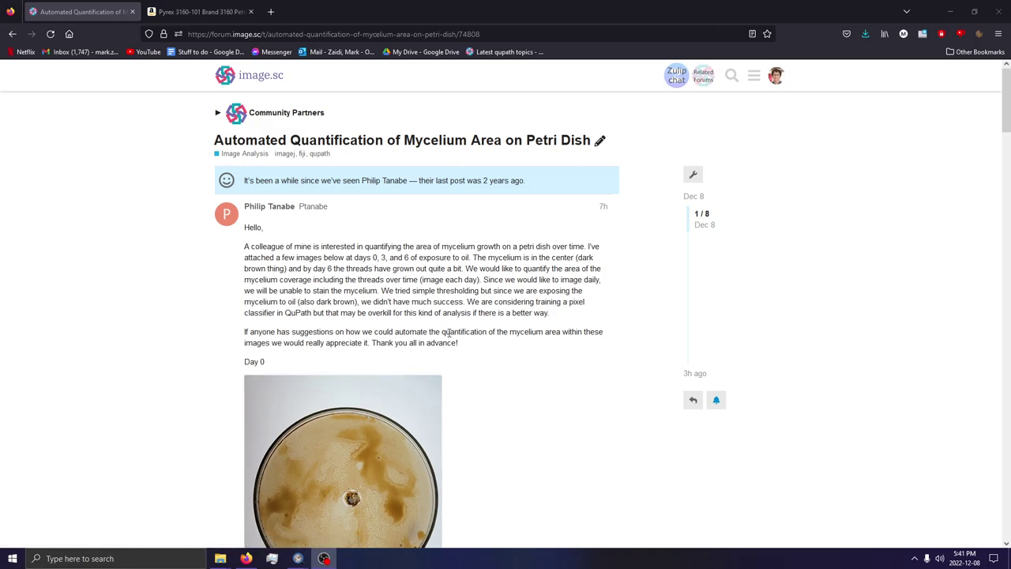
Read the forum post on mycelium area quantification and view the Day 6 petri dish photo enlarged.
scroll(165, 402, "down", 1)
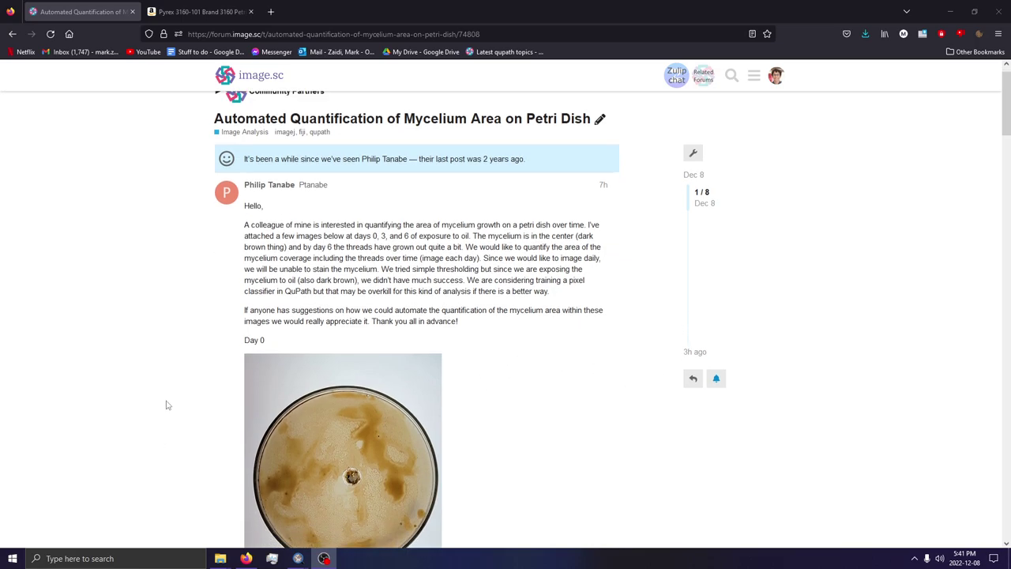
scroll(403, 373, "down", 1)
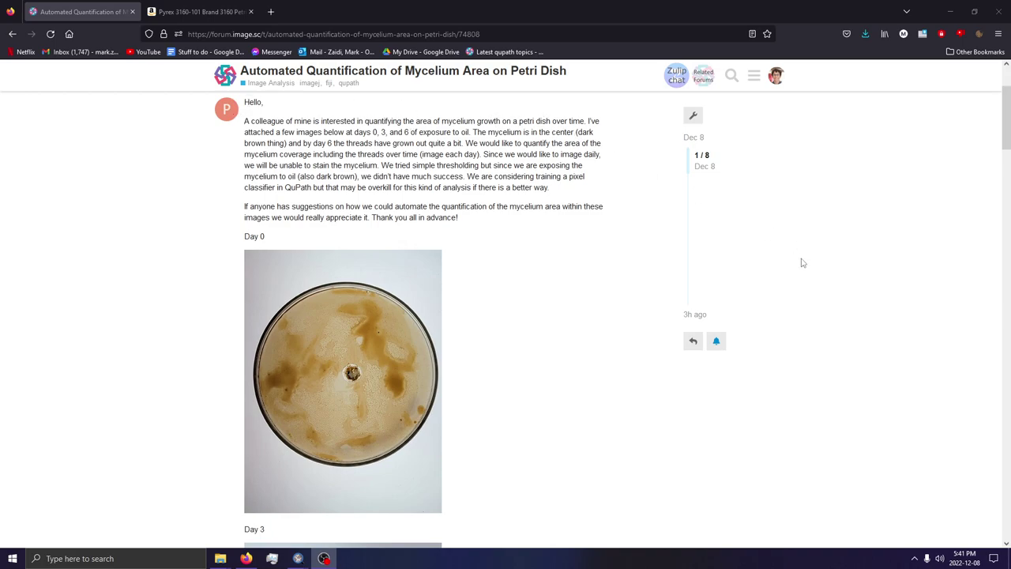
scroll(610, 273, "down", 7)
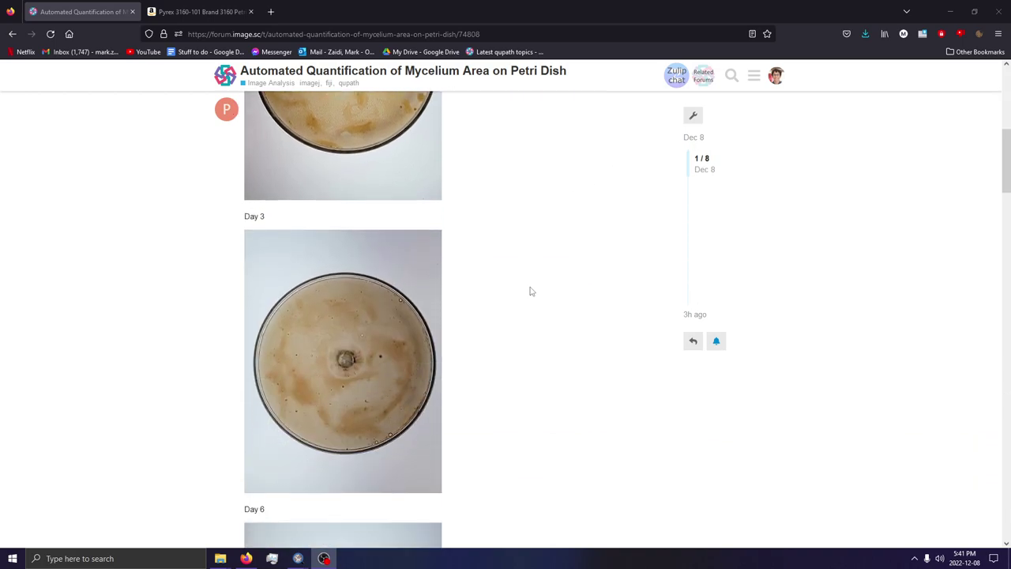
left_click(387, 383)
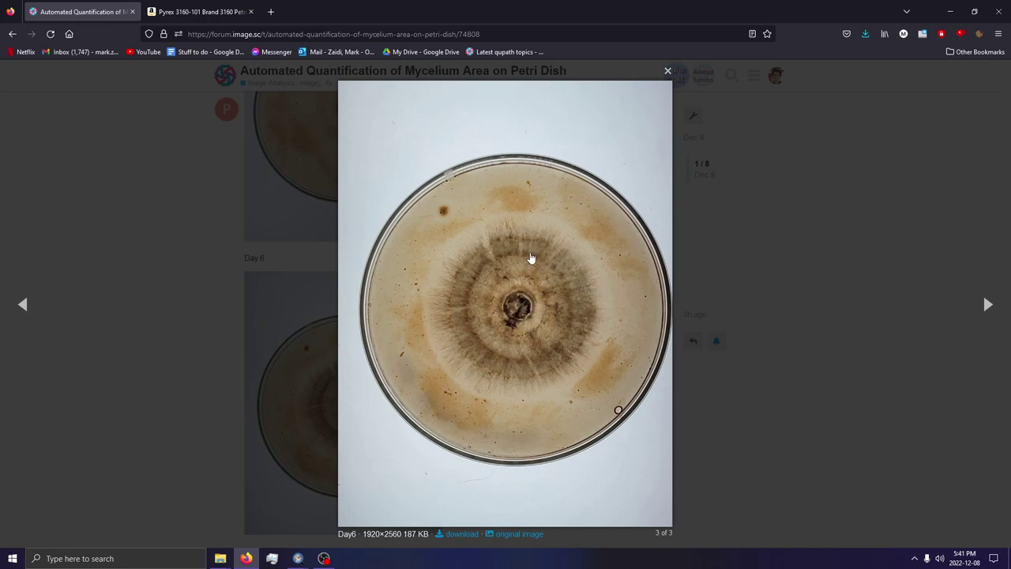
left_click(162, 267)
Highlight "mycelium is in the center (dark brown thing)" in the post and compare the Day 0, Day 3 and Day 6 photos.
scroll(356, 297, "up", 9)
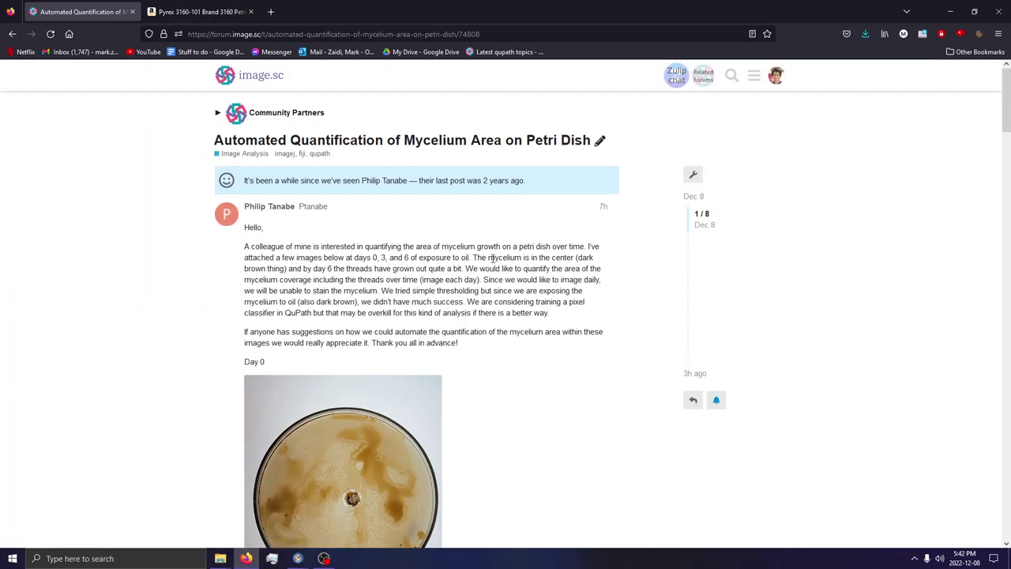
left_click_drag(492, 257, 288, 269)
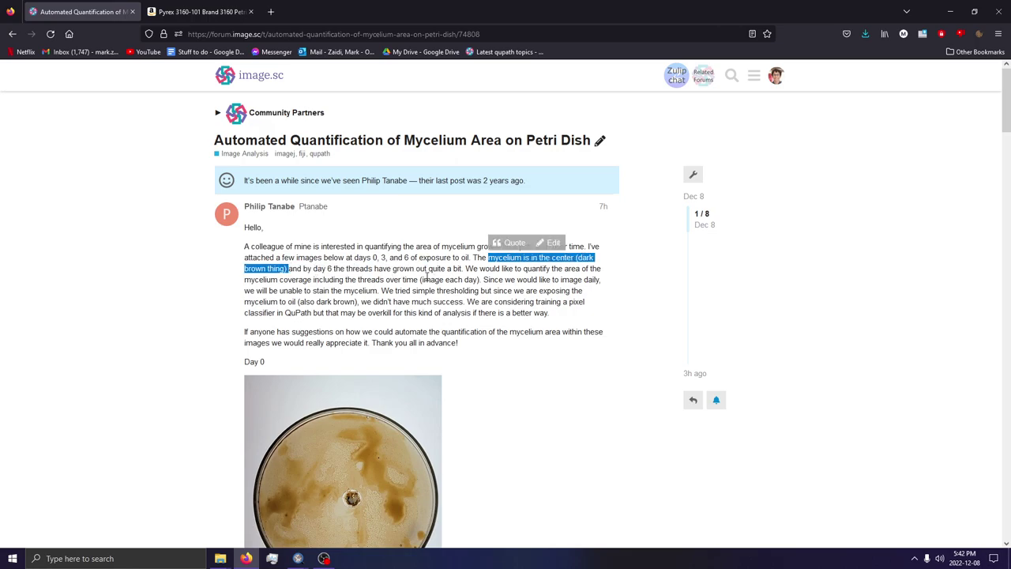
scroll(504, 294, "down", 4)
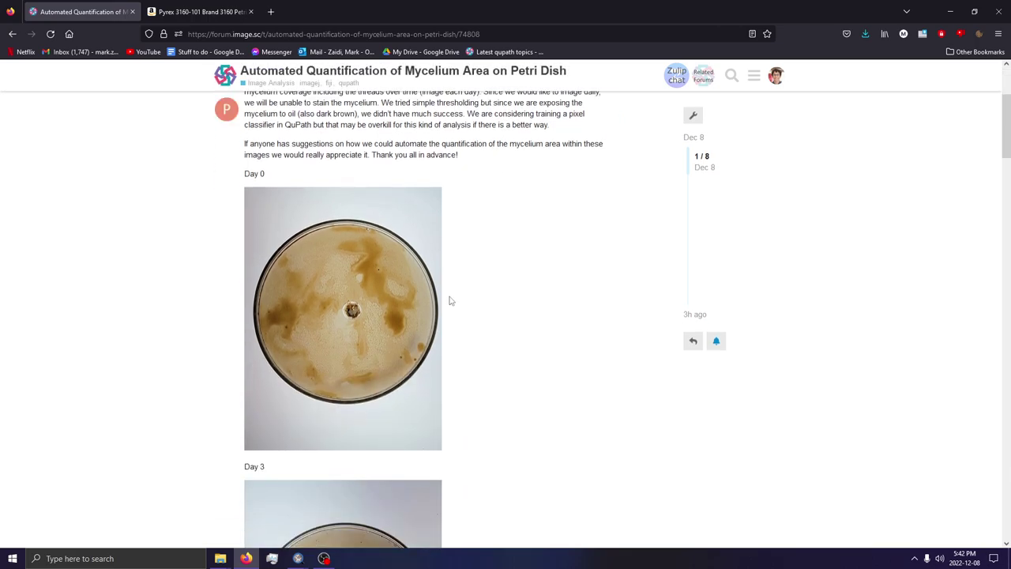
scroll(291, 262, "down", 4)
scroll(381, 379, "up", 1)
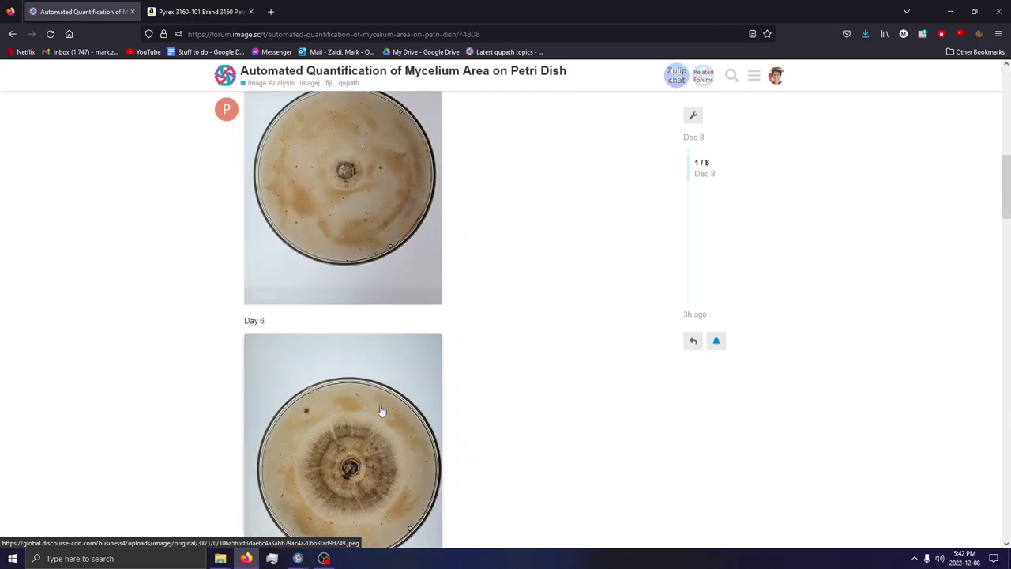
scroll(485, 427, "up", 2)
scroll(411, 377, "down", 2)
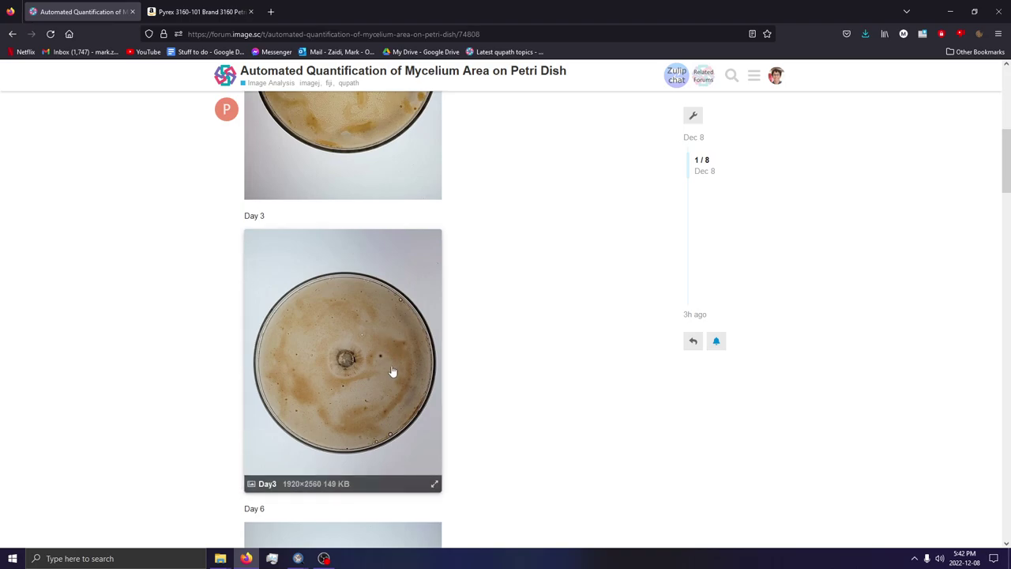
scroll(392, 375, "up", 3)
scroll(380, 404, "up", 2)
scroll(371, 393, "down", 5)
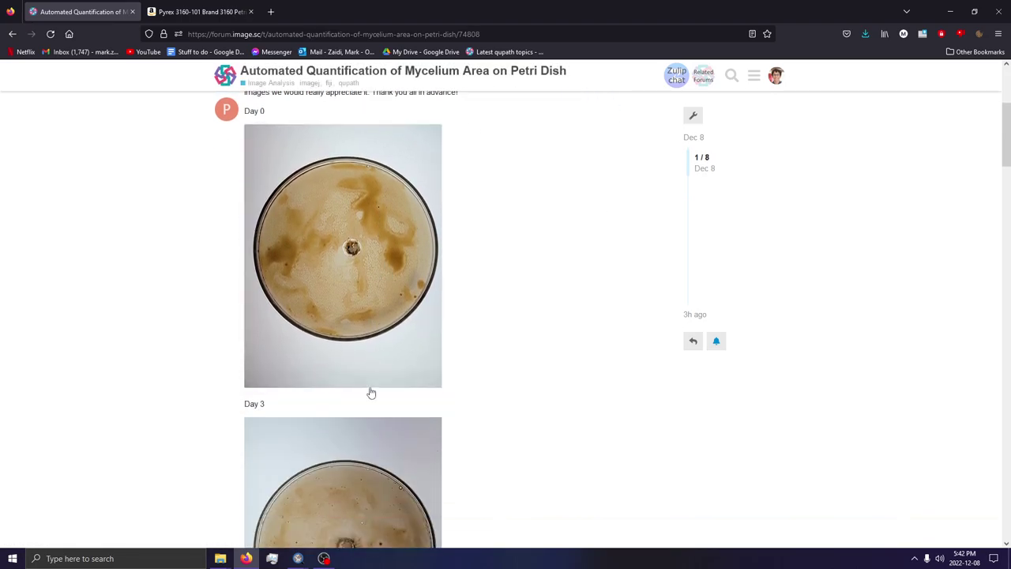
scroll(379, 359, "down", 2)
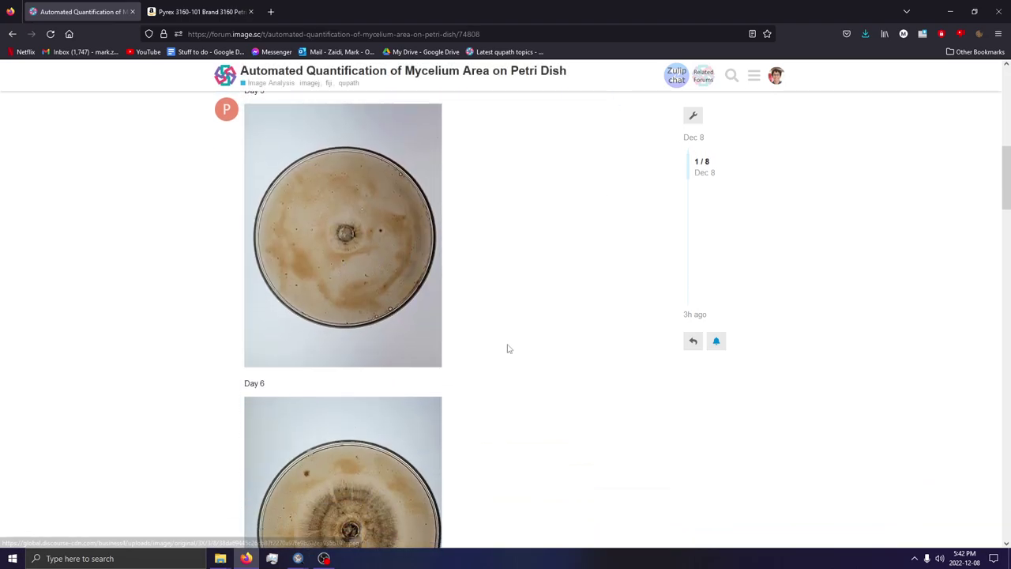
scroll(522, 355, "down", 1)
scroll(561, 360, "up", 5)
scroll(579, 350, "up", 3)
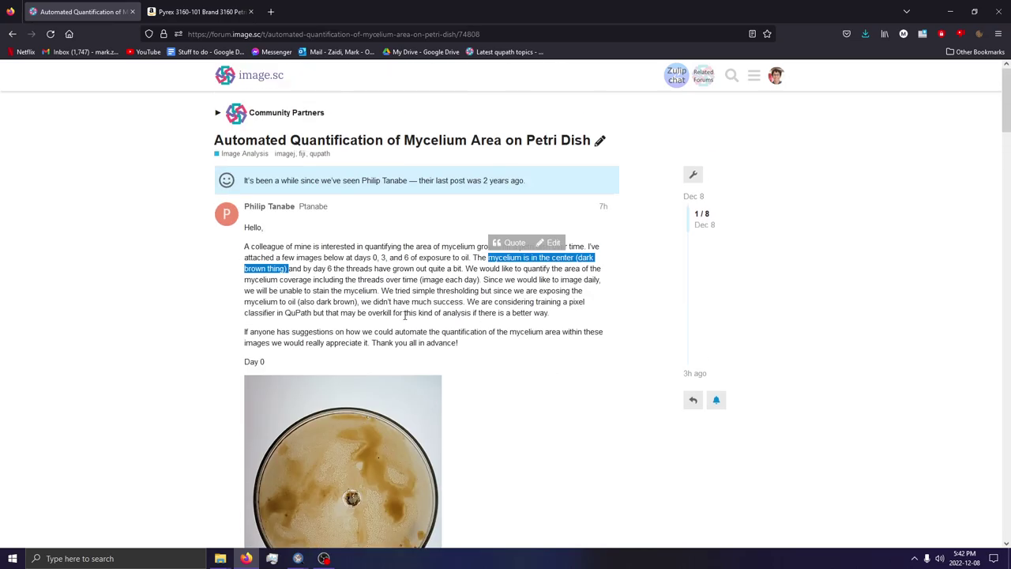
Highlight "We would like to quantify the area of the mycelium coverage" and examine the mycelium growth across the three photos.
left_click_drag(469, 268, 315, 280)
scroll(347, 371, "down", 3)
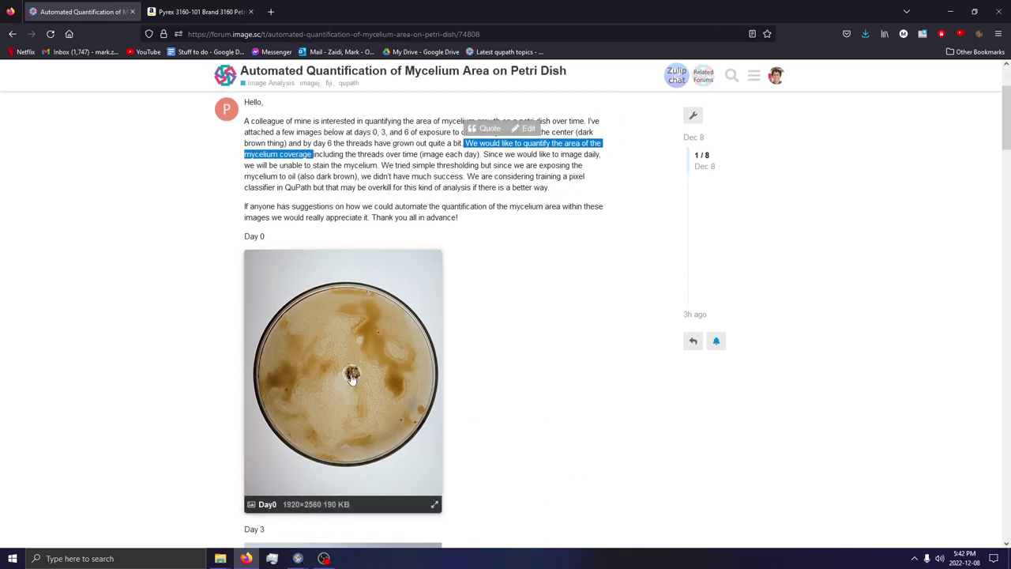
scroll(352, 378, "up", 3)
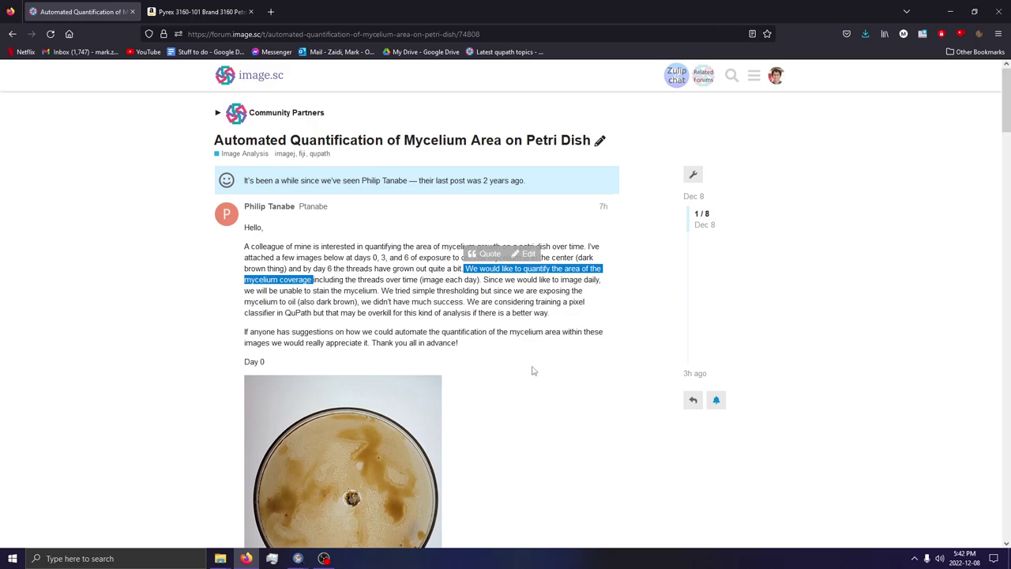
scroll(334, 355, "down", 8)
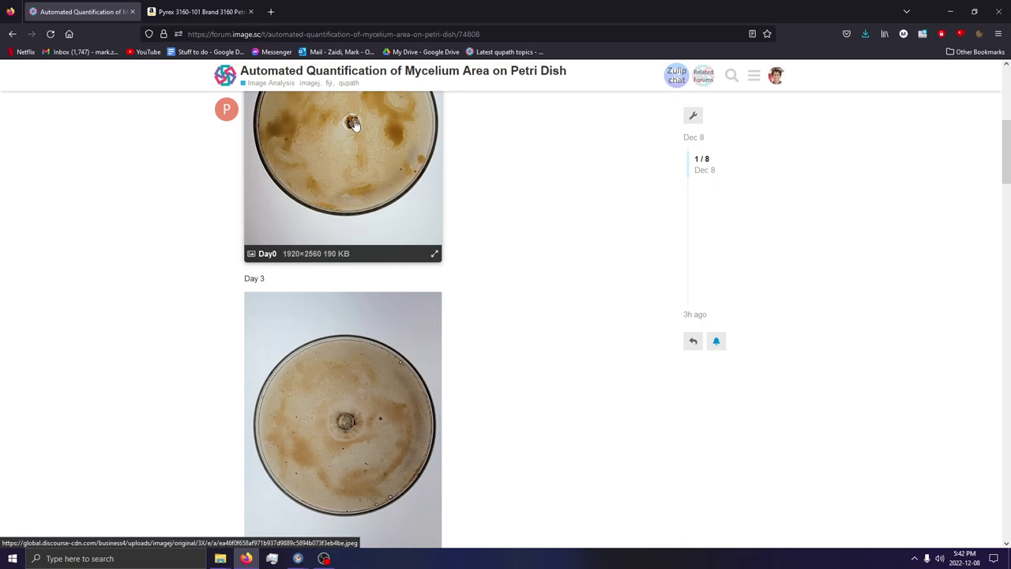
scroll(344, 363, "down", 8)
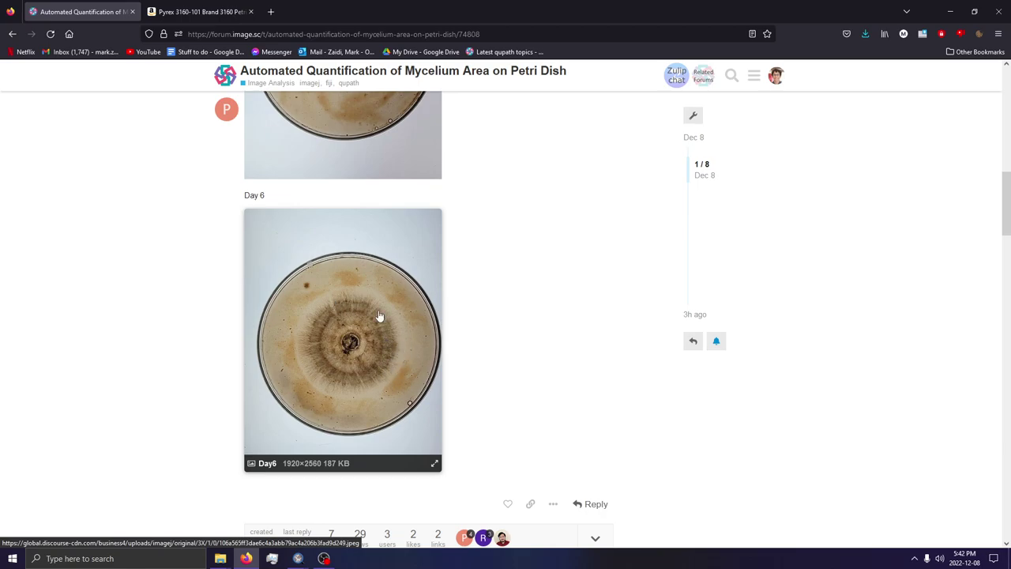
scroll(388, 340, "up", 10)
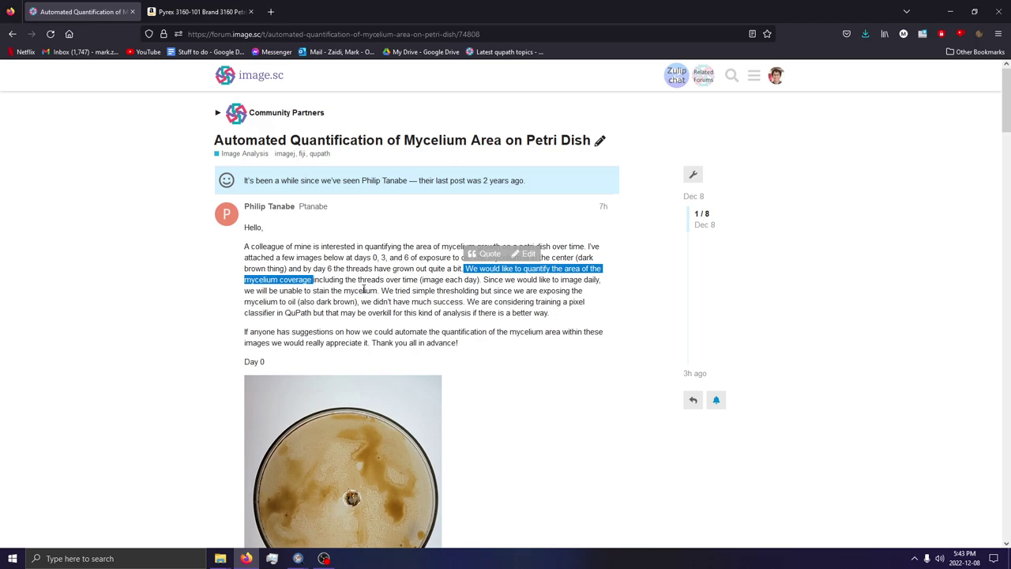
Go through the post's photos again and inspect the Day 6 dish enlarged, then close the enlarged view.
scroll(340, 324, "down", 5)
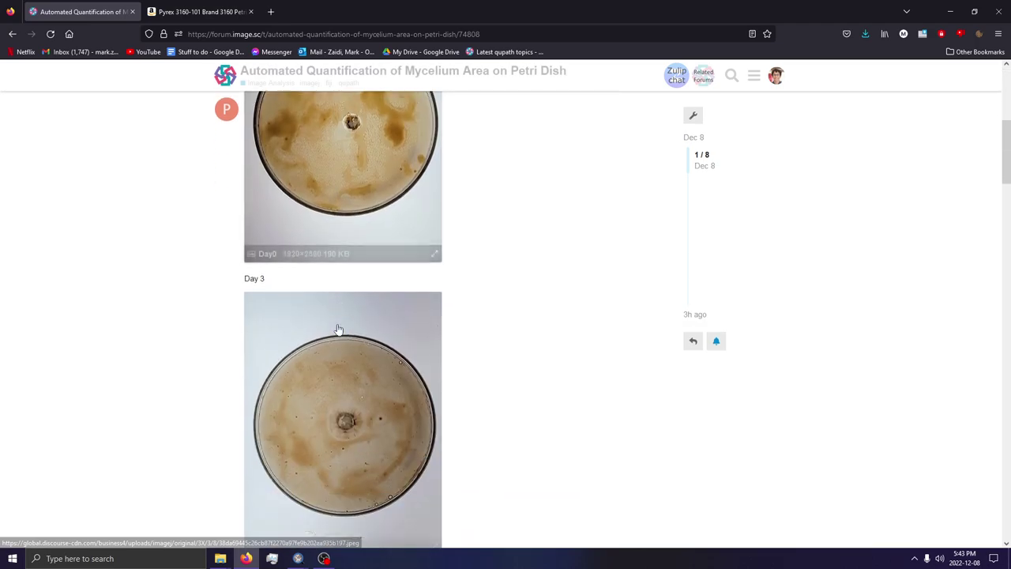
scroll(451, 397, "down", 3)
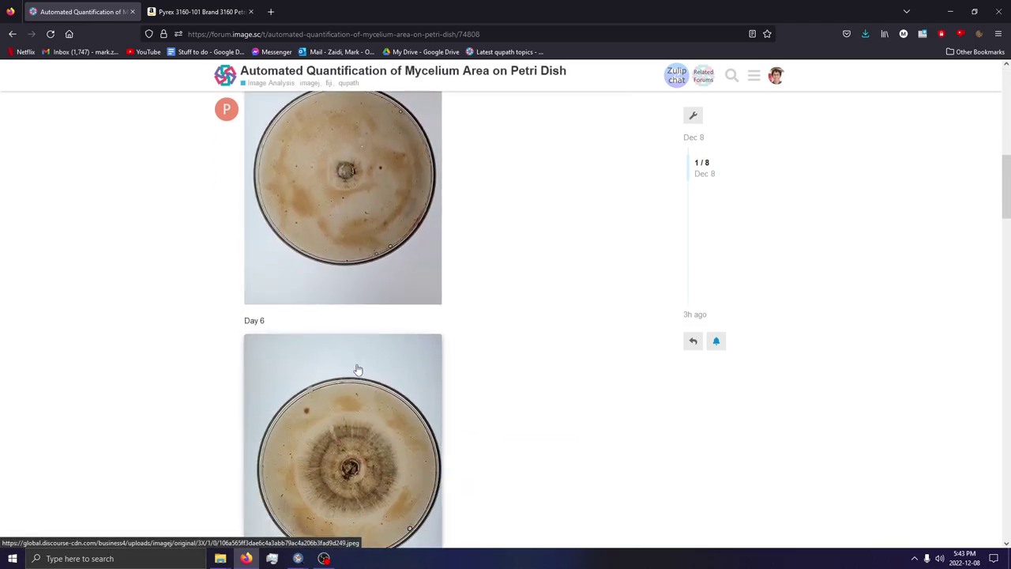
scroll(356, 368, "down", 2)
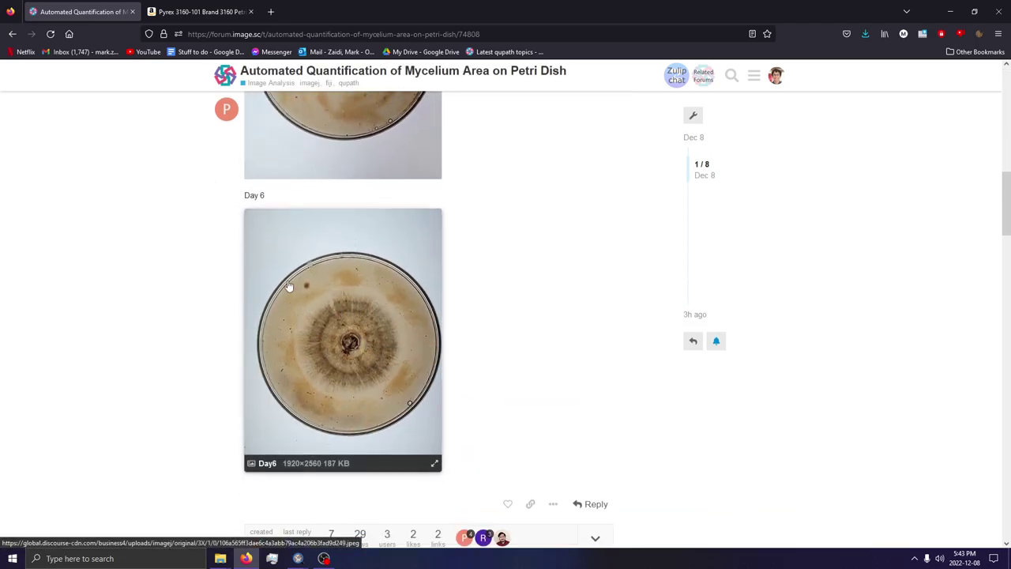
left_click(362, 305)
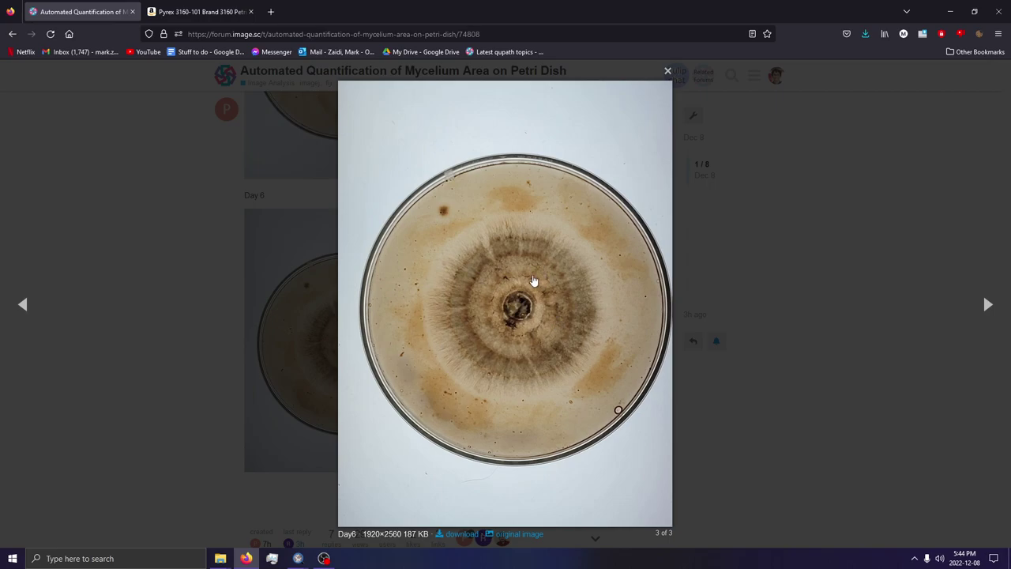
left_click(140, 228)
Highlight "automate" in the original post and "Pixel classifier using texture features" in the first reply.
scroll(571, 368, "up", 10)
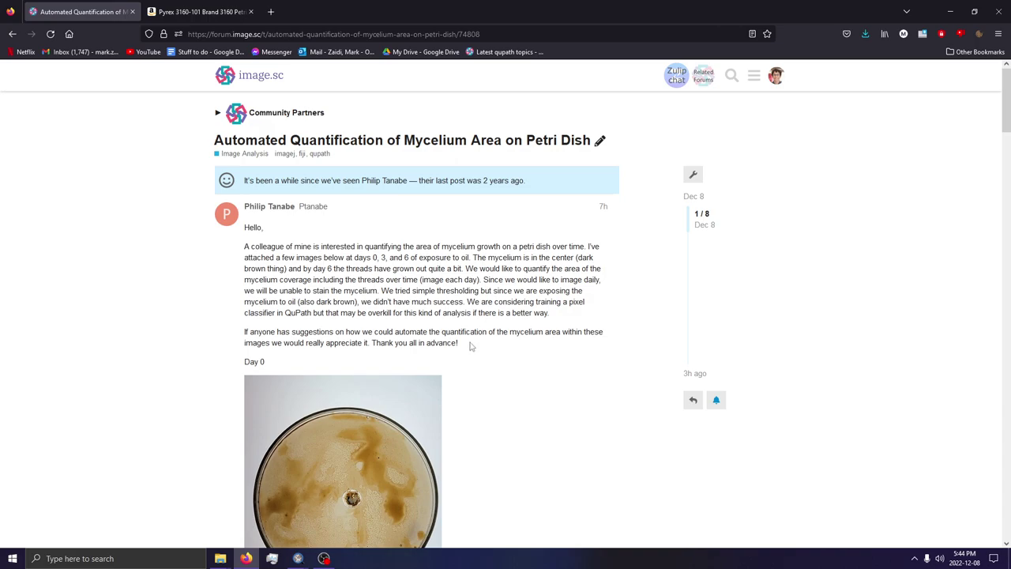
left_click_drag(396, 332, 427, 331)
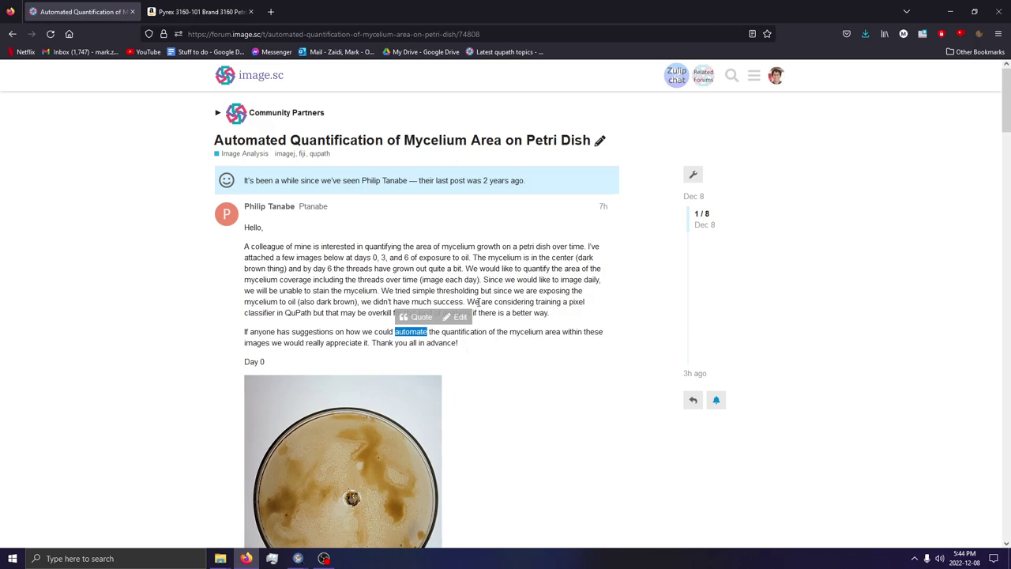
scroll(557, 309, "down", 10)
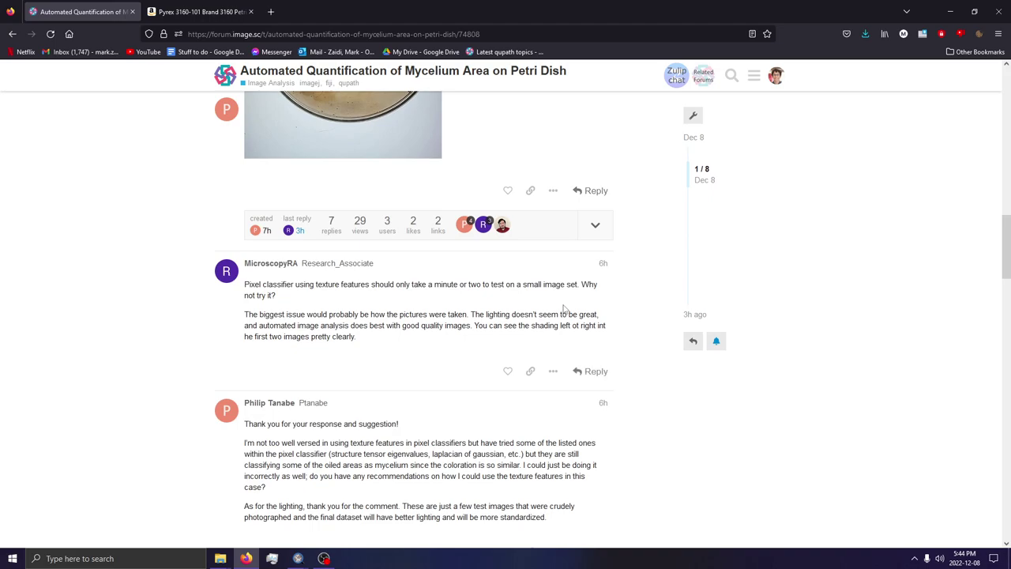
left_click_drag(246, 286, 370, 288)
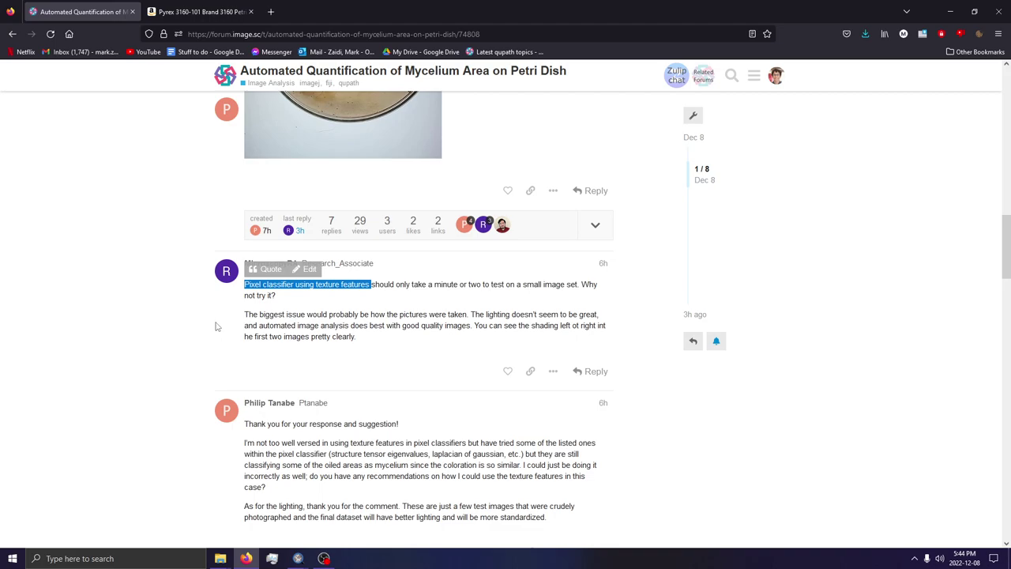
Read the remaining replies in the thread, including the example pixel classification images and the software suggestions.
scroll(144, 318, "down", 3)
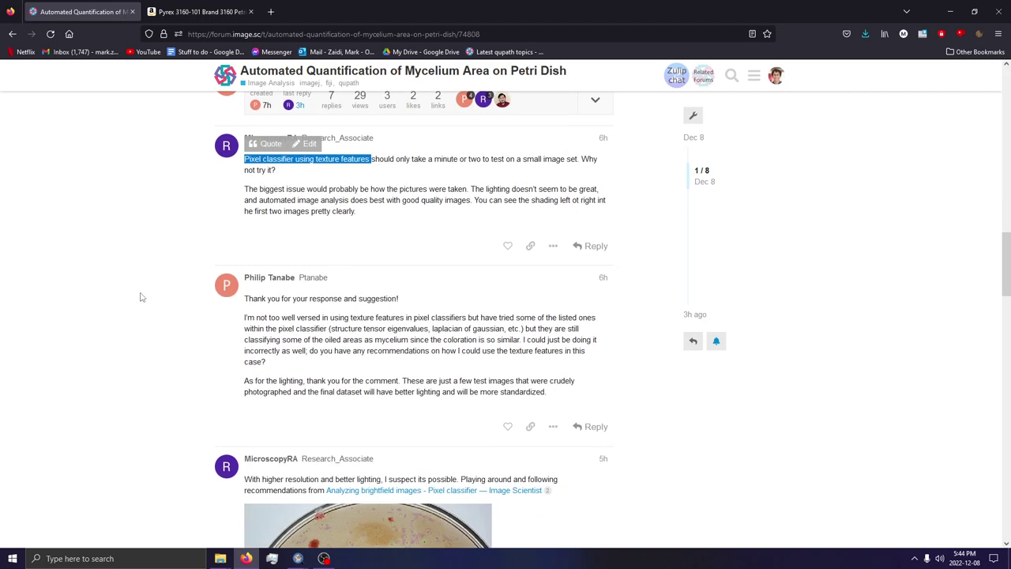
scroll(139, 307, "down", 7)
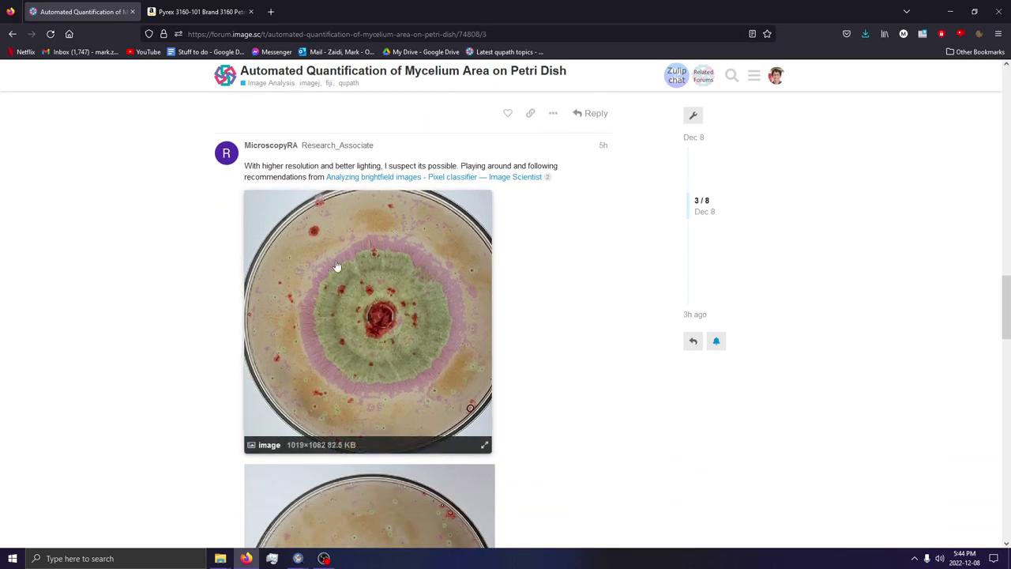
scroll(194, 288, "down", 10)
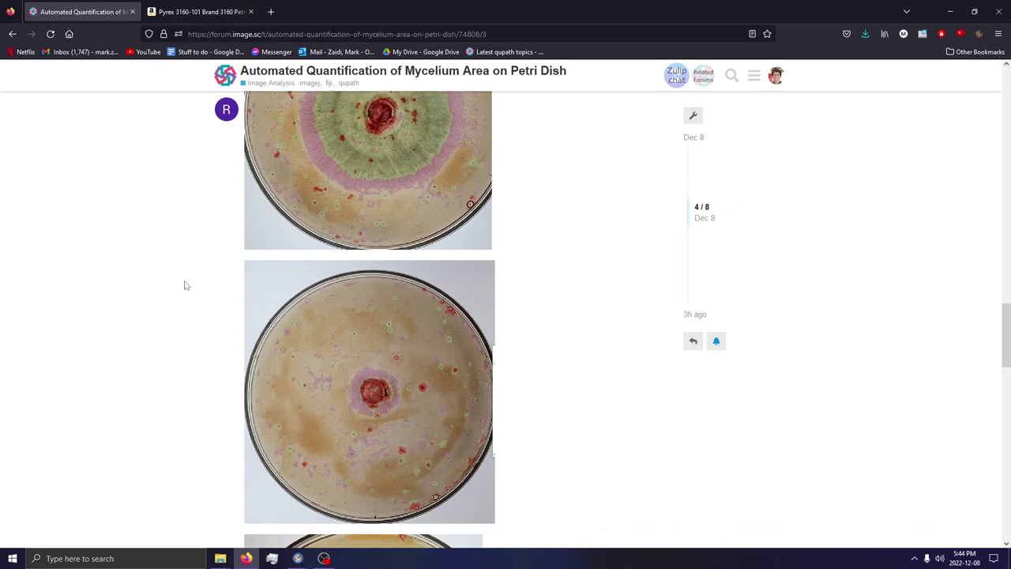
scroll(184, 287, "down", 10)
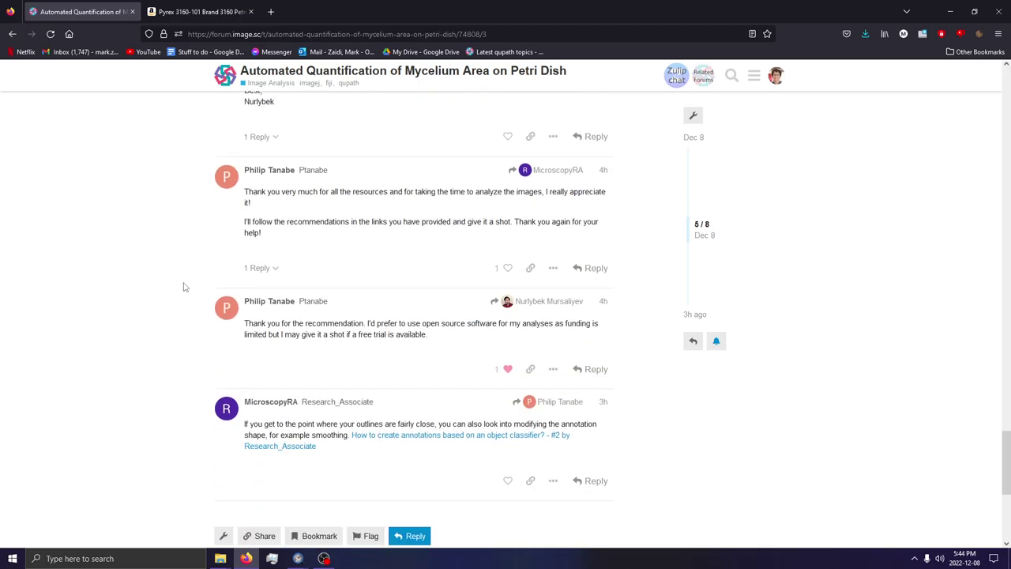
scroll(185, 289, "up", 5)
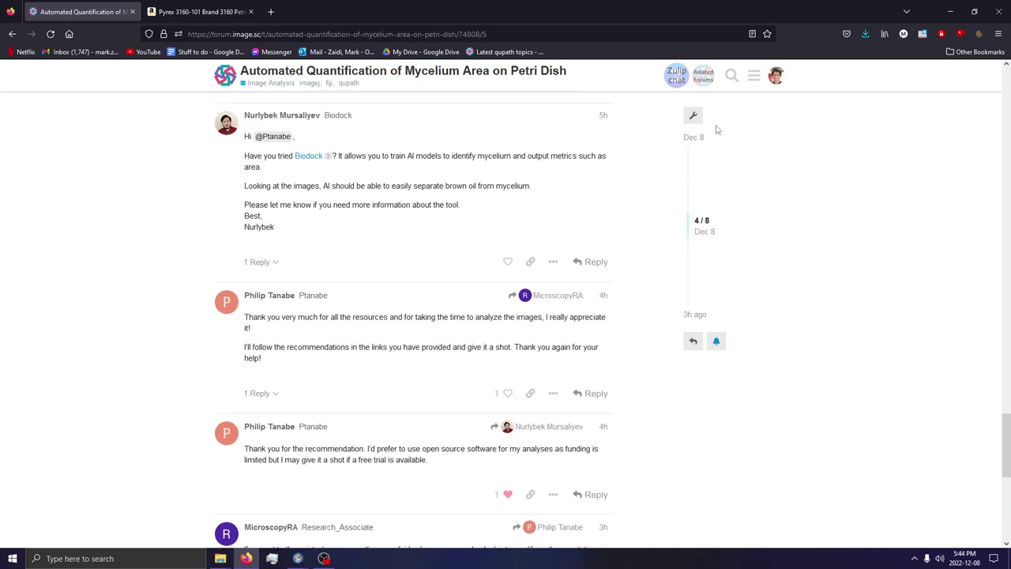
Switch to QuPath with its window maximized and check the project's image list and the pixel width and height properties of Day6.jpg.
left_click(953, 7)
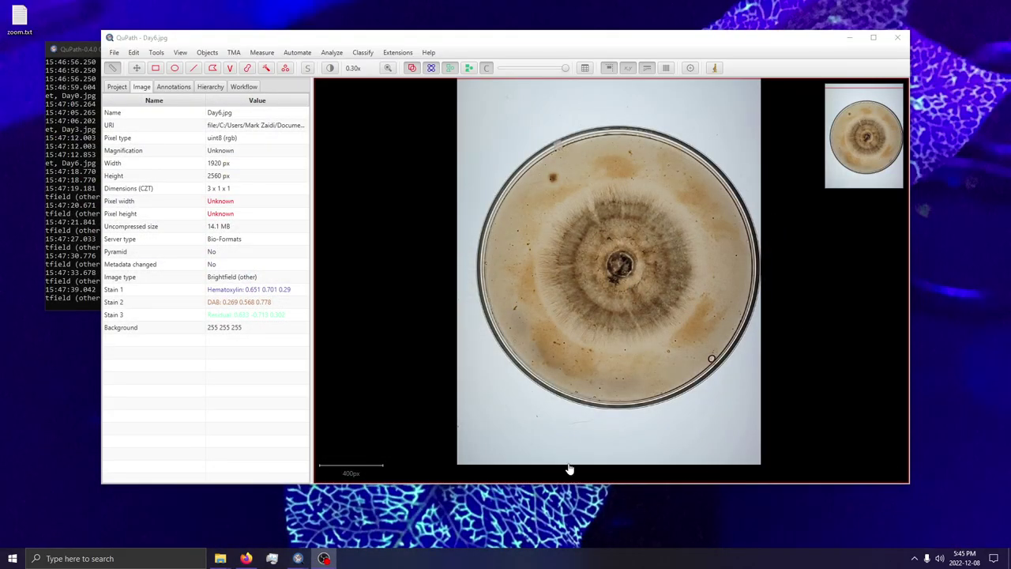
left_click(883, 35)
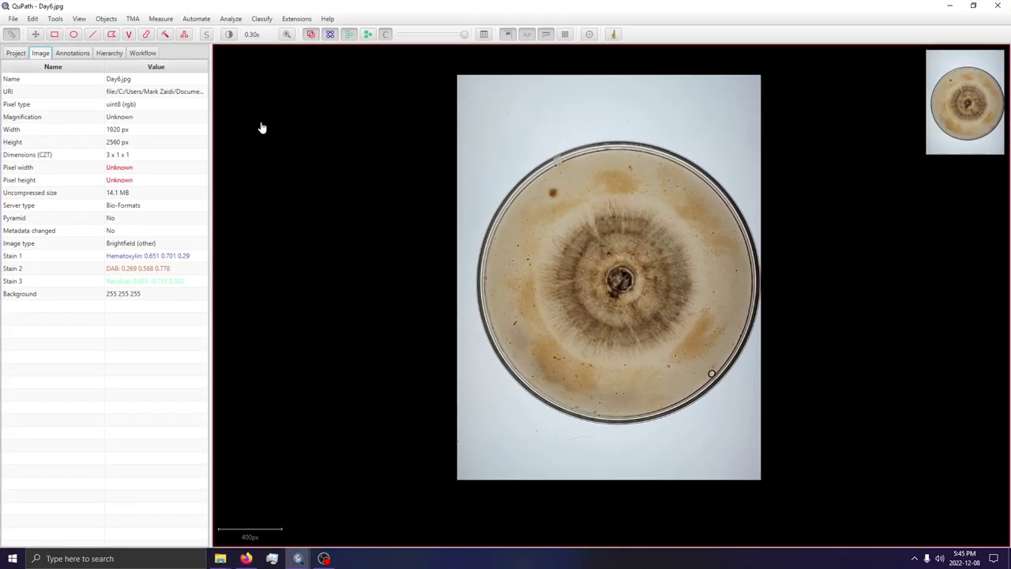
left_click(16, 53)
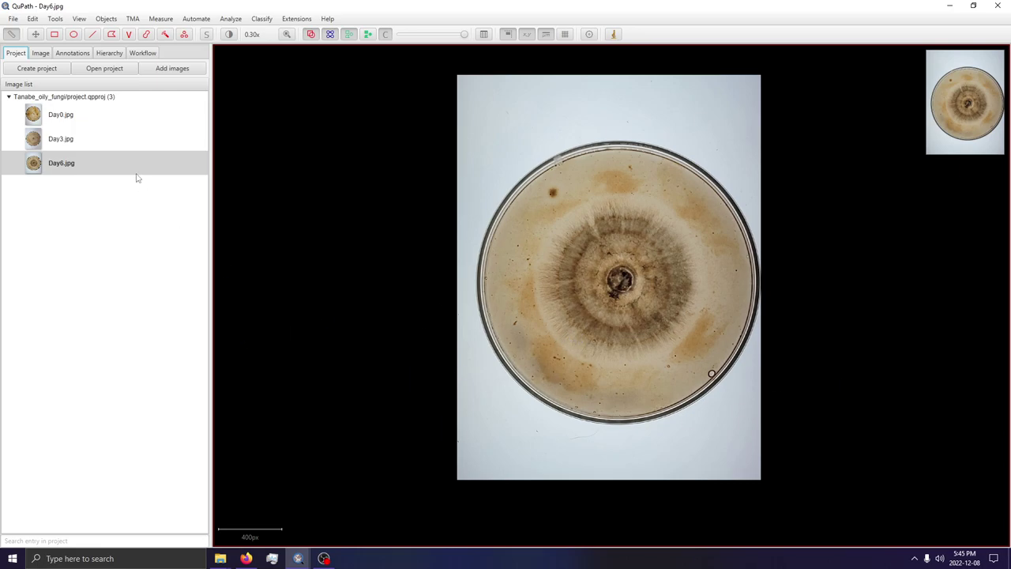
left_click(41, 52)
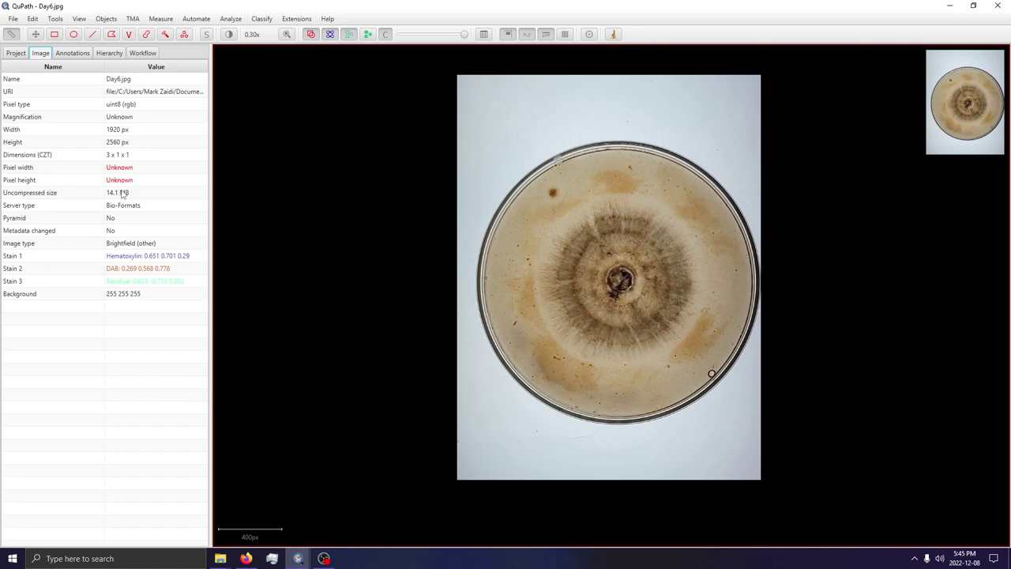
left_click(132, 180)
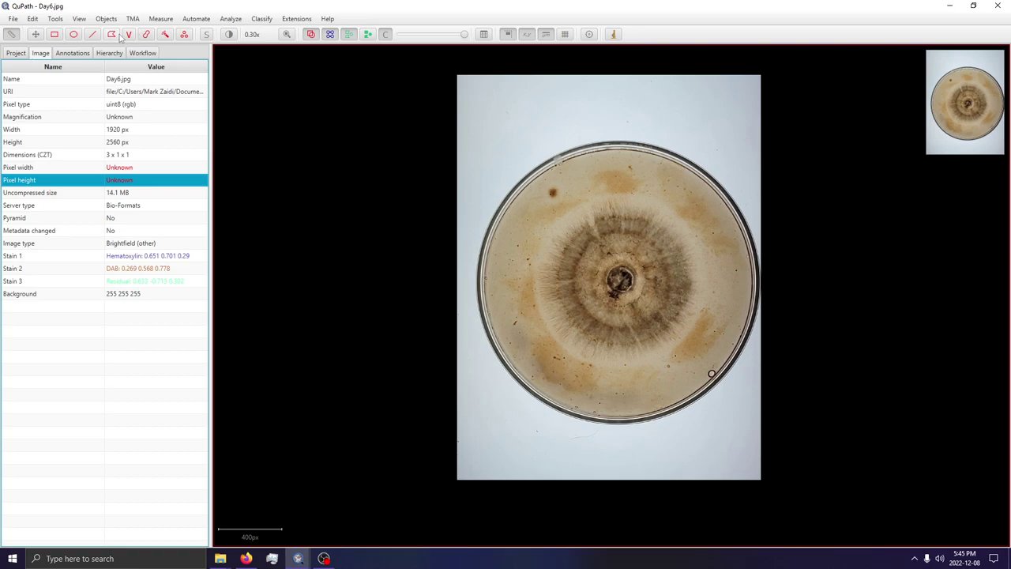
Draw a trial ellipse annotation over part of the Day 6 dish, resize it, check its area measurement and delete it.
left_click(74, 35)
left_click_drag(505, 129, 657, 305)
left_click(72, 53)
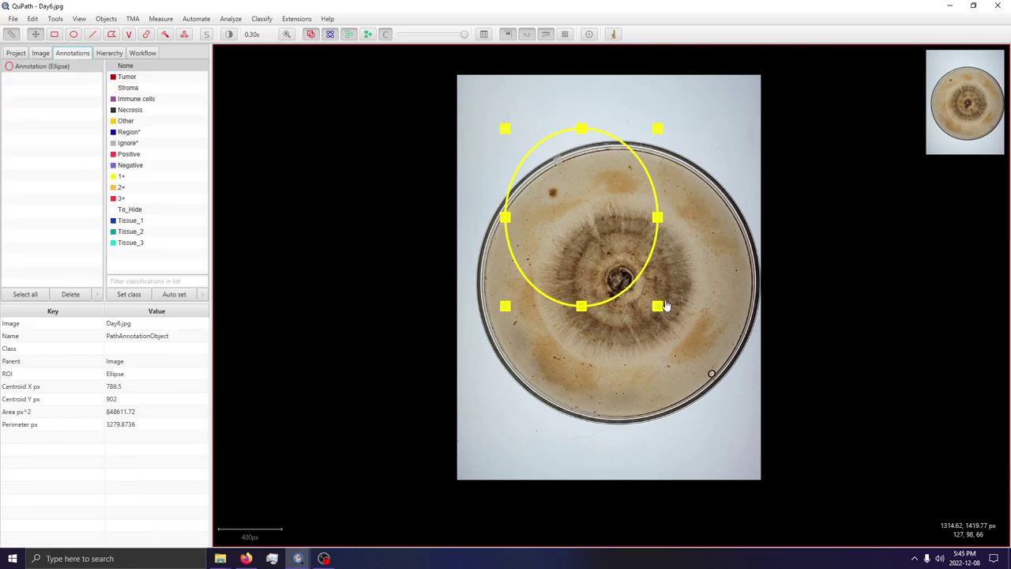
left_click_drag(666, 306, 700, 302)
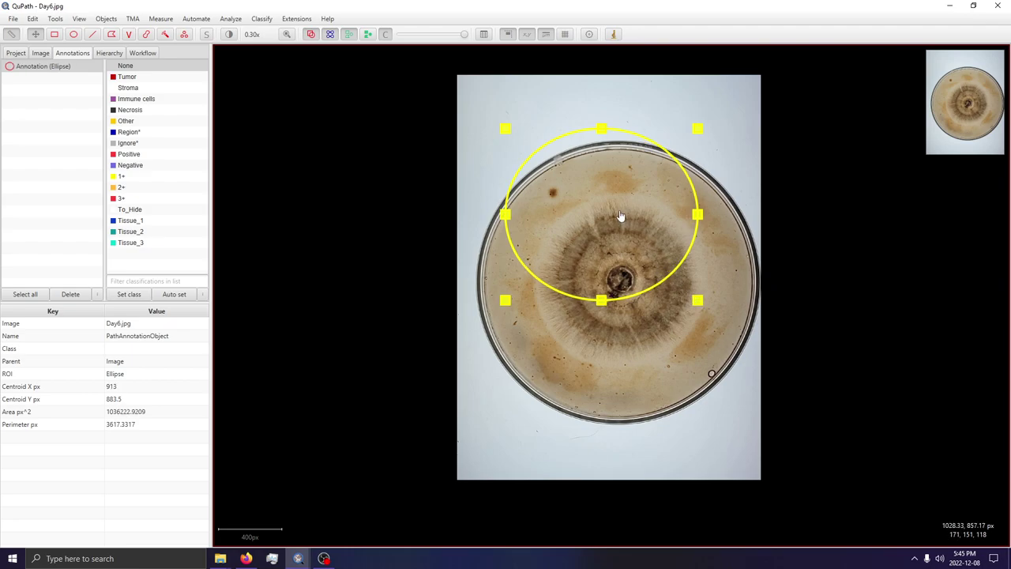
key("Delete")
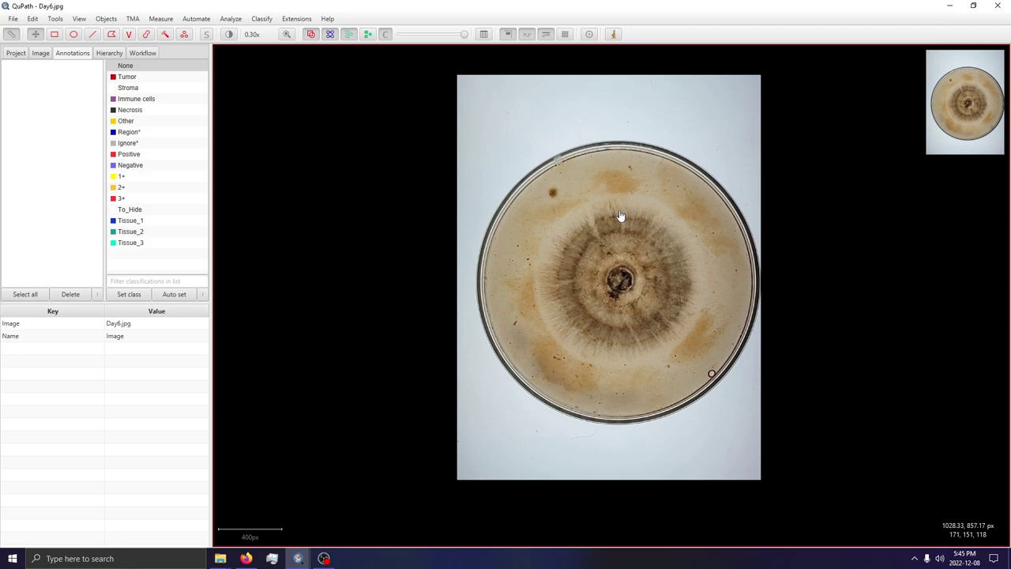
Reset the annotation class list to the default classes.
right_click(142, 262)
left_click(200, 309)
left_click(553, 307)
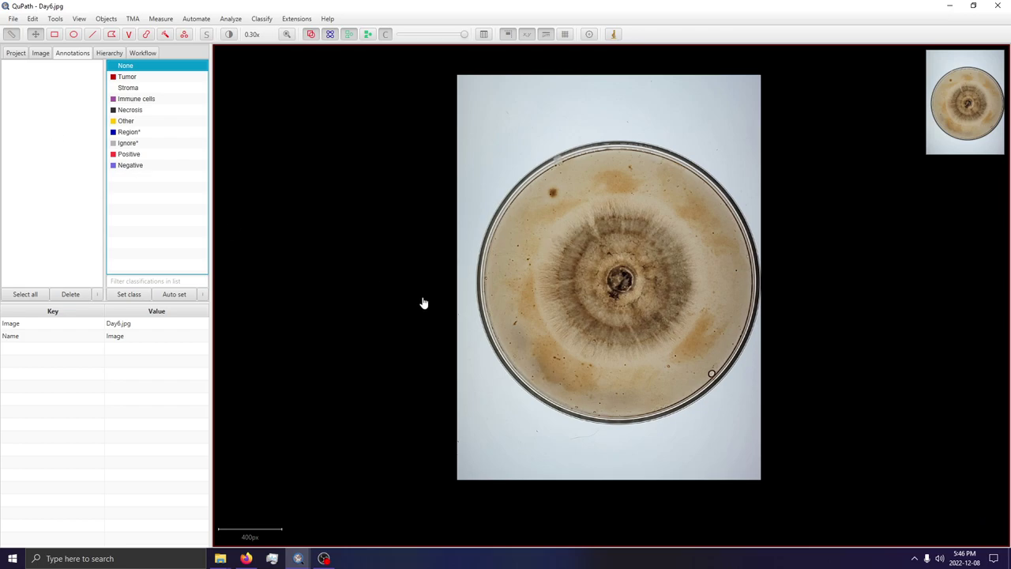
Inspect the lettering on the Day 6 dish's rim up close and check the dish dimensions on the Pyrex 3160 product page in the browser.
scroll(657, 124, "up", 2)
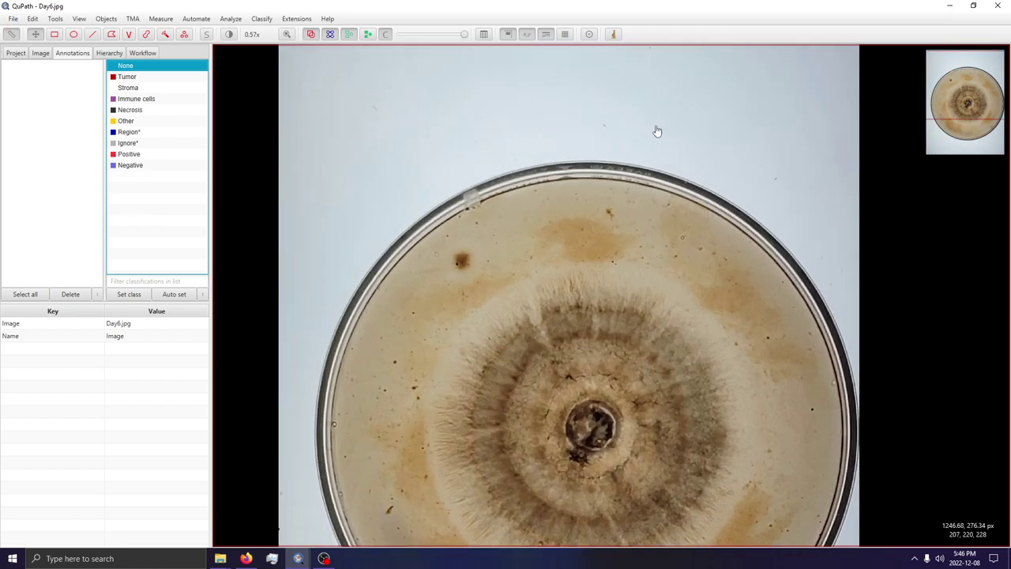
scroll(670, 153, "up", 2)
scroll(571, 207, "up", 4)
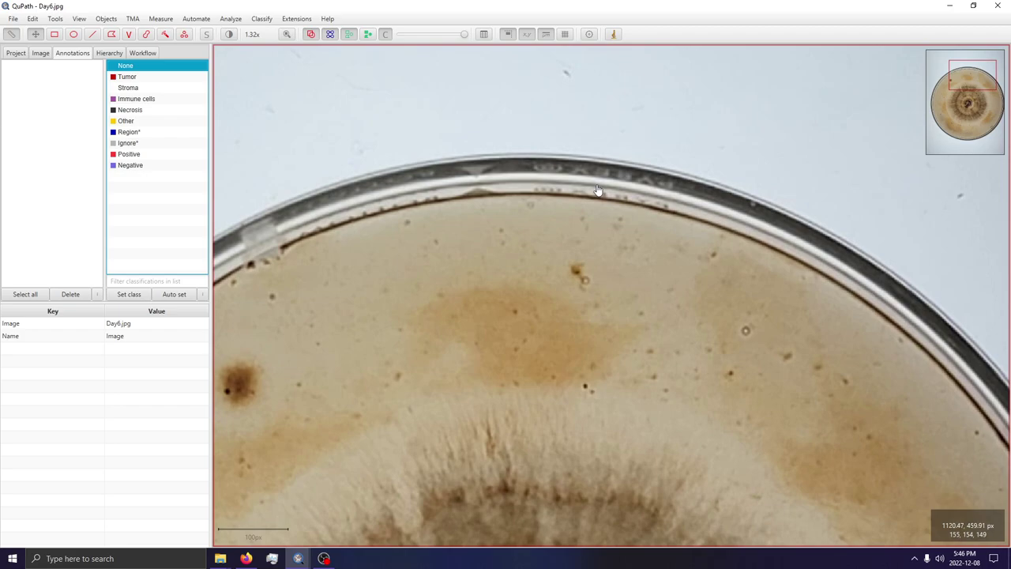
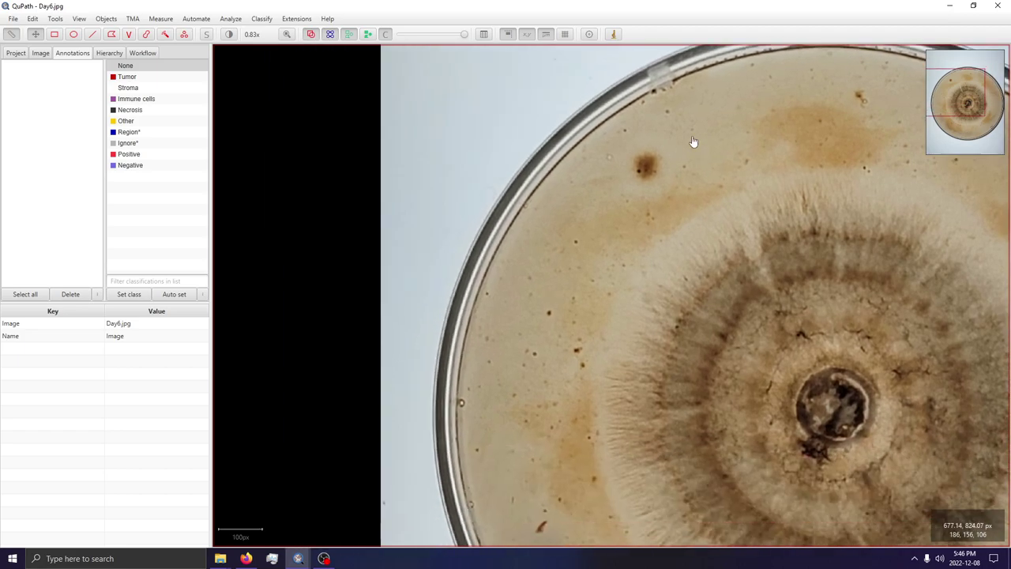
key("Up")
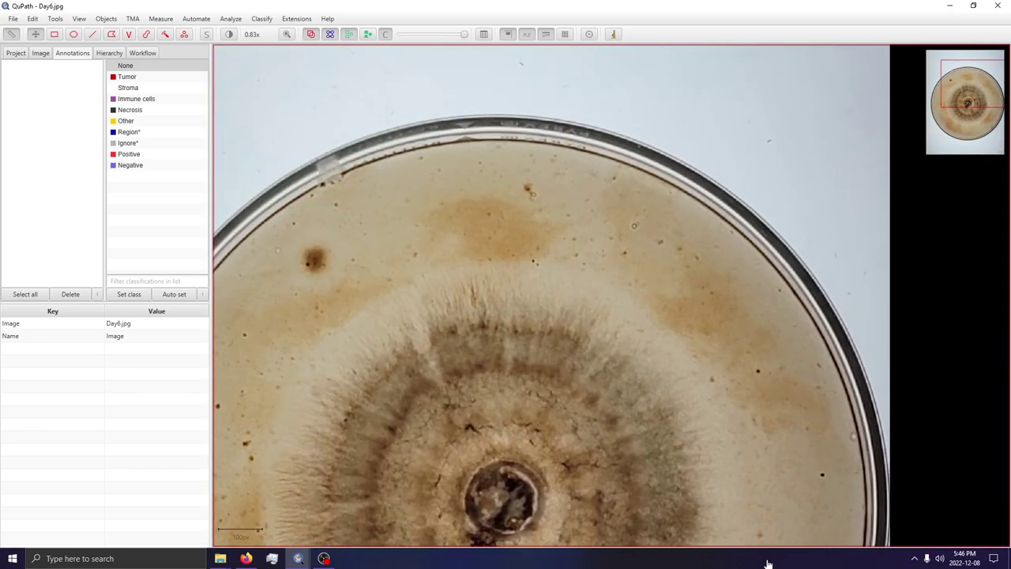
key("Left")
key("Up")
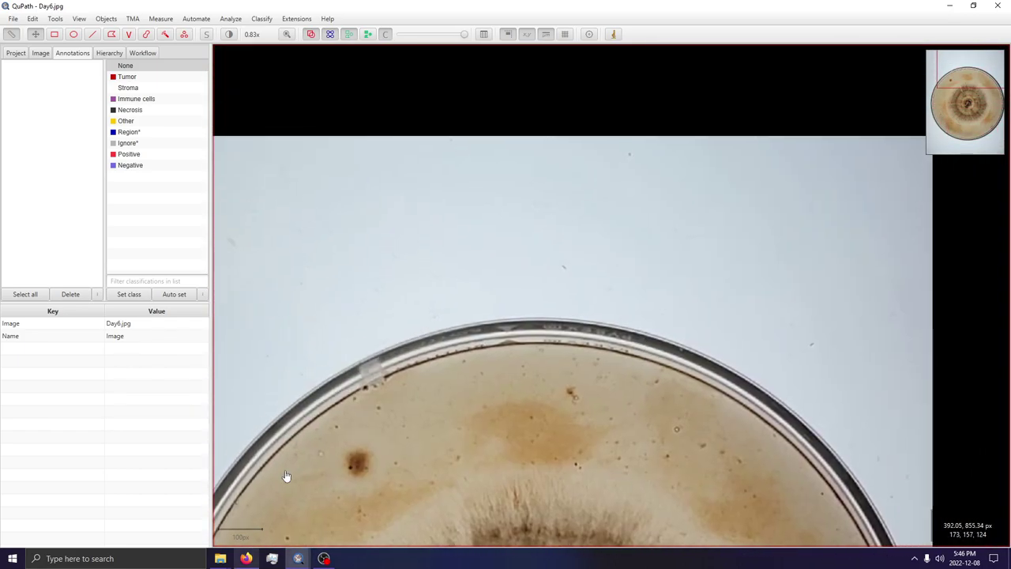
scroll(553, 335, "down", 2)
left_click_drag(553, 335, 524, 176)
scroll(594, 306, "down", 2)
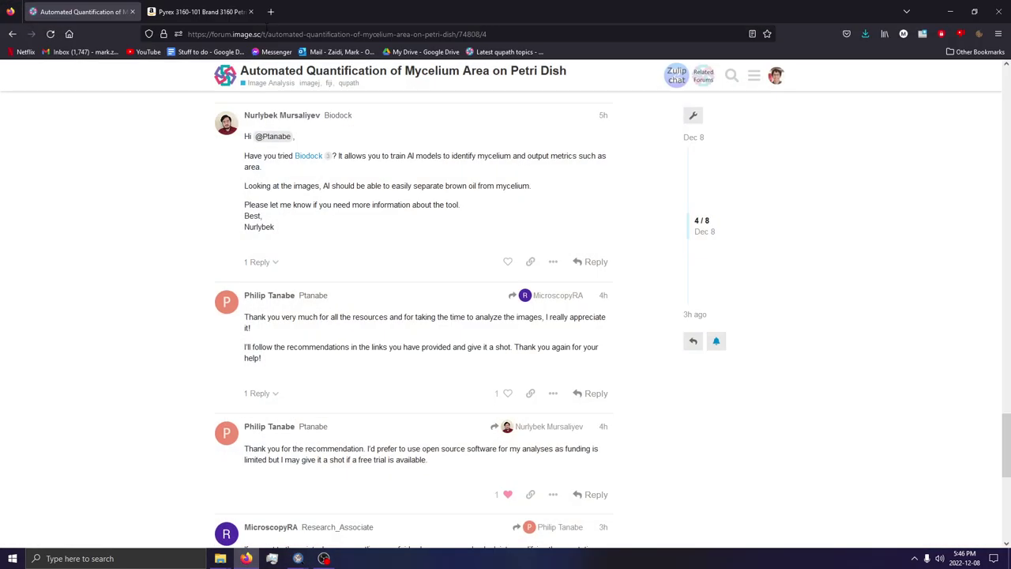
left_click(210, 5)
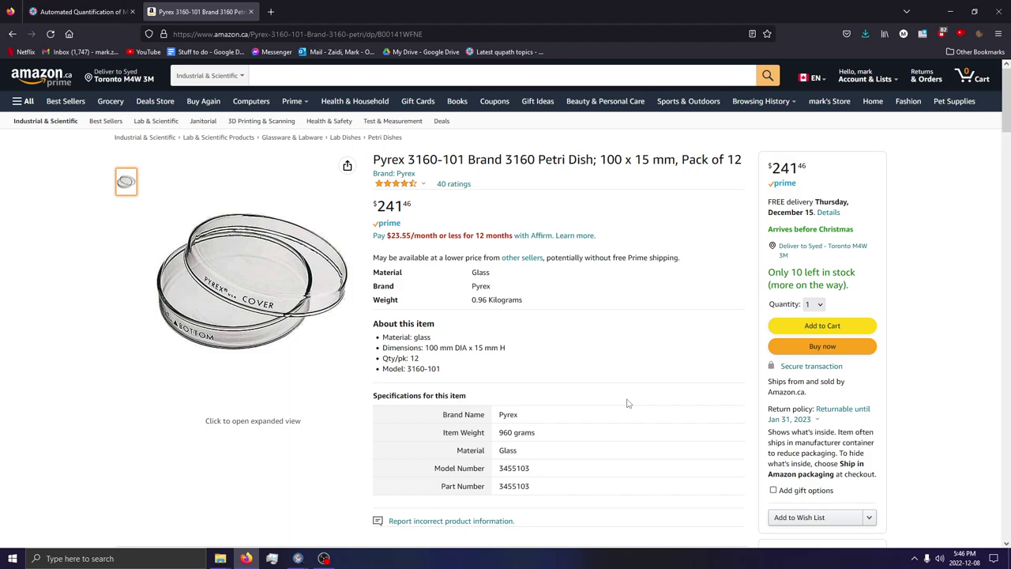
left_click(951, 12)
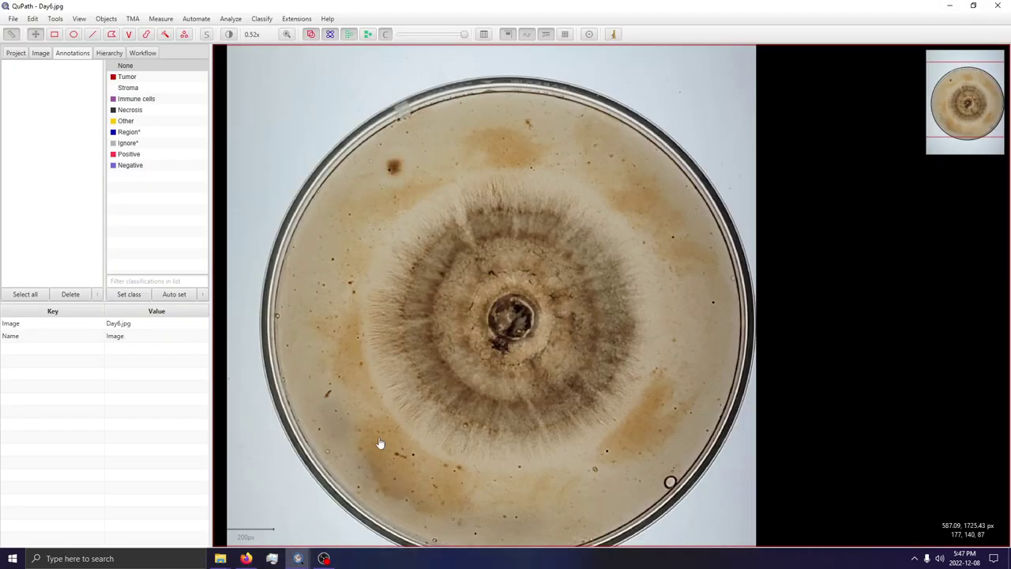
Draw a horizontal line annotation about 1718 px long across the full diameter of the Day 6 dish.
left_click_drag(445, 374, 435, 318)
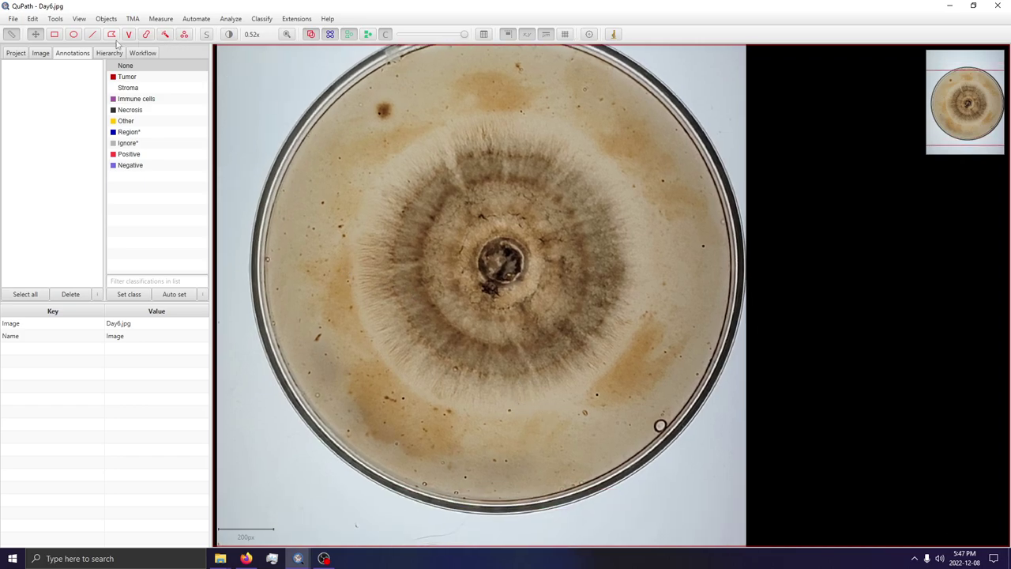
left_click(92, 34)
mouse_move(262, 261)
left_mouse_down()
mouse_move(591, 277)
mouse_move(716, 255)
mouse_move(734, 261)
left_mouse_up()
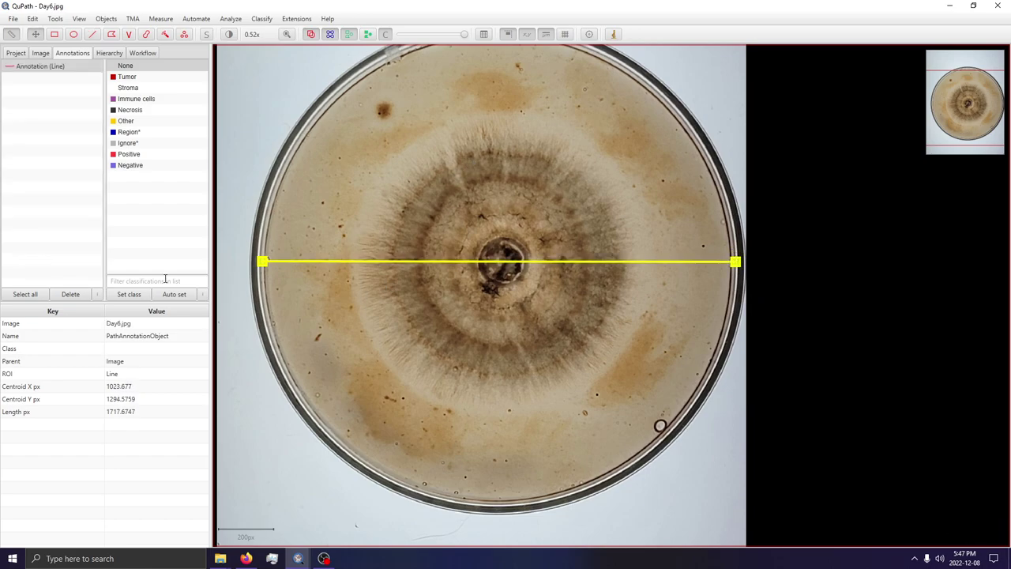
Open the pixel width of Day6.jpg for calibration from the selected line.
left_click(40, 53)
left_click(16, 53)
left_click(41, 53)
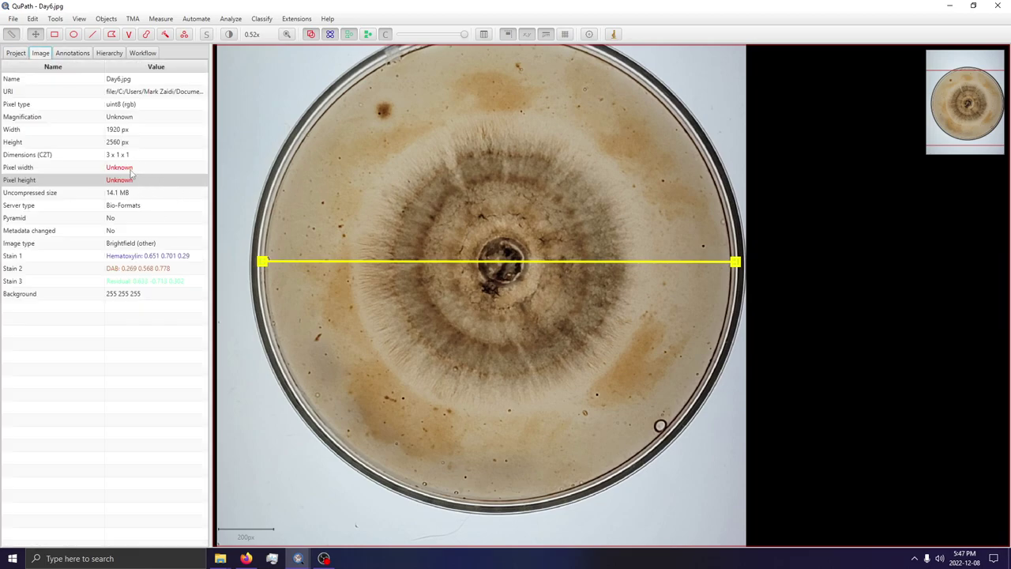
double_click(130, 167)
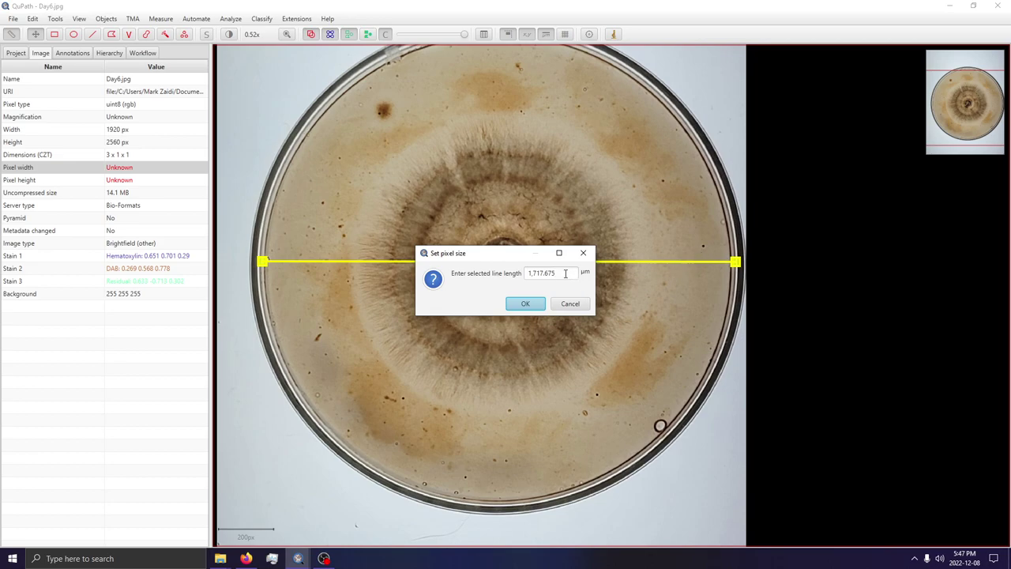
Switch to the browser, convert 100 mm to um with a Google search in a new tab, copy the result and return to QuPath.
mouse_move(248, 561)
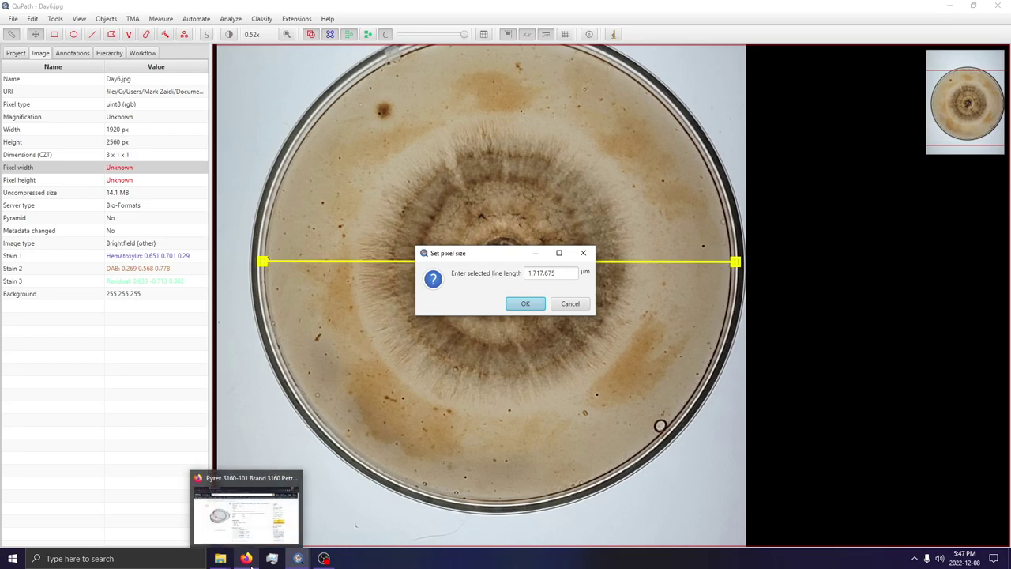
left_click(247, 559)
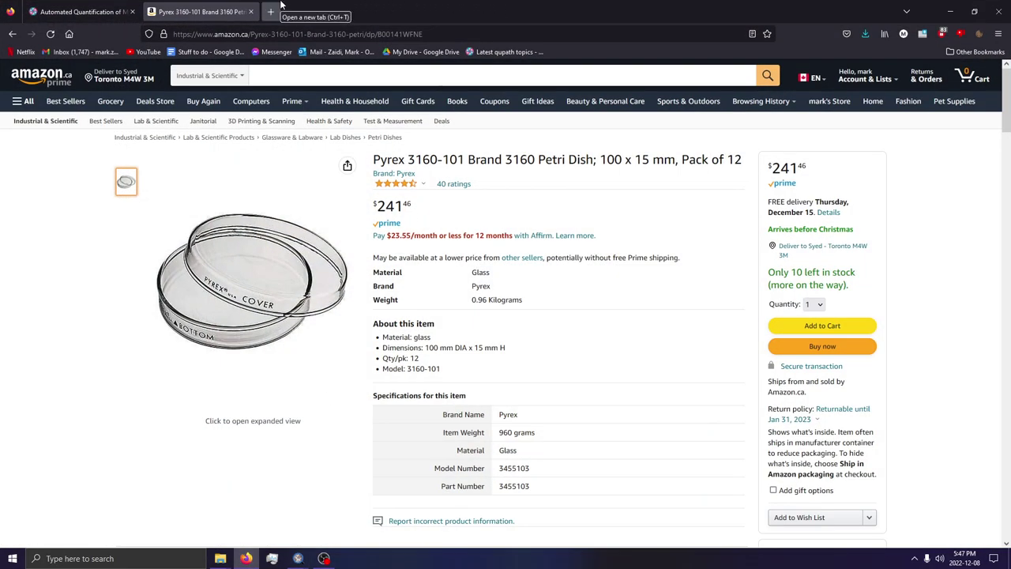
left_click(280, 6)
type("1")
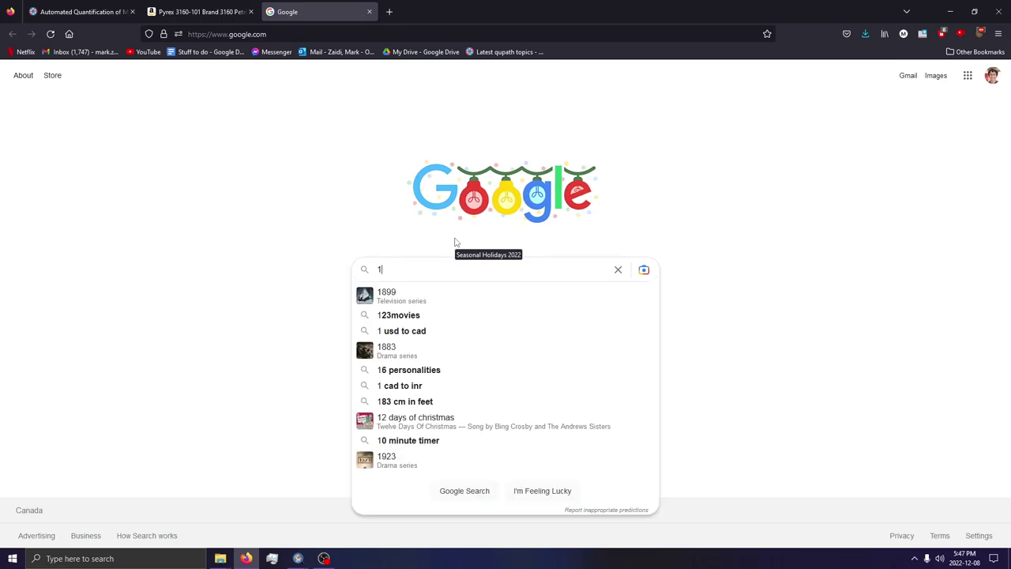
type("00 mm to um")
key("Return")
double_click(314, 220)
key("ctrl+c")
key("alt+Tab")
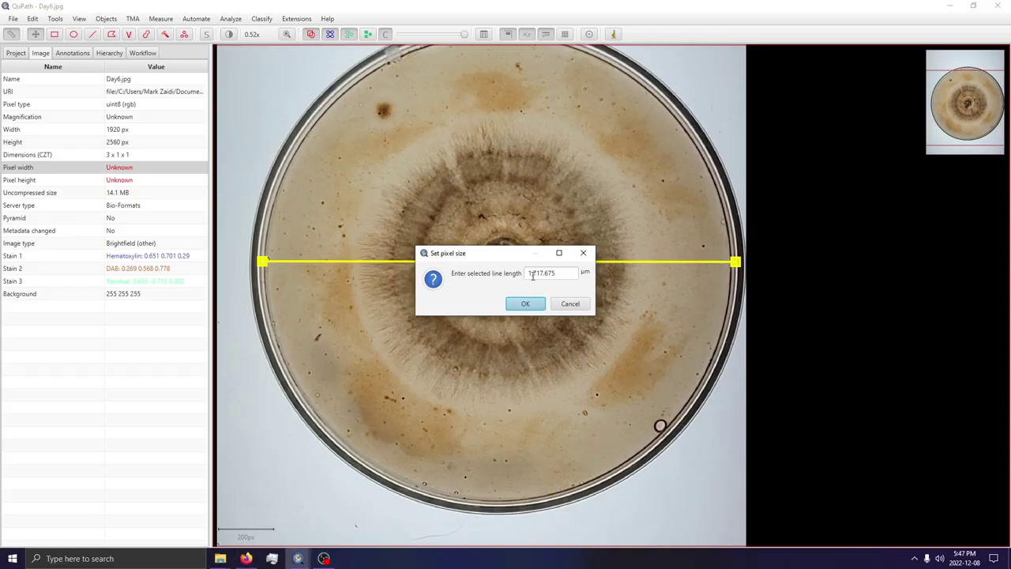
Set the selected line's length to 100000 µm and check the length among the line annotation's measurements.
triple_click(543, 273)
key("ctrl+v")
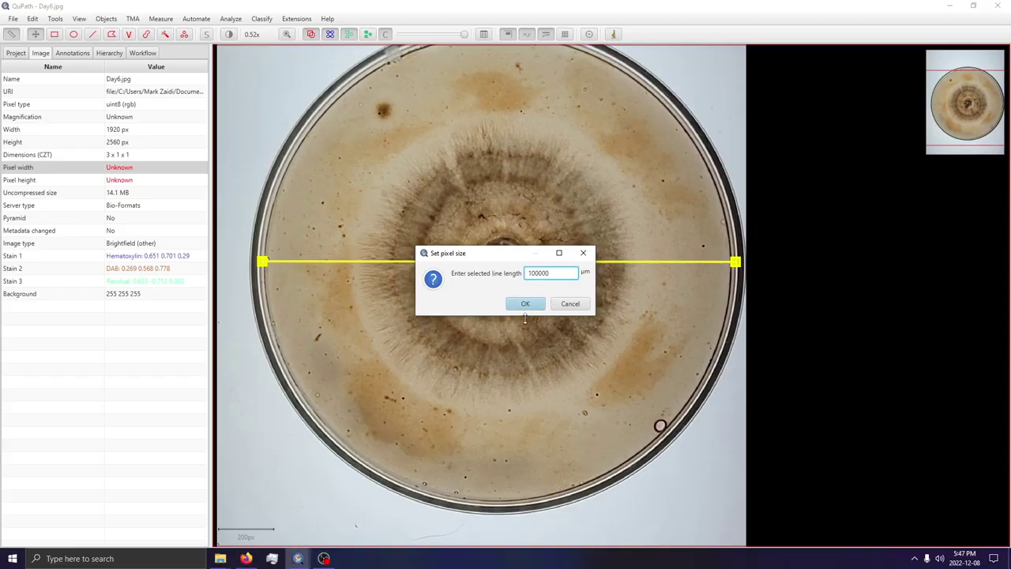
left_click(526, 305)
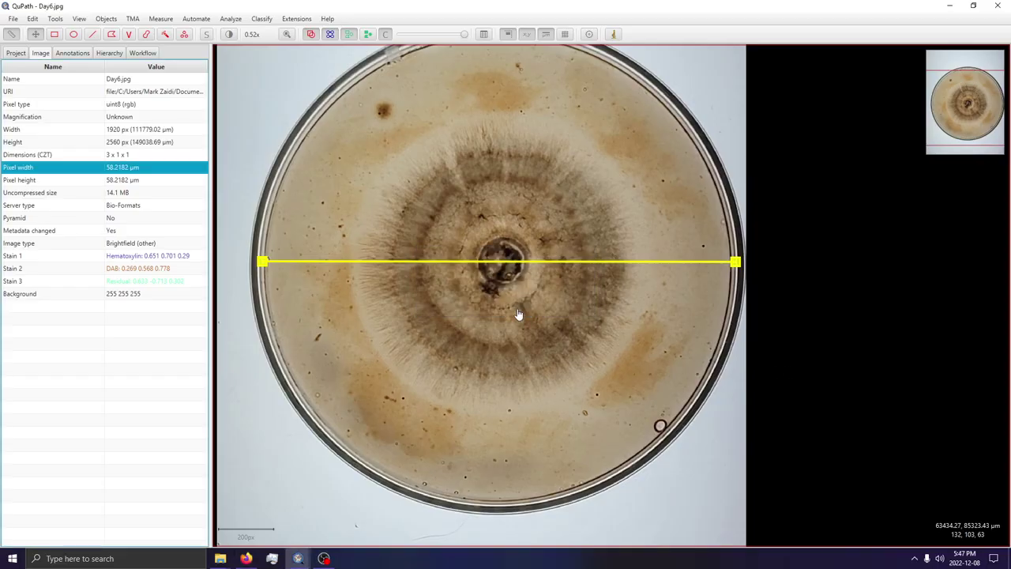
left_click(69, 53)
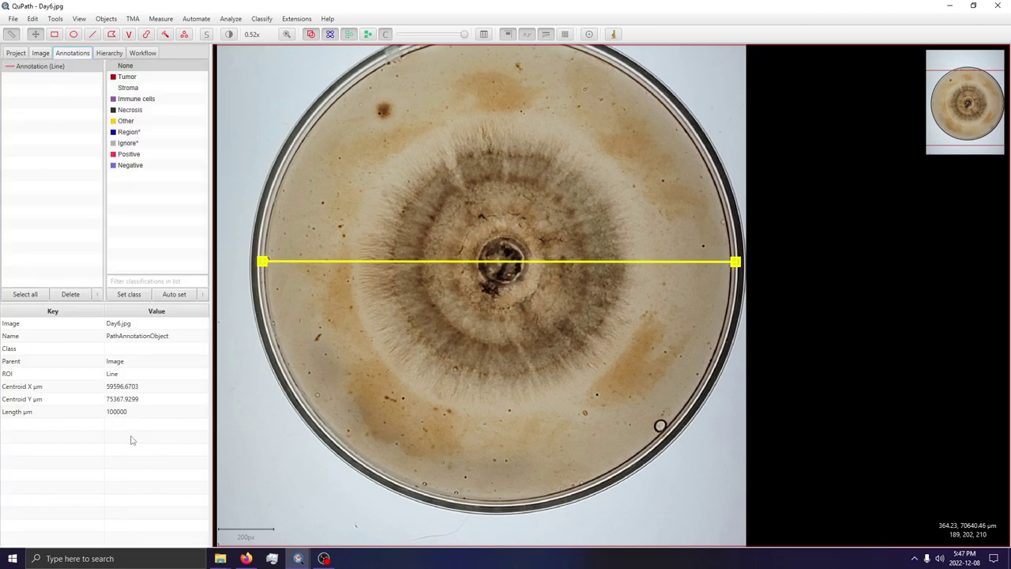
left_click(121, 414)
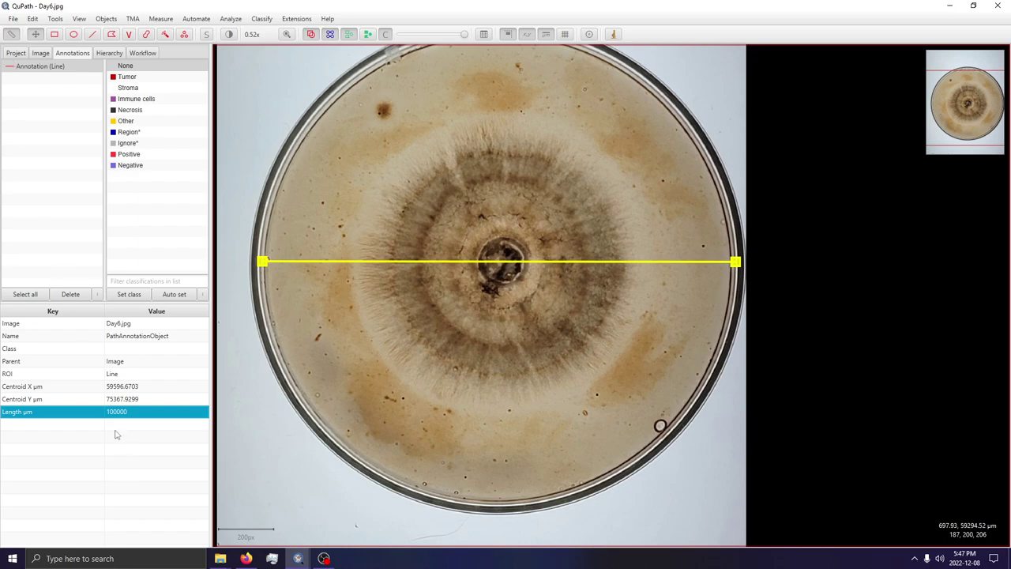
Delete the calibration line and copy the pixel width value of Day6.jpg, leaving the pixel size unchanged.
left_click(40, 53)
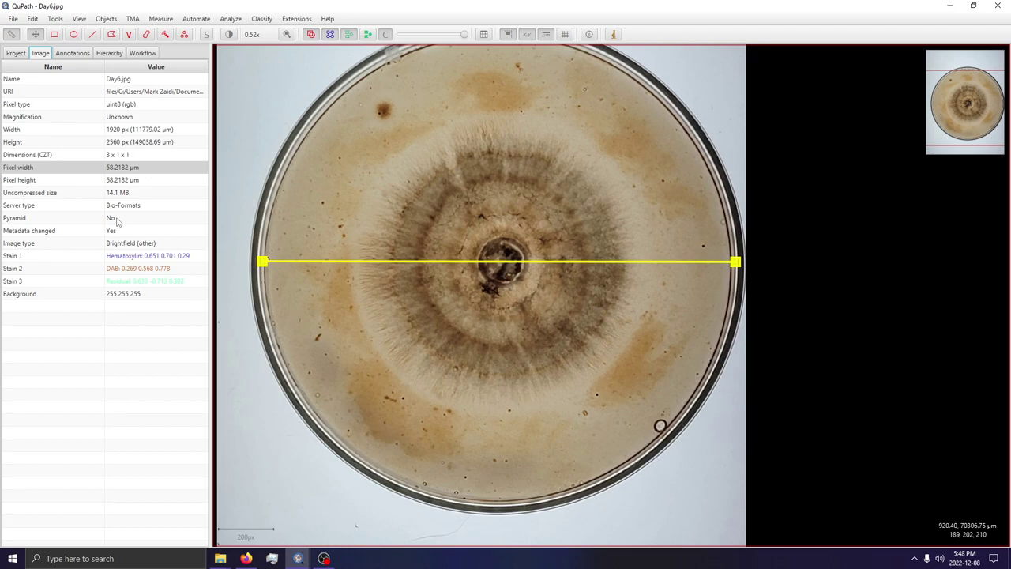
double_click(132, 171)
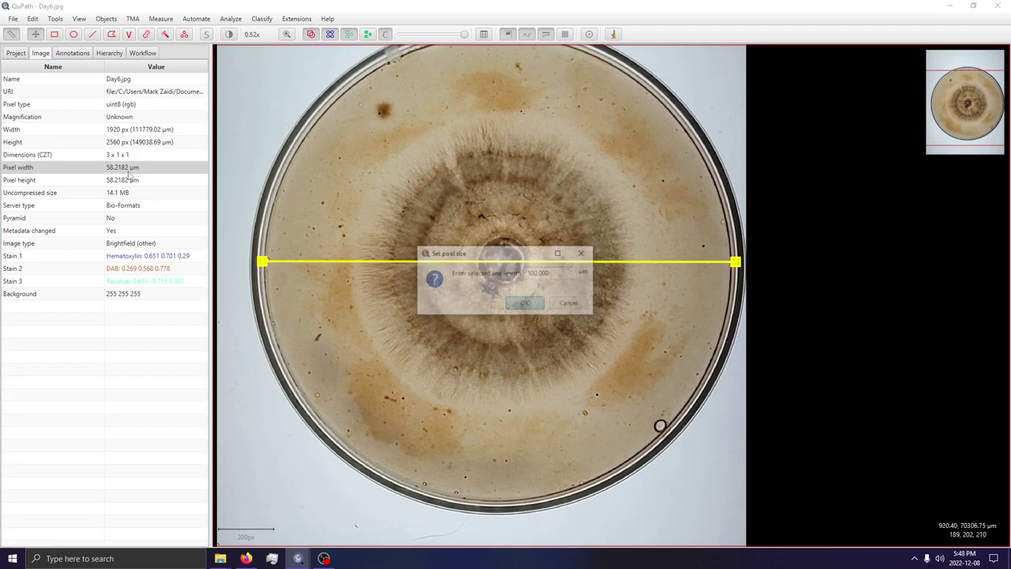
left_click(569, 301)
key("Delete")
double_click(135, 168)
double_click(538, 275)
key("ctrl+c")
left_click(553, 308)
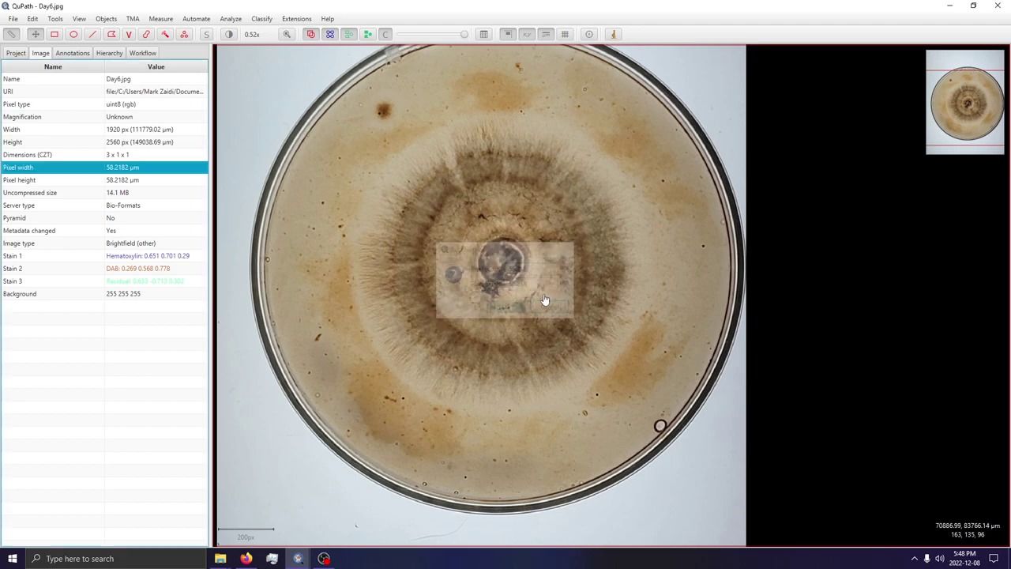
Open Day3.jpg from the project and set its pixel width and height to 58.2180 µm.
left_click(16, 53)
double_click(91, 141)
left_click(528, 297)
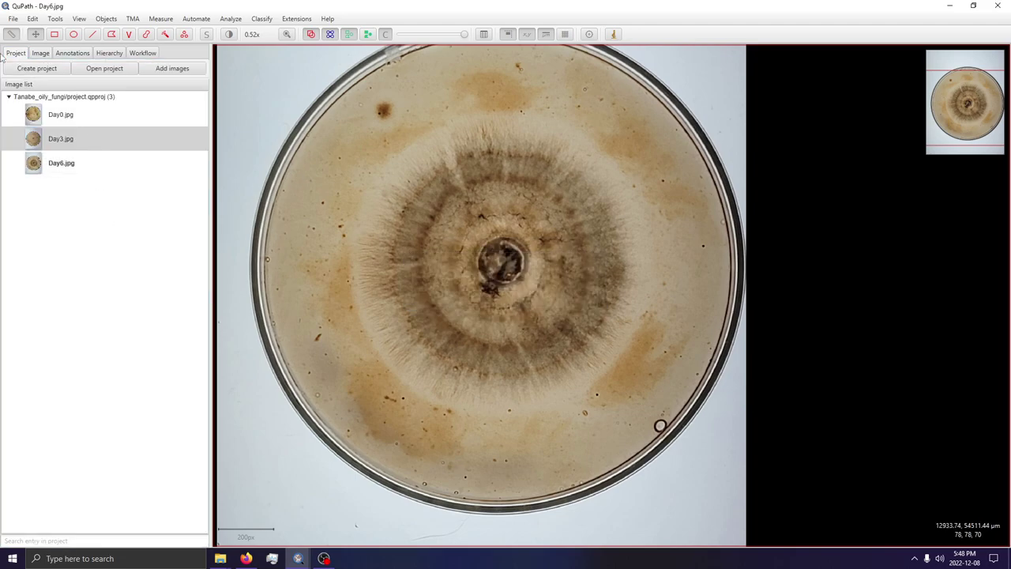
left_click(72, 53)
left_click(40, 53)
left_click(122, 168)
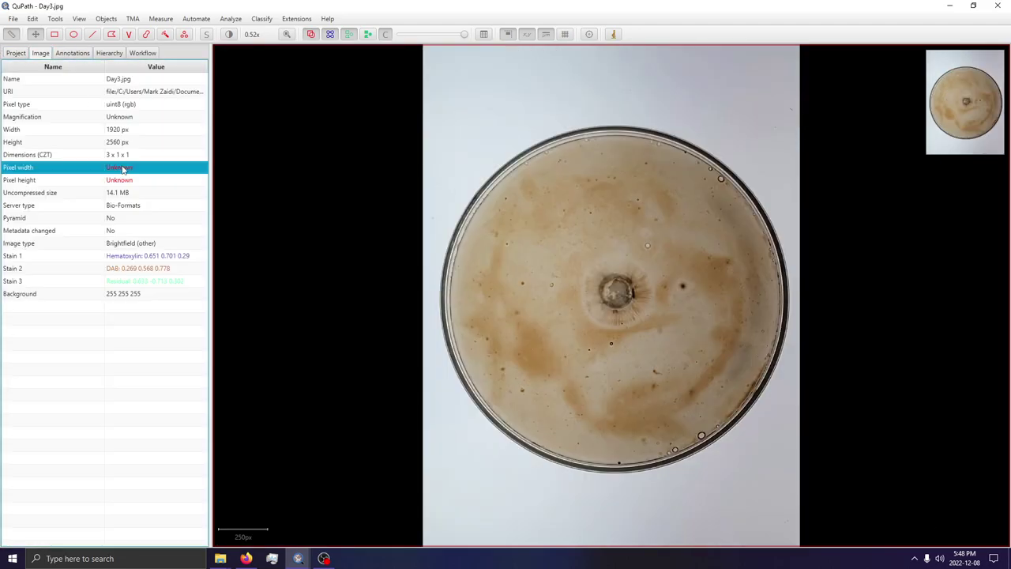
double_click(123, 168)
double_click(545, 266)
type("58.2180")
key("Tab")
type("58.2180")
left_click(507, 308)
Open Day0.jpg from the project and set its pixel width and height to the same copied value.
left_click(16, 53)
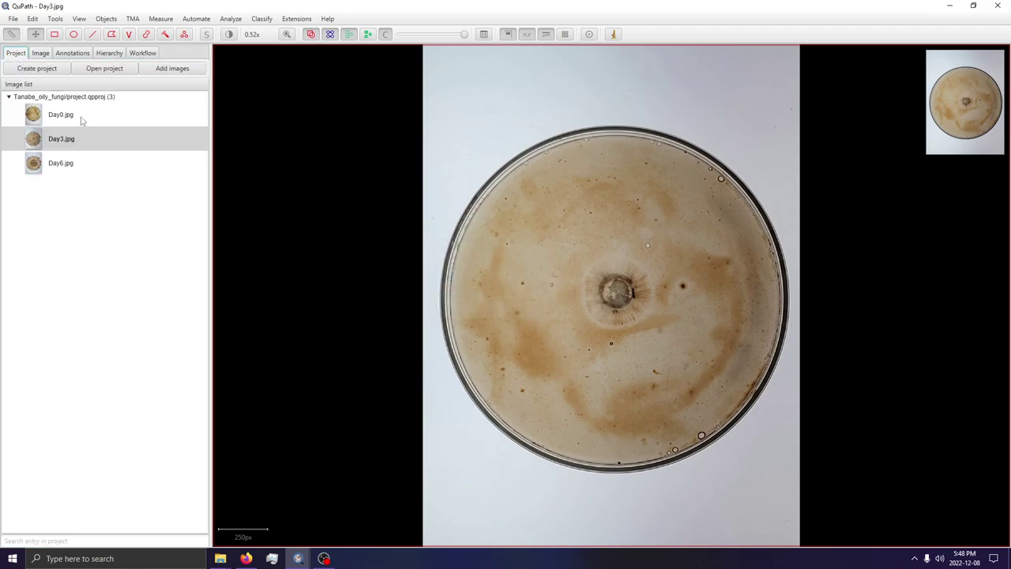
double_click(61, 114)
left_click(490, 298)
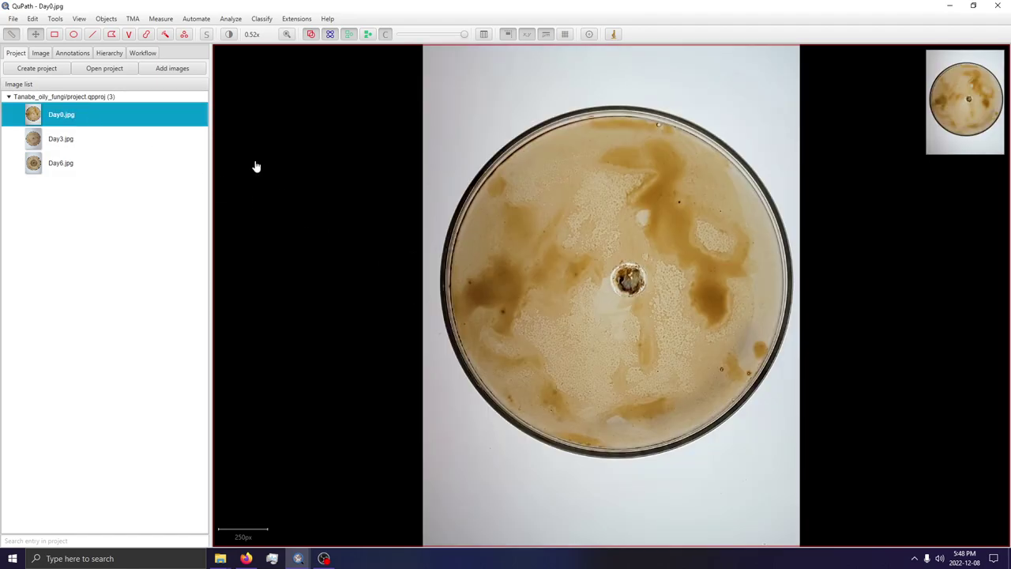
left_click(61, 55)
left_click(41, 53)
double_click(124, 177)
key("ctrl+v")
double_click(542, 283)
key("ctrl+v")
left_click(506, 307)
Save the changes to Day0.jpg by switching to Day3.jpg, and reopen Day0.jpg.
left_click(15, 53)
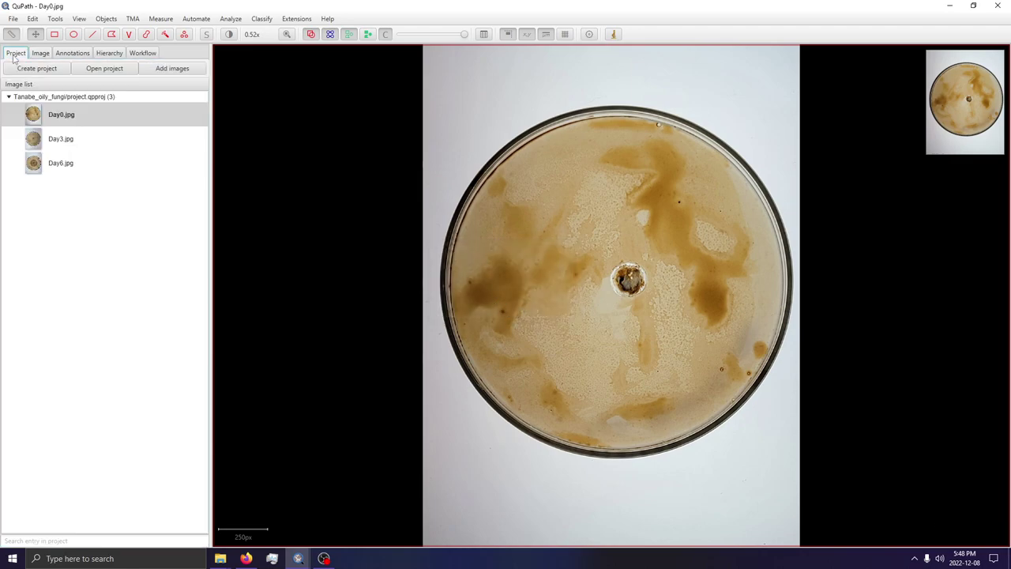
double_click(61, 139)
left_click(506, 295)
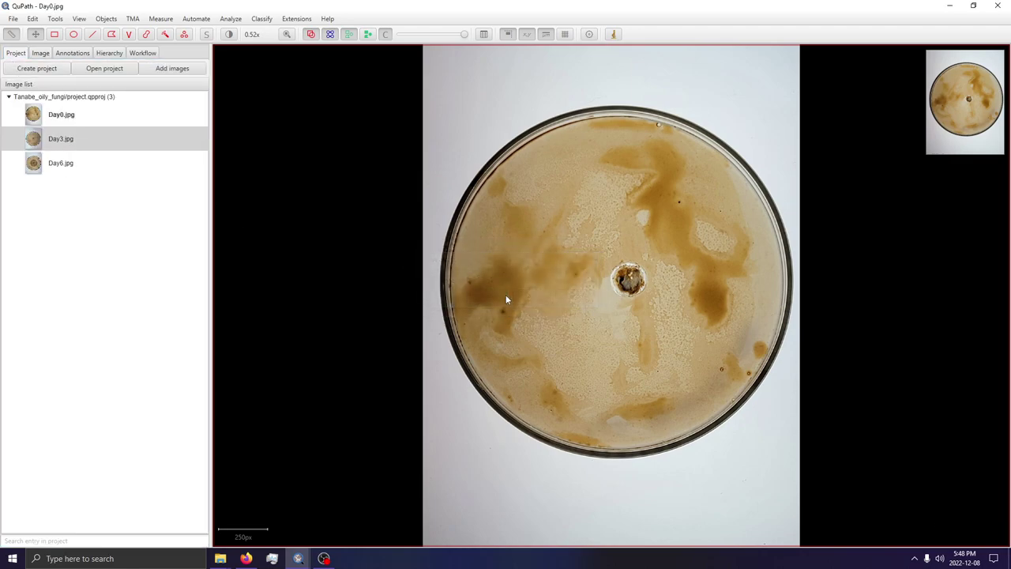
double_click(65, 120)
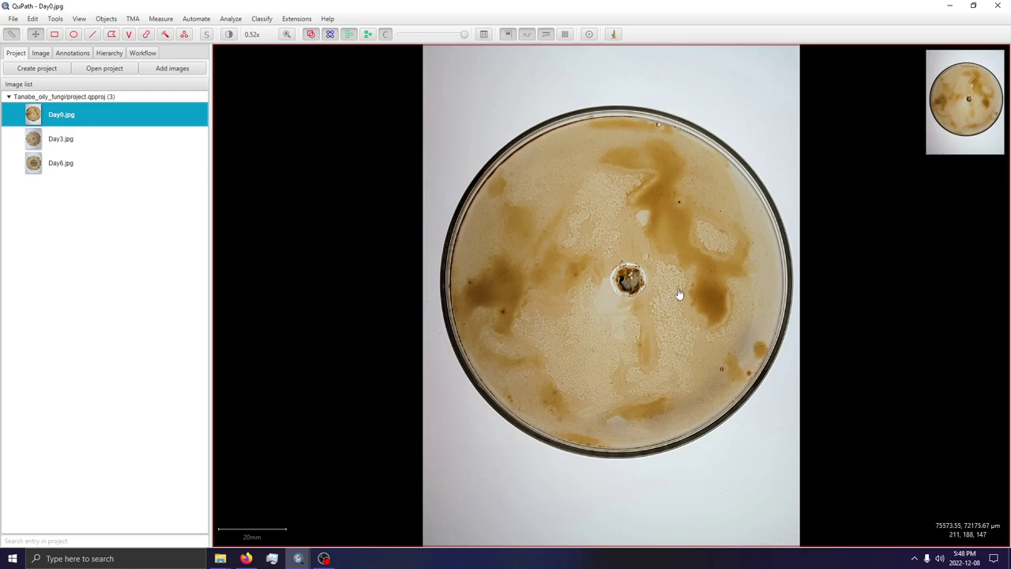
Switch to the browser and look at the Day 6 photo in the forum post again.
left_click(246, 558)
left_click(197, 11)
left_click(77, 11)
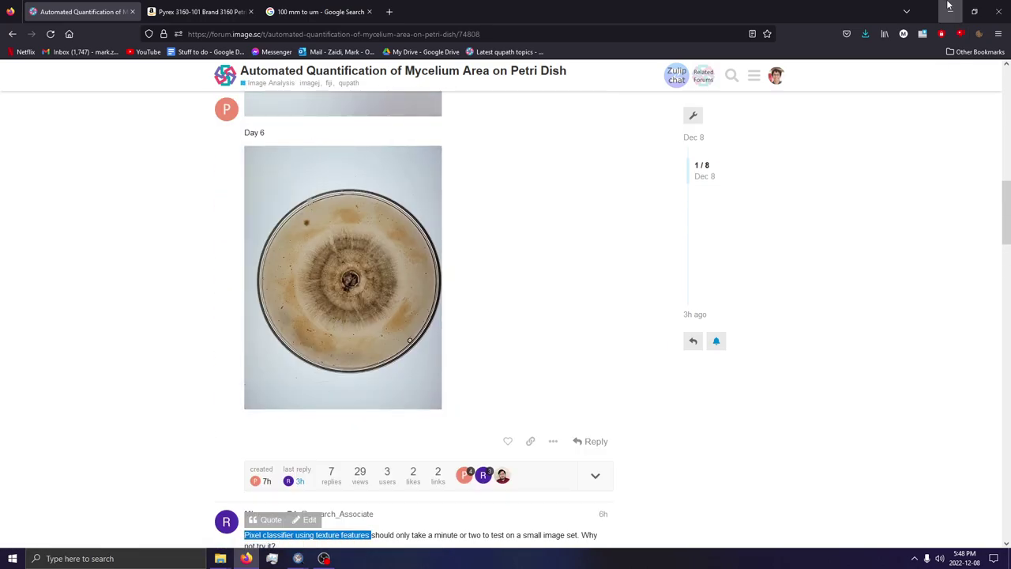
Switch back to QuPath and draw an ellipse around the central plug in Day0.jpg, fitted to its white rim, area about 86,727,000 µm².
left_click(949, 9)
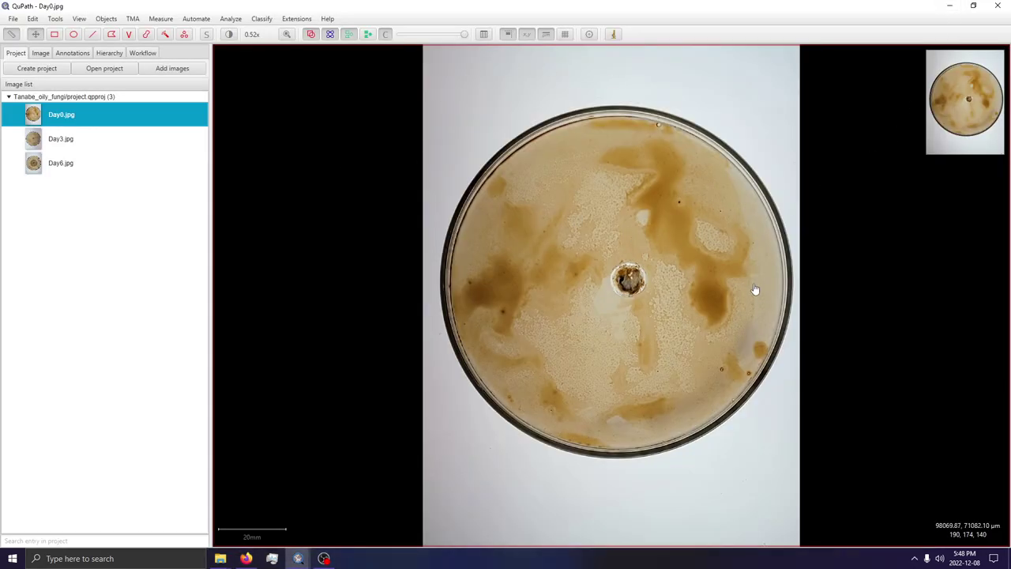
left_click(74, 34)
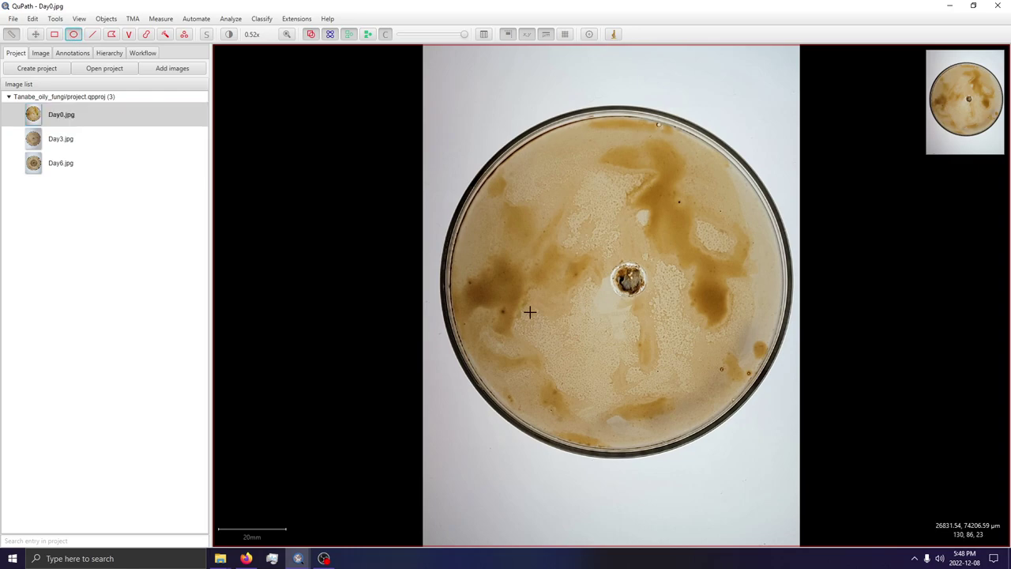
left_click_drag(613, 264, 639, 290)
scroll(640, 291, "up", 5)
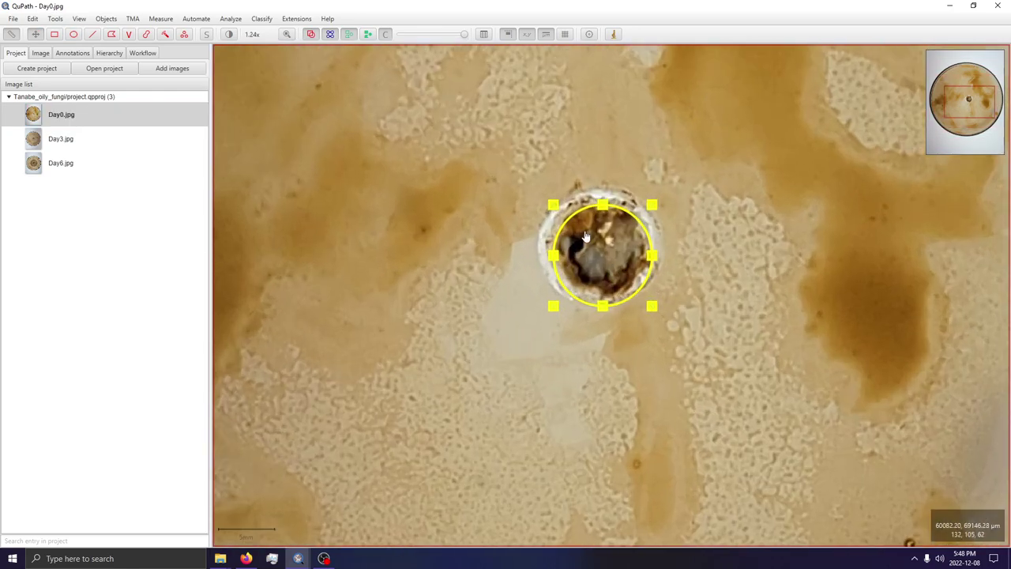
left_click_drag(551, 207, 546, 192)
left_click_drag(656, 251, 663, 250)
Examine the area measurement of the ellipse annotation around the plug in Day0.jpg.
left_click(72, 53)
left_click(388, 207)
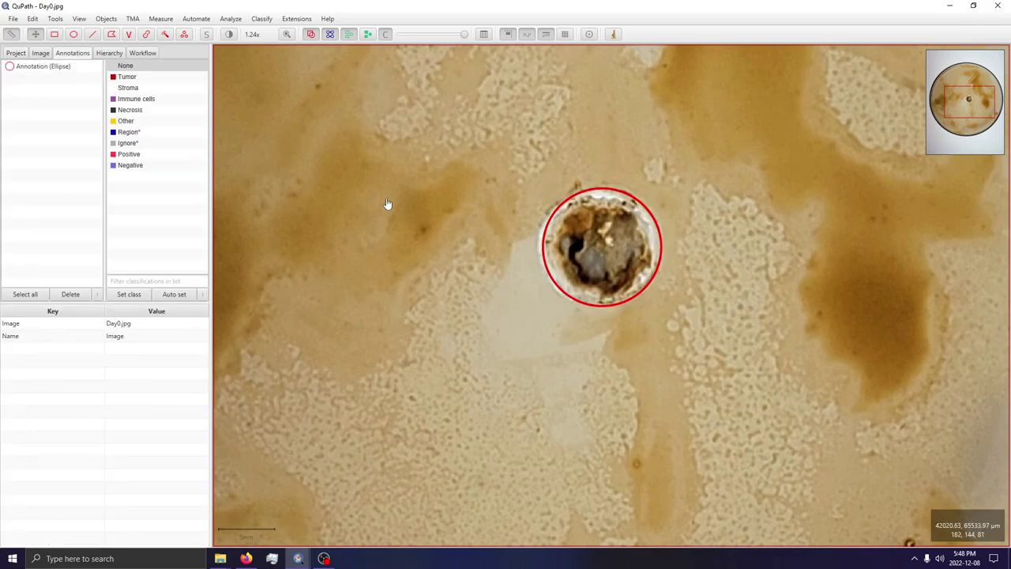
left_click(648, 247)
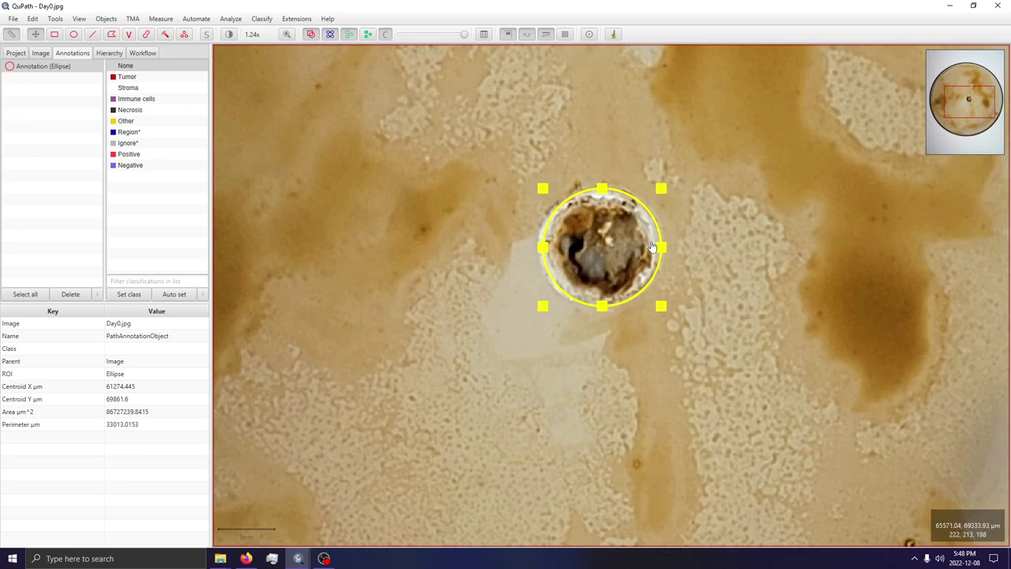
left_click(118, 412)
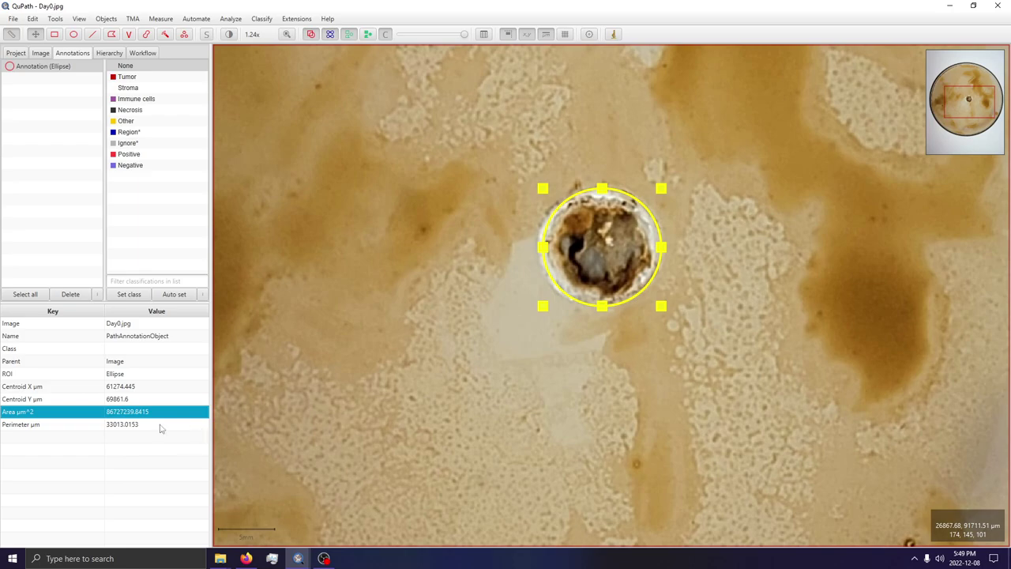
Open Day3.jpg from the project, saving the new ellipse in Day0.jpg, and examine the growth around its plug.
left_click(16, 53)
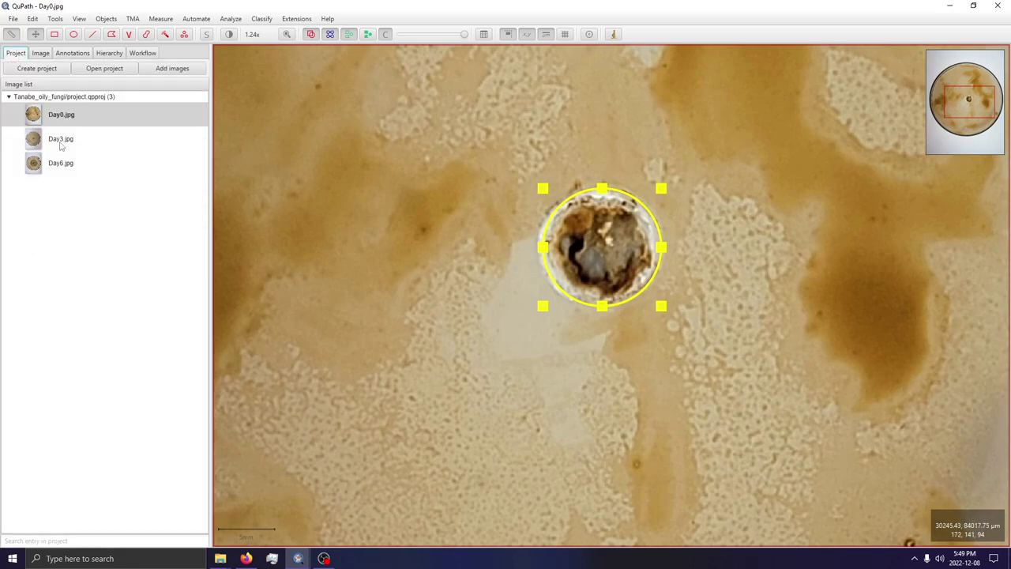
double_click(61, 141)
left_click(485, 298)
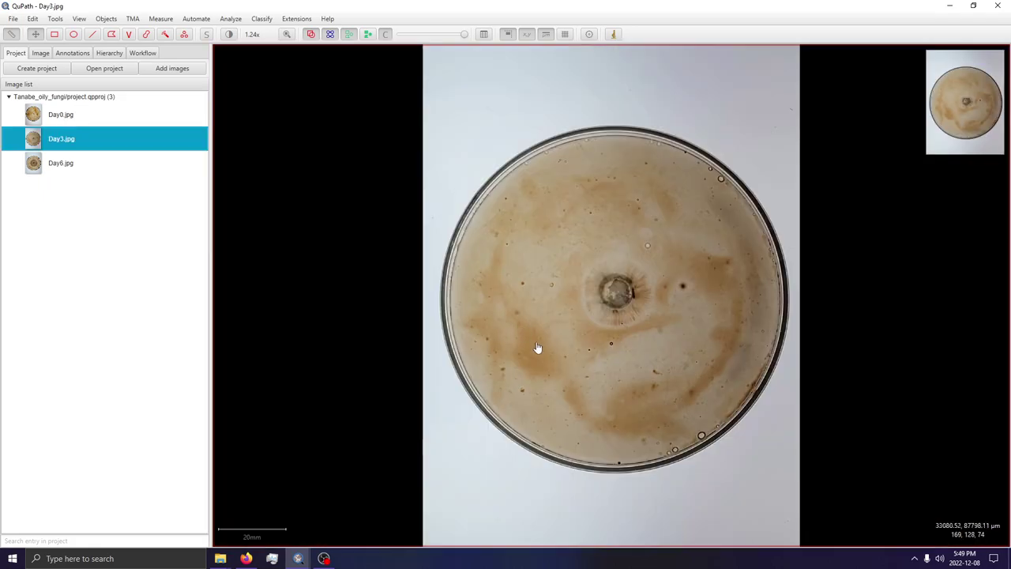
scroll(634, 317, "up", 4)
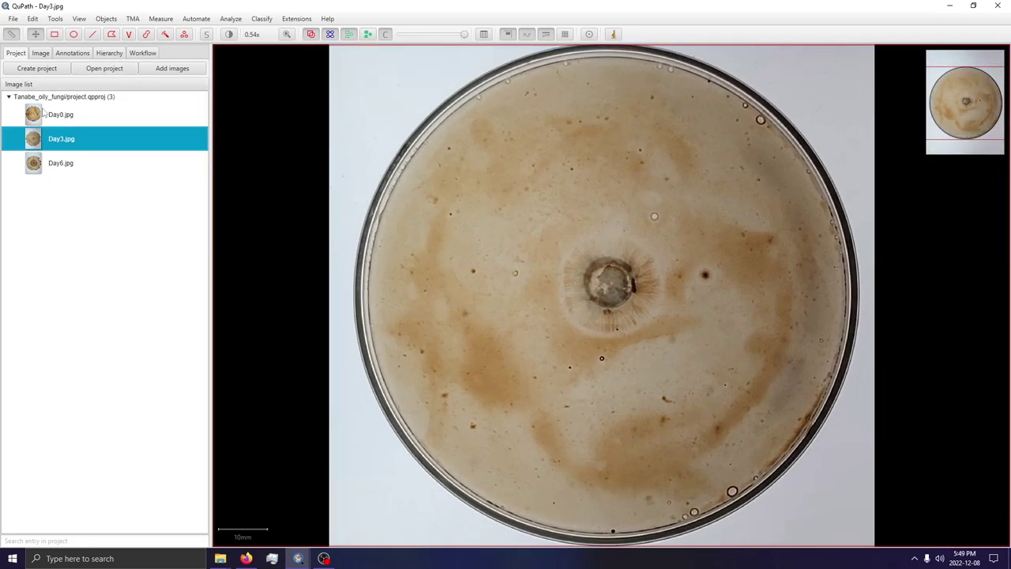
Reopen Day0.jpg and select the ellipse annotation around its central plug.
left_click(52, 115)
left_click(72, 53)
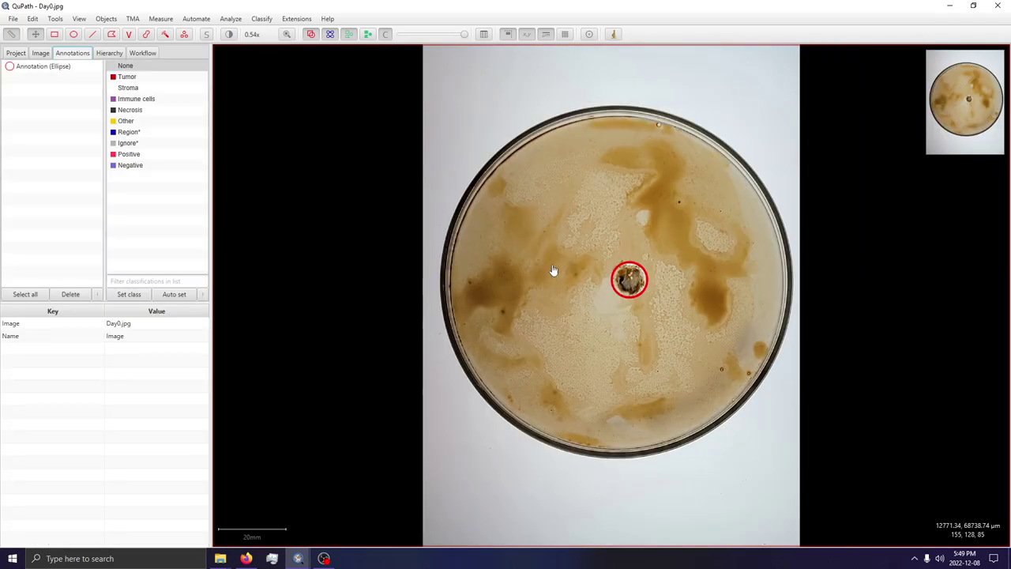
left_click(629, 277)
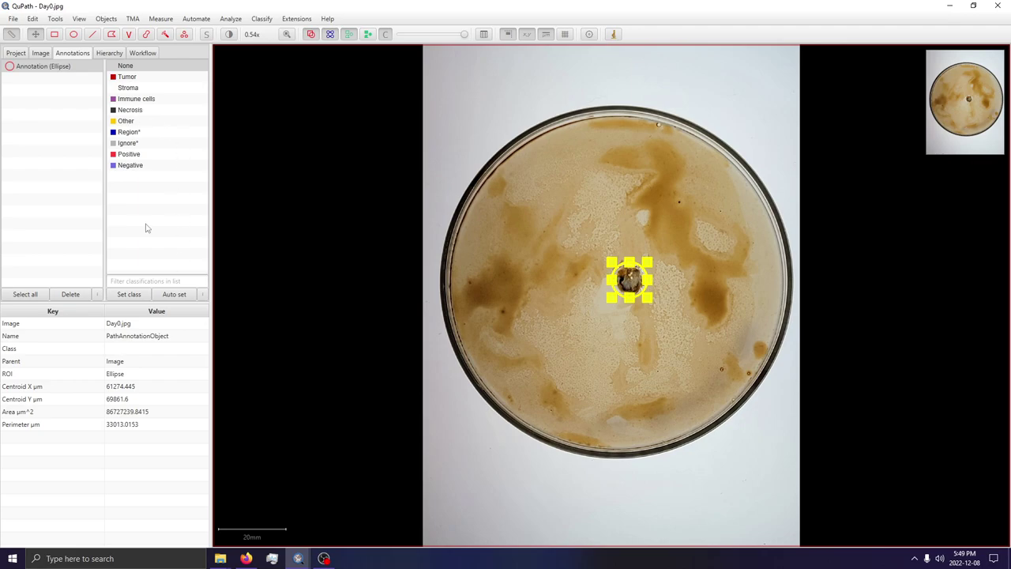
Add an annotation class named Mycelium and assign it to the selected ellipse in Day0.jpg.
right_click(114, 230)
mouse_move(124, 240)
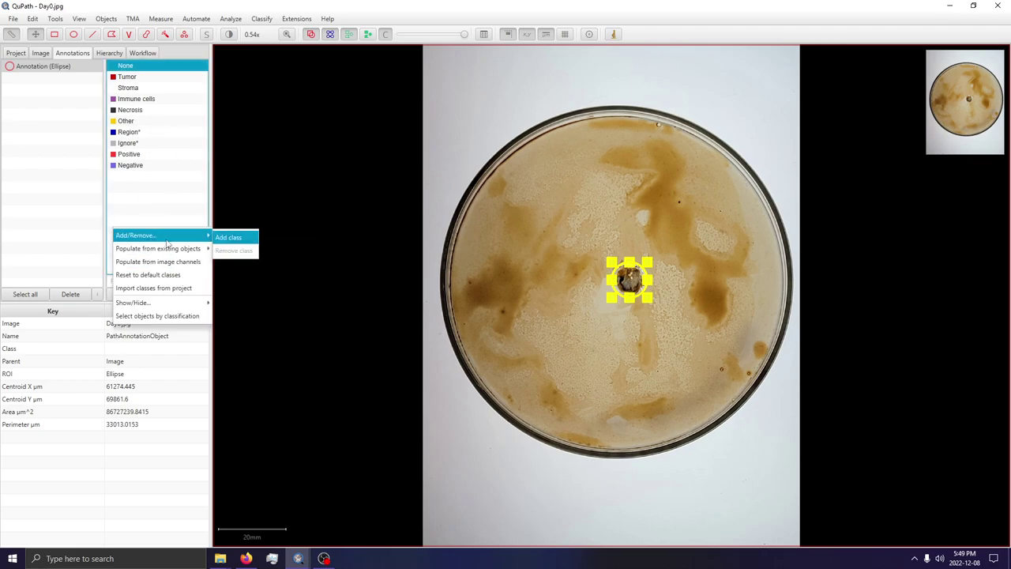
left_click(228, 238)
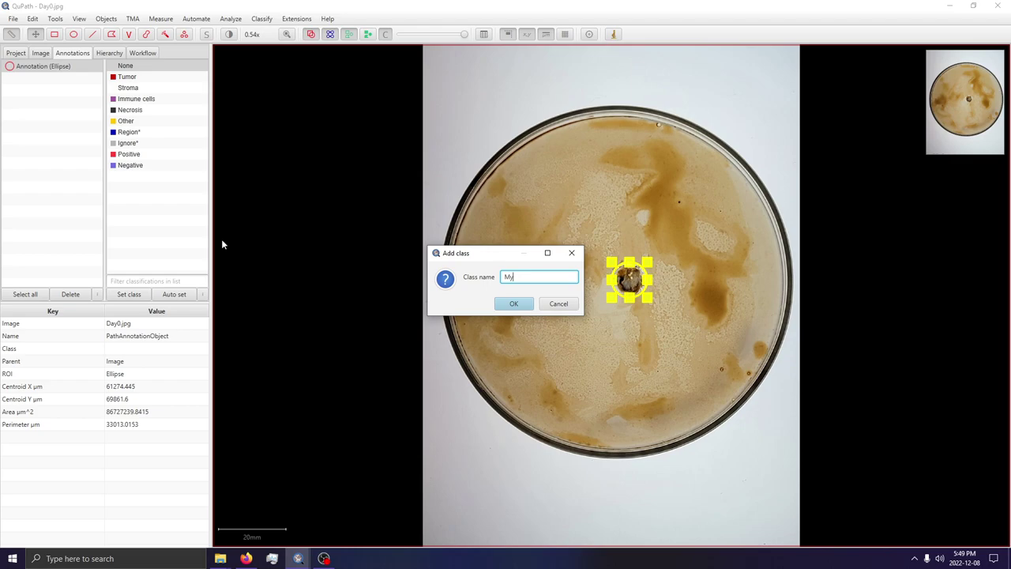
type("Mycelium")
left_click(518, 303)
left_click(130, 176)
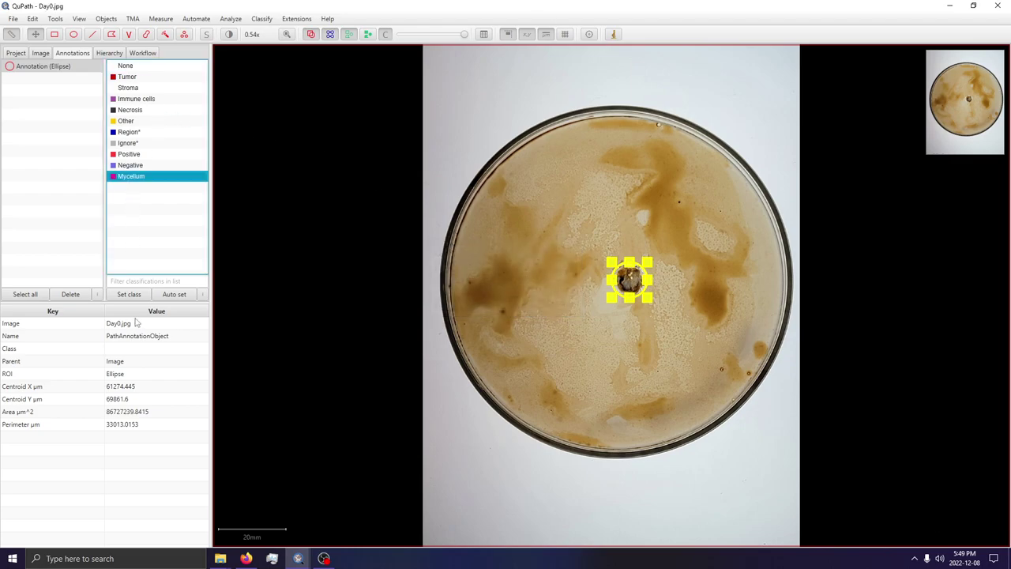
left_click(129, 294)
Save the classified annotation in Day0.jpg and open Day3.jpg from the project.
left_click(16, 53)
double_click(131, 147)
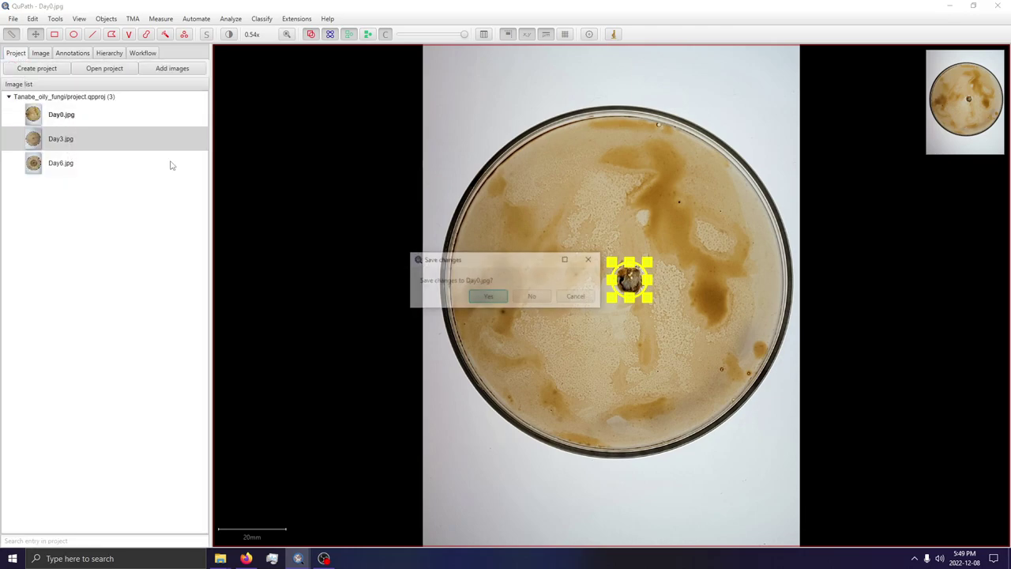
left_click(497, 300)
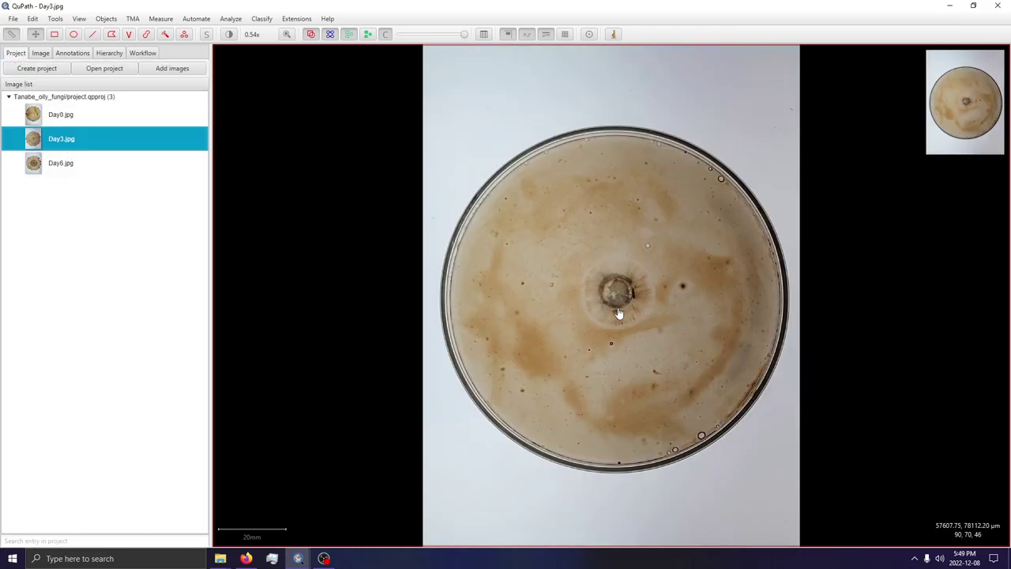
scroll(616, 315, "up", 3)
Add another annotation class named Hyphae and select it in the class list.
left_click(73, 53)
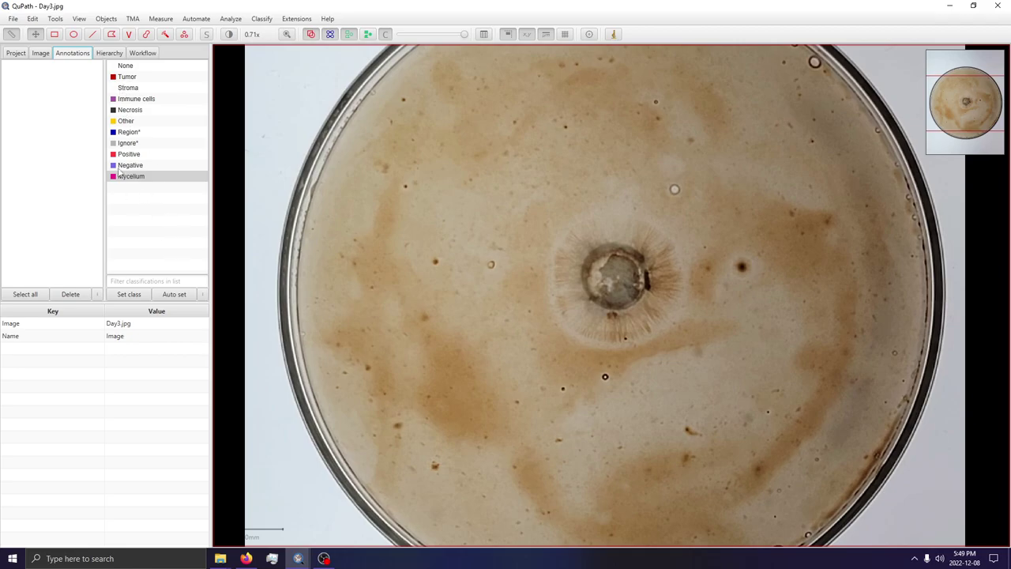
right_click(147, 213)
mouse_move(191, 219)
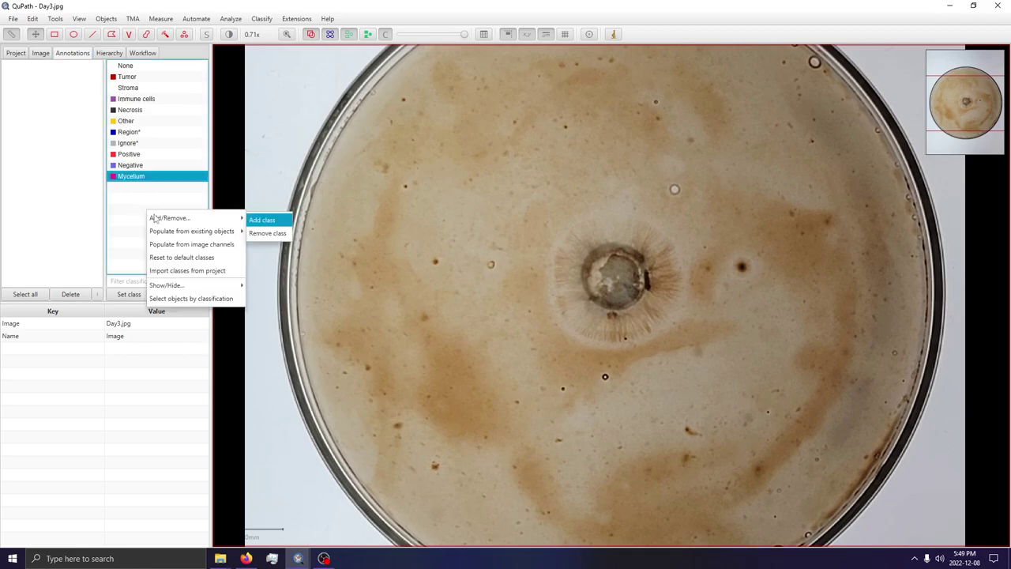
left_click(261, 221)
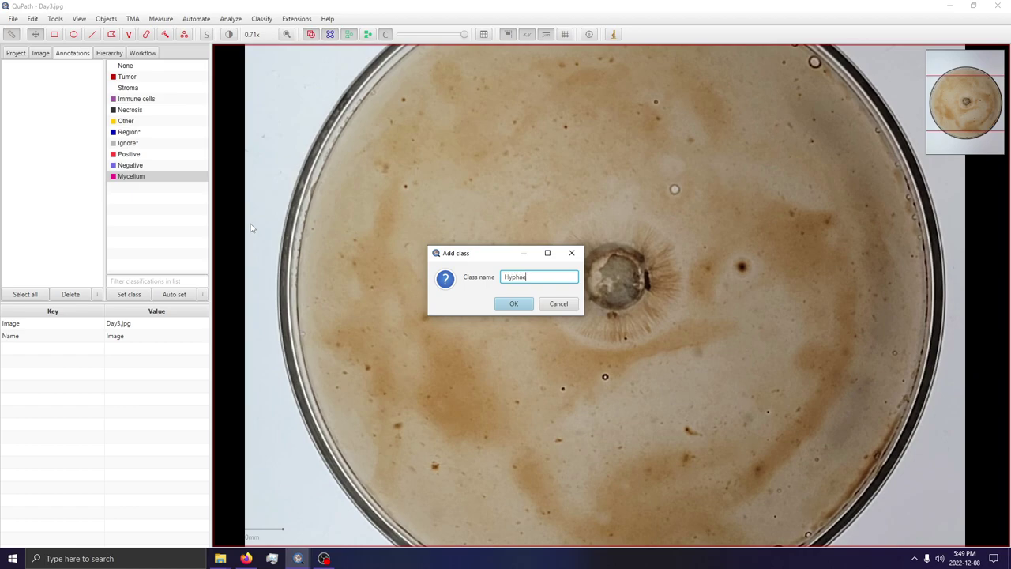
left_click(518, 307)
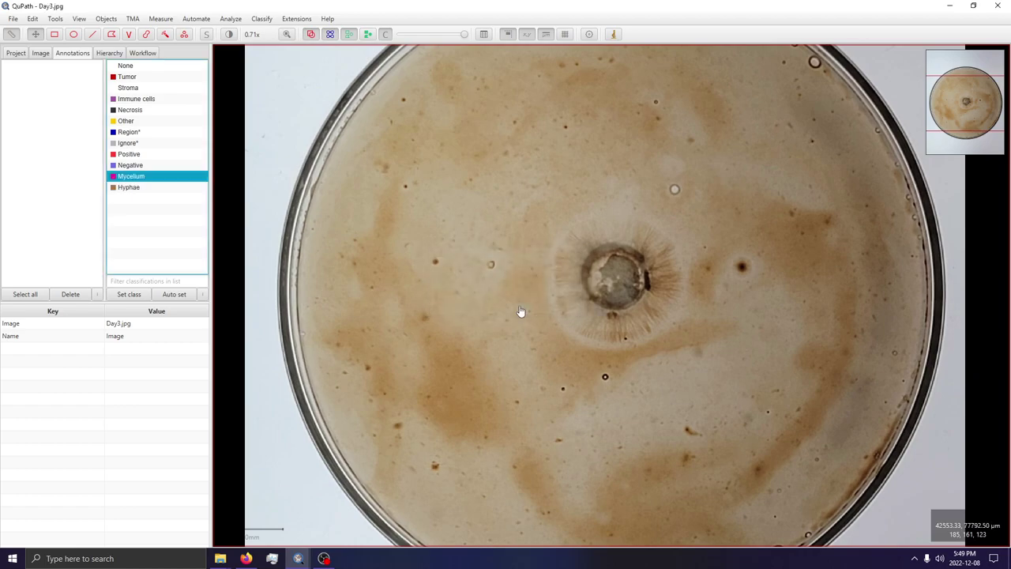
left_click(141, 188)
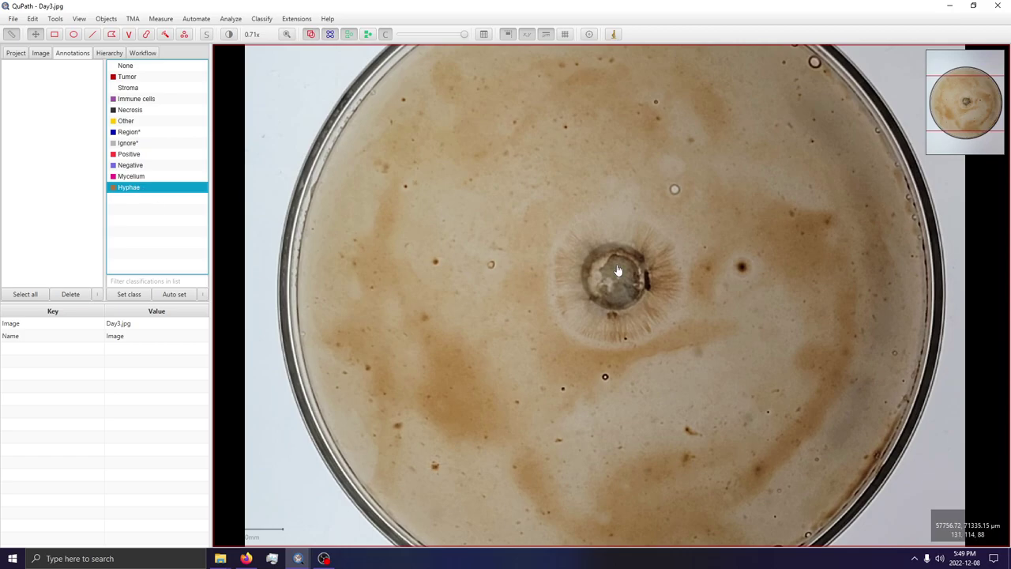
Draw an ellipse around the dark central plug in Day3.jpg, with an area of about 69,858,000 µm².
scroll(687, 257, "up", 1)
scroll(687, 257, "up", 1)
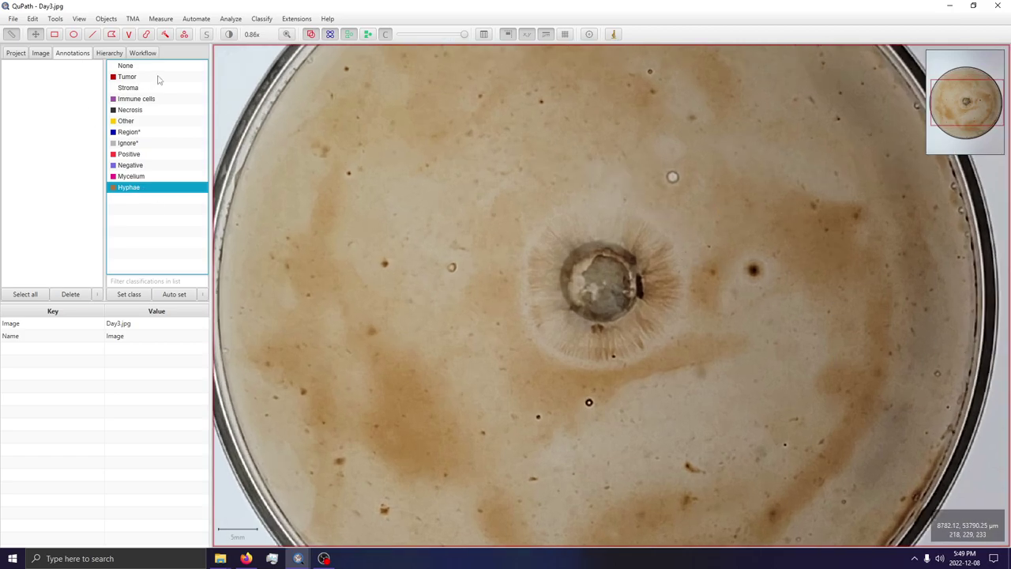
left_click(74, 36)
mouse_move(569, 251)
left_mouse_down()
mouse_move(637, 316)
mouse_move(562, 243)
left_mouse_up()
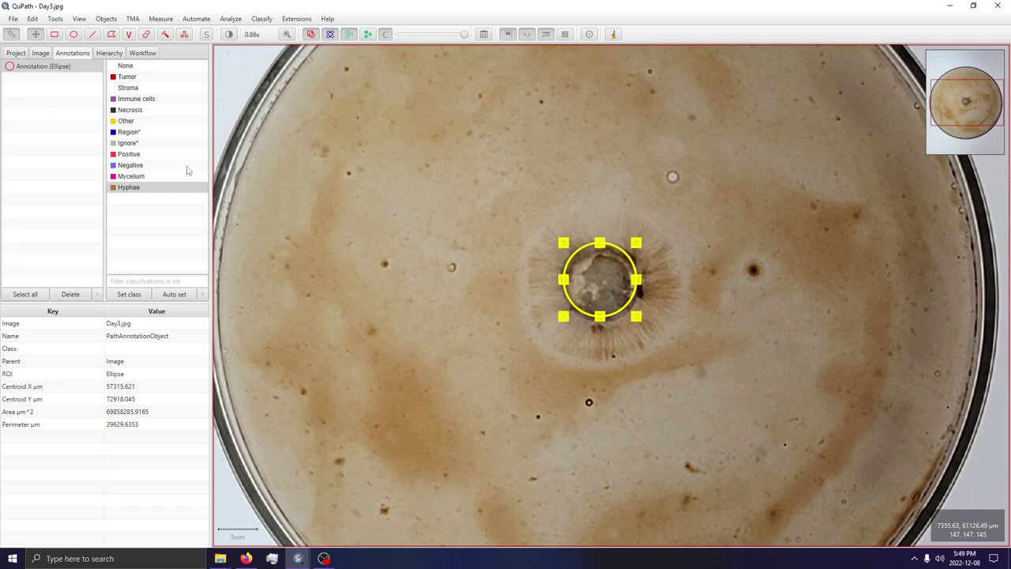
Draw a larger ellipse around the outer fringe of hyphae in Day3.jpg and enlarge it to an area of about 395,543,000 µm².
left_click(73, 36)
mouse_move(526, 203)
left_mouse_down()
mouse_move(653, 309)
mouse_move(682, 363)
mouse_move(516, 197)
left_mouse_up()
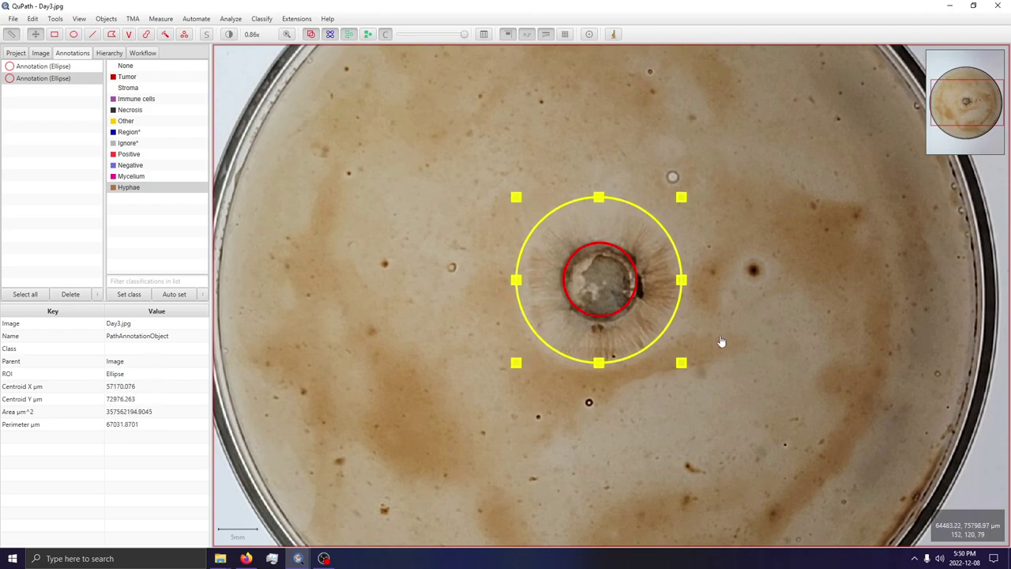
left_click_drag(682, 364, 694, 373)
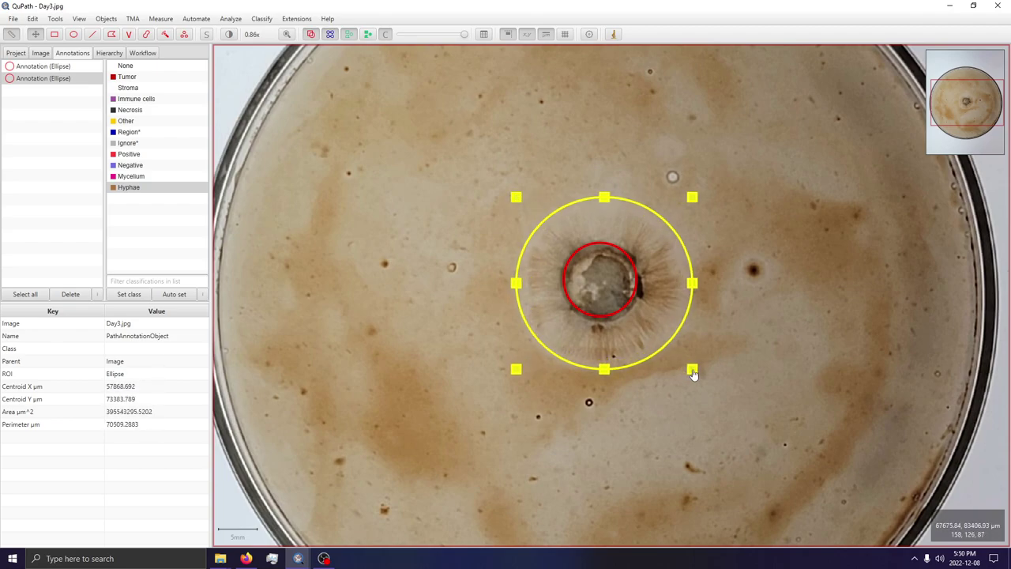
scroll(688, 344, "up", 5)
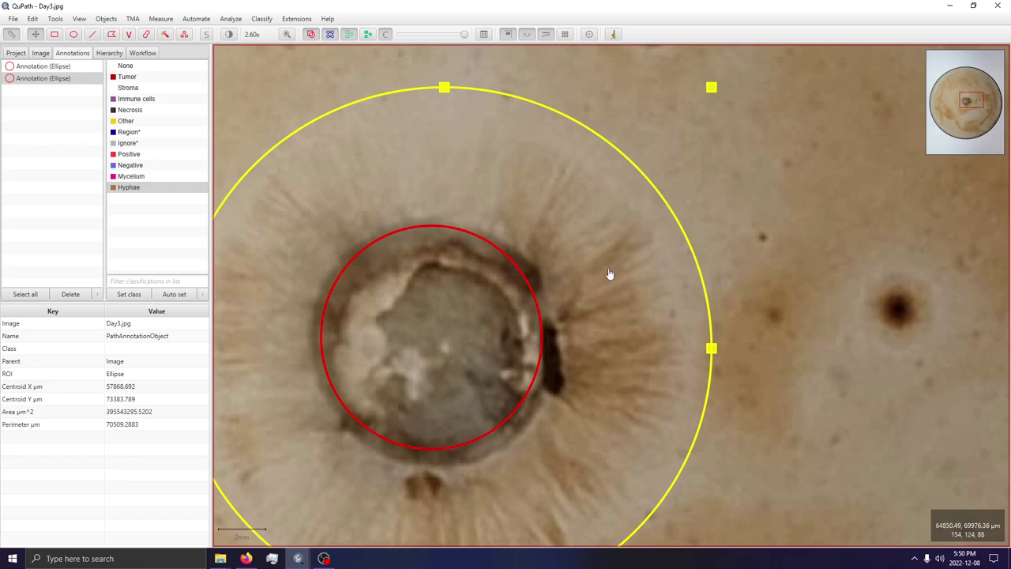
scroll(542, 221, "down", 3)
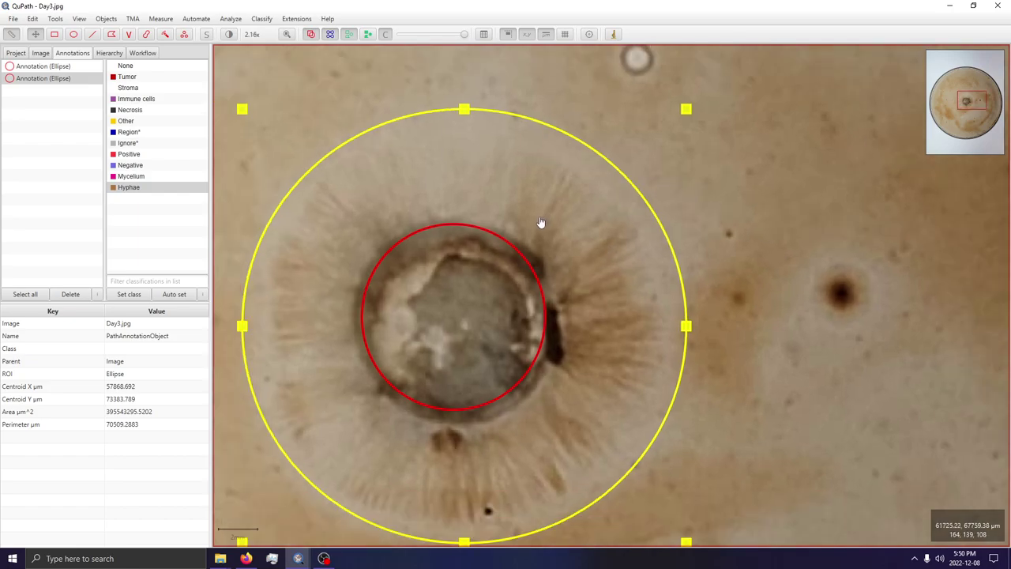
scroll(585, 263, "down", 3)
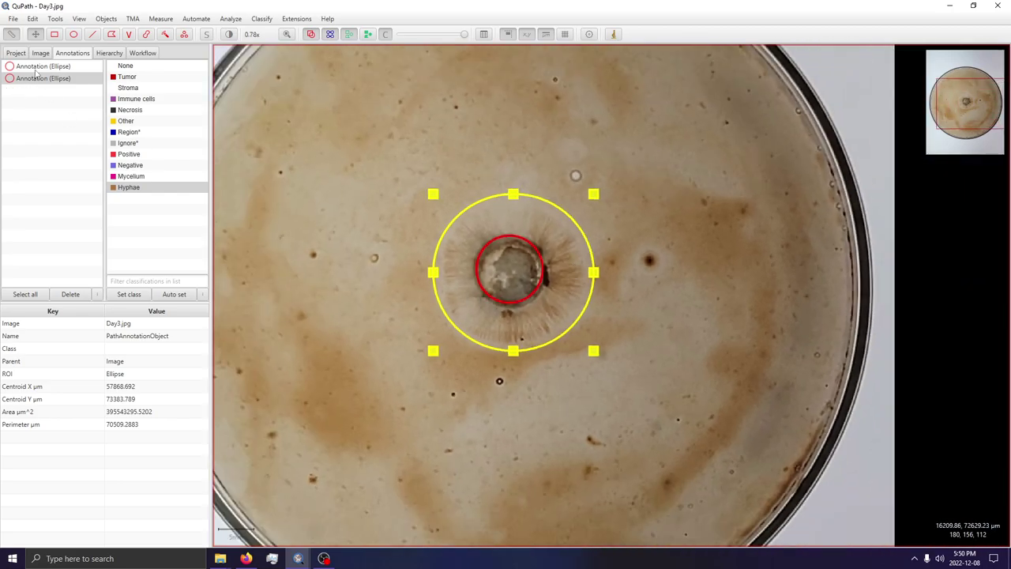
Assign the Hyphae class to the outer ellipse and the Mycelium class to the inner ellipse in Day3.jpg.
left_click(128, 294)
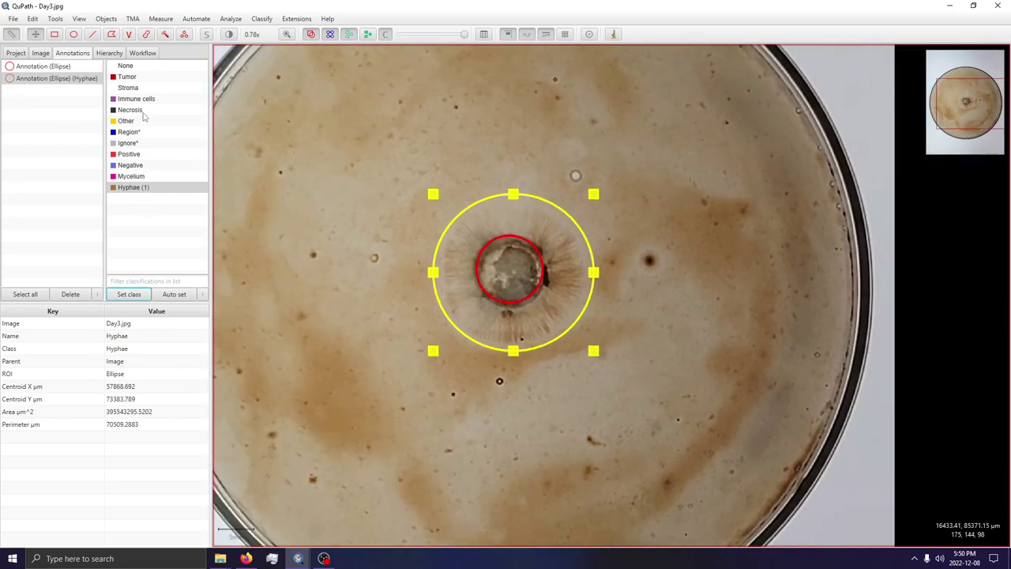
left_click(506, 264)
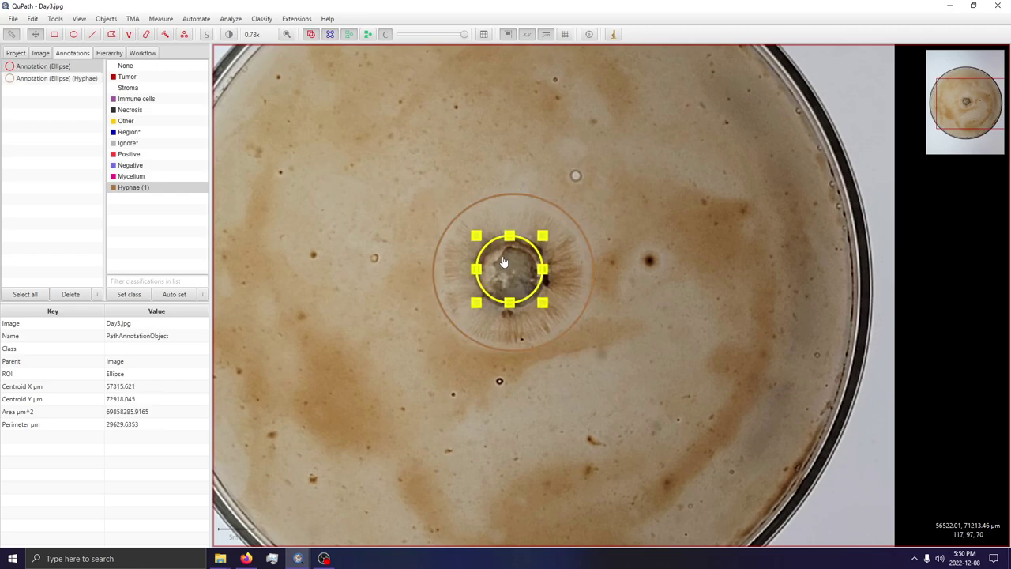
left_click(131, 176)
left_click(130, 294)
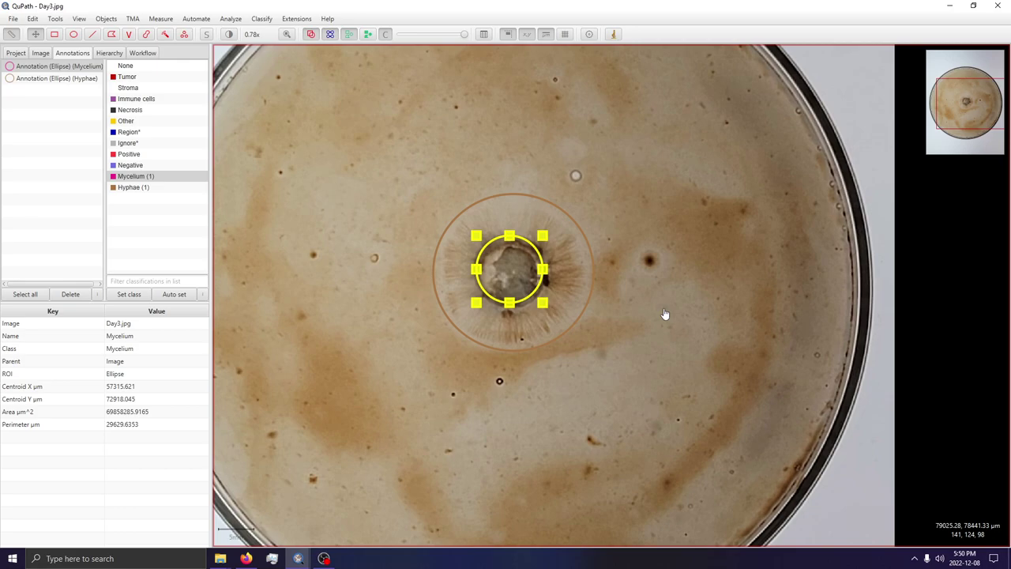
Compare the measurements of the outer Hyphae ellipse and the inner Mycelium ellipse, leaving both deselected.
left_click(639, 289)
left_click(576, 262)
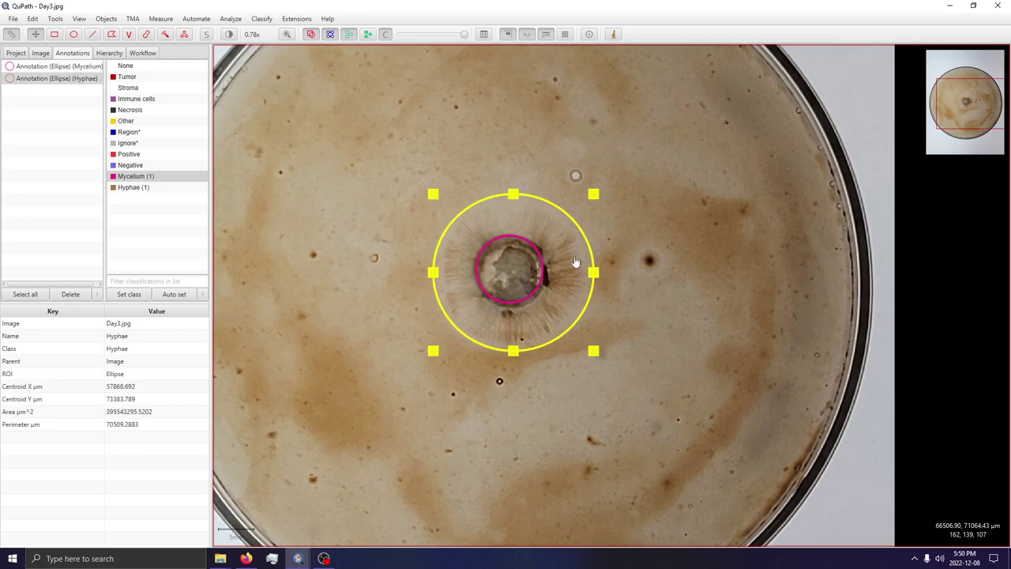
left_click(514, 272)
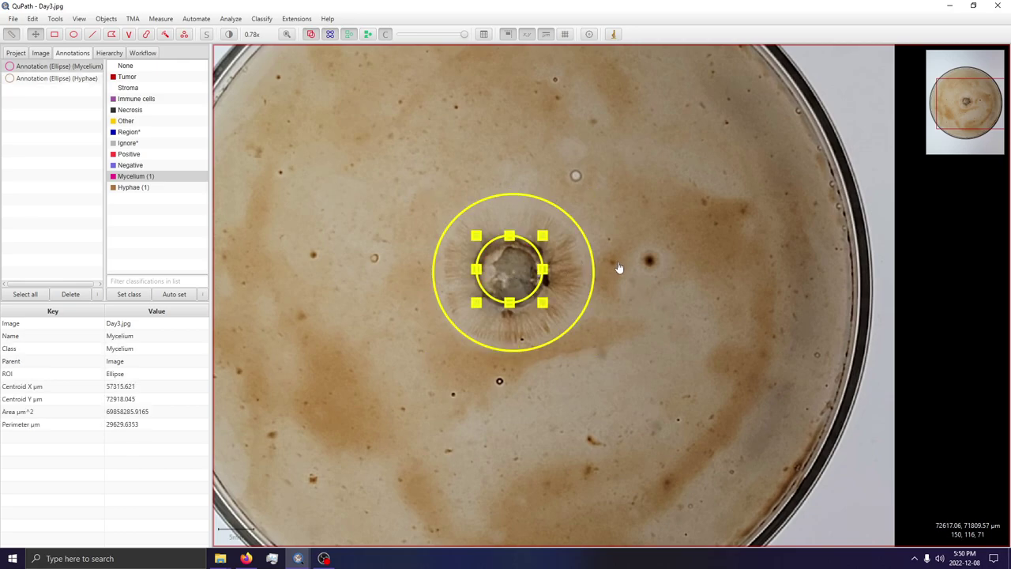
left_click(705, 273)
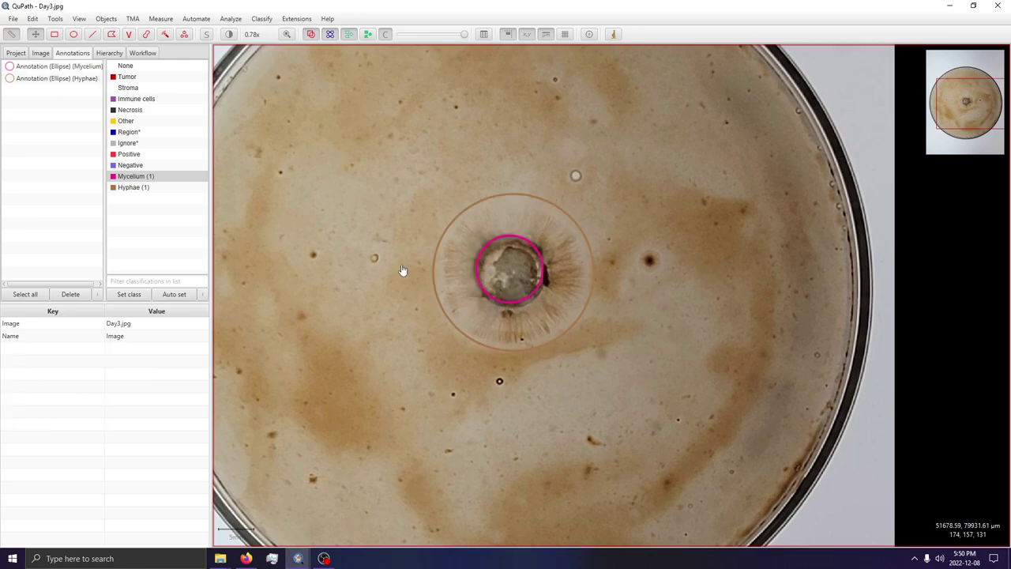
left_click(104, 20)
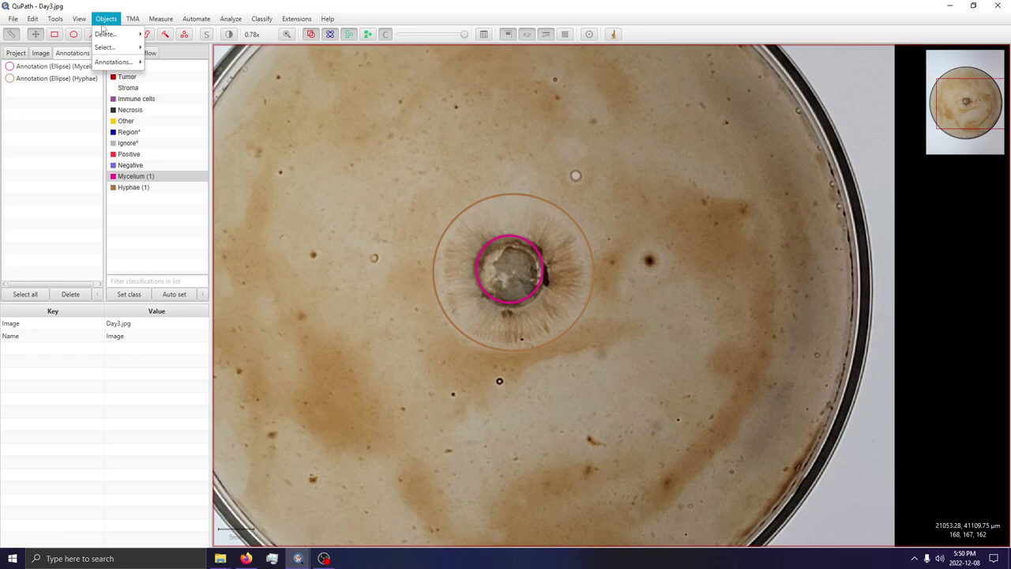
mouse_move(117, 61)
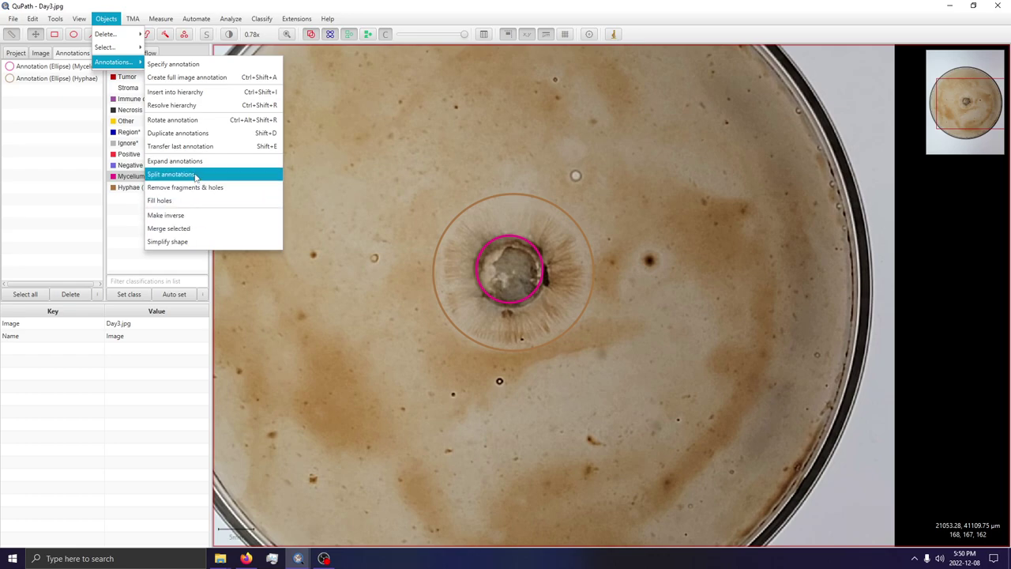
left_click(207, 228)
Try Subtract selected on the Day3.jpg ellipses, picking the outer Hyphae ellipse first and the inner Mycelium ellipse second, and undo it.
left_click(457, 297)
left_click(512, 278)
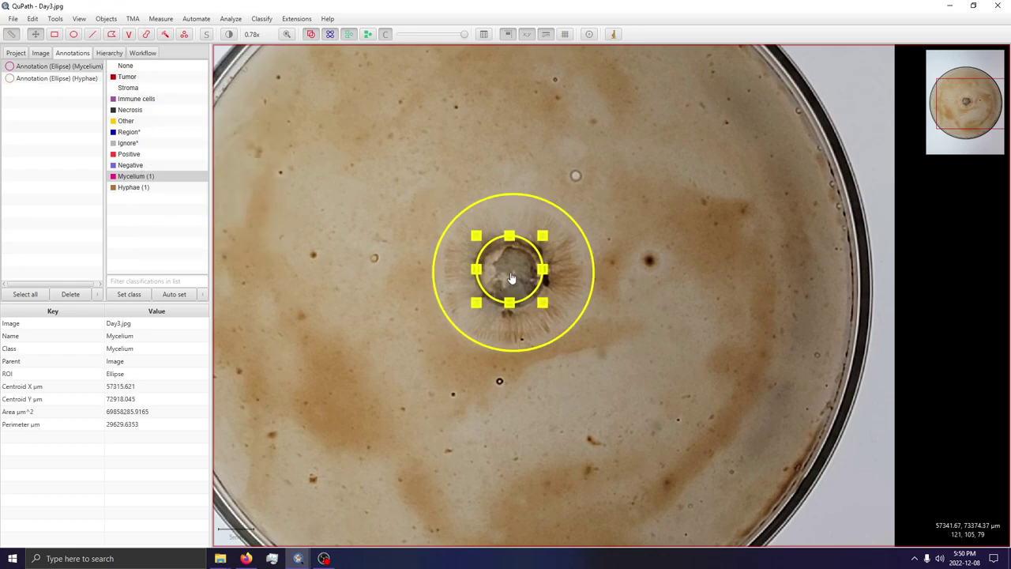
left_click(106, 18)
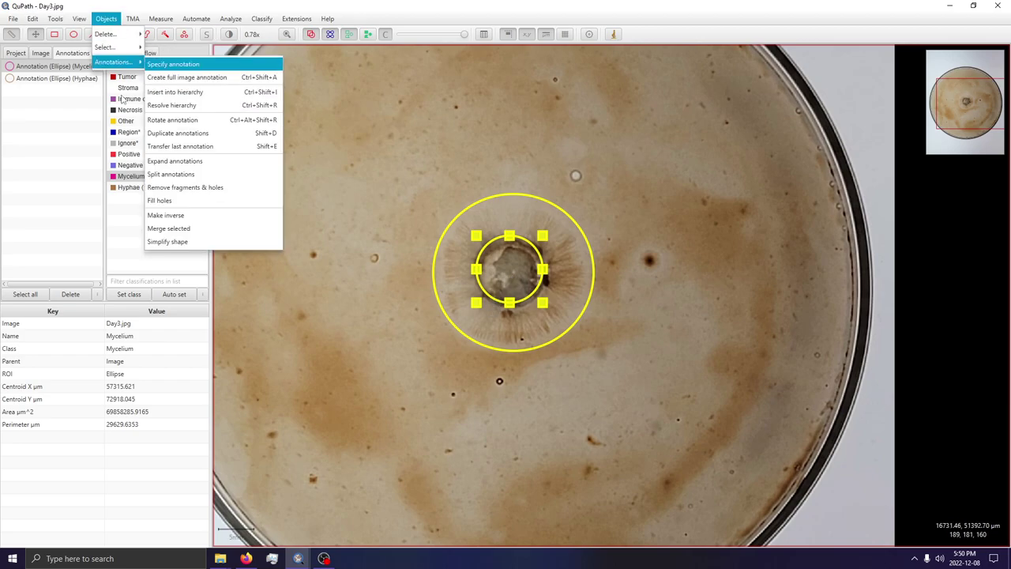
right_click(475, 258)
mouse_move(503, 320)
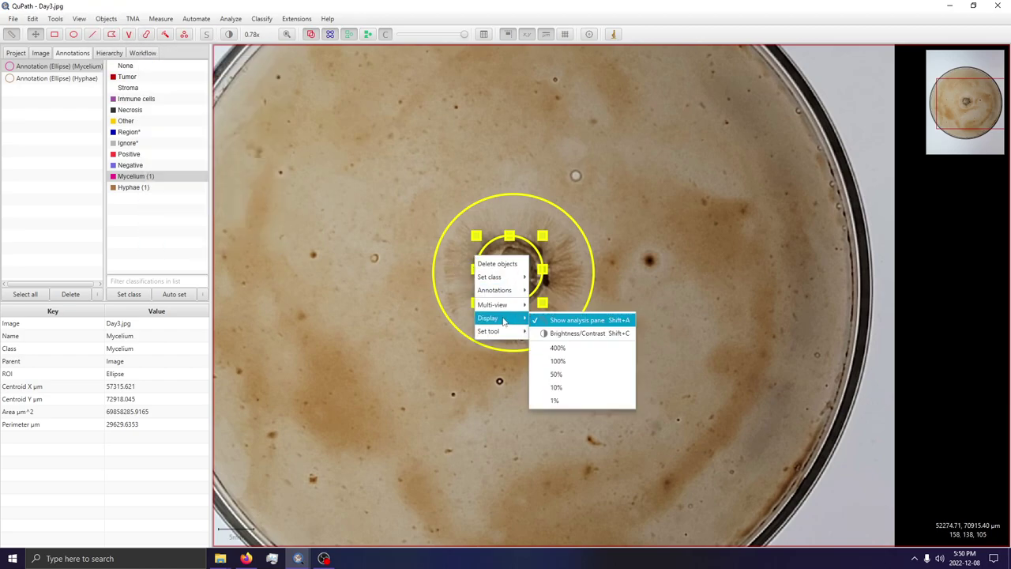
mouse_move(506, 290)
mouse_move(569, 360)
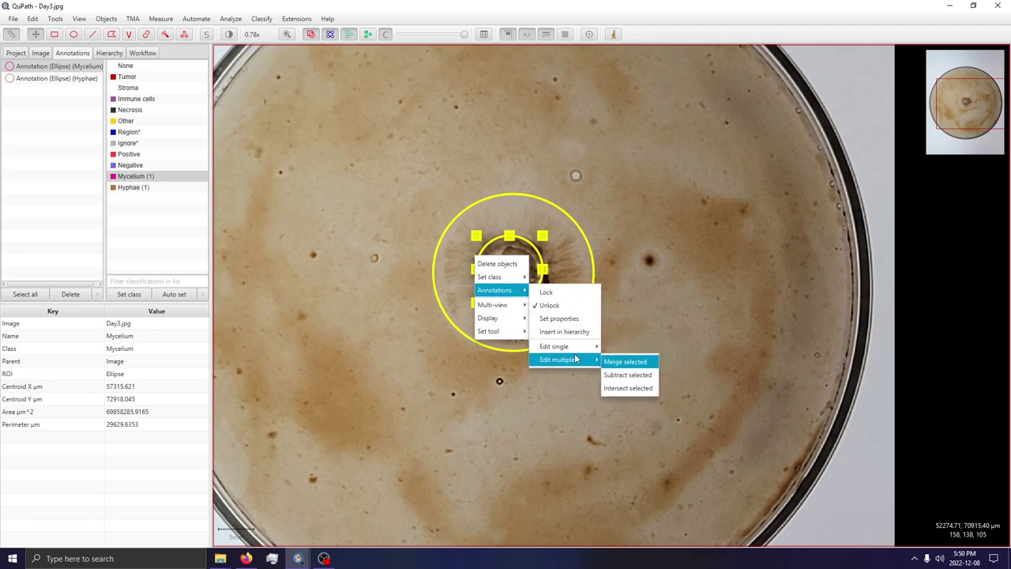
left_click(628, 374)
left_click(605, 300)
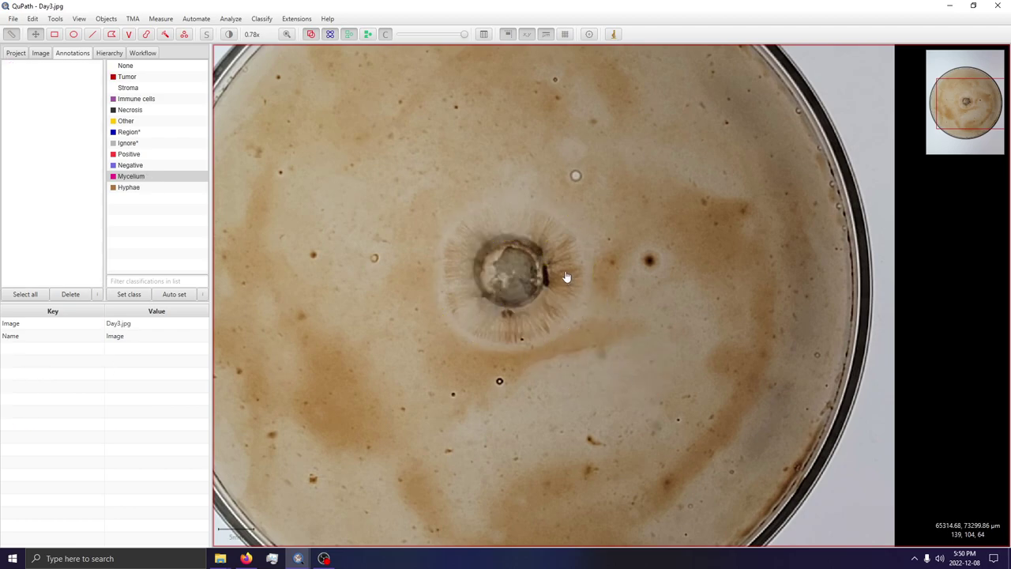
key("ctrl+z")
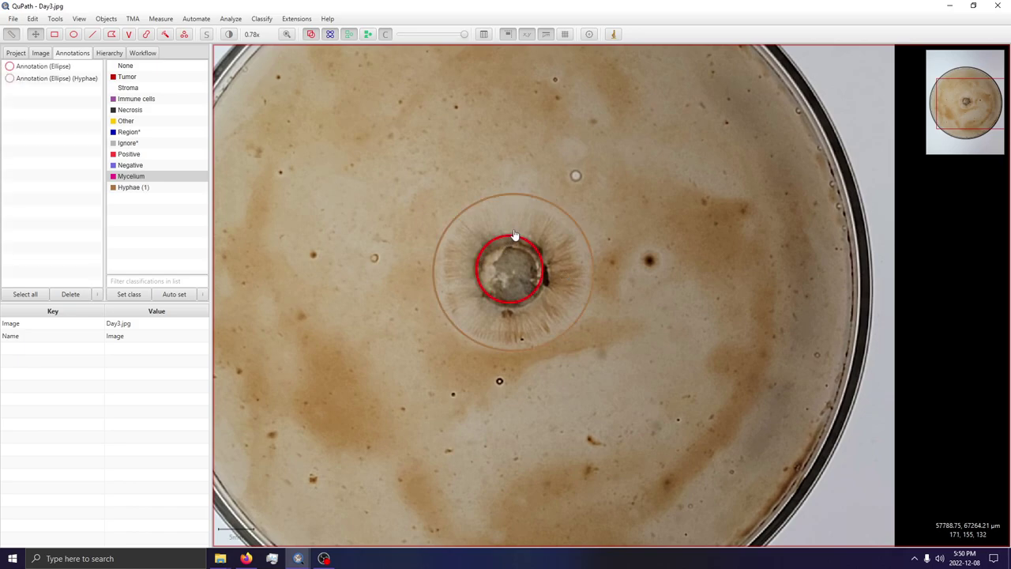
Try Intersect selected on the outer and inner ellipses, check the measurements of the result, and undo the intersection.
left_click(558, 276)
left_click(524, 275)
right_click(516, 270)
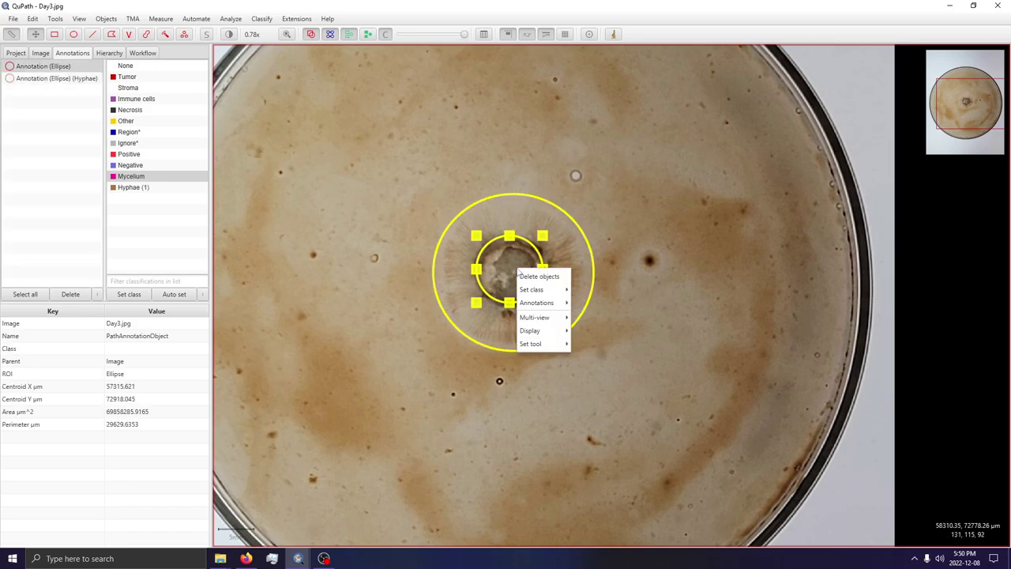
mouse_move(539, 303)
mouse_move(605, 372)
left_click(668, 402)
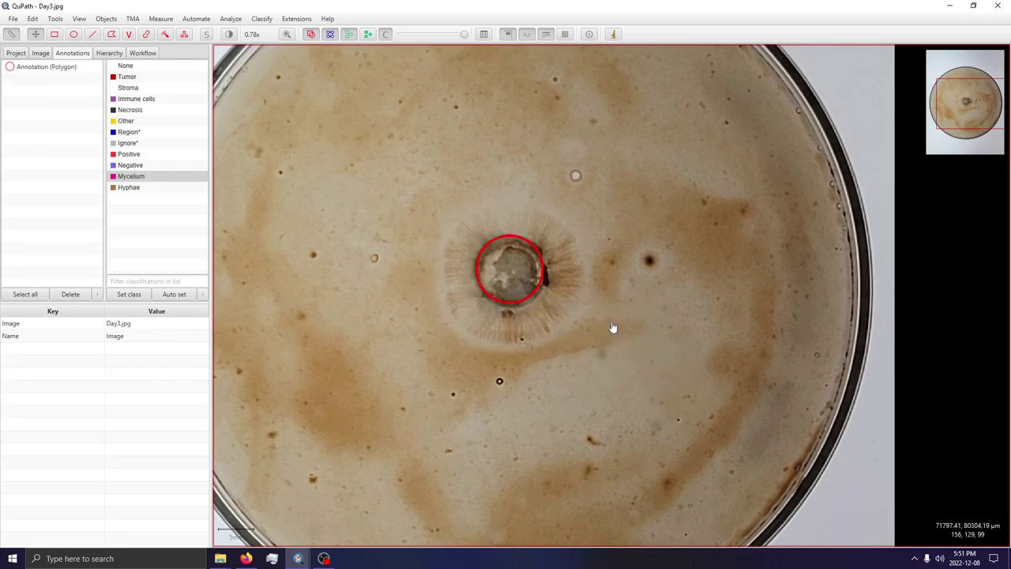
left_click(515, 274)
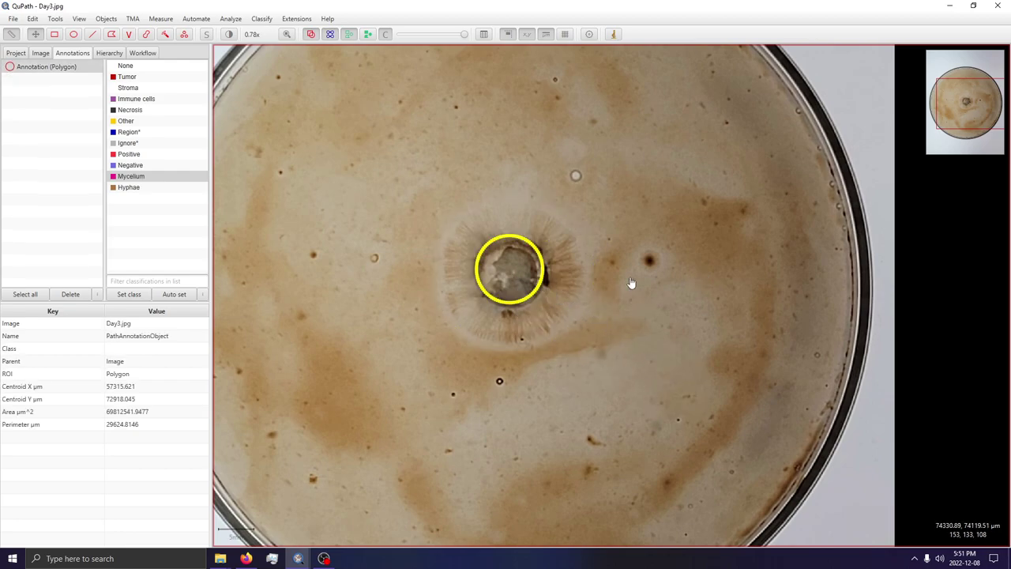
key("ctrl+z")
Retry subtracting the two ellipses with the inner plug ellipse selected last, and undo the operation.
left_click(583, 287)
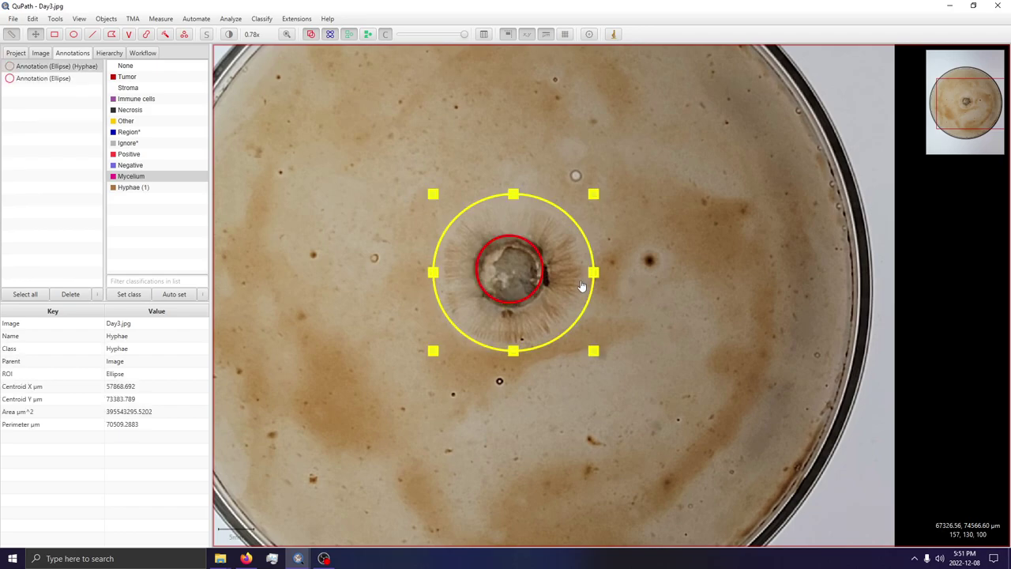
left_click(530, 278)
right_click(529, 278)
mouse_move(569, 308)
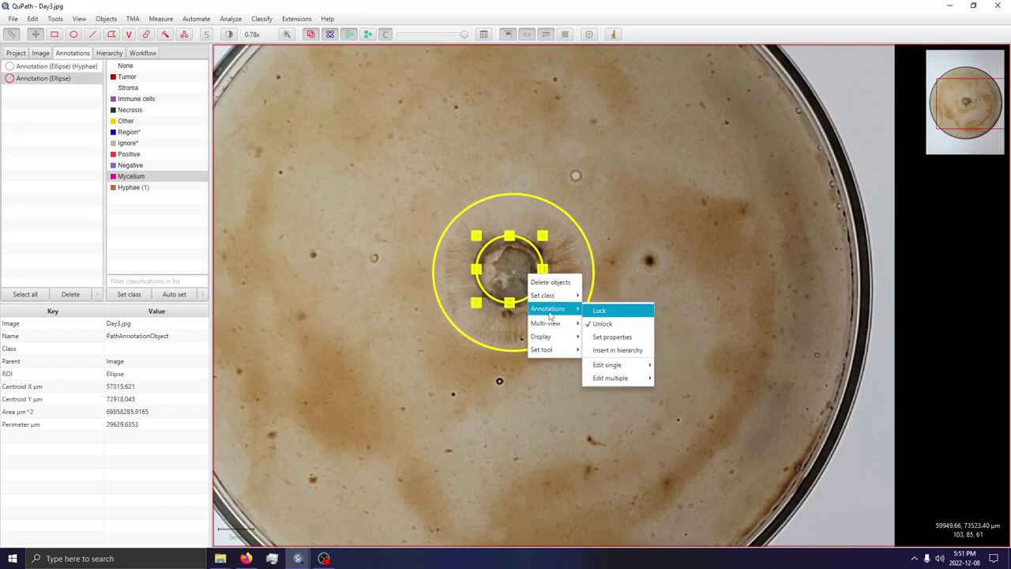
mouse_move(629, 380)
left_click(667, 380)
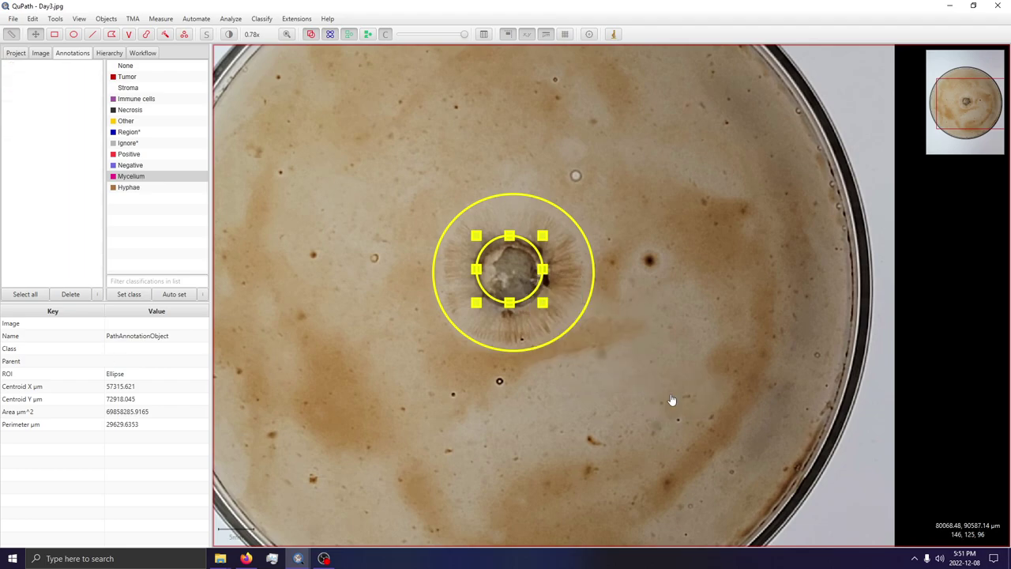
key("ctrl+z")
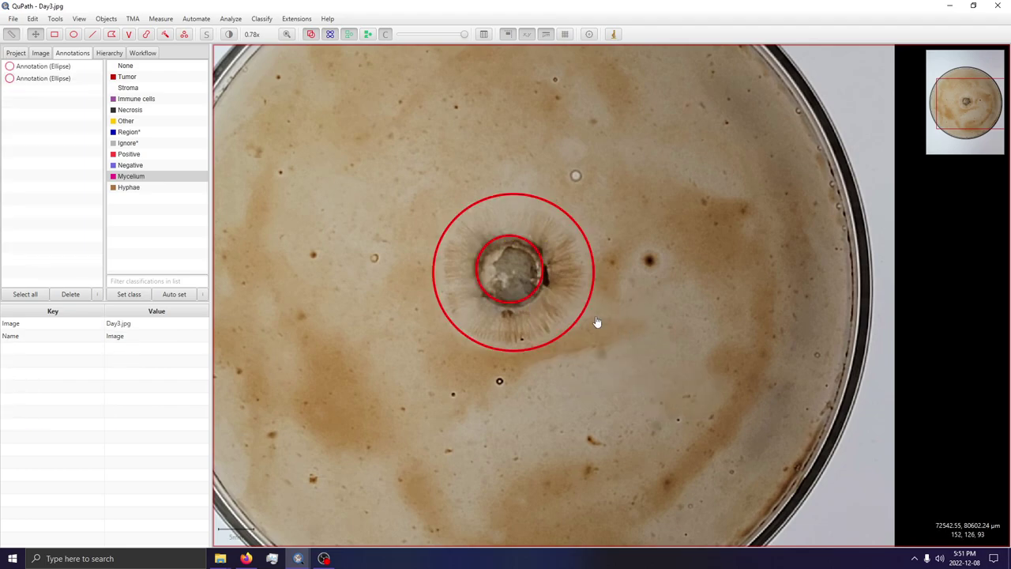
Subtract the inner ellipse from the outer one by selecting the inner first and the outer last, leaving a ring annotation.
left_click(564, 295)
left_click(640, 298)
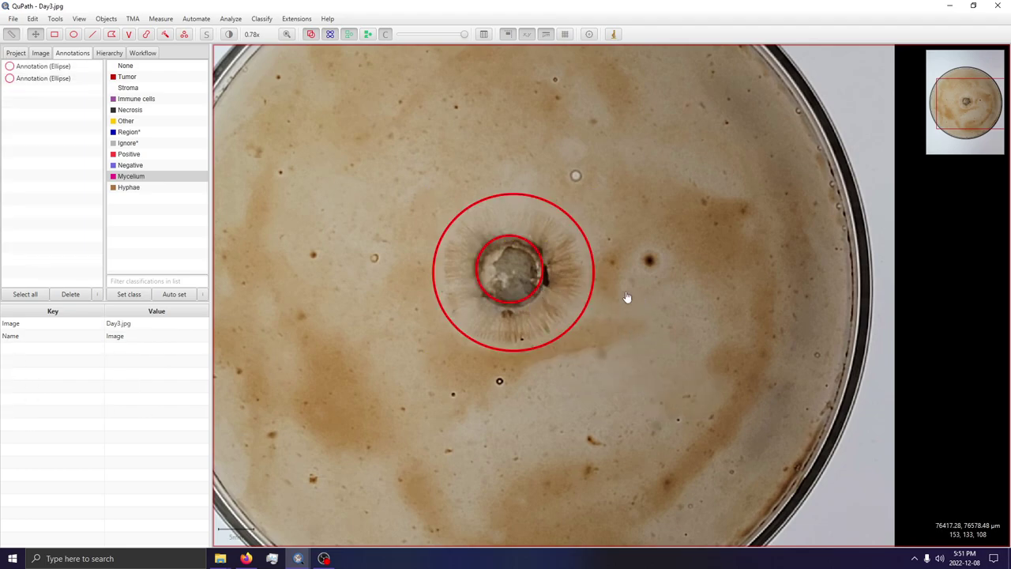
left_click(492, 274)
left_click(565, 311)
right_click(567, 310)
mouse_move(592, 370)
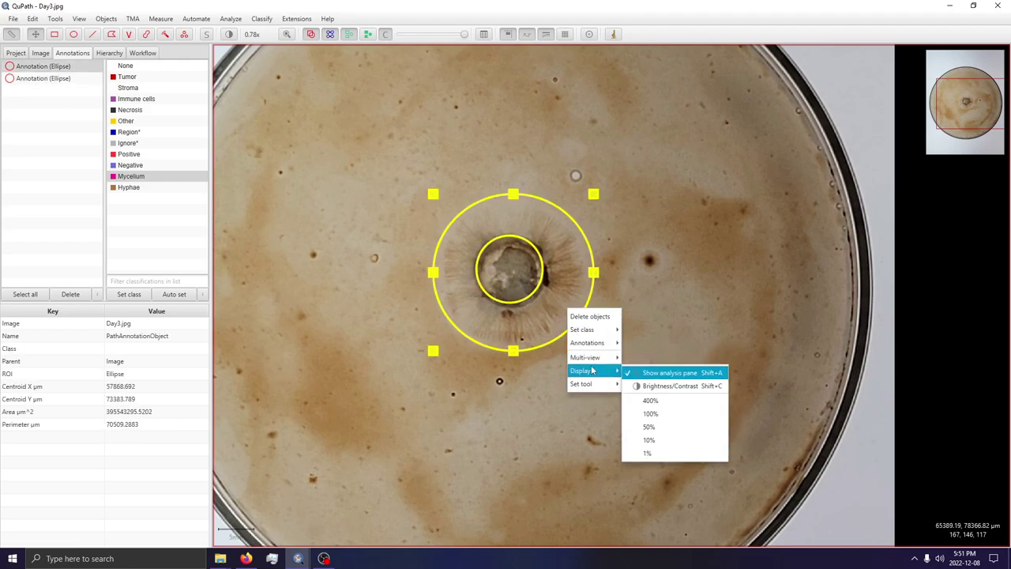
mouse_move(587, 343)
mouse_move(650, 413)
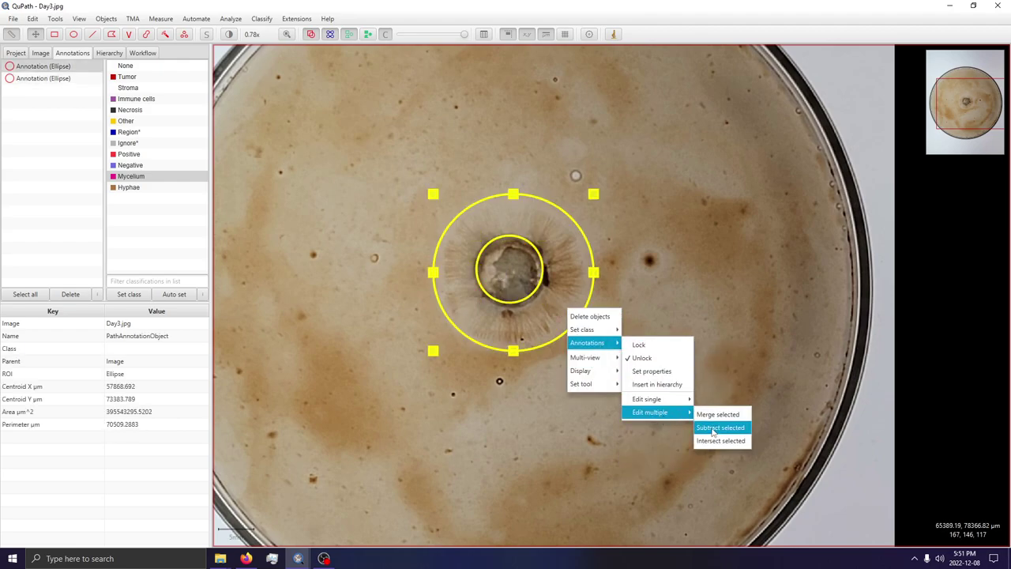
left_click(712, 427)
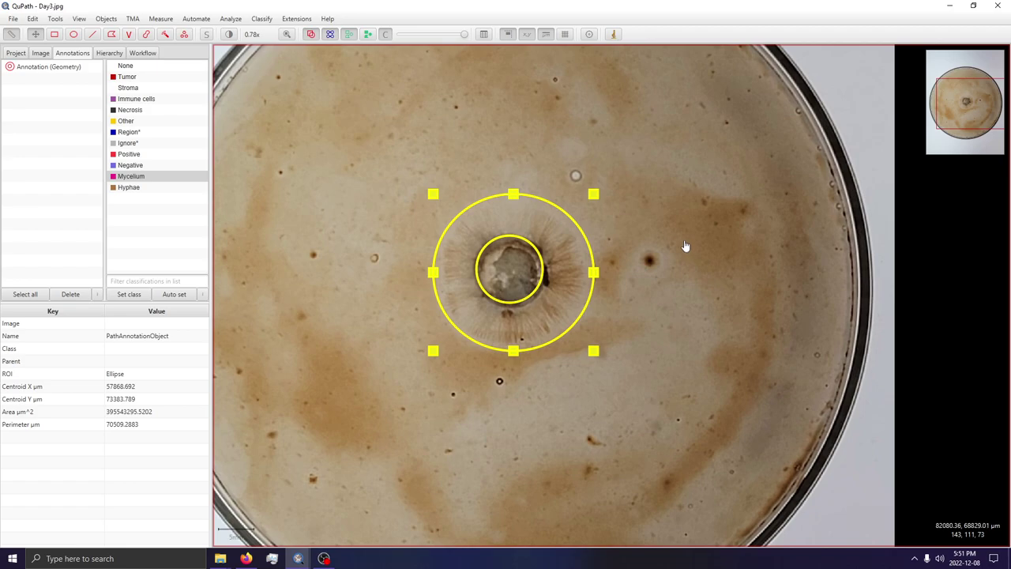
Assign the Hyphae class to the ring annotation in Day3.jpg and deselect it.
left_click(569, 269)
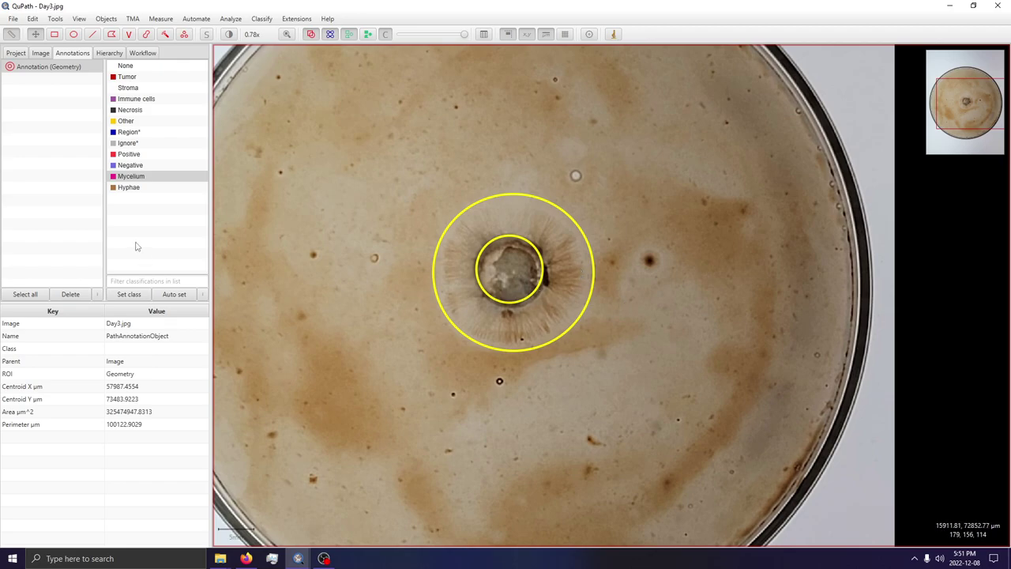
left_click(119, 189)
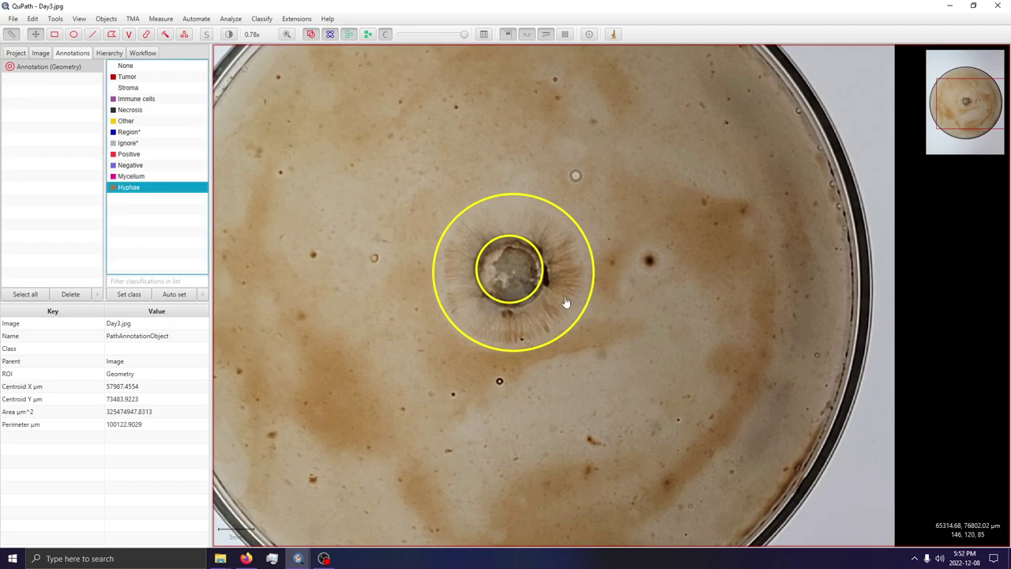
left_click(129, 294)
left_click(662, 309)
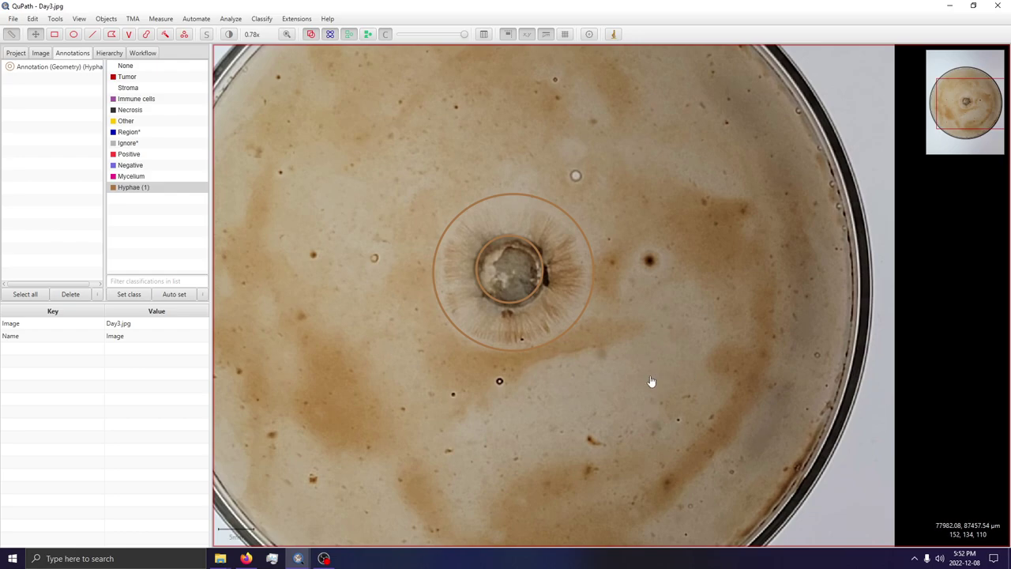
Turn on annotation filling and change the Hyphae class colour to bright green.
key("shift+f")
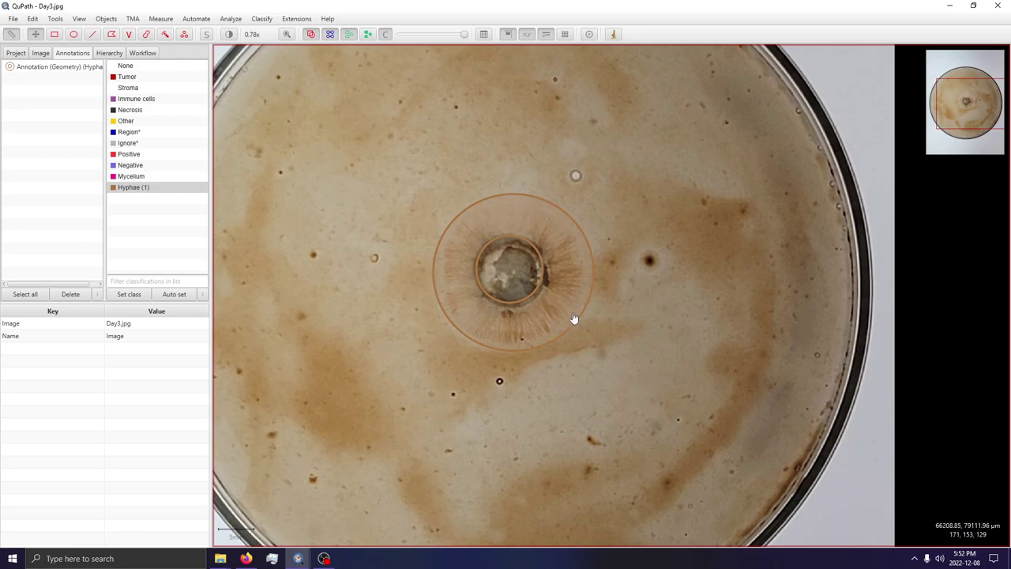
scroll(610, 324, "up", 2)
double_click(133, 187)
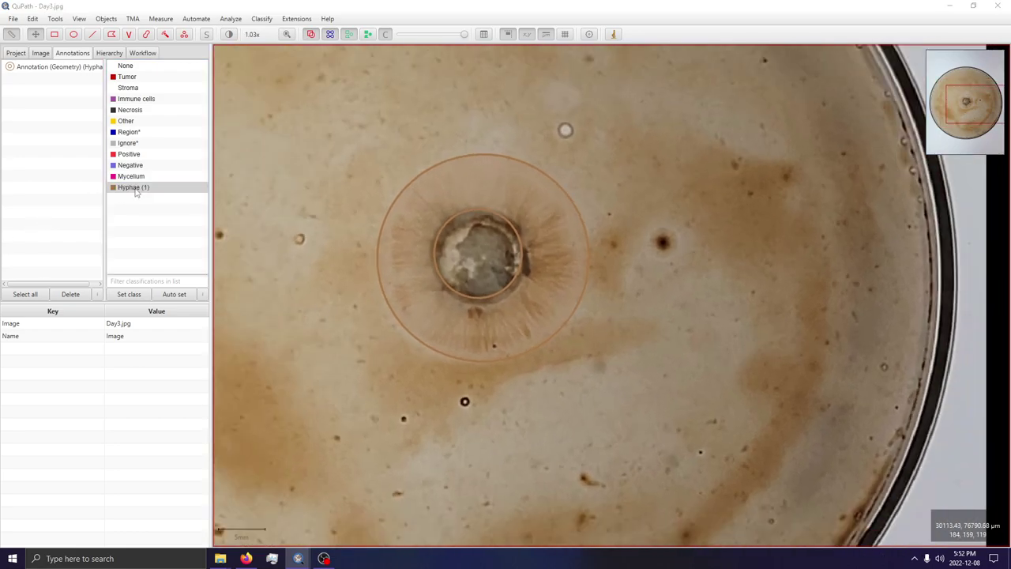
left_click(521, 285)
left_click(569, 304)
left_click(530, 285)
left_click(592, 302)
left_click(502, 309)
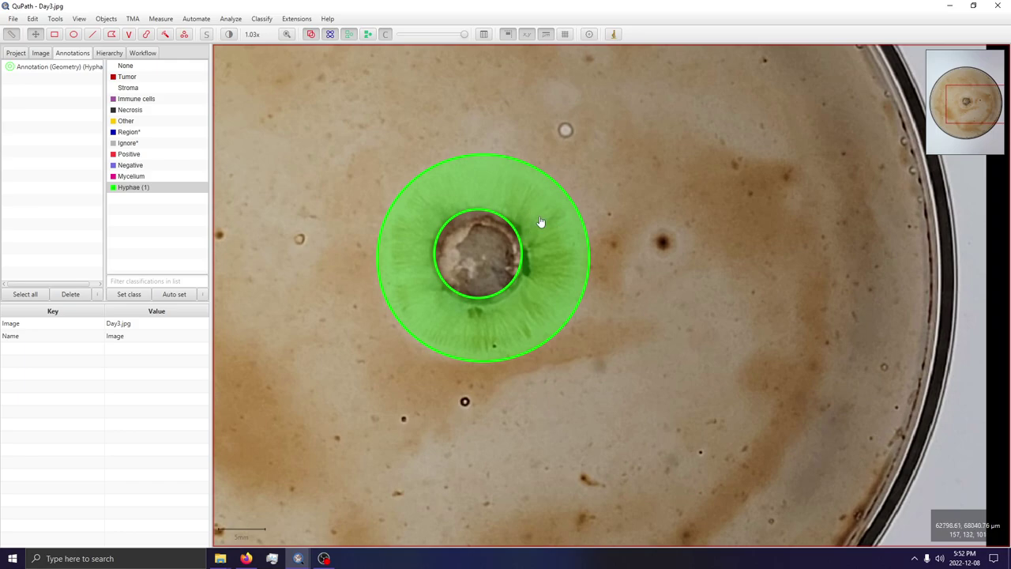
left_click_drag(655, 376, 746, 388)
Show the project's image list and look at the Export measurements dialog, closing it without exporting.
left_click(14, 54)
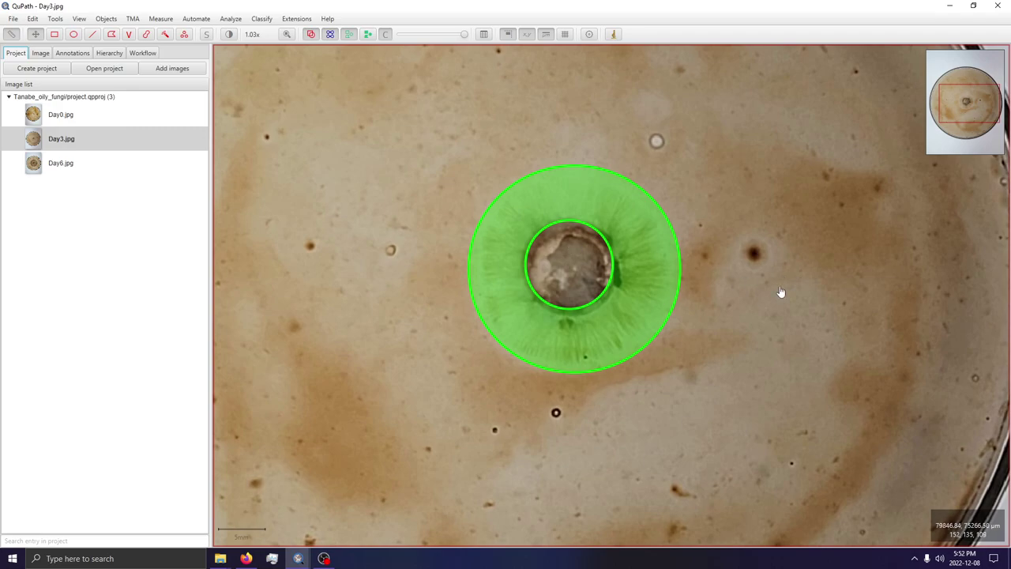
left_click(656, 271)
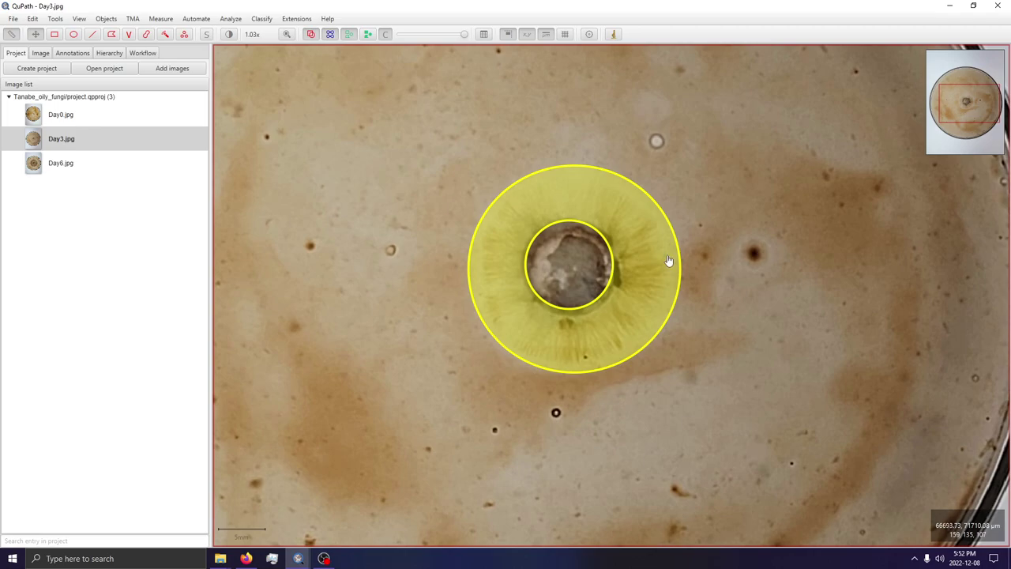
scroll(658, 259, "down", 3)
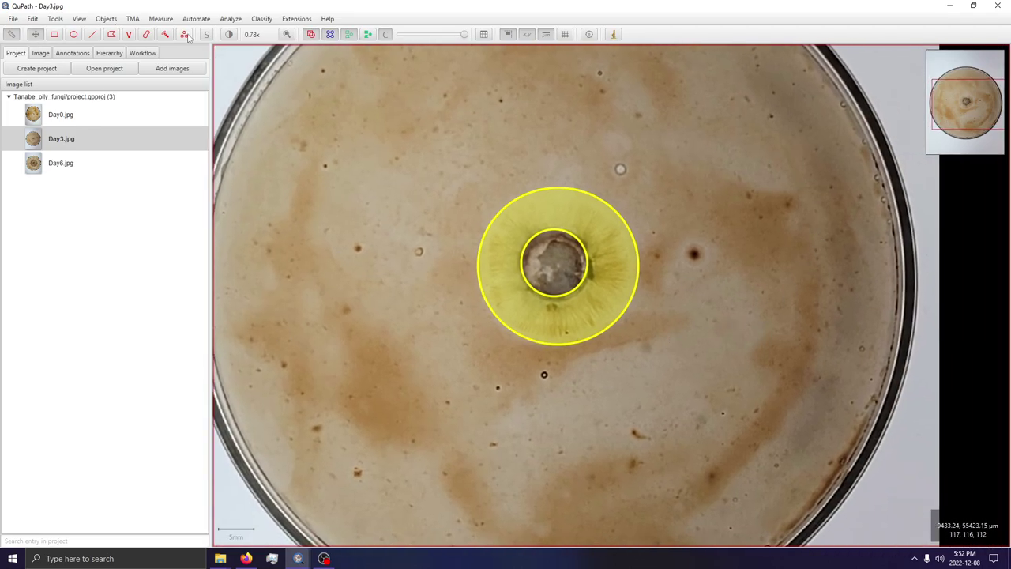
left_click(160, 19)
left_click(170, 102)
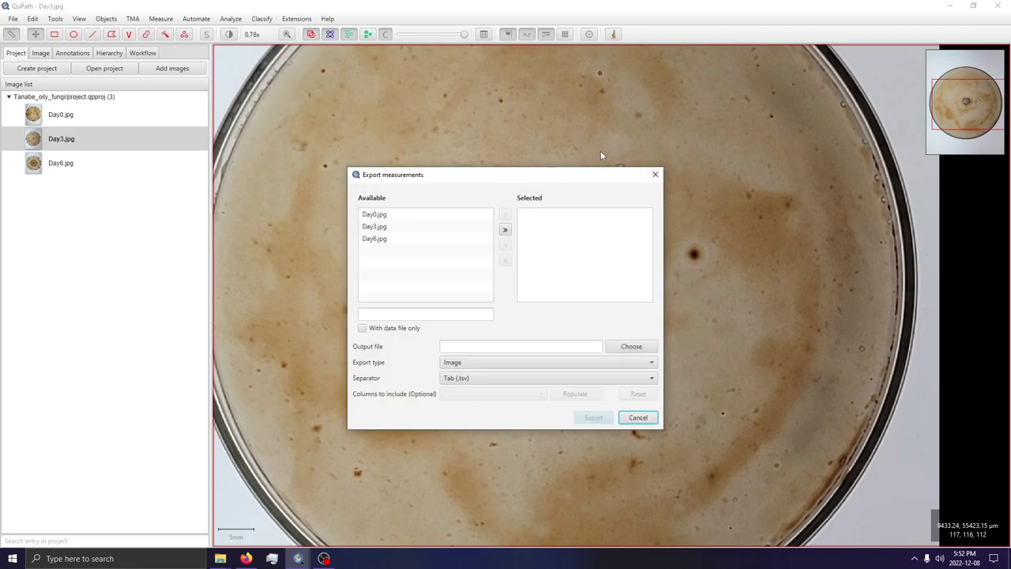
left_click(655, 174)
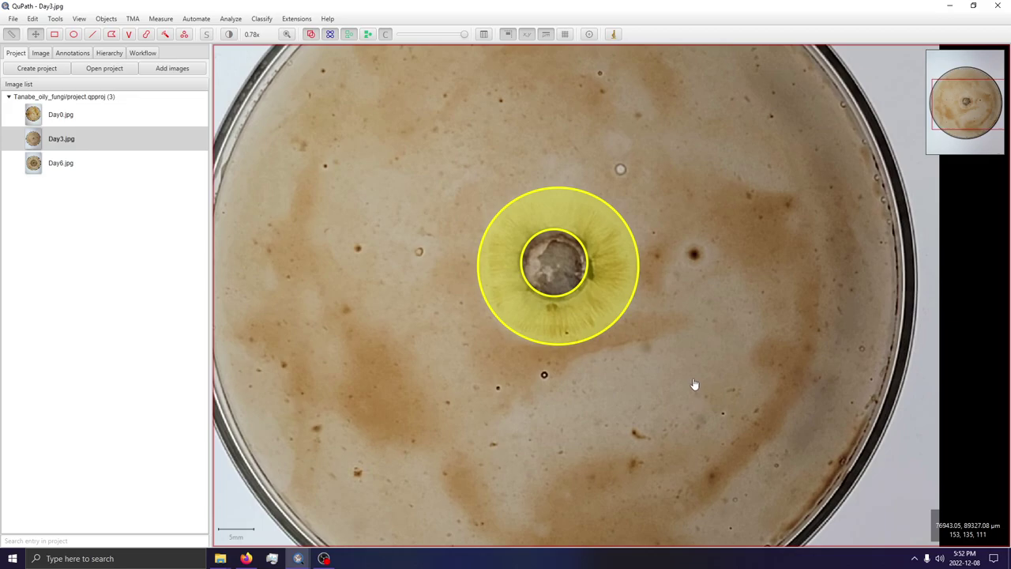
left_click(666, 366)
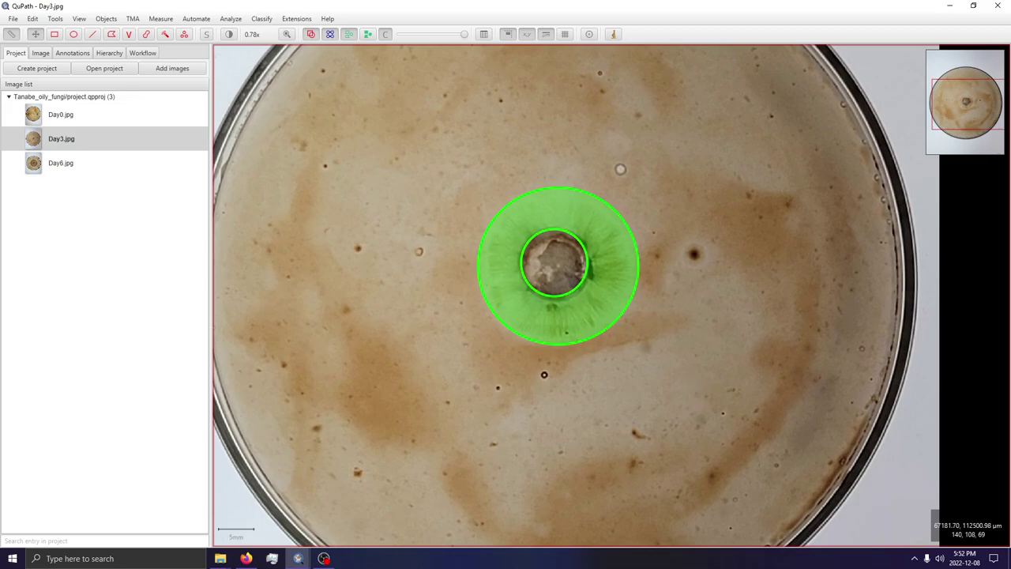
Switch to Firefox to glance at the forum topic on mycelium area quantification, and return to QuPath.
left_click(246, 558)
scroll(233, 237, "up", 5)
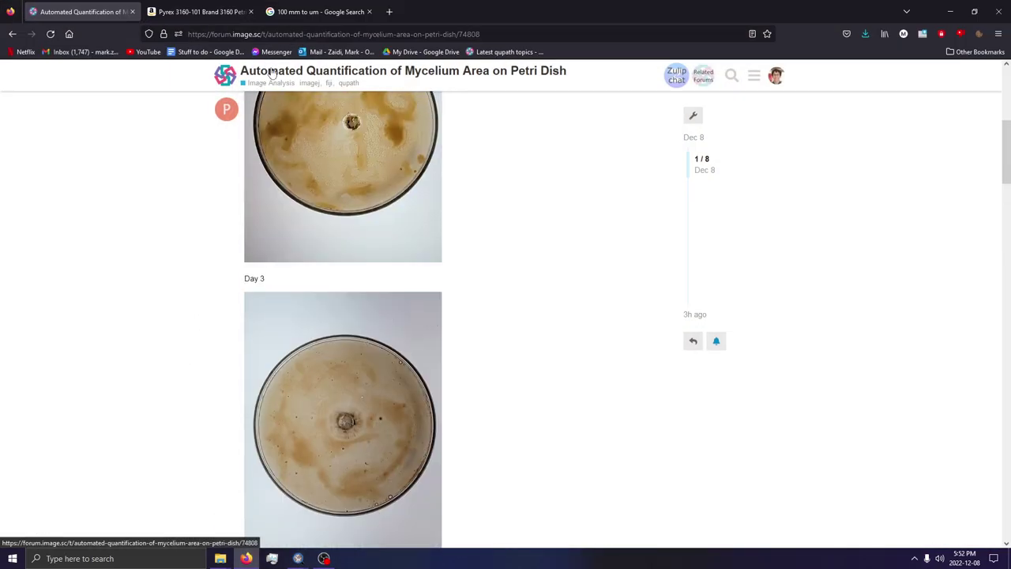
left_click(958, 20)
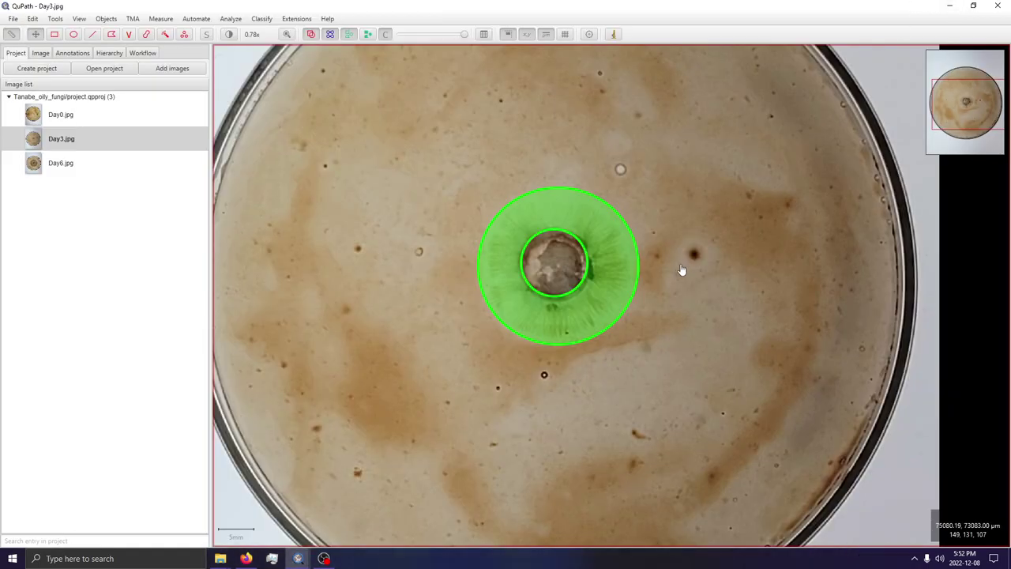
Delete the Hyphae ring from Day3.jpg and open Day0.jpg, saving the changes to Day3.jpg.
left_click(607, 280)
key("Delete")
double_click(71, 120)
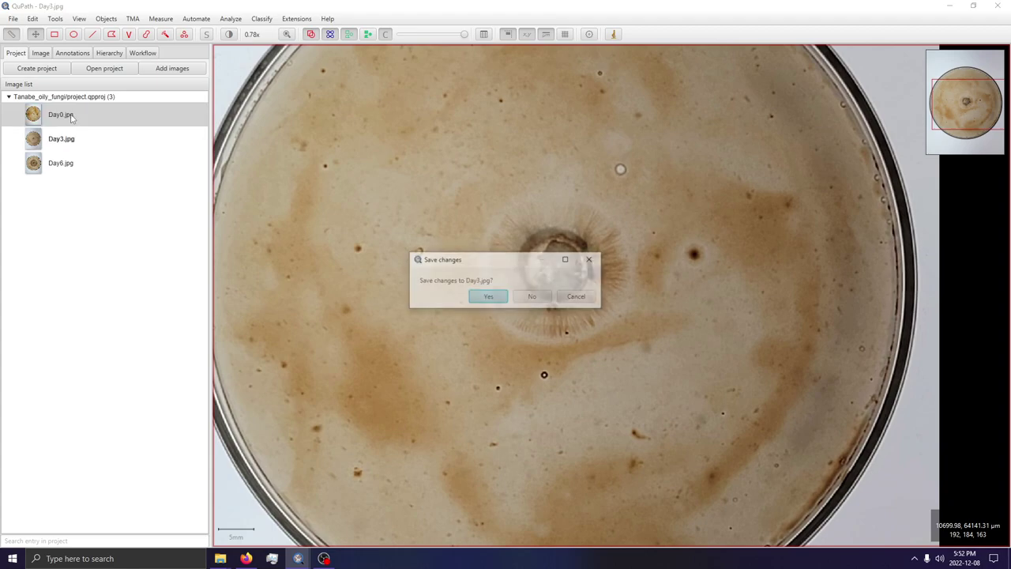
left_click(486, 298)
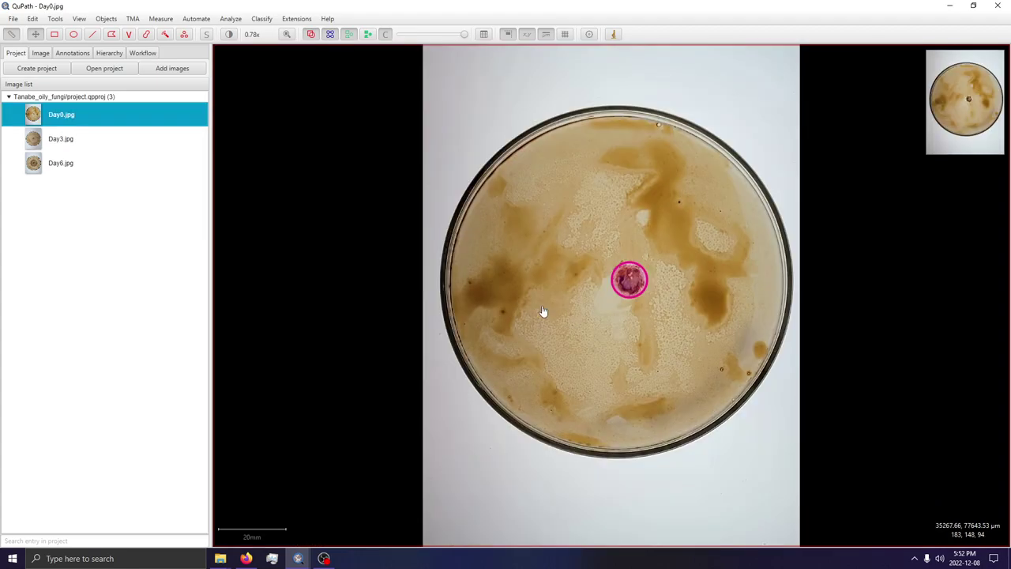
Delete the ellipse annotation from Day0.jpg and open Day6.jpg, saving the changes to Day0.jpg.
left_click(638, 279)
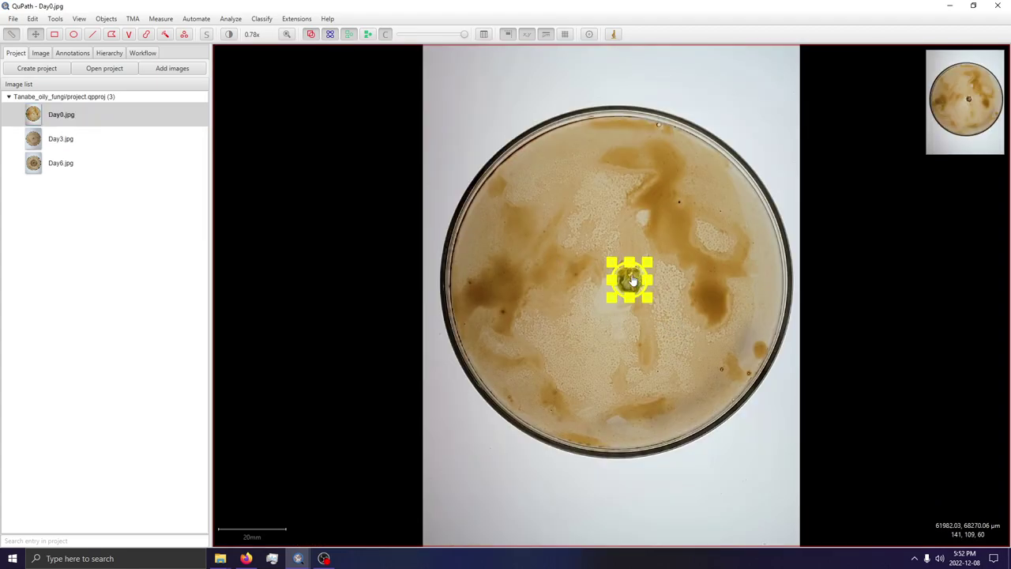
key("Delete")
double_click(63, 163)
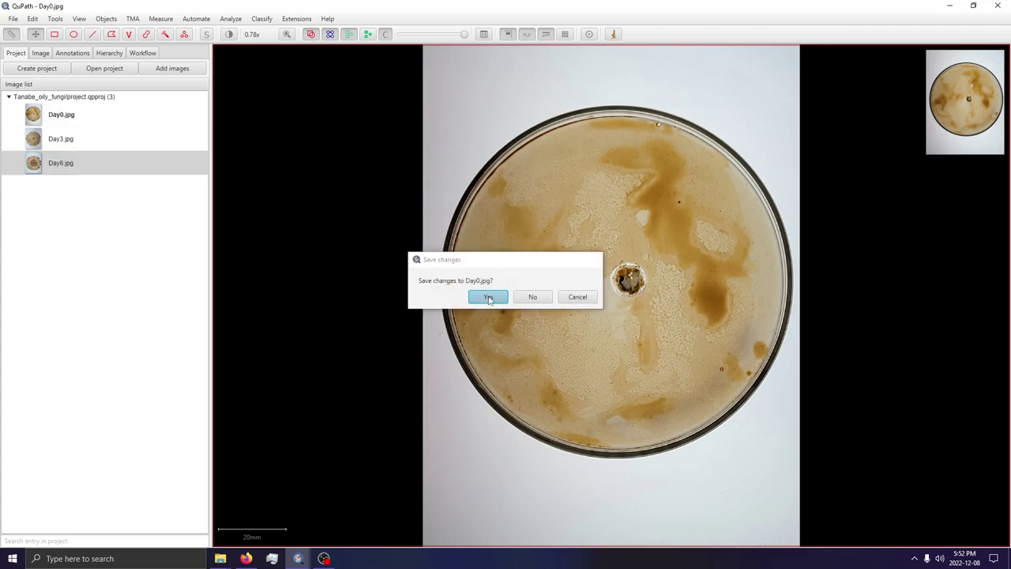
left_click(488, 295)
Reopen Day0.jpg and look at its image type in the image properties.
double_click(48, 115)
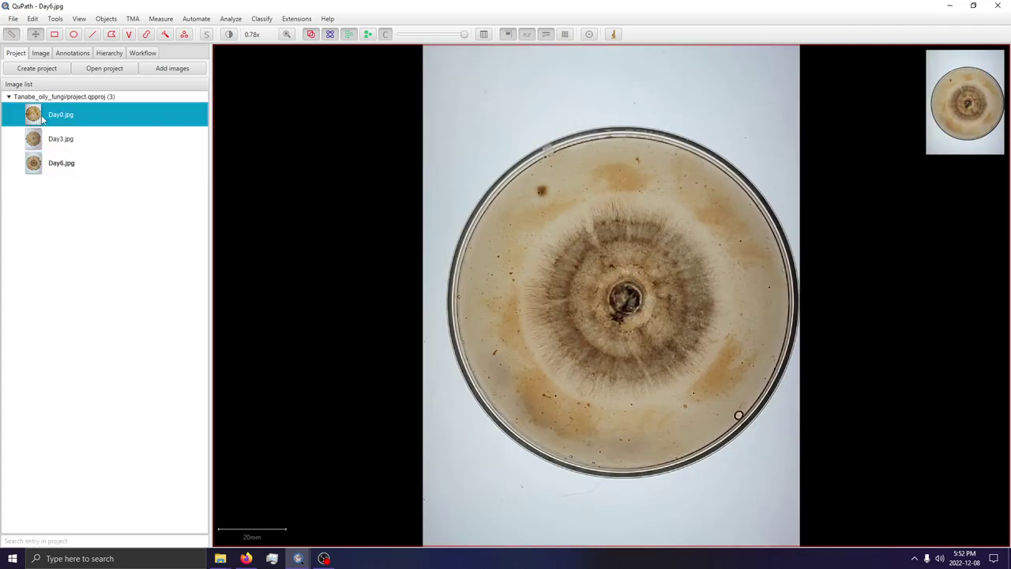
left_click(42, 53)
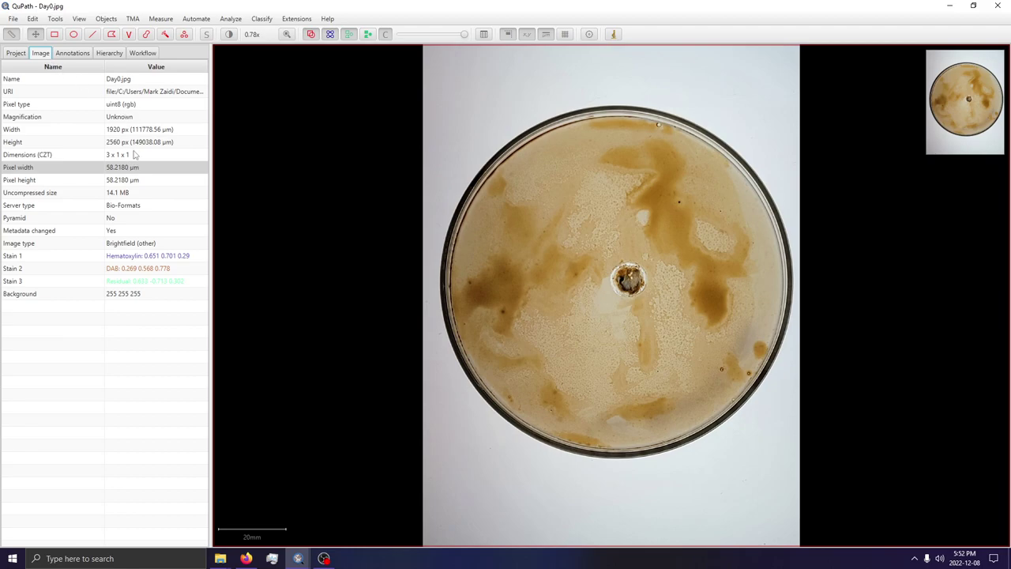
left_click(134, 245)
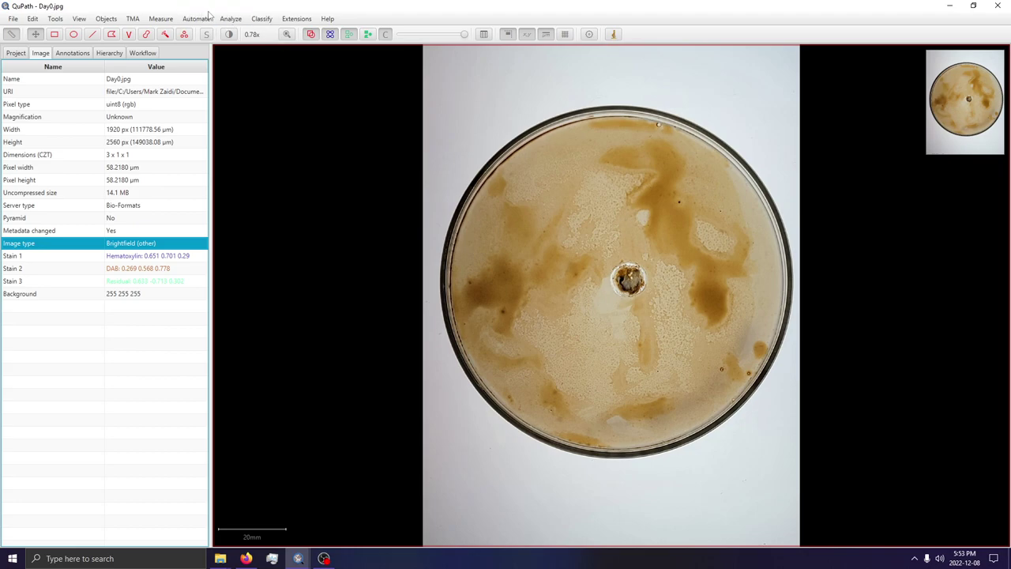
left_click(239, 19)
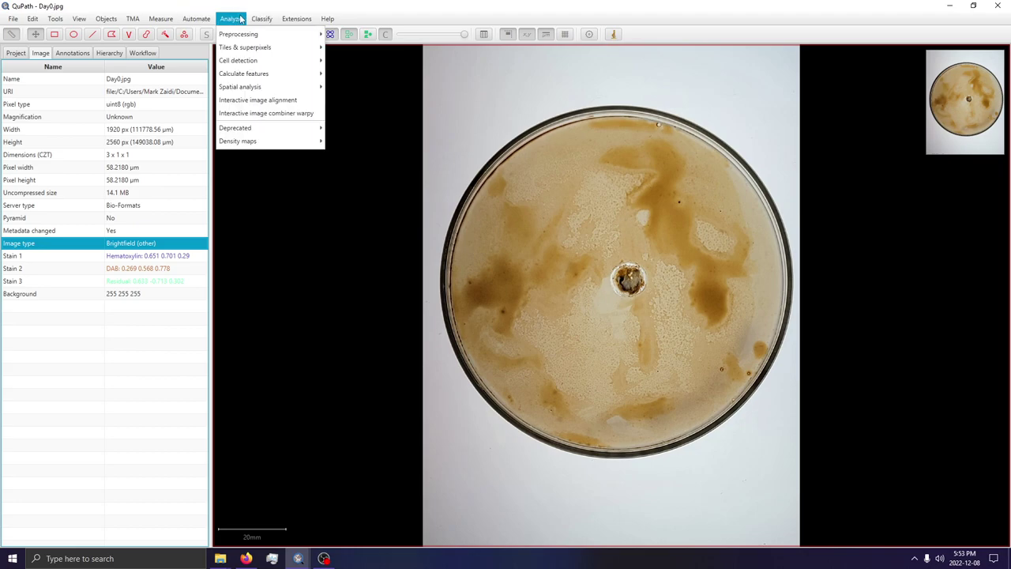
left_click(196, 18)
Open Brightness & contrast, move the dialog off the dish, and inspect the Hematoxylin channel of Day0.jpg.
left_click(229, 34)
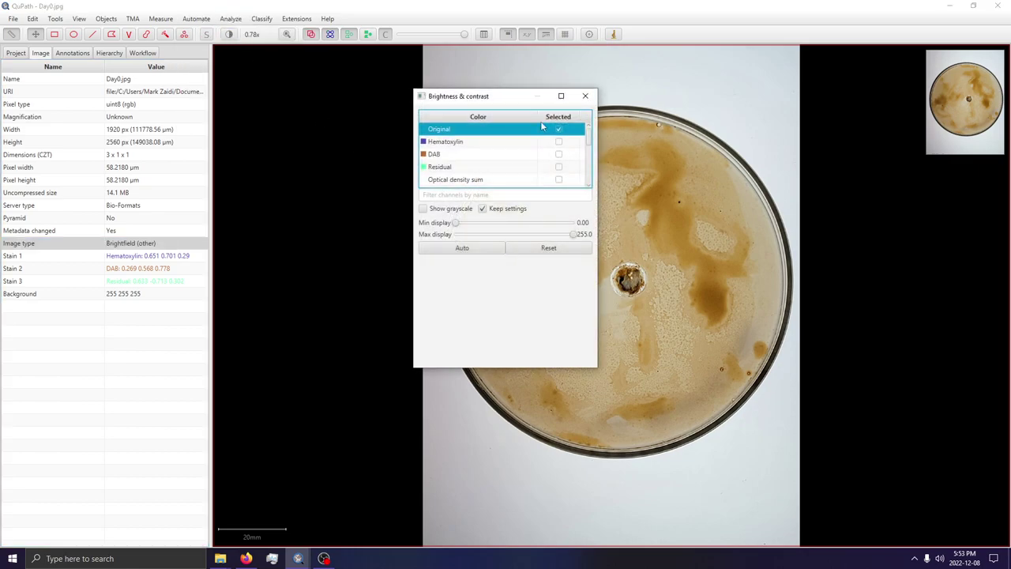
left_click_drag(491, 103, 301, 115)
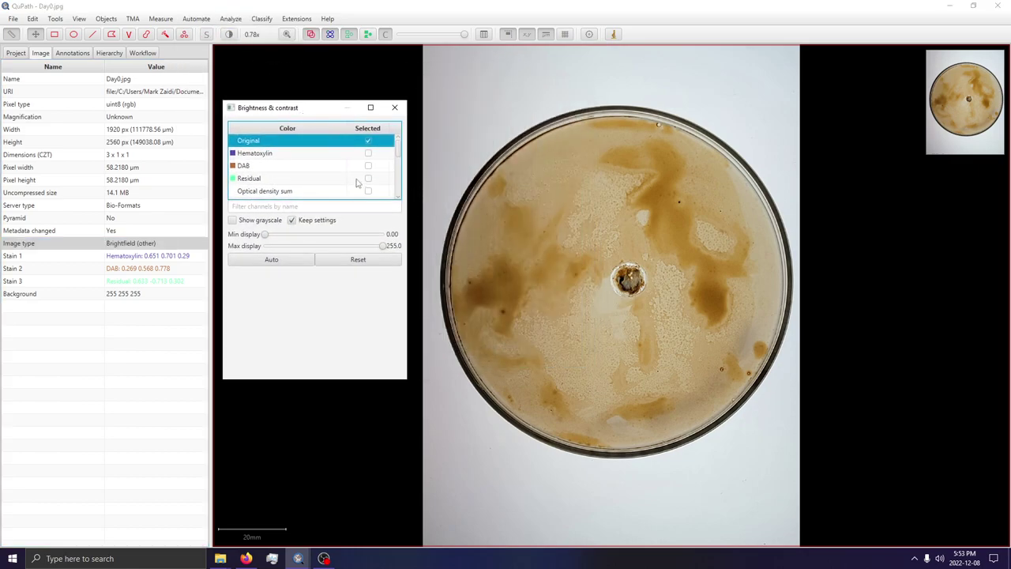
left_click(368, 152)
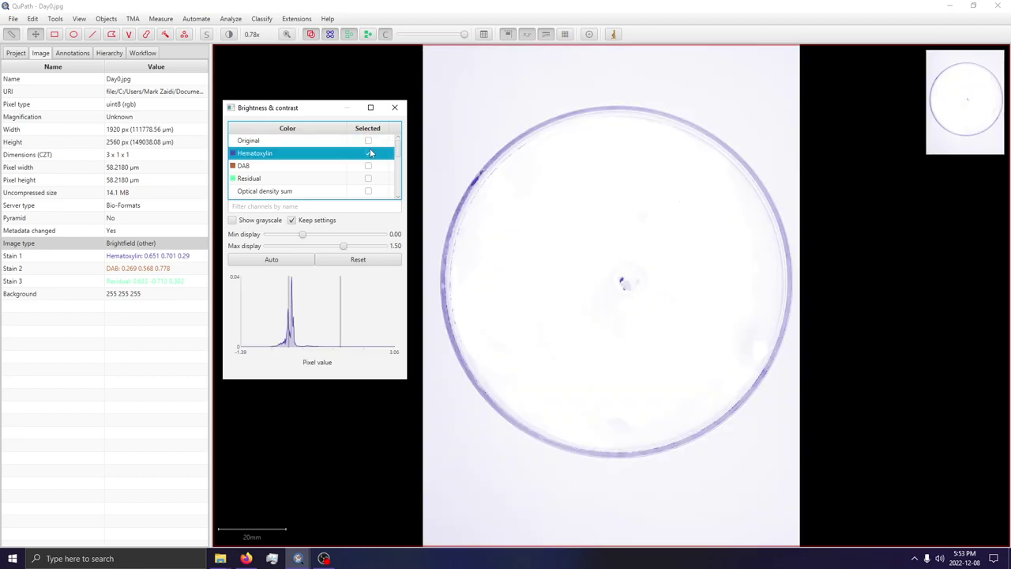
scroll(725, 143, "up", 2)
scroll(725, 143, "down", 2)
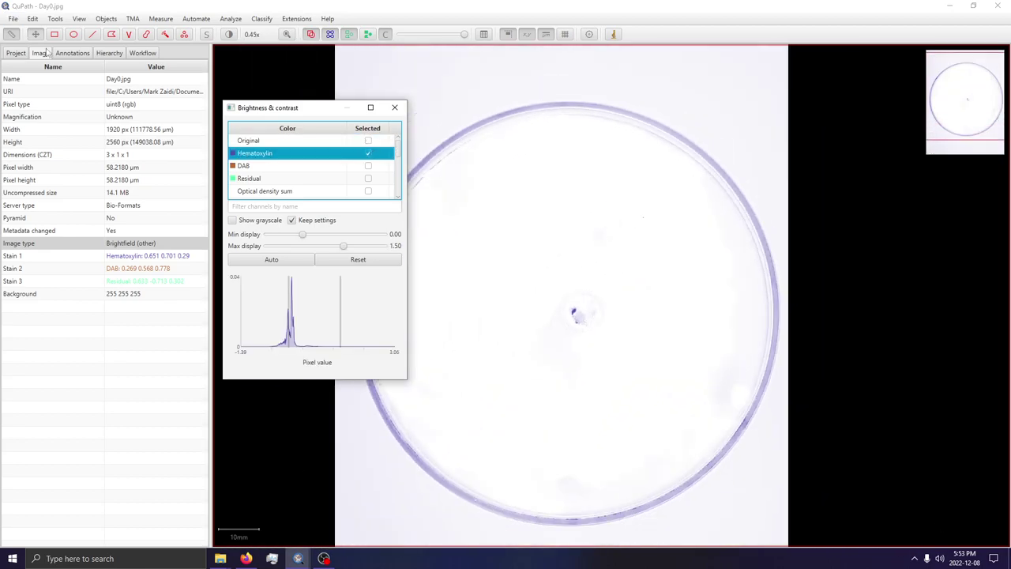
Open Day6.jpg without saving changes to Day0.jpg, and examine the Hematoxylin channel around the central plug and colony.
left_click(15, 52)
left_click(57, 157)
left_click(530, 296)
scroll(672, 314, "up", 5)
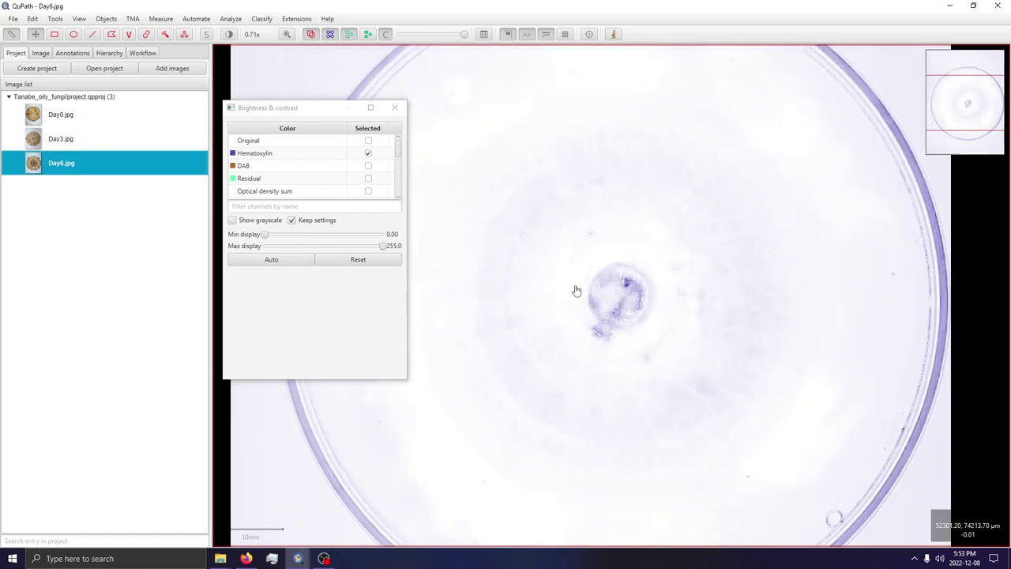
scroll(624, 292, "up", 2)
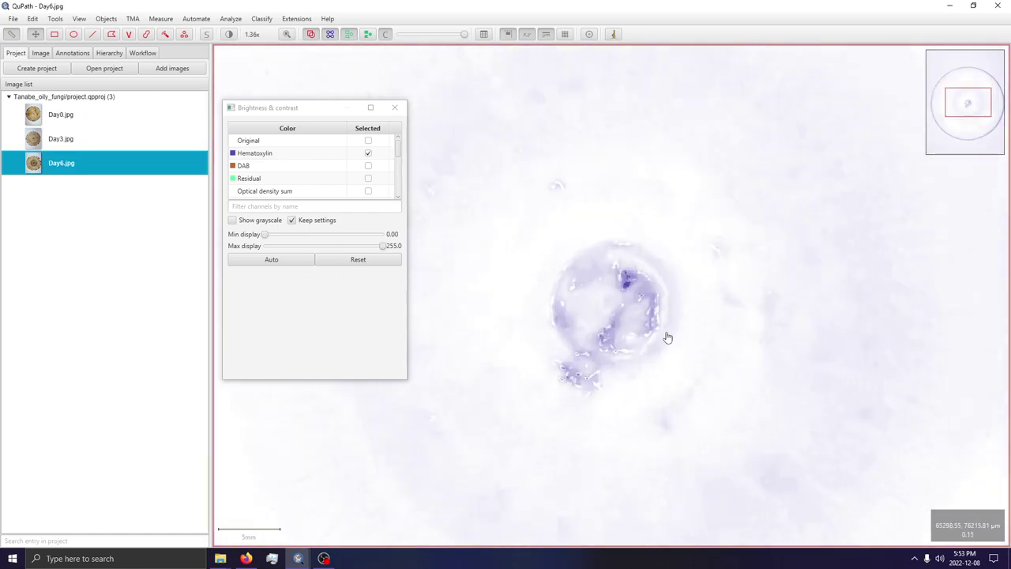
scroll(664, 289, "down", 3)
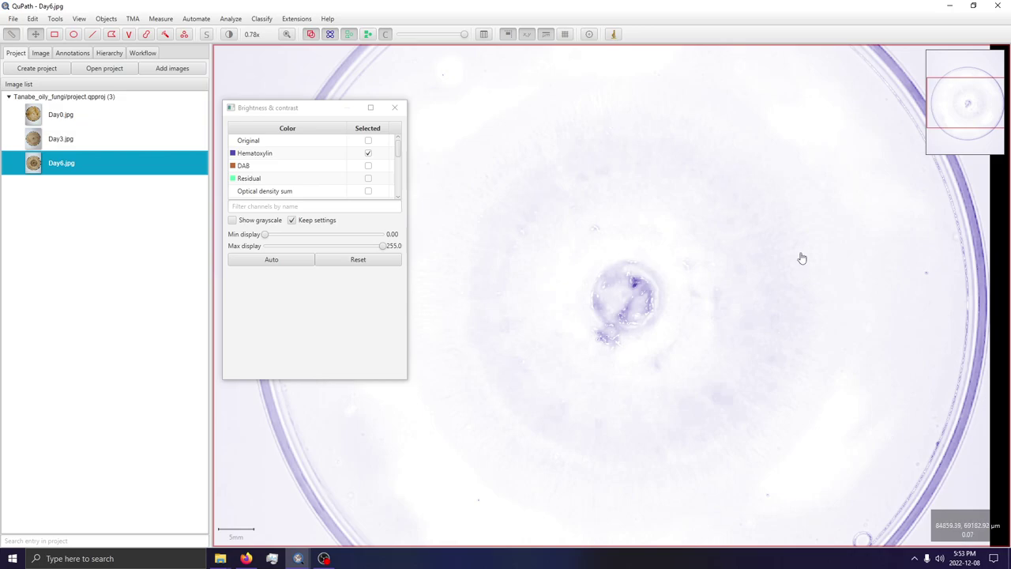
scroll(801, 258, "down", 2)
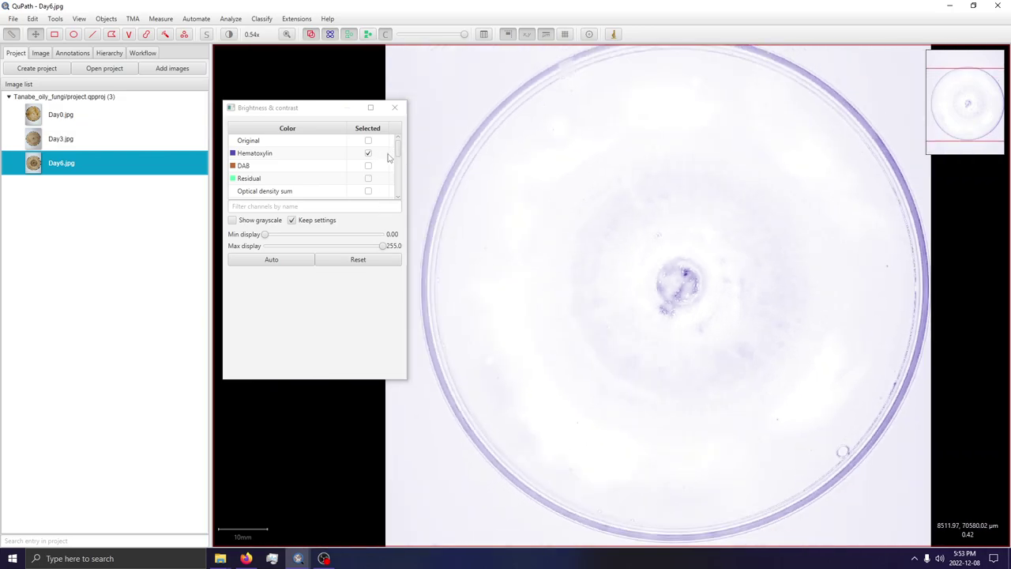
View the DAB channel of Day6.jpg, restore the Original colours, and close Brightness & contrast.
left_click(368, 166)
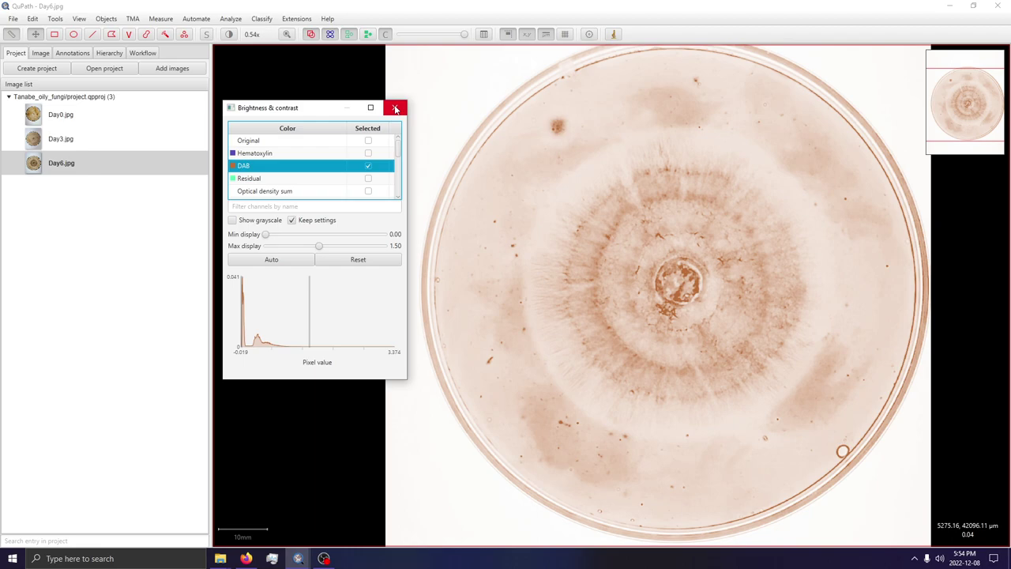
left_click(368, 141)
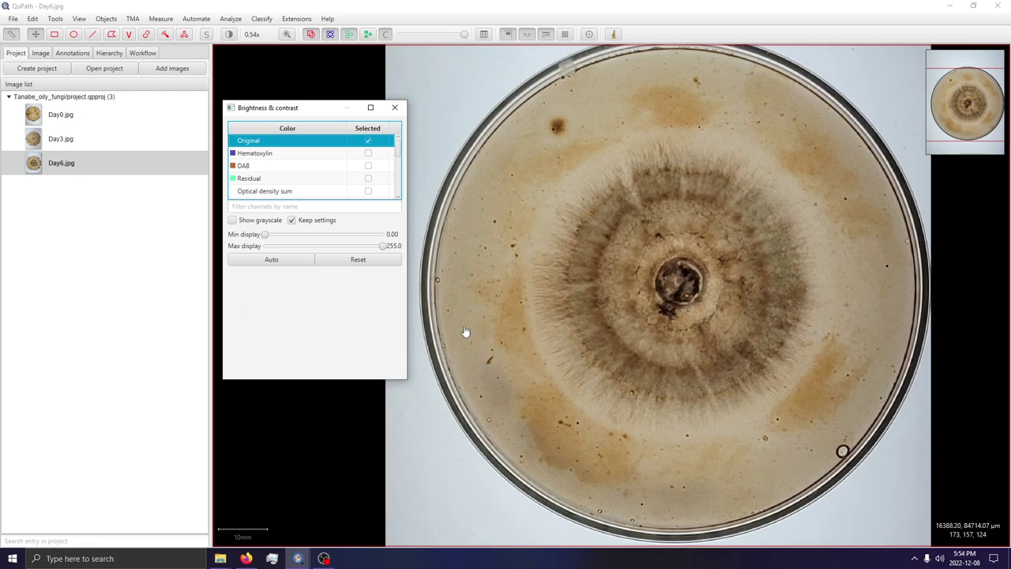
left_click(395, 107)
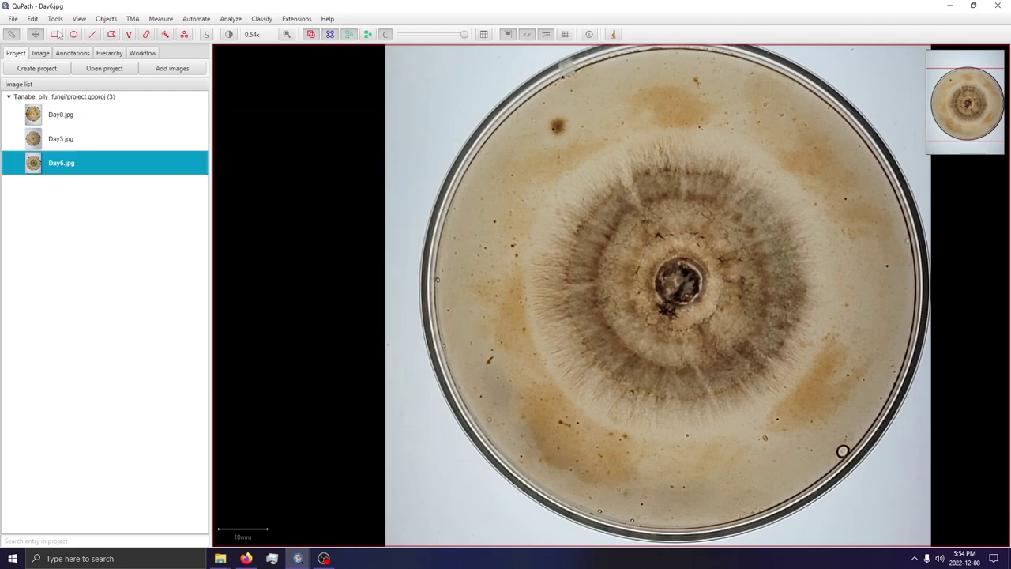
Draw a rectangle annotation on Day6.jpg and enlarge it from the photo's upper-left corner to beyond the colony's centre, including bare background.
left_click(55, 35)
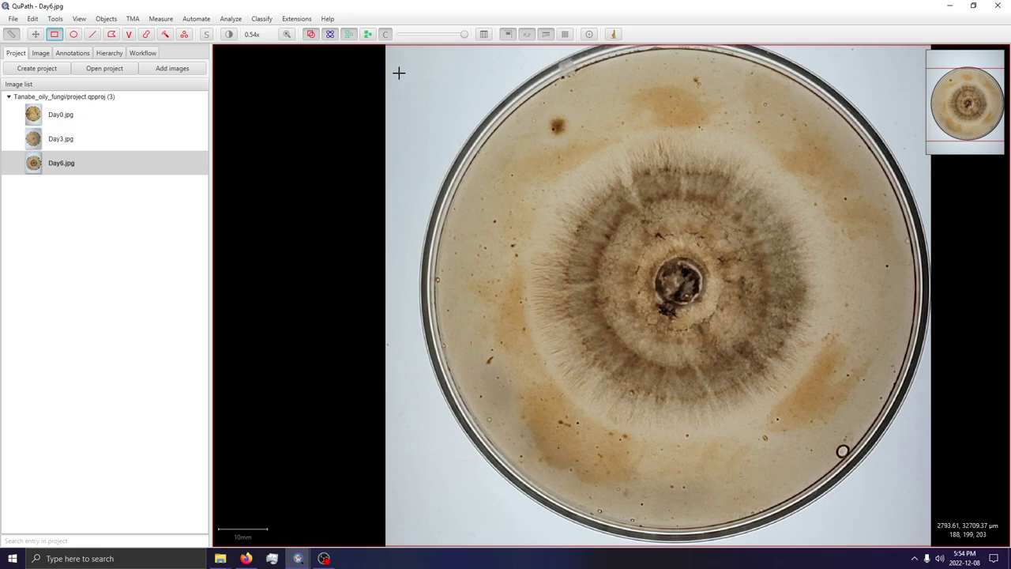
mouse_move(398, 70)
left_mouse_down()
mouse_move(493, 181)
mouse_move(644, 291)
left_mouse_up()
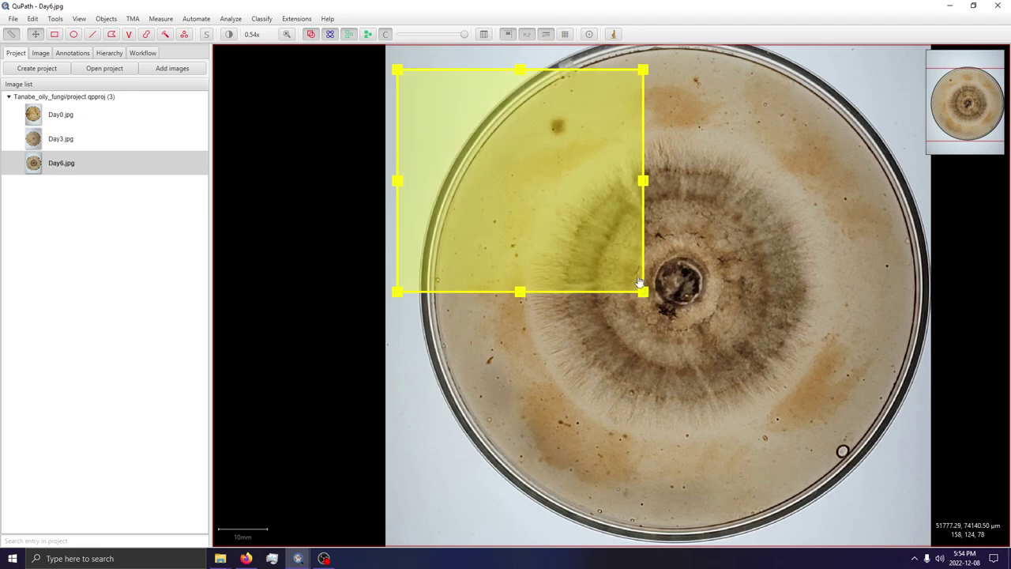
left_click_drag(642, 282, 819, 410)
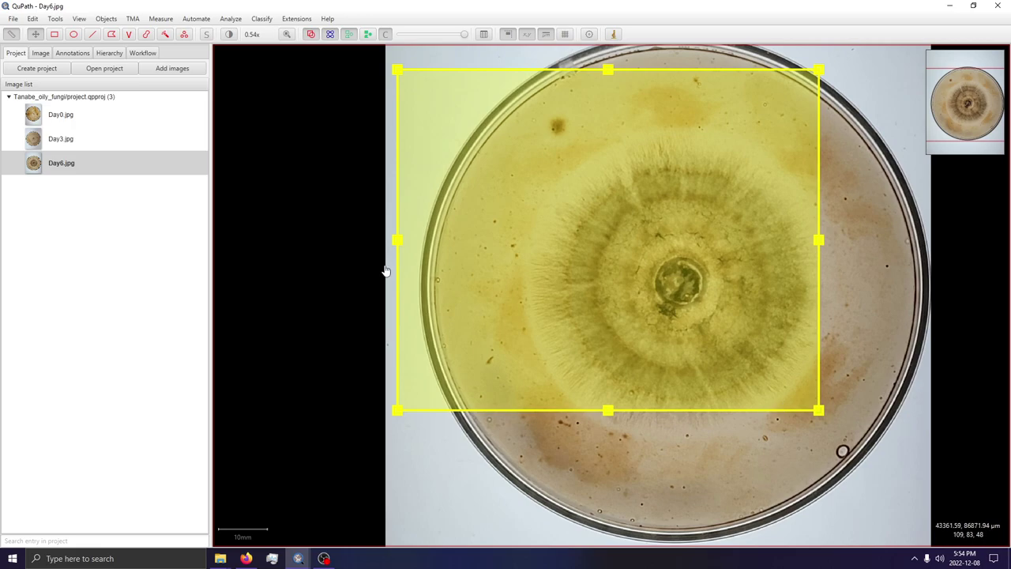
left_click_drag(397, 71, 371, 34)
scroll(360, 253, "down", 2)
left_click_drag(361, 252, 381, 418)
left_click_drag(419, 235, 388, 153)
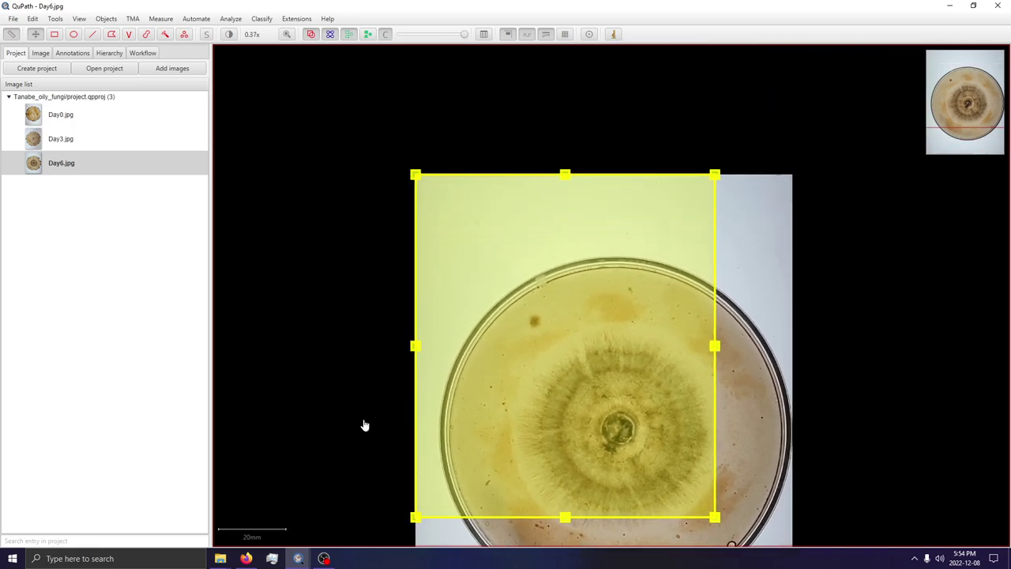
left_click_drag(370, 445, 372, 343)
scroll(701, 422, "up", 2)
scroll(581, 320, "down", 1)
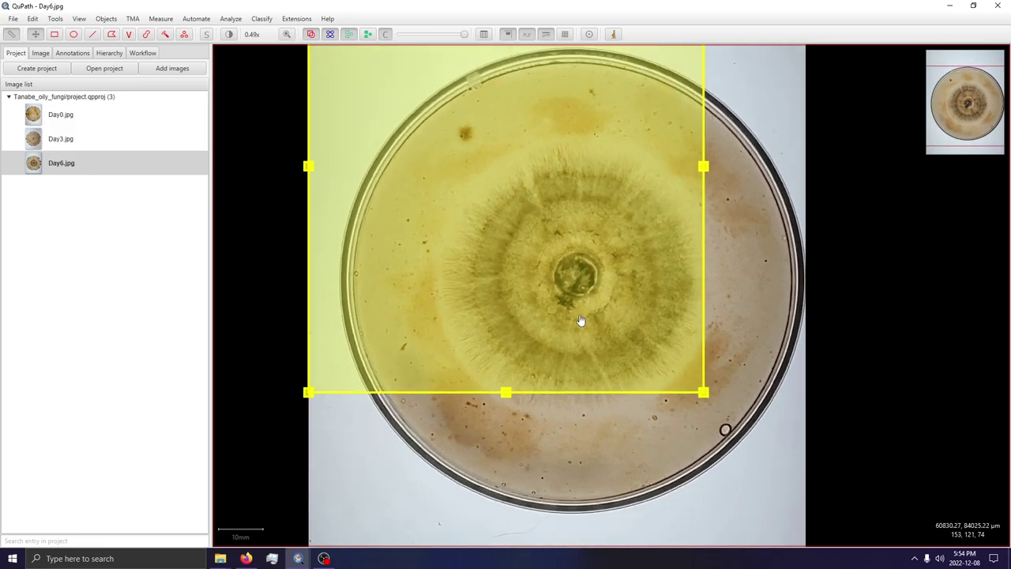
left_click_drag(277, 302, 330, 369)
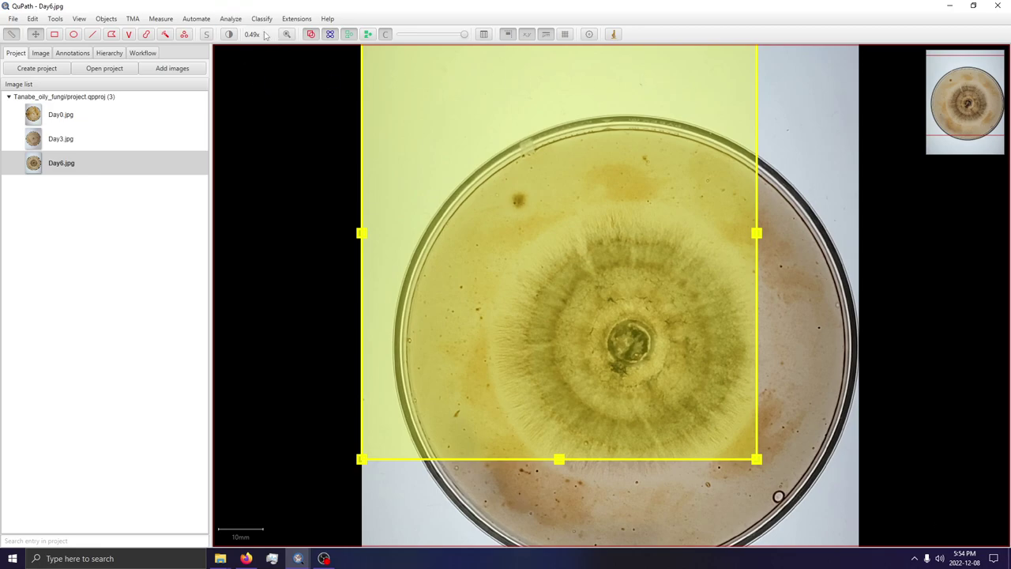
Turn on the on-screen input display.
left_click(233, 20)
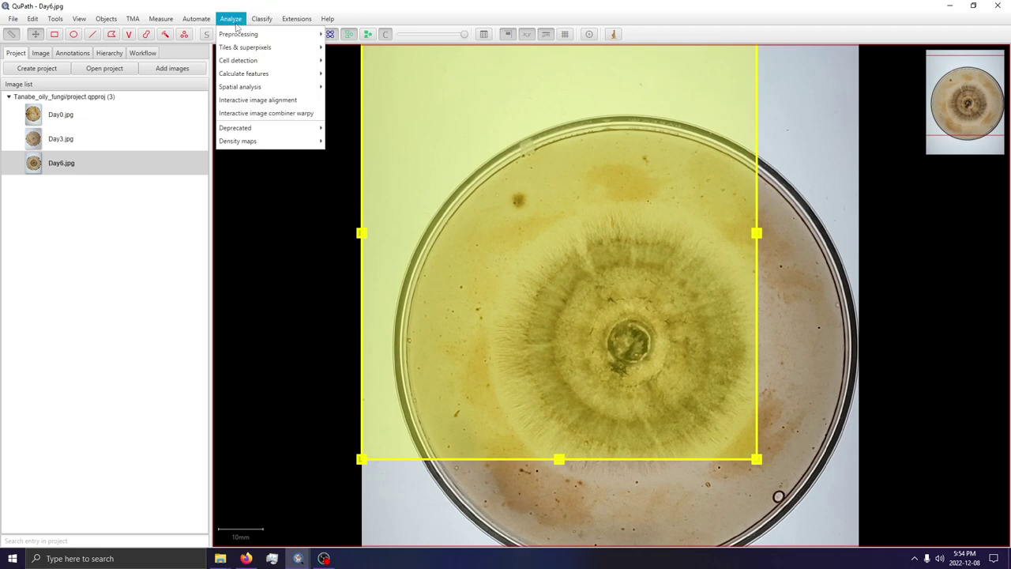
left_click(234, 21)
left_click(80, 19)
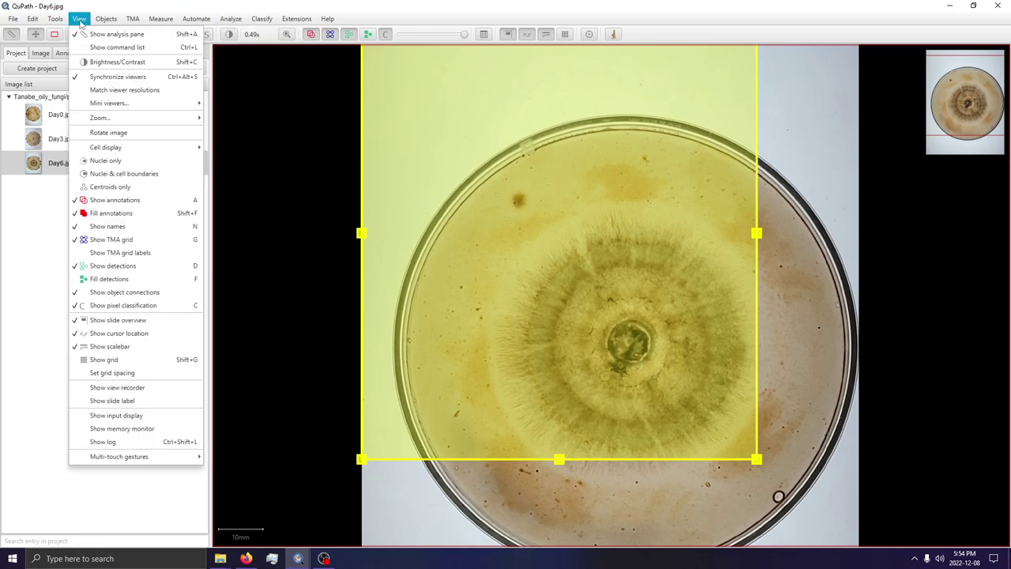
left_click(133, 419)
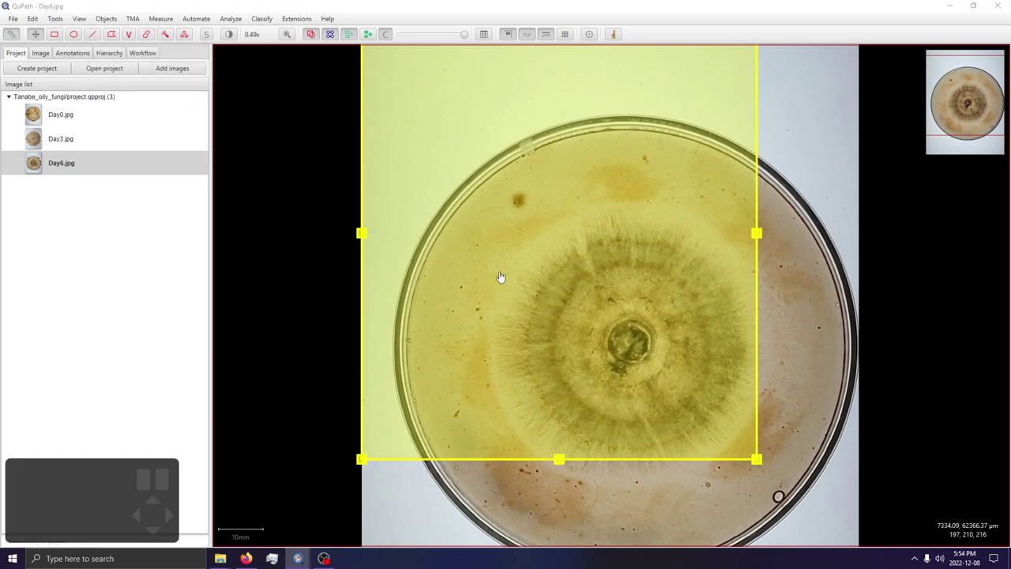
left_click(239, 18)
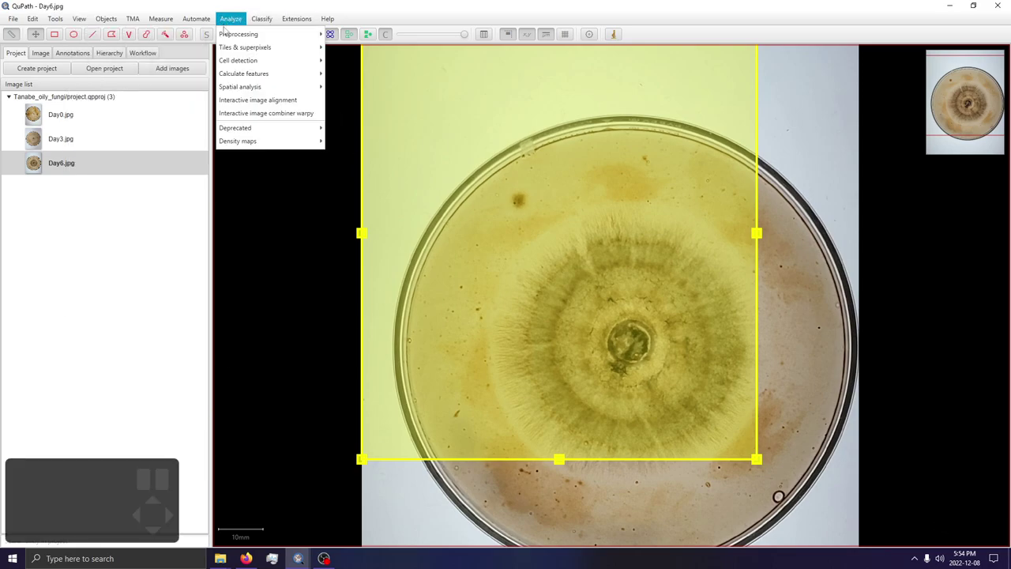
mouse_move(229, 34)
left_click(362, 36)
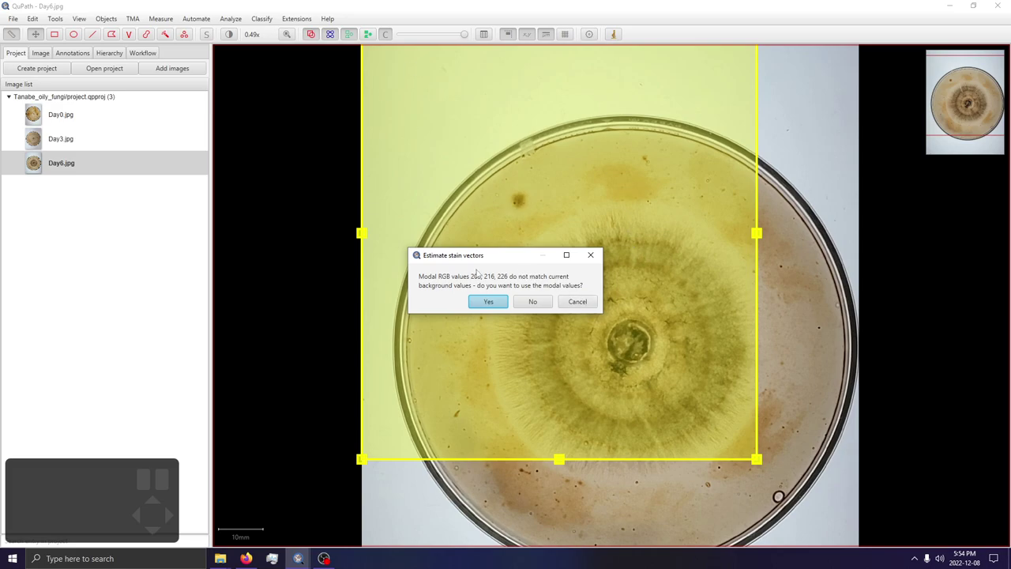
left_click(578, 301)
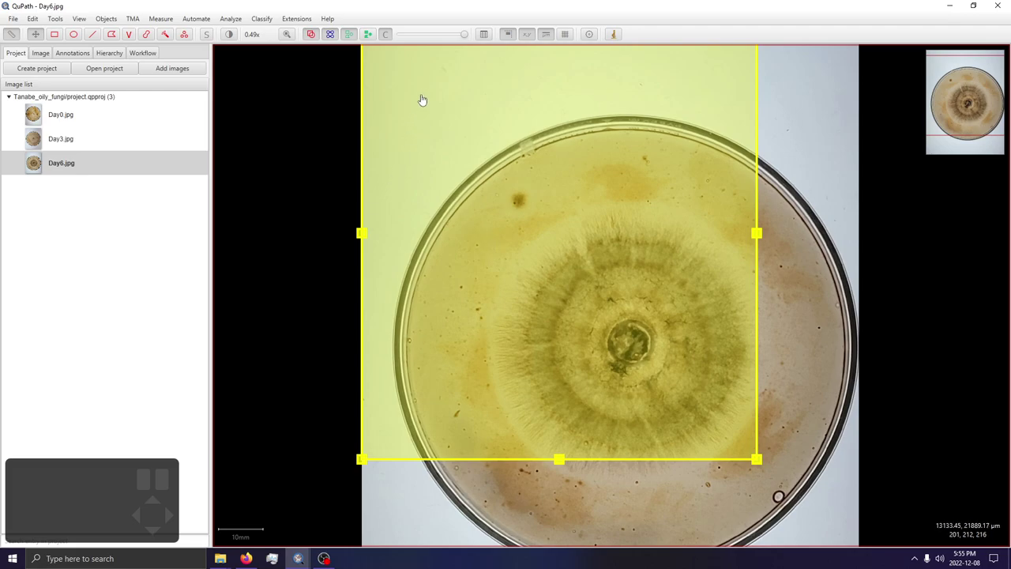
Estimate stain vectors from the rectangle using the modal RGB background values, auto-detect the vectors with the default settings, and accept them.
left_click(229, 19)
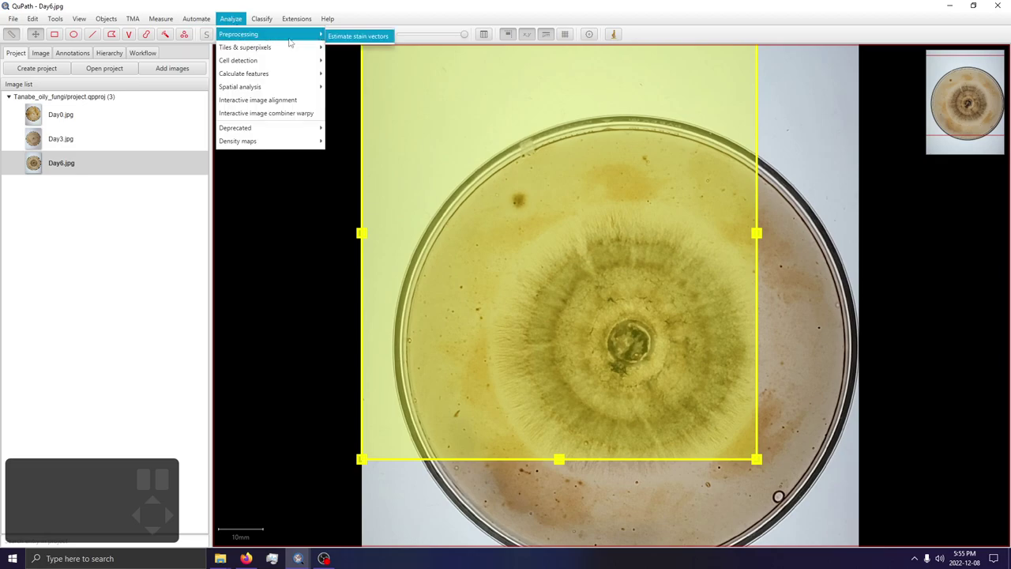
mouse_move(312, 34)
left_click(344, 37)
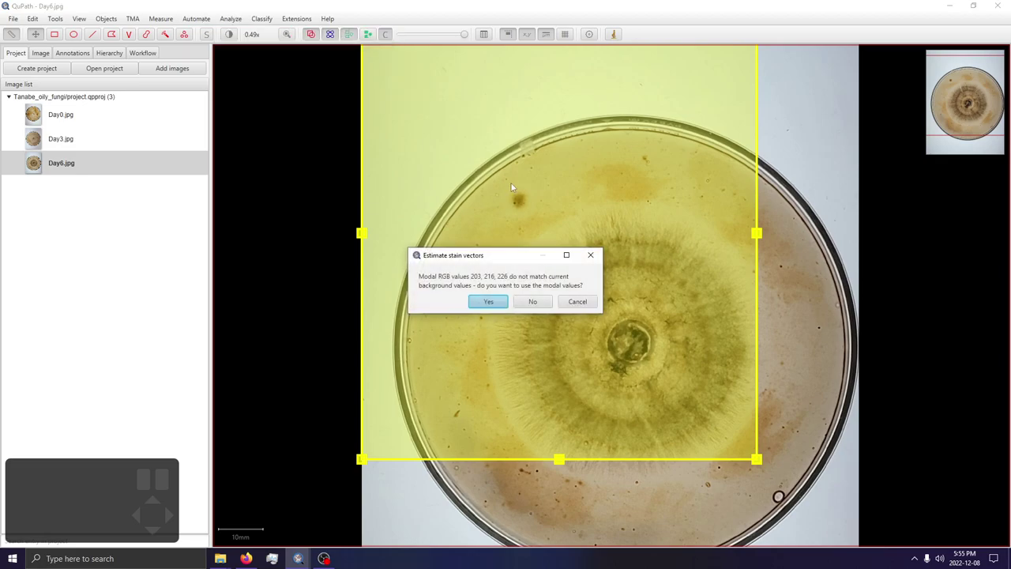
left_click(487, 303)
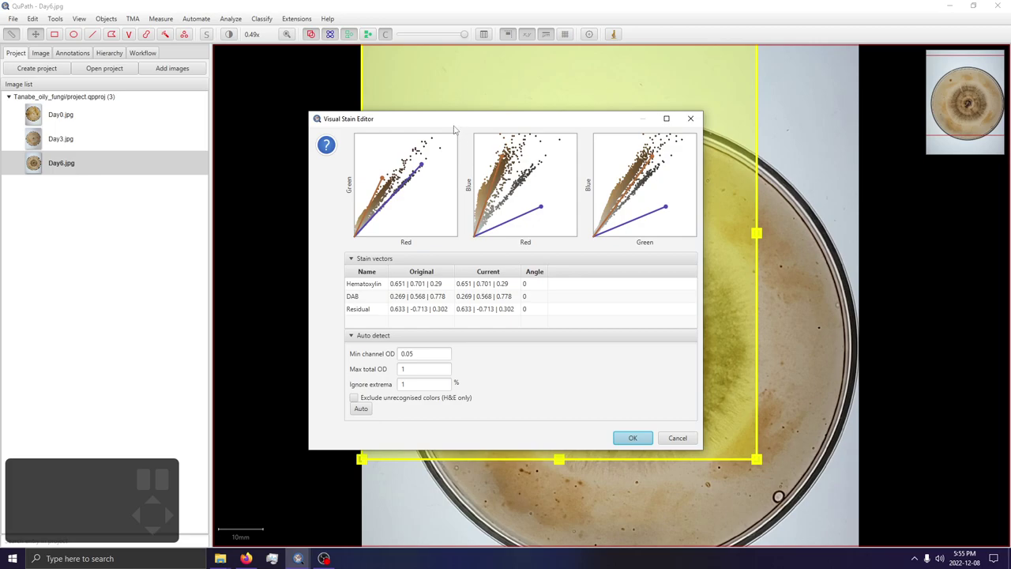
left_click_drag(450, 127, 589, 123)
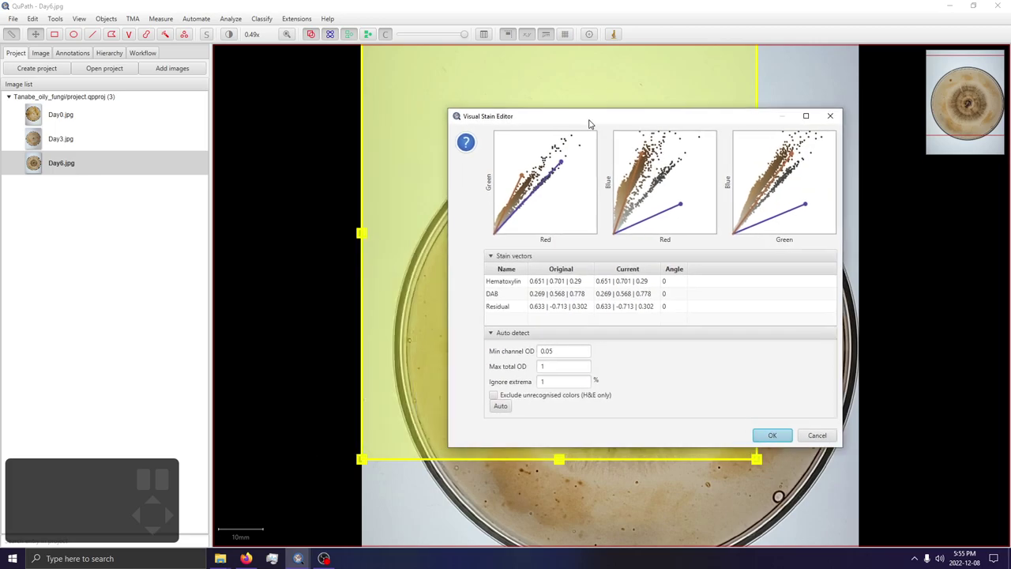
left_click(500, 406)
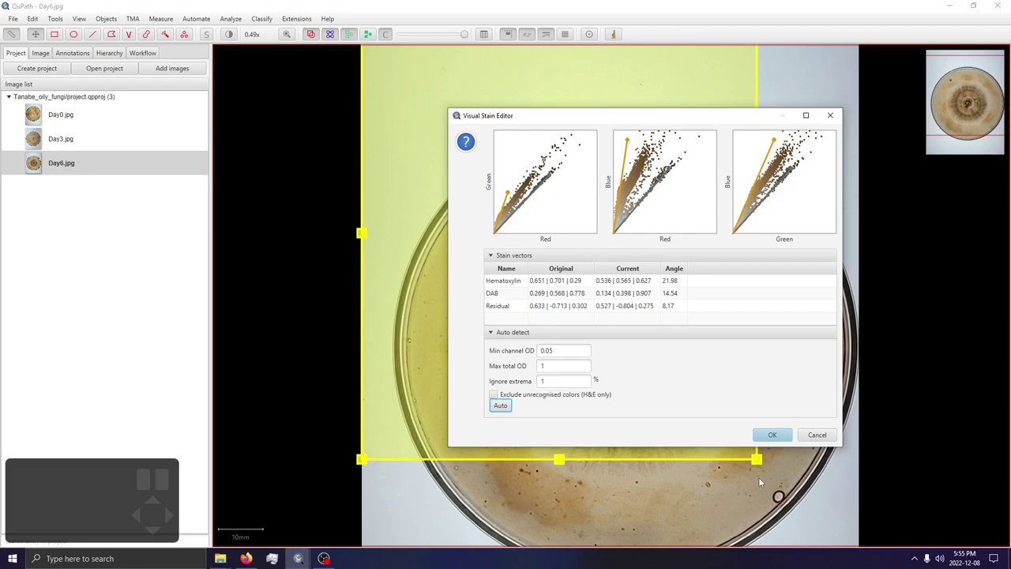
left_click(772, 435)
left_click(533, 305)
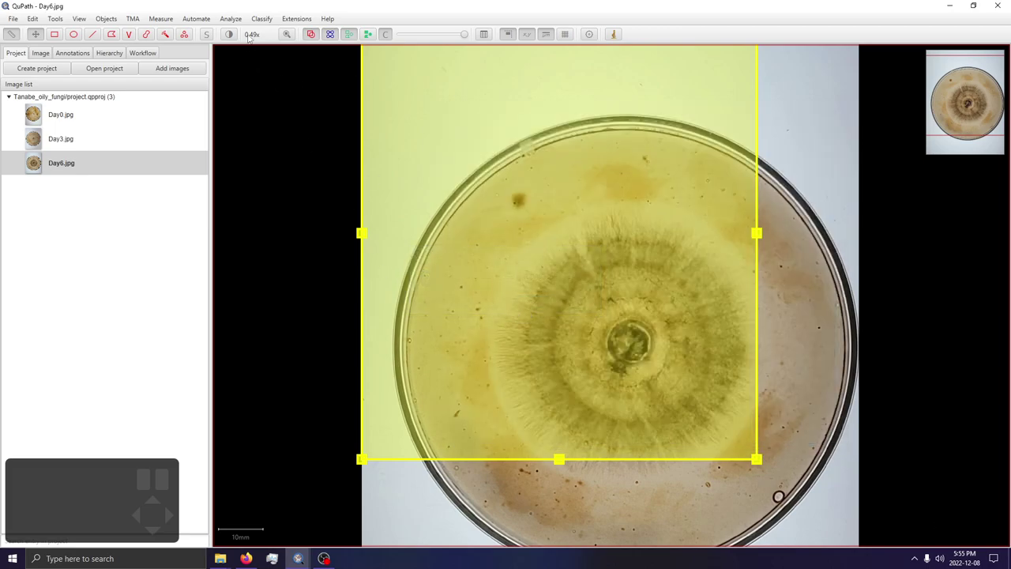
Delete the rectangle annotation from Day6.jpg and open Brightness & contrast beside the colony.
left_click(580, 228)
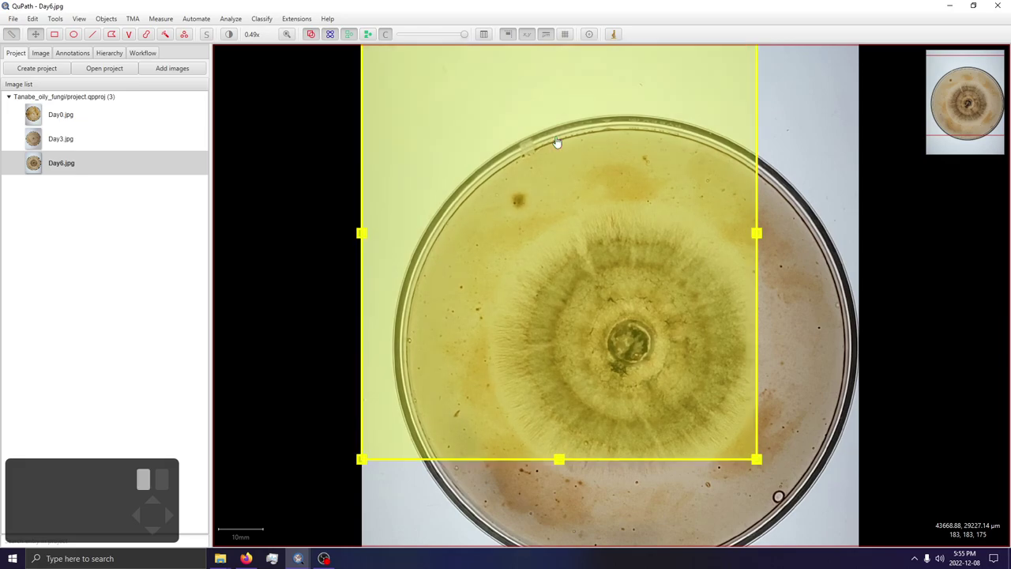
key("Delete")
key("shift+c")
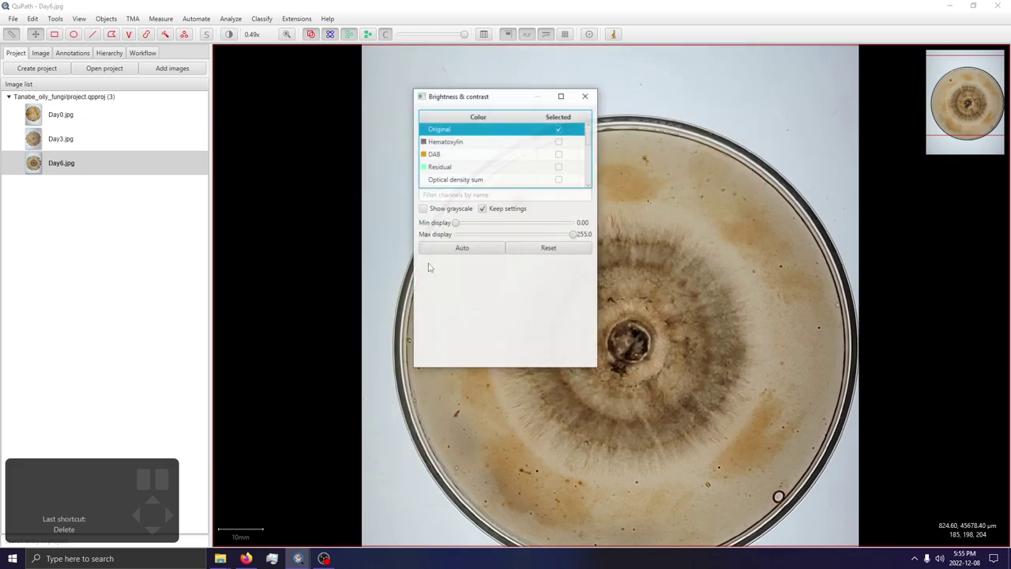
left_click_drag(487, 97, 289, 84)
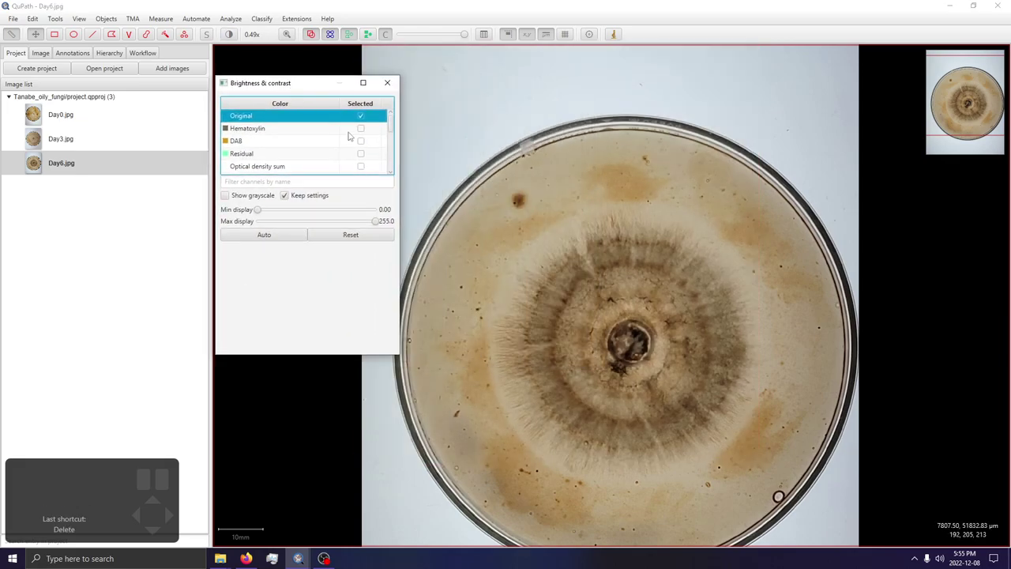
Display the Hematoxylin channel of Day6.jpg in place of the Original colours.
left_click(275, 133)
right_click(252, 132)
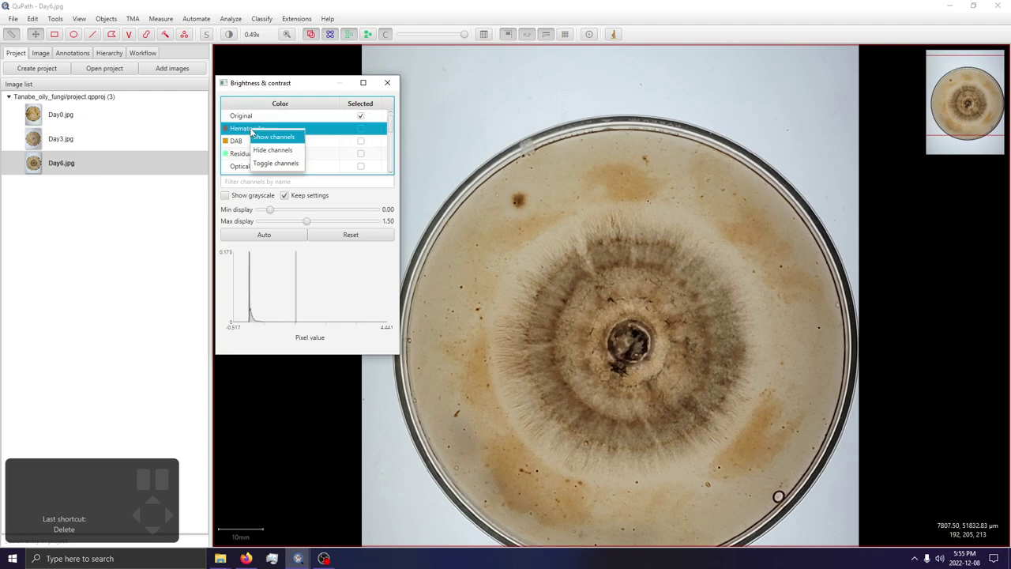
left_click(237, 136)
left_click(244, 146)
left_click(249, 128)
left_click(361, 129)
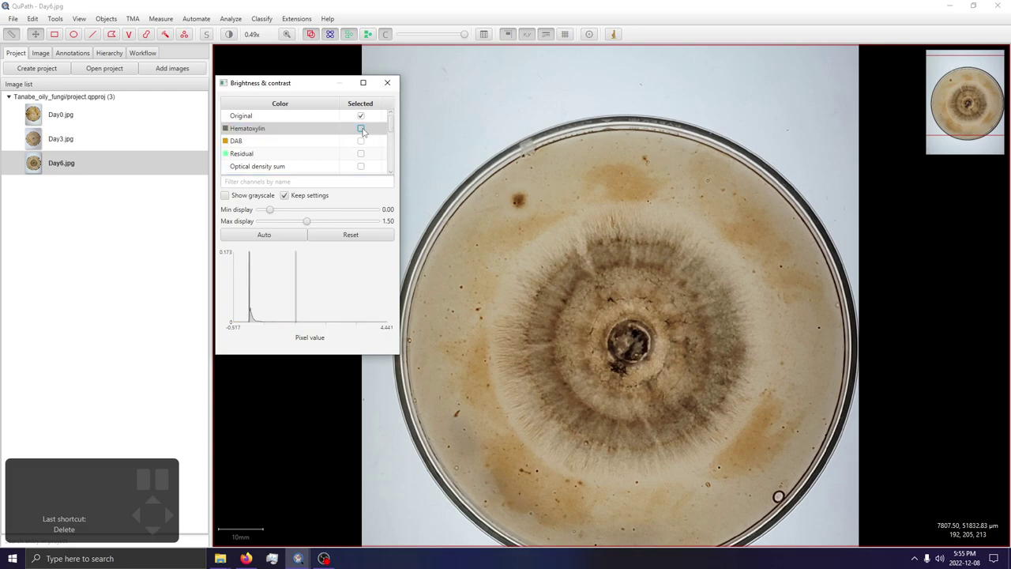
Examine the colony's centre, rings and outer hyphae up close in the Hematoxylin channel.
scroll(667, 352, "up", 1)
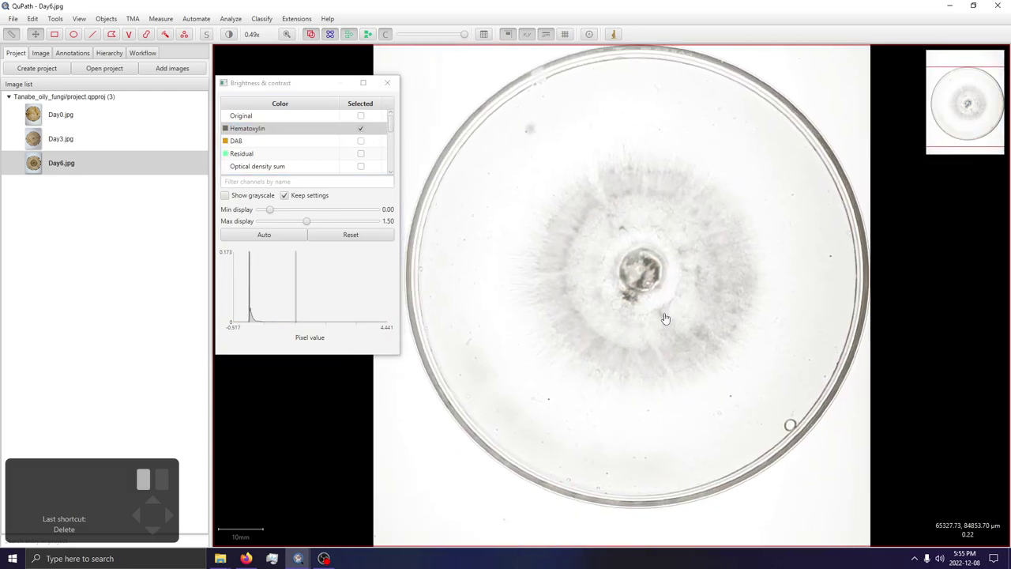
scroll(727, 296, "up", 1)
scroll(737, 287, "up", 1)
scroll(758, 283, "up", 1)
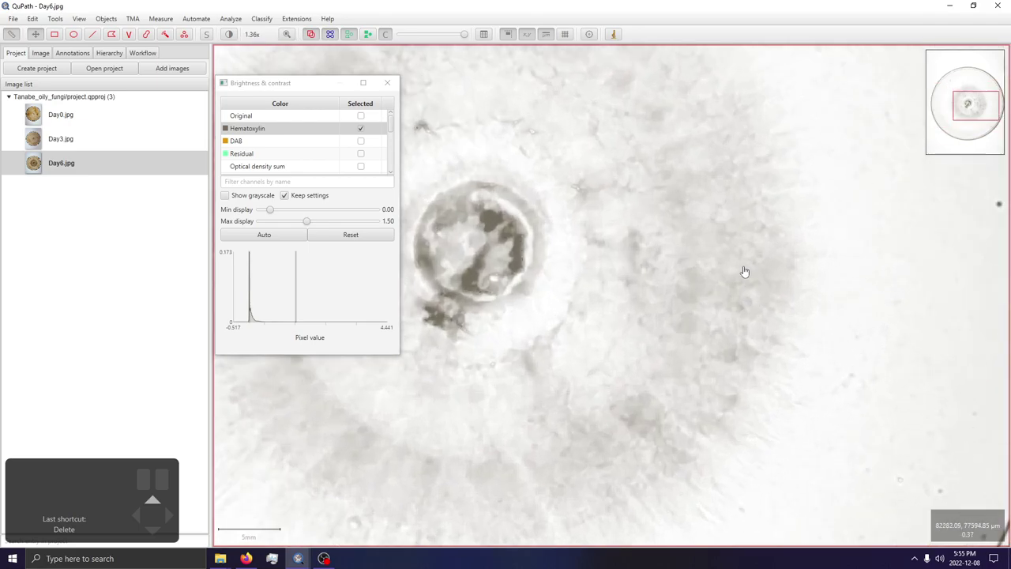
left_click_drag(625, 305, 736, 199)
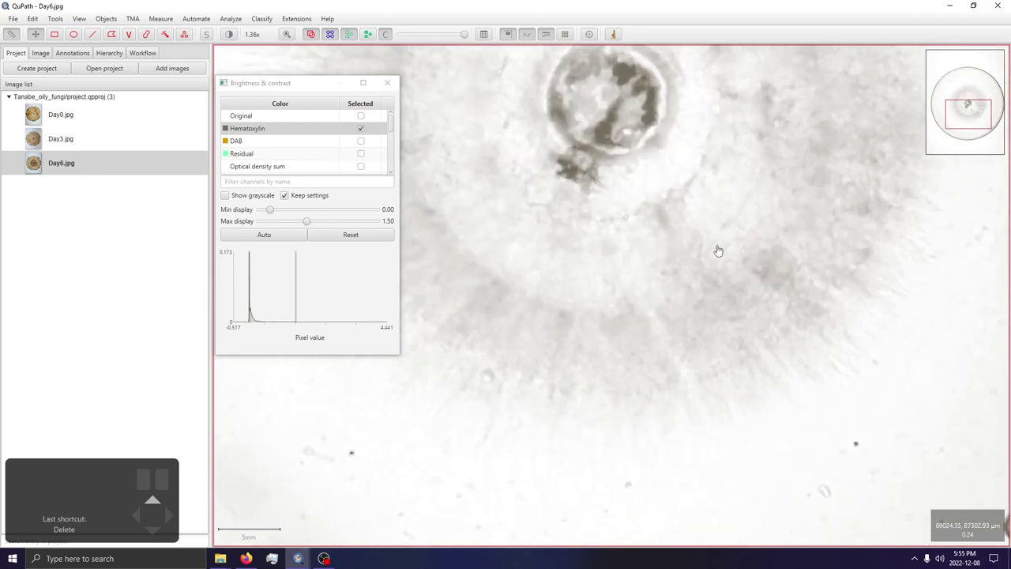
scroll(735, 316, "down", 2)
left_click_drag(743, 336, 875, 427)
scroll(671, 226, "up", 1)
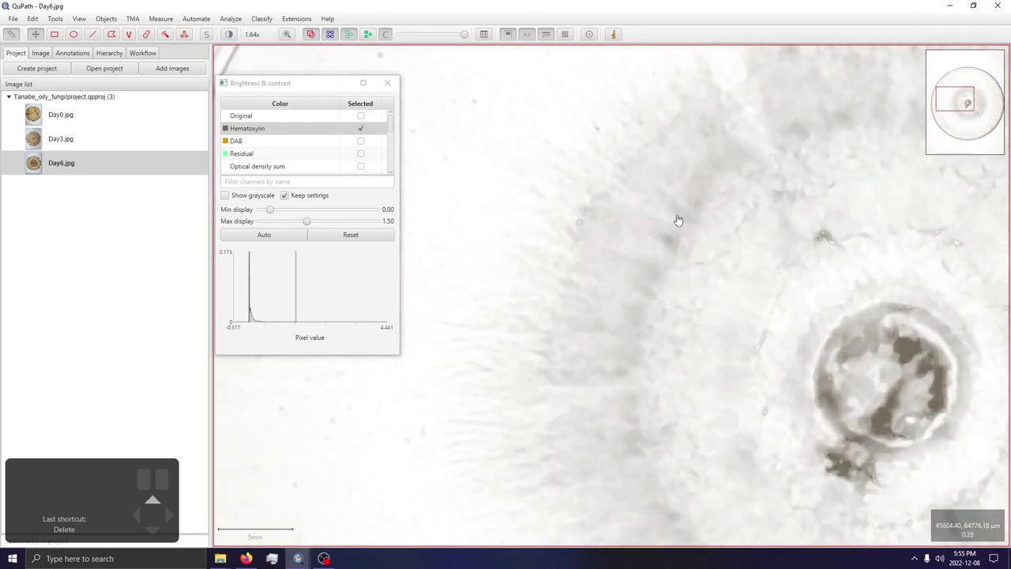
scroll(685, 214, "up", 1)
scroll(645, 226, "down", 1)
scroll(698, 285, "down", 1)
scroll(569, 210, "down", 1)
scroll(410, 190, "down", 1)
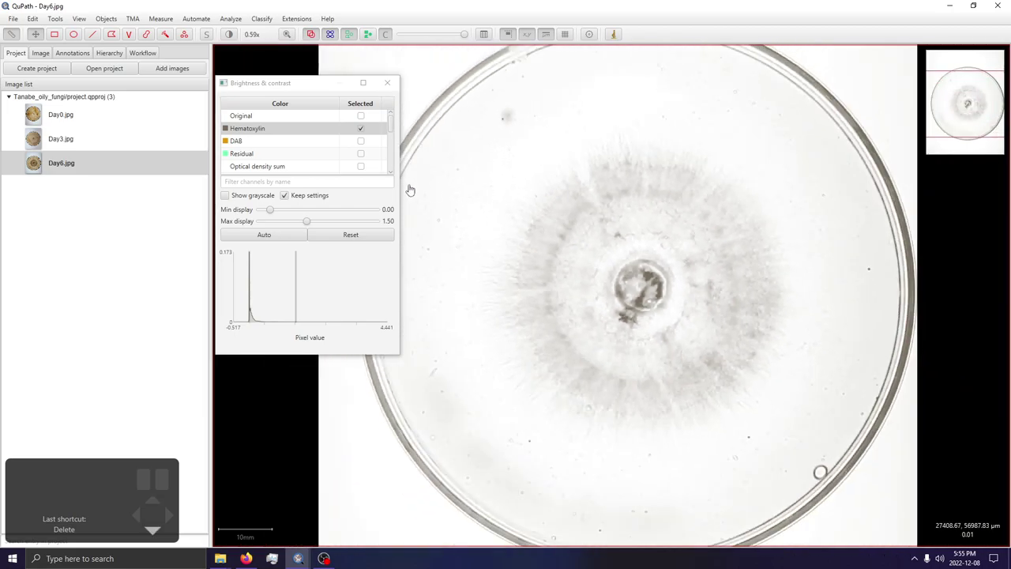
Display the DAB channel and set its display range to -0.07 minimum and 0.58 maximum, checking against the Original colours.
left_click(361, 144)
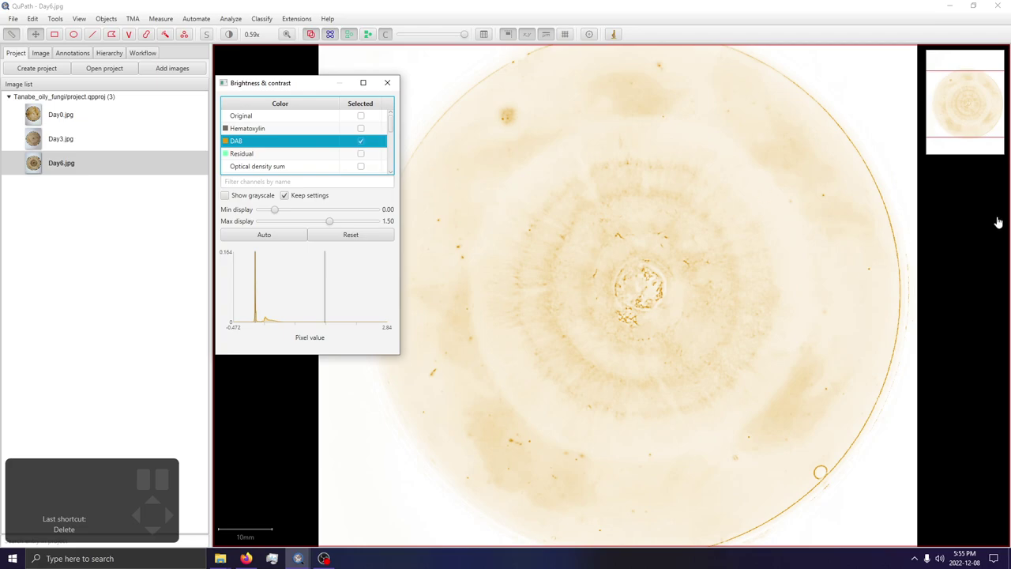
scroll(833, 206, "down", 2)
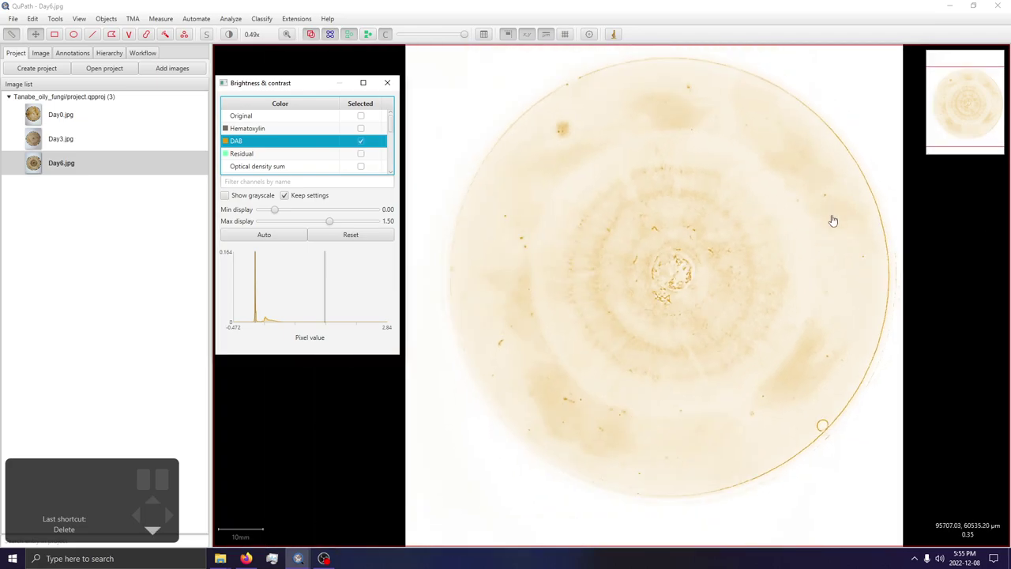
left_click(287, 236)
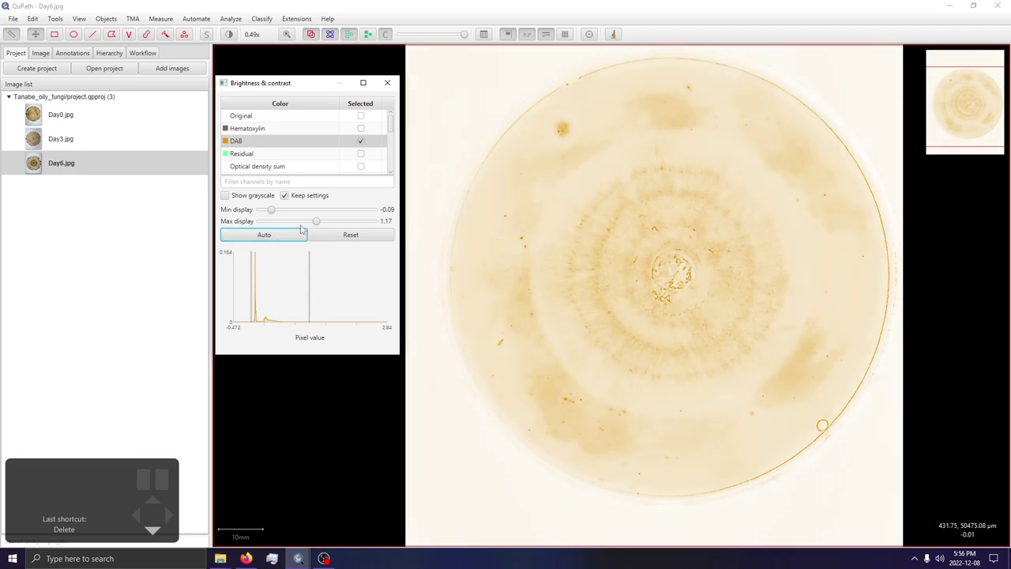
left_click(360, 115)
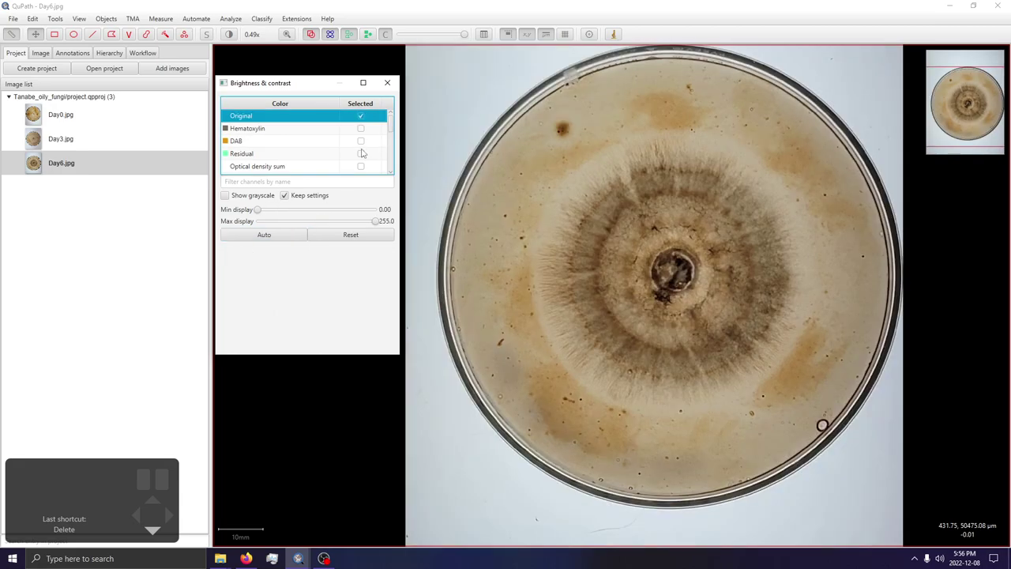
left_click(360, 142)
left_click_drag(316, 221, 299, 221)
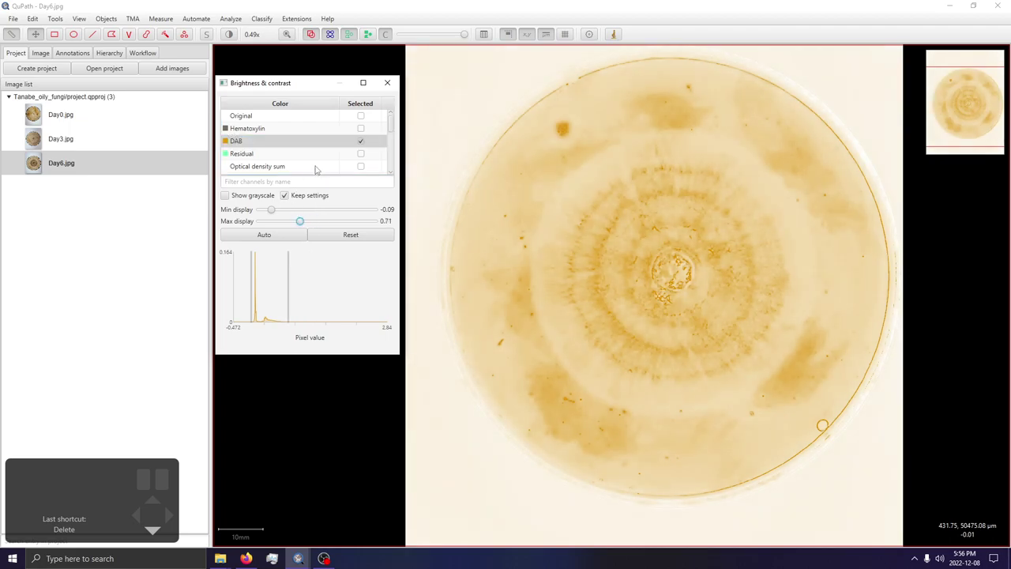
left_click(361, 116)
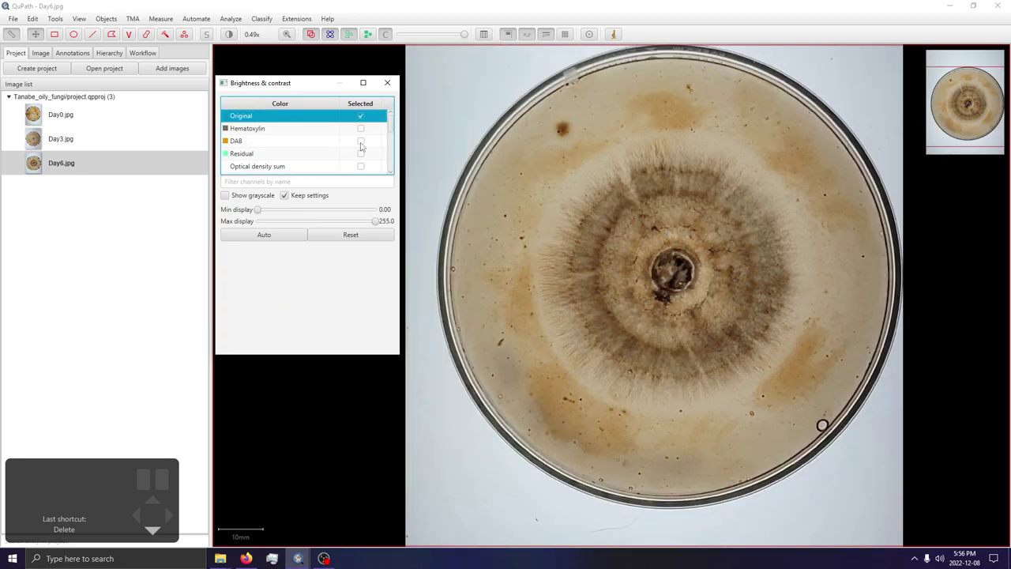
left_click(361, 141)
left_click_drag(272, 209, 267, 212)
left_click_drag(271, 212, 297, 222)
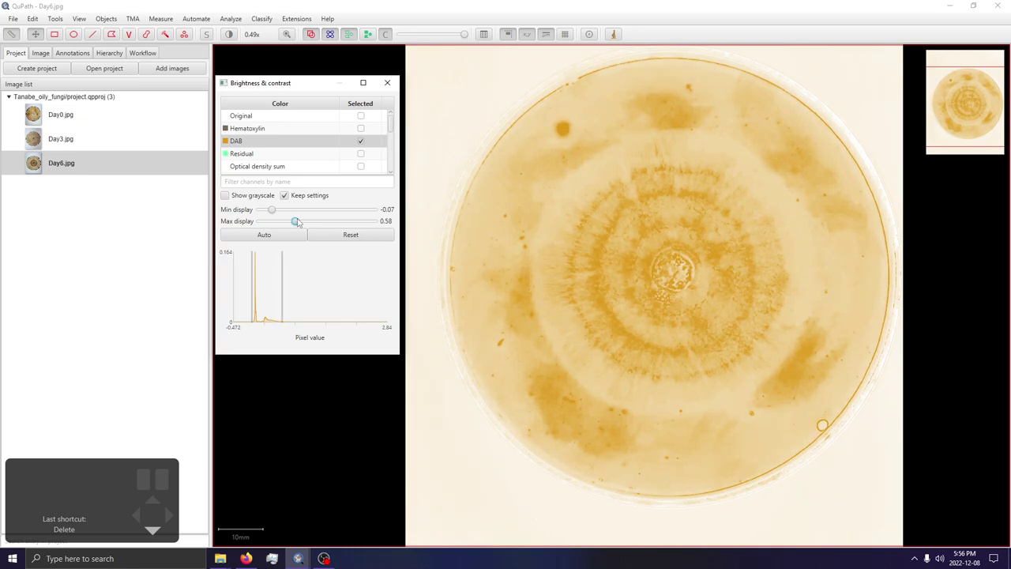
Compare the adjusted DAB channel with the Original colours, ending on the Original view.
left_click(362, 116)
left_click(361, 141)
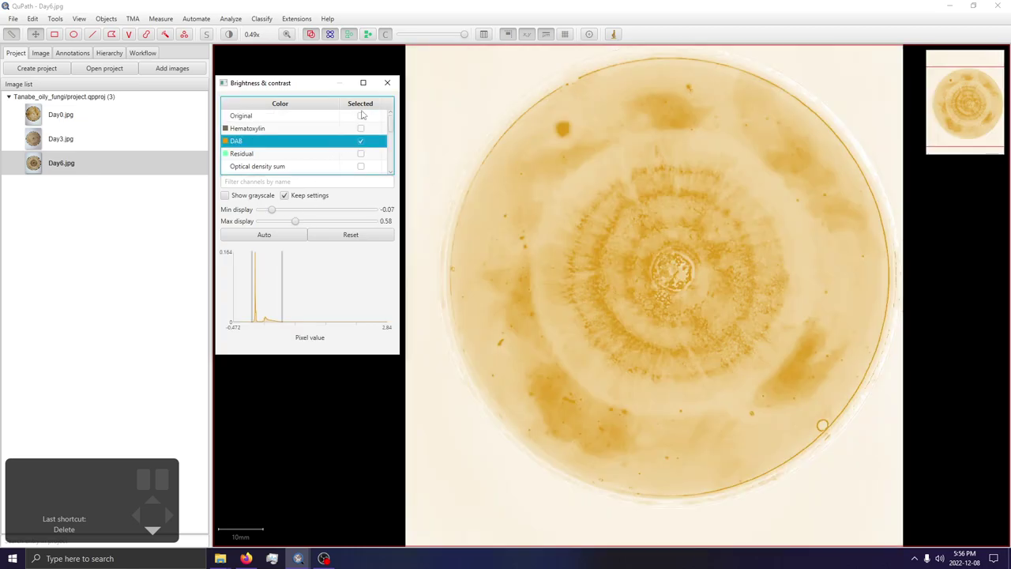
left_click(361, 116)
left_click(361, 142)
left_click(363, 117)
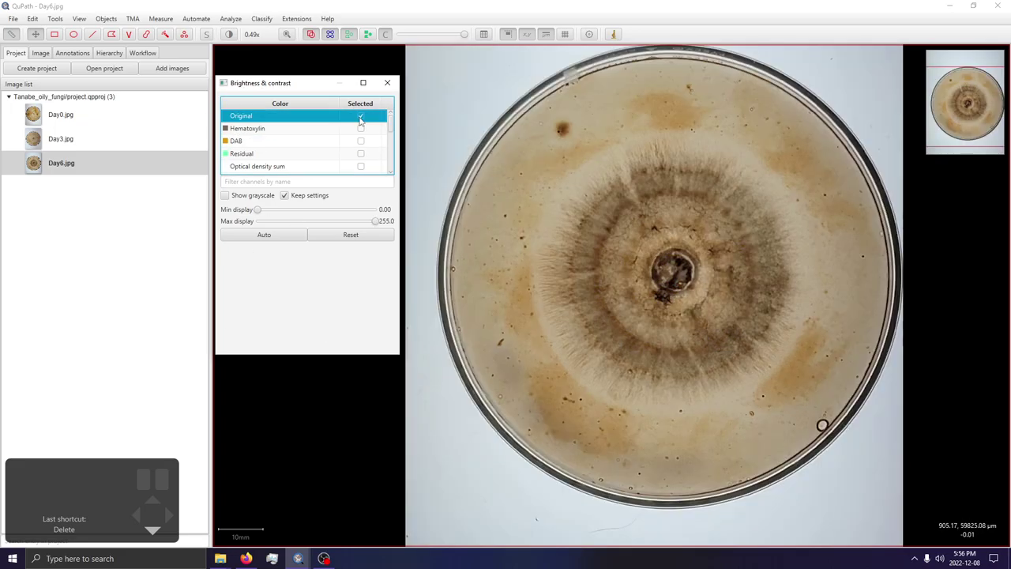
Show the Hematoxylin channel with a maximum display of 0.51 and inspect the colony up close.
left_click(361, 129)
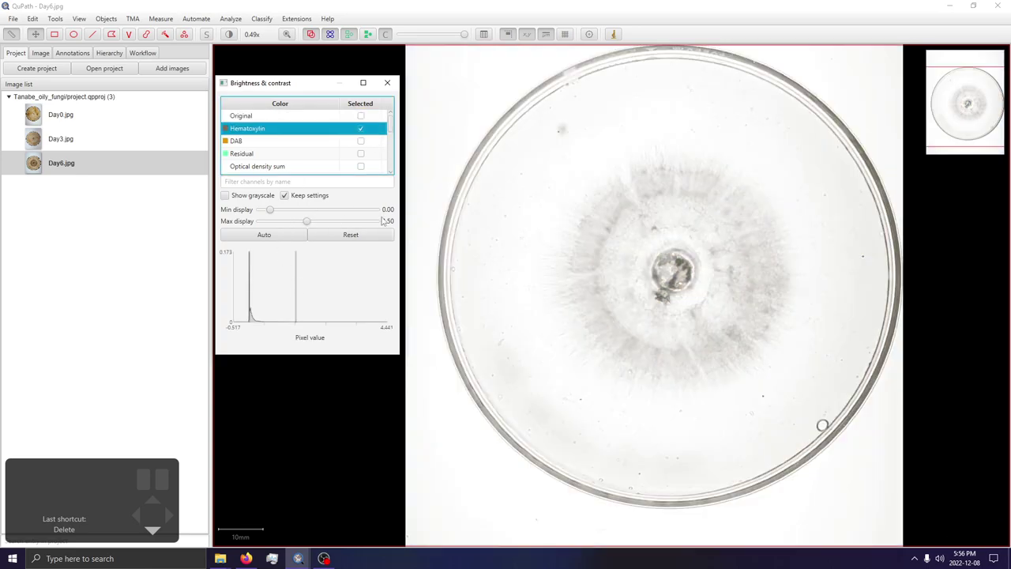
left_click_drag(307, 221, 285, 223)
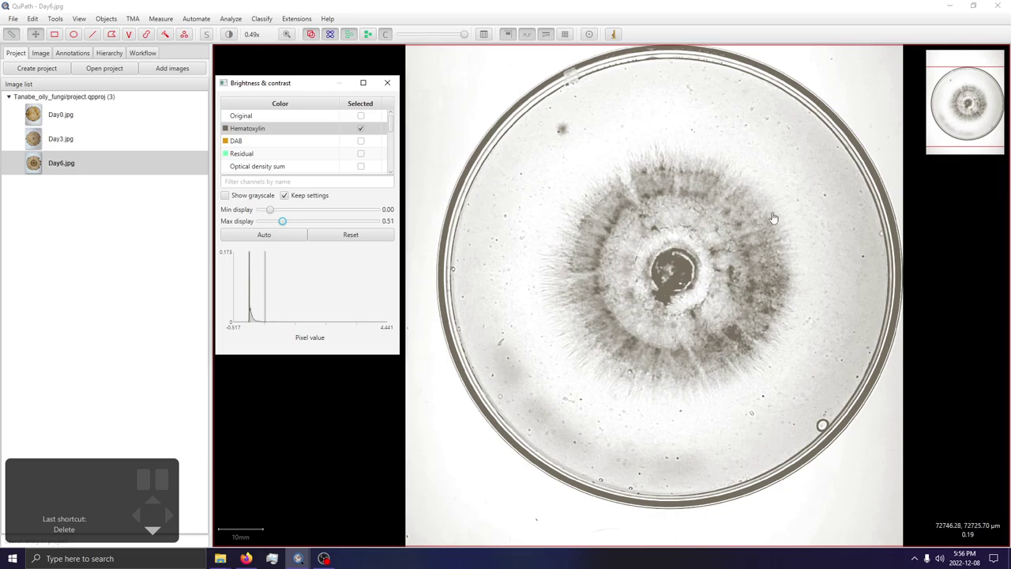
scroll(705, 383, "up", 2)
scroll(759, 175, "up", 1)
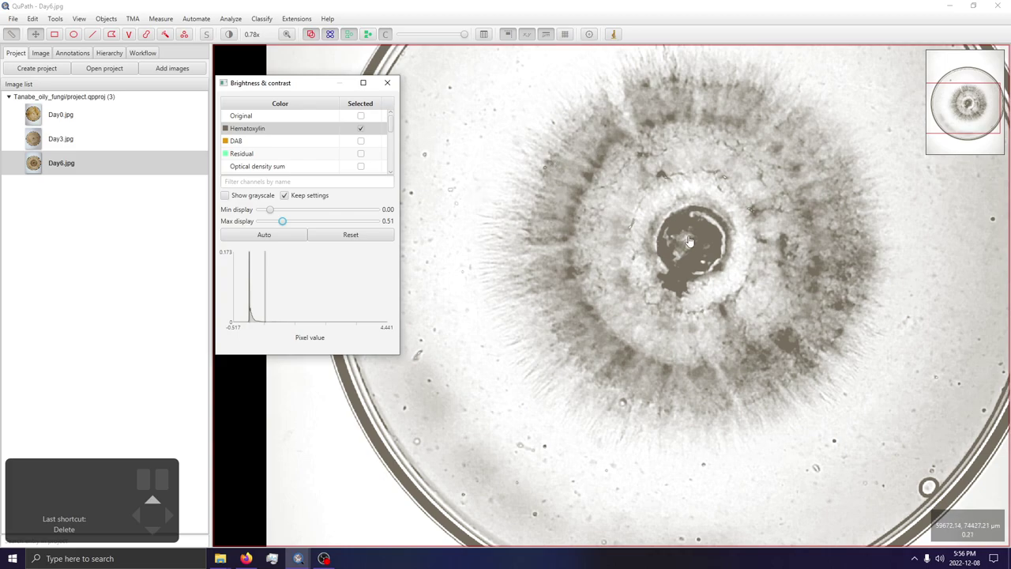
Check the whole colony in the Original colours and in the DAB channel.
left_click(360, 116)
scroll(695, 235, "down", 2)
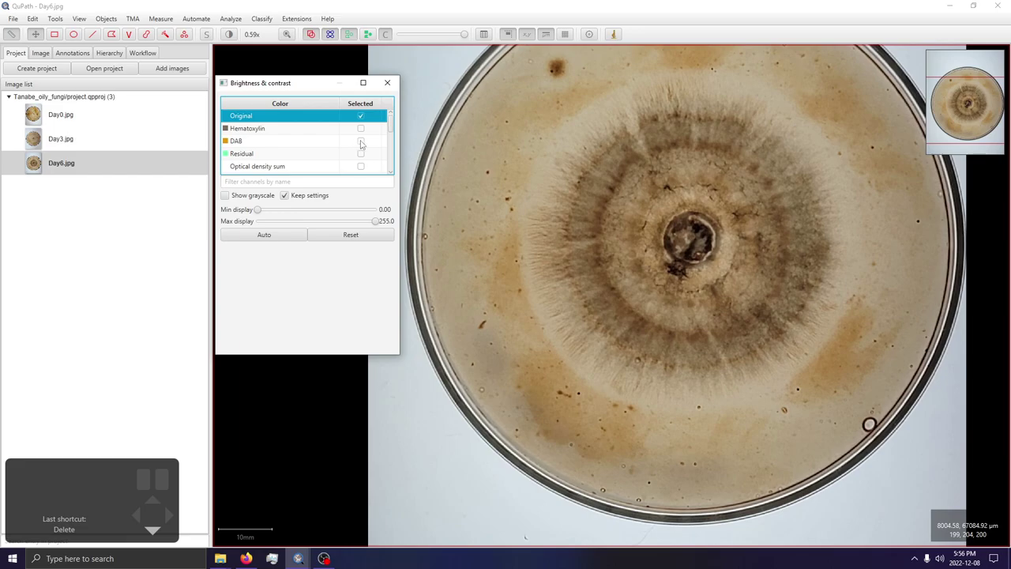
left_click(361, 142)
left_click(361, 117)
Display the Hematoxylin channel with a maximum display of 0.90 and close Brightness & contrast.
left_click(361, 130)
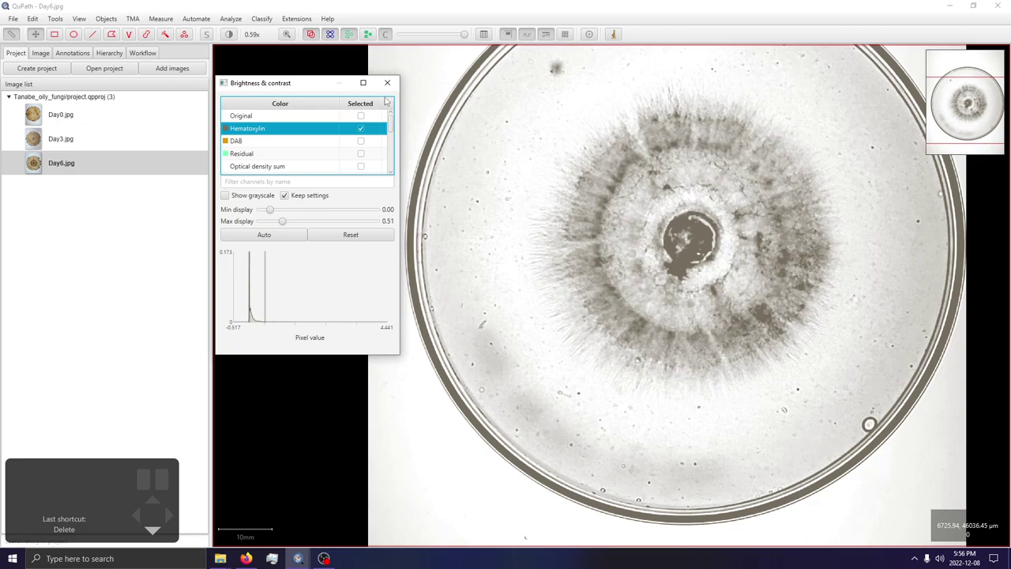
left_click_drag(283, 221, 294, 222)
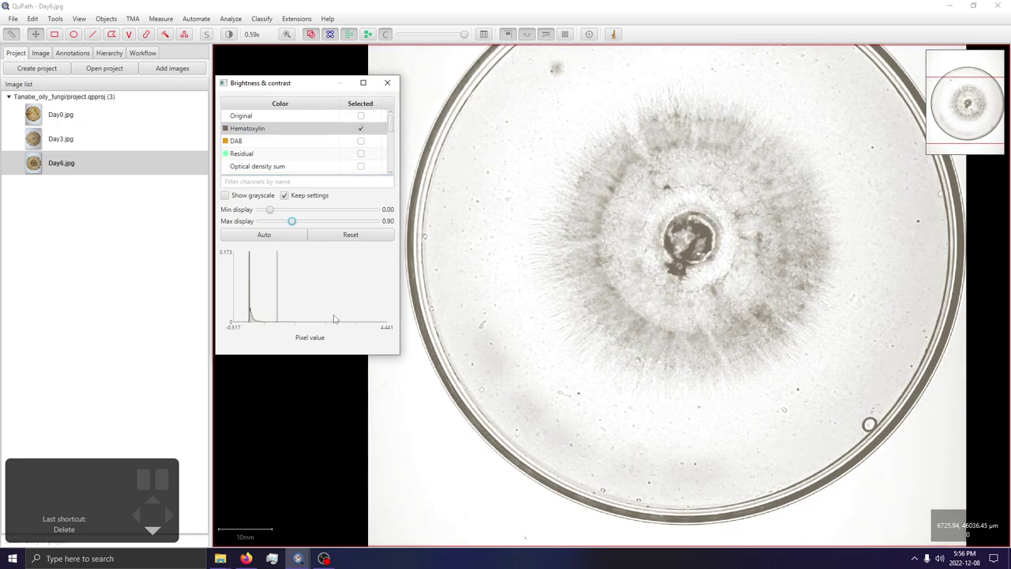
left_click(395, 83)
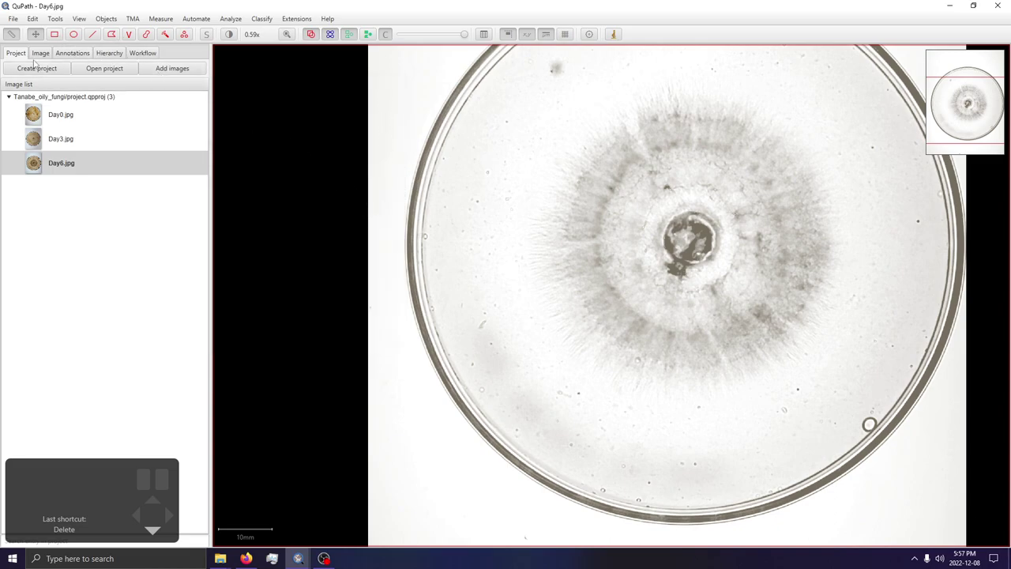
Create a script from the command history of Day6.jpg.
left_click(82, 54)
left_click(41, 52)
left_click(141, 54)
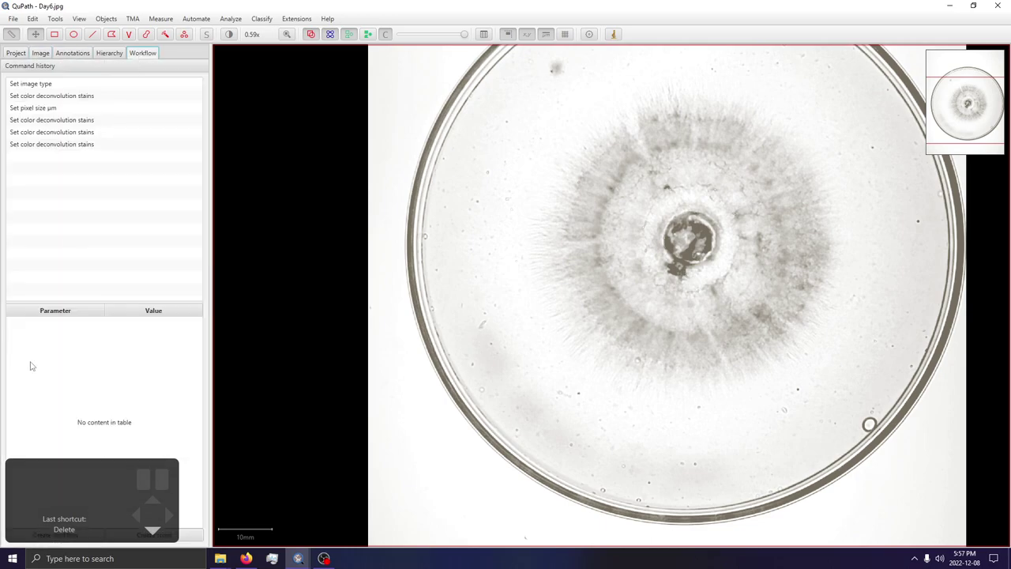
left_click(181, 537)
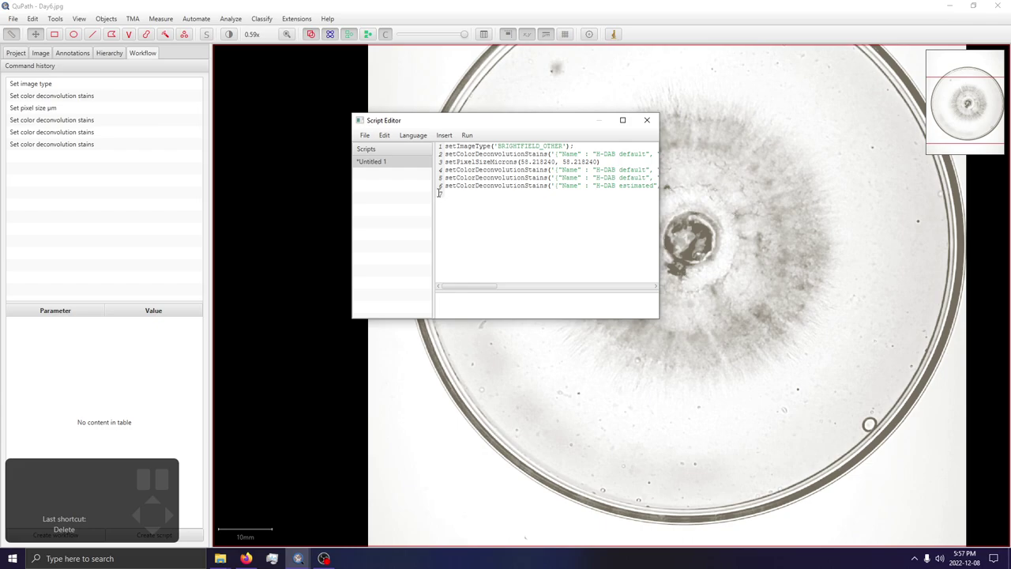
Delete every script line except the setColorDeconvolutionStains command for "H-DAB estimated".
triple_click(521, 162)
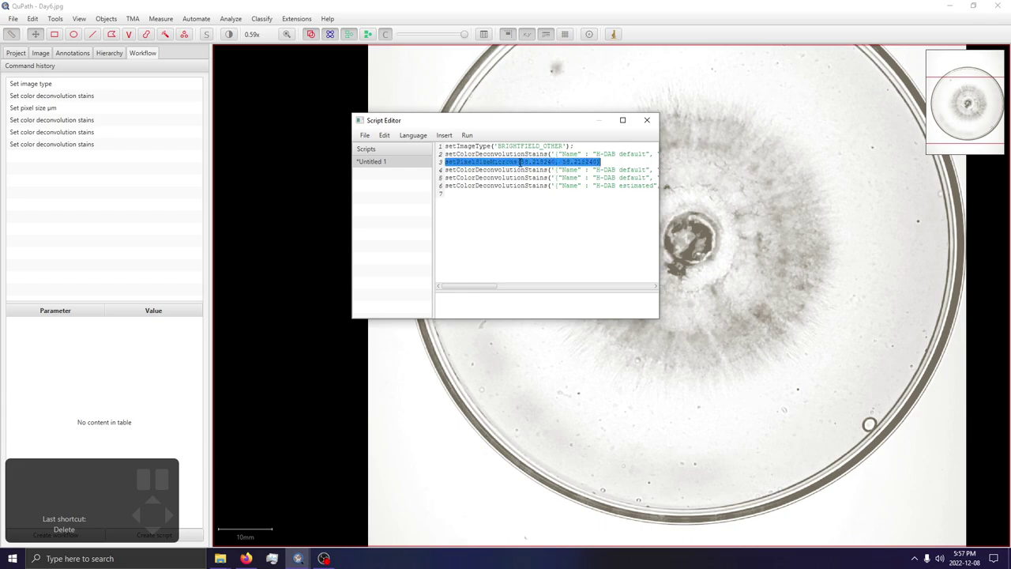
left_click(511, 248)
left_click_drag(445, 184, 427, 87)
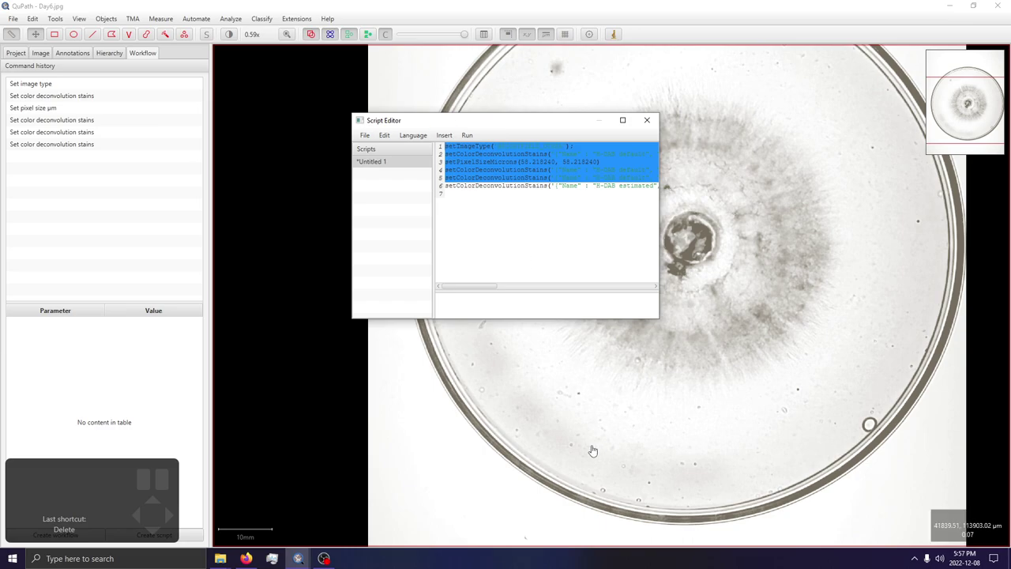
key("Delete")
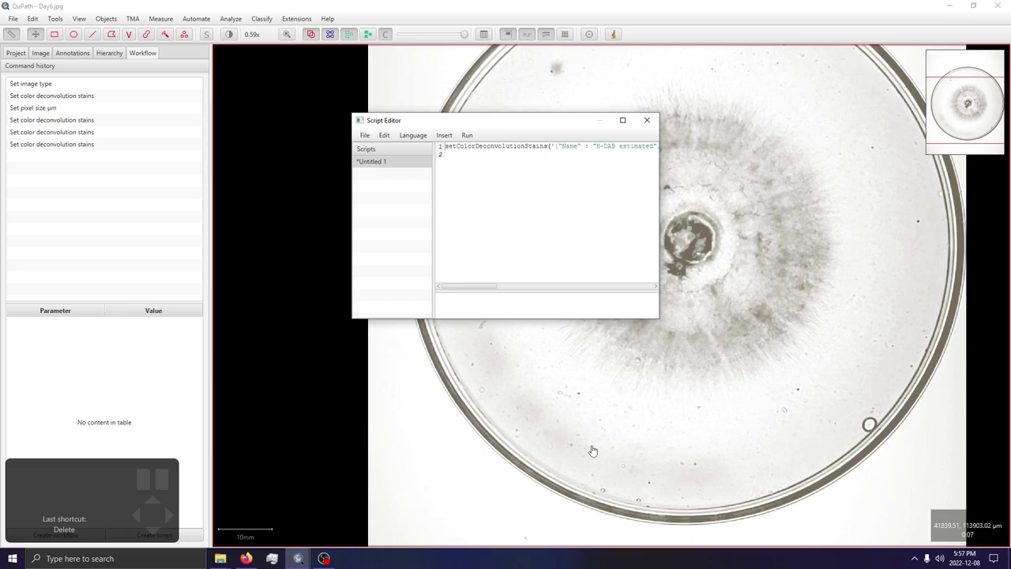
Run the script for all project images, Day0.jpg, Day3.jpg and Day6.jpg, and close the Script Editor.
left_click(467, 135)
left_click(484, 179)
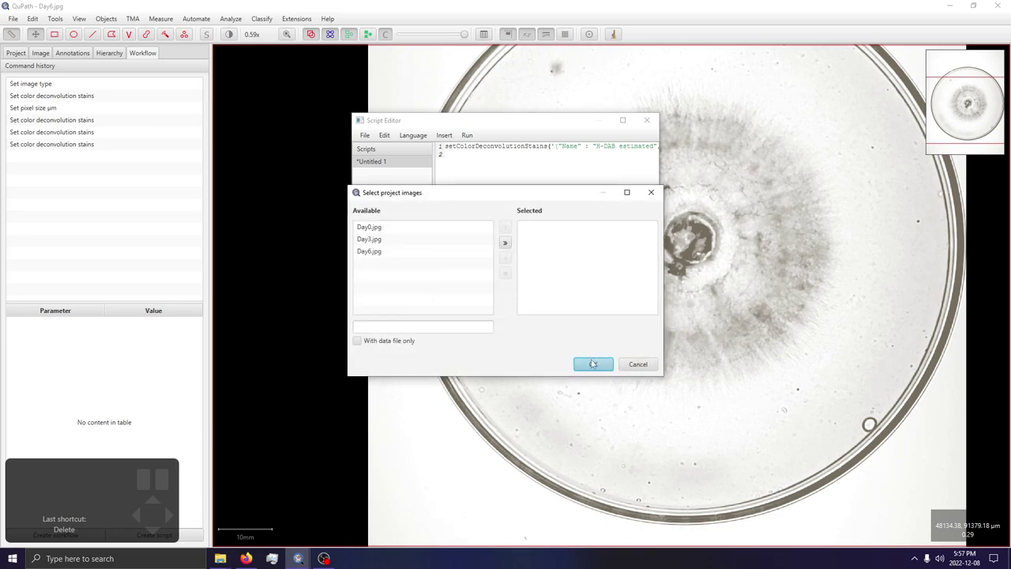
left_click(505, 242)
left_click(594, 364)
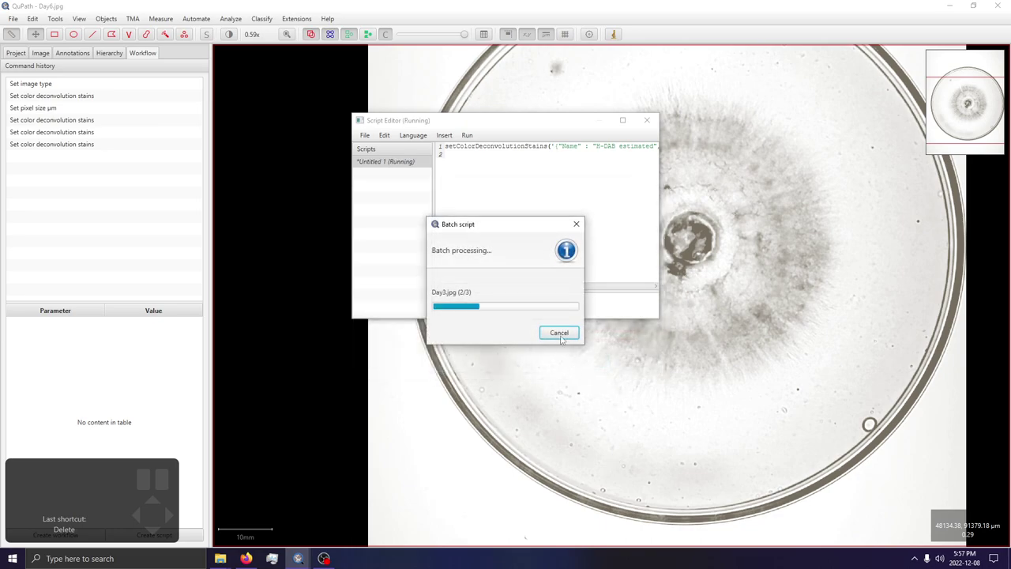
left_click(647, 120)
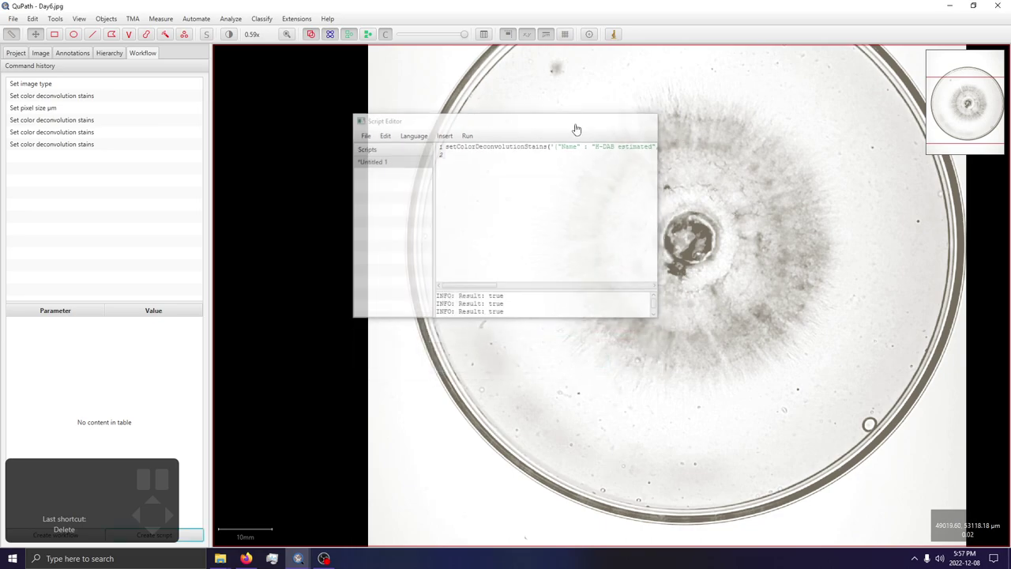
Open Day3.jpg from the project's image list, saving the changes to Day6.jpg.
left_click(16, 54)
double_click(90, 139)
left_click(490, 297)
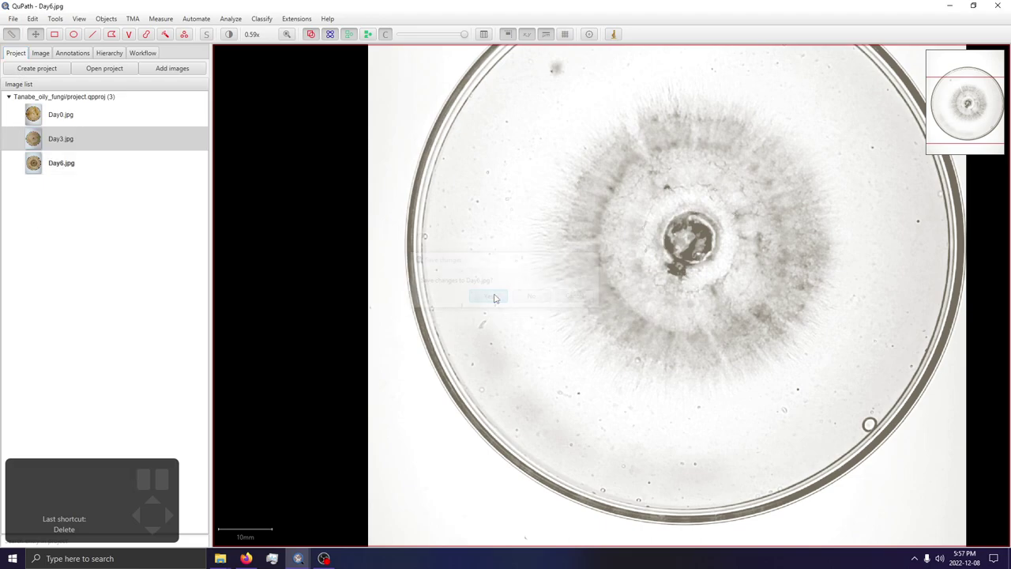
Compare the Hematoxylin view across Day0.jpg, Day3.jpg and Day6.jpg, ending on the central colony of Day3.jpg.
left_click(95, 117)
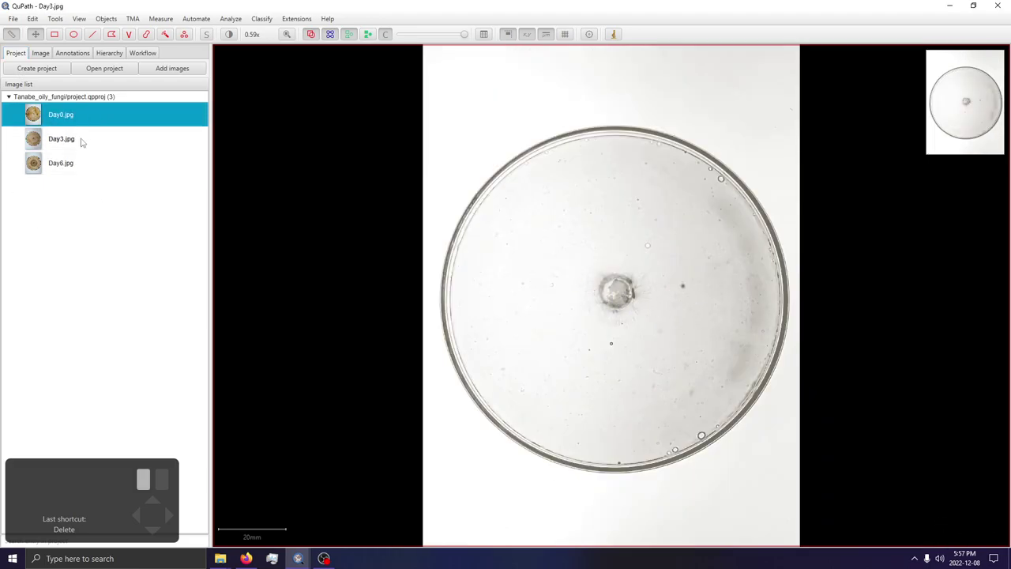
double_click(76, 141)
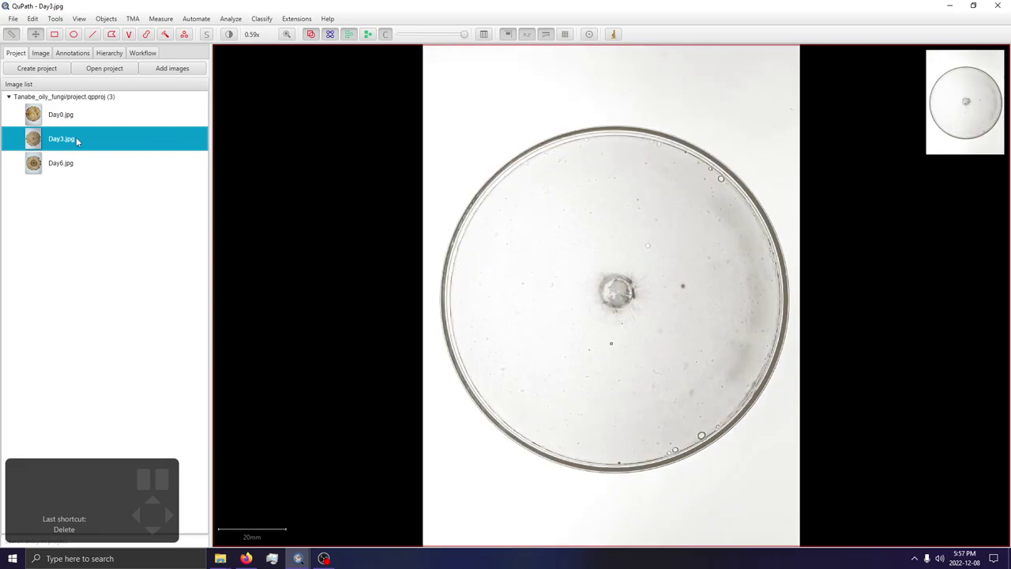
left_click(80, 163)
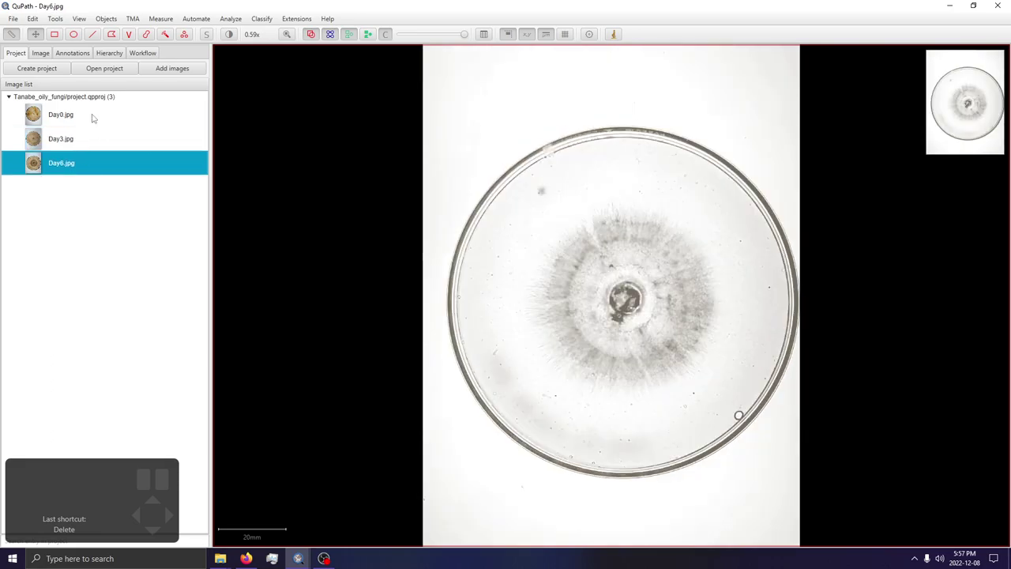
left_click(92, 116)
left_click(92, 138)
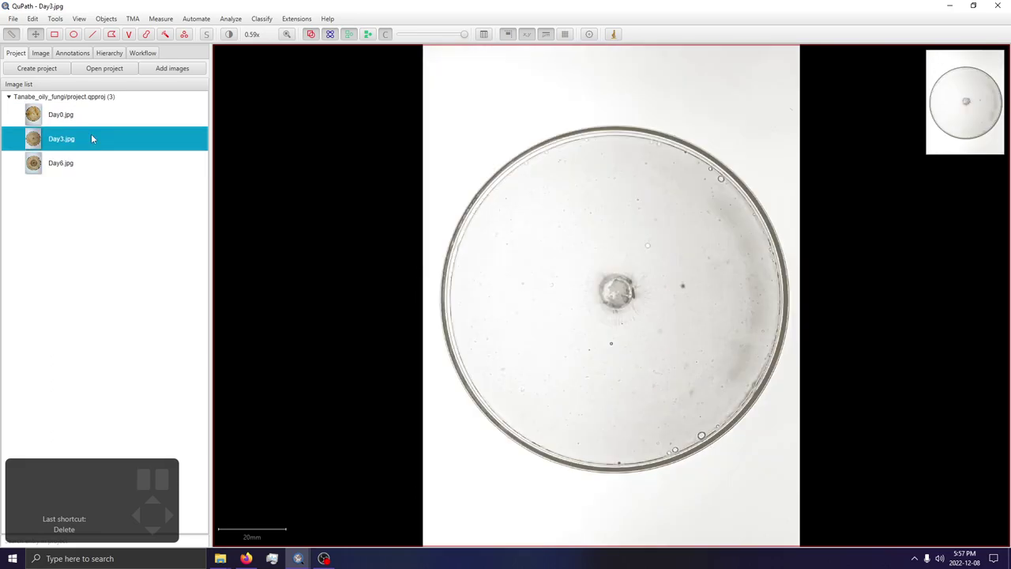
left_click(94, 161)
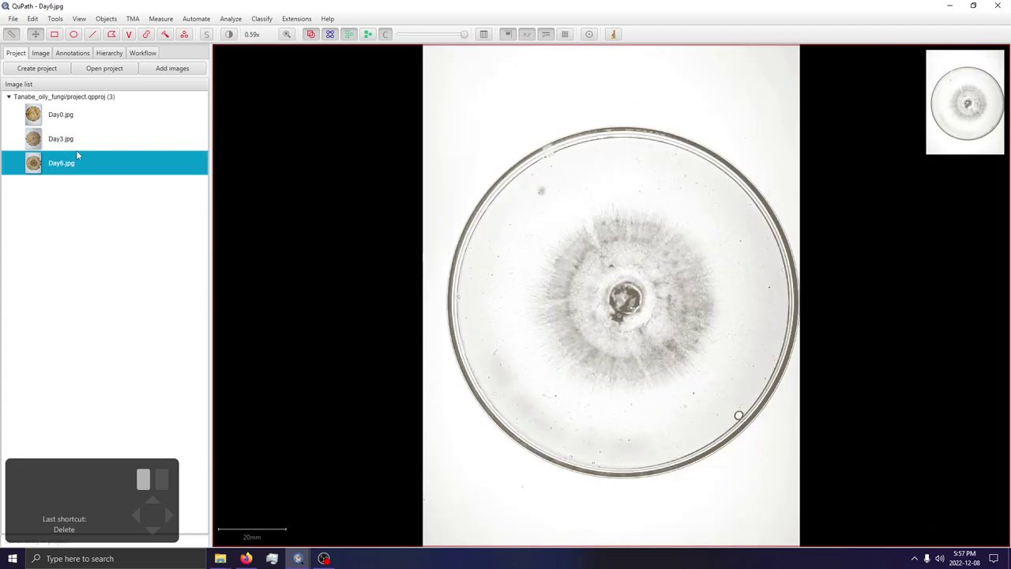
left_click(78, 138)
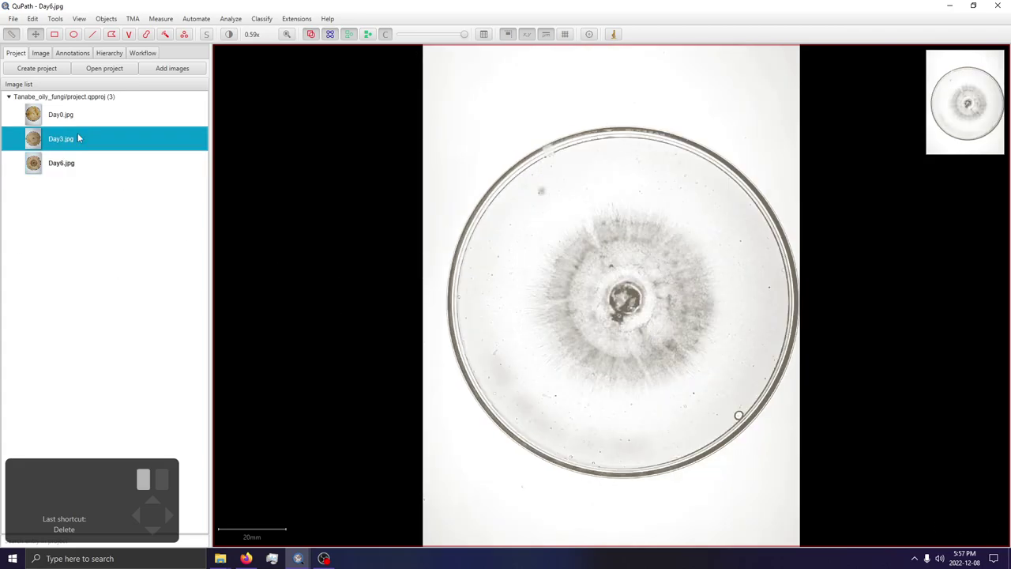
scroll(596, 258, "up", 5)
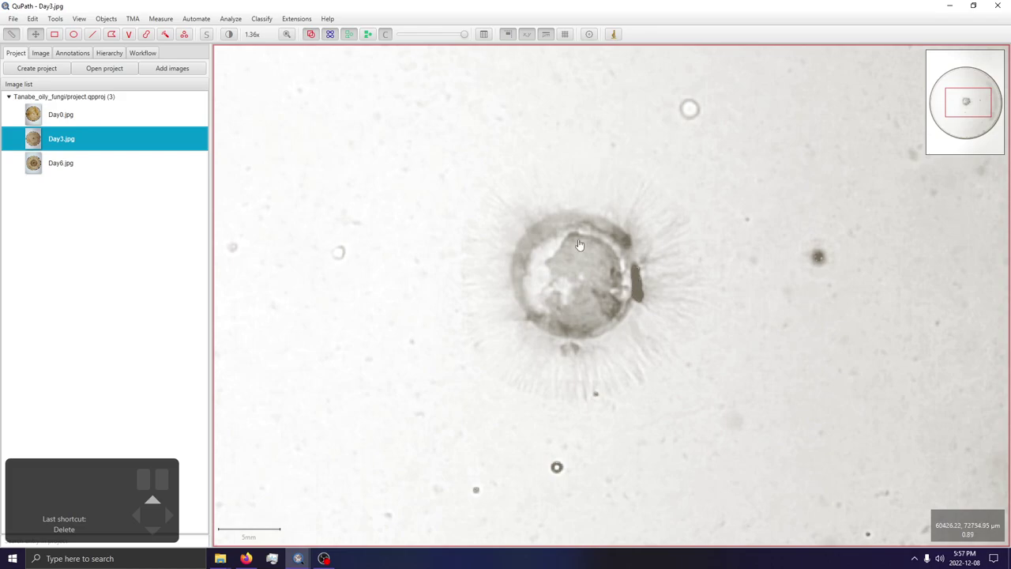
Increase the Hematoxylin channel's contrast on Day3.jpg with a display range of -0.17 to 0.37, and close the brightness and contrast settings.
left_click(229, 35)
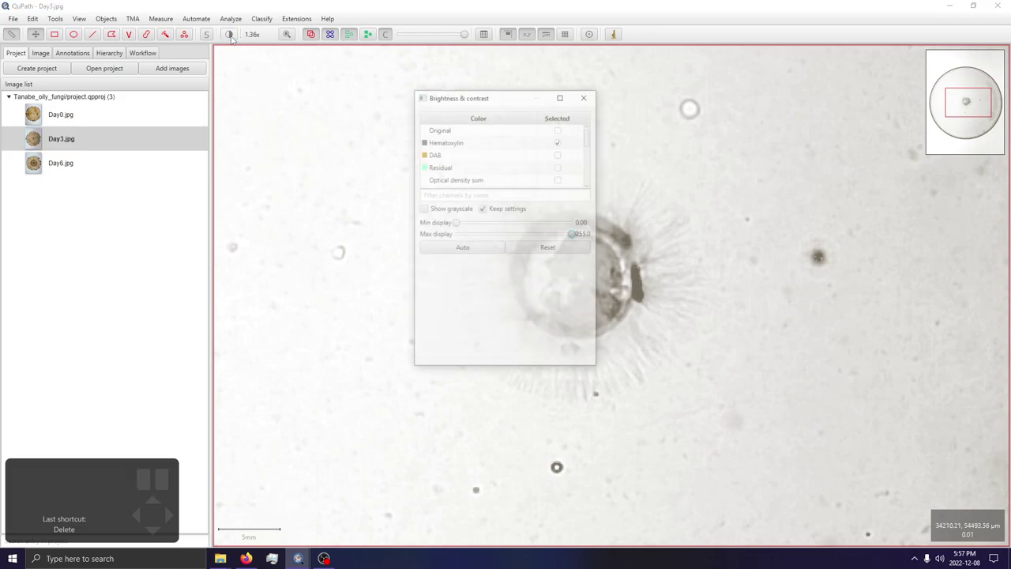
left_click_drag(506, 97, 186, 140)
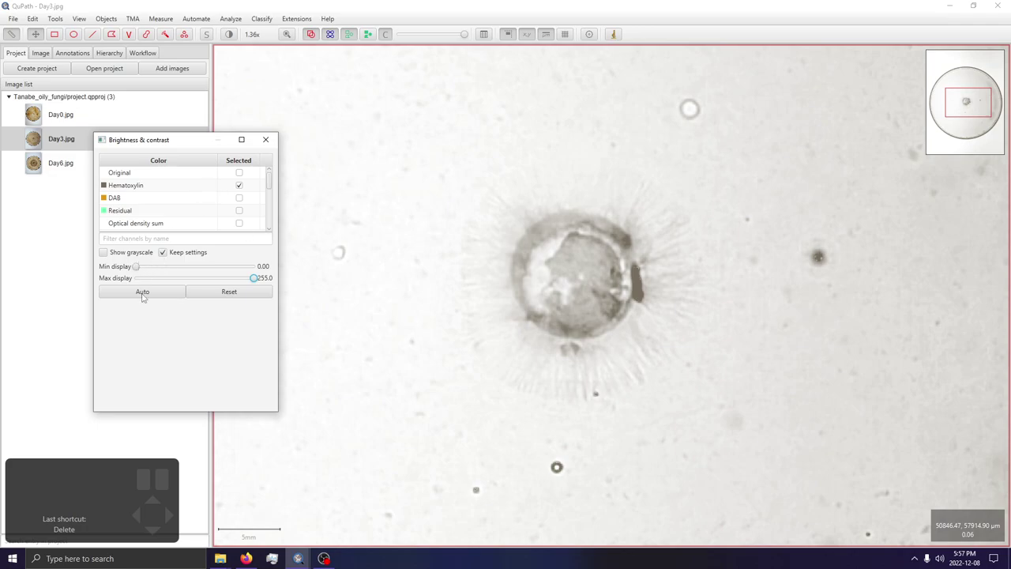
mouse_move(169, 267)
left_mouse_down()
mouse_move(85, 276)
mouse_move(142, 267)
mouse_move(122, 271)
mouse_move(150, 277)
left_mouse_up()
left_click(157, 188)
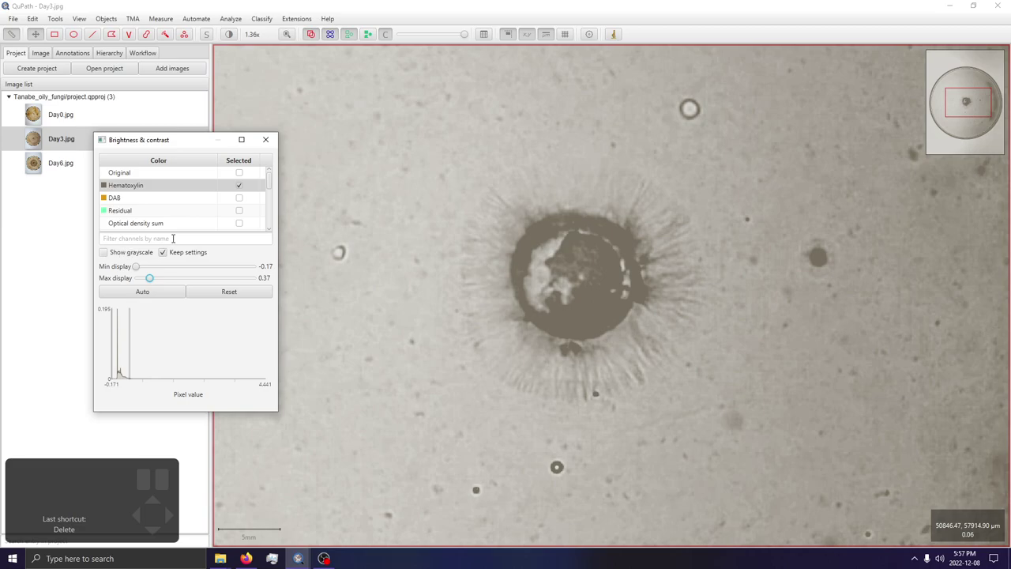
left_click(265, 140)
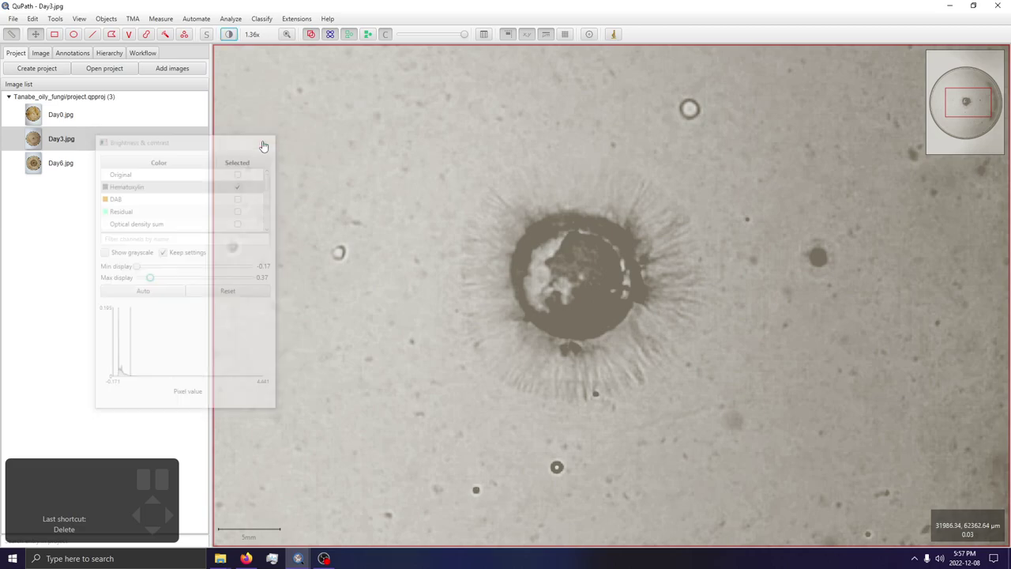
Switch to Firefox to read the forum replies on quantifying mycelium area, and return to the Day3.jpg image in QuPath.
left_click(246, 559)
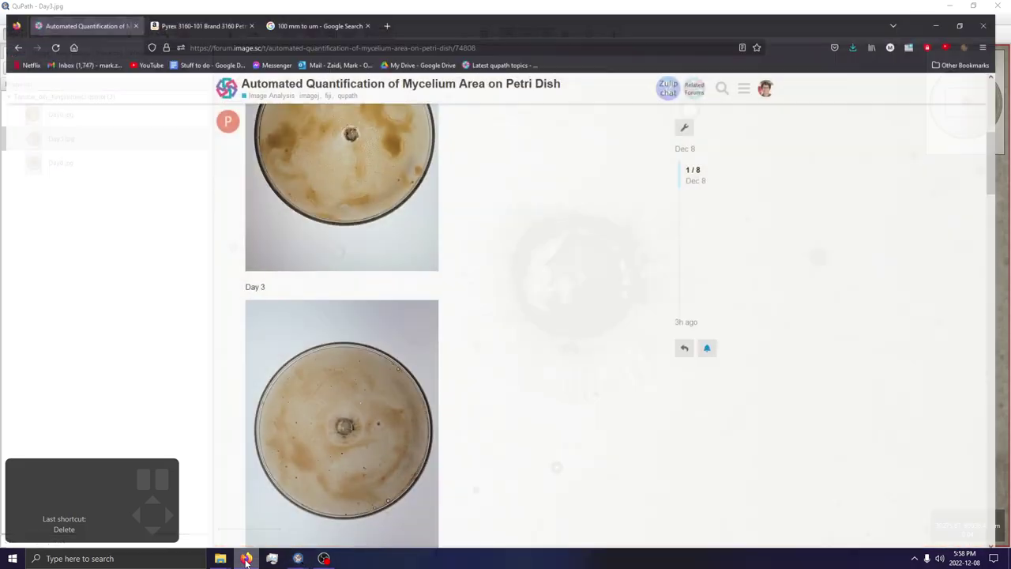
scroll(542, 417, "down", 10)
left_click(433, 314)
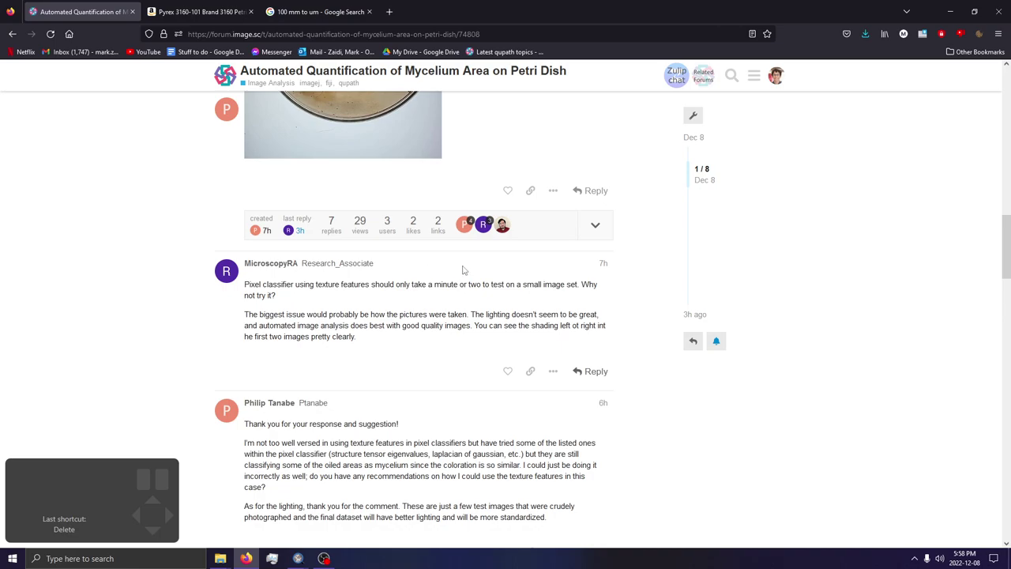
left_click(950, 11)
scroll(603, 286, "down", 5)
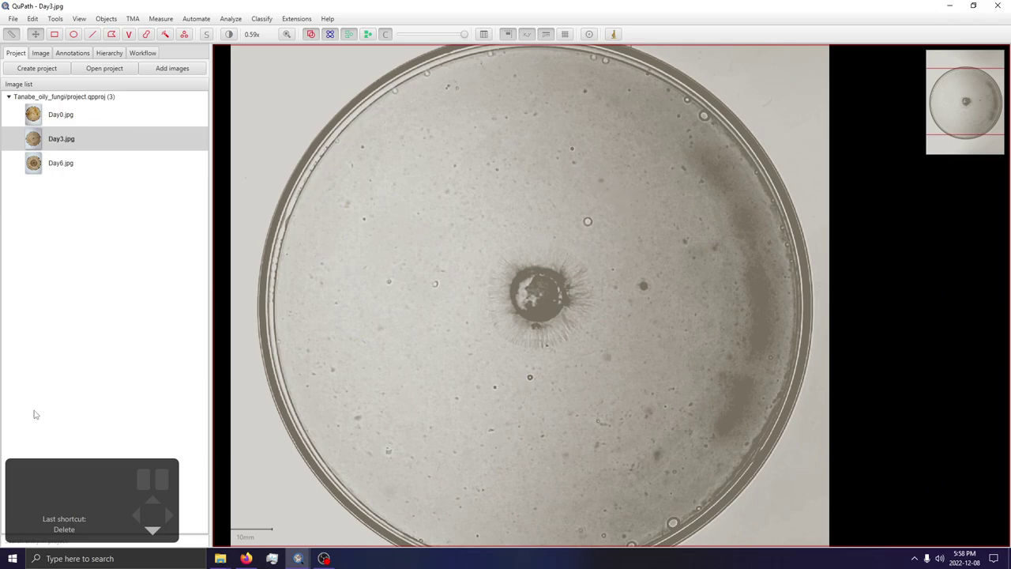
Choose the Ignore* class for annotating and display Day3.jpg in its Original colours.
left_click(72, 53)
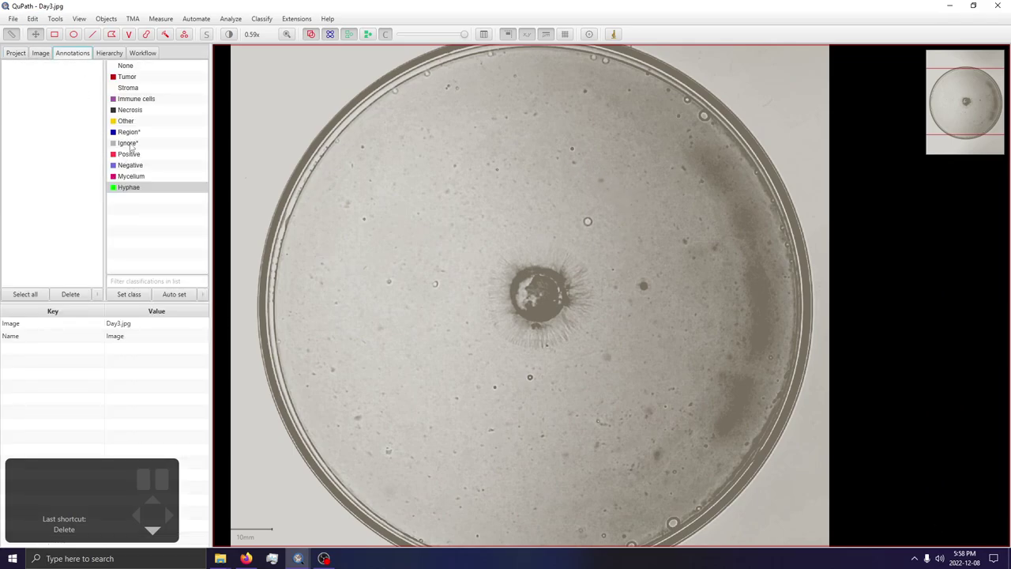
left_click(128, 143)
left_click_drag(316, 75, 369, 168)
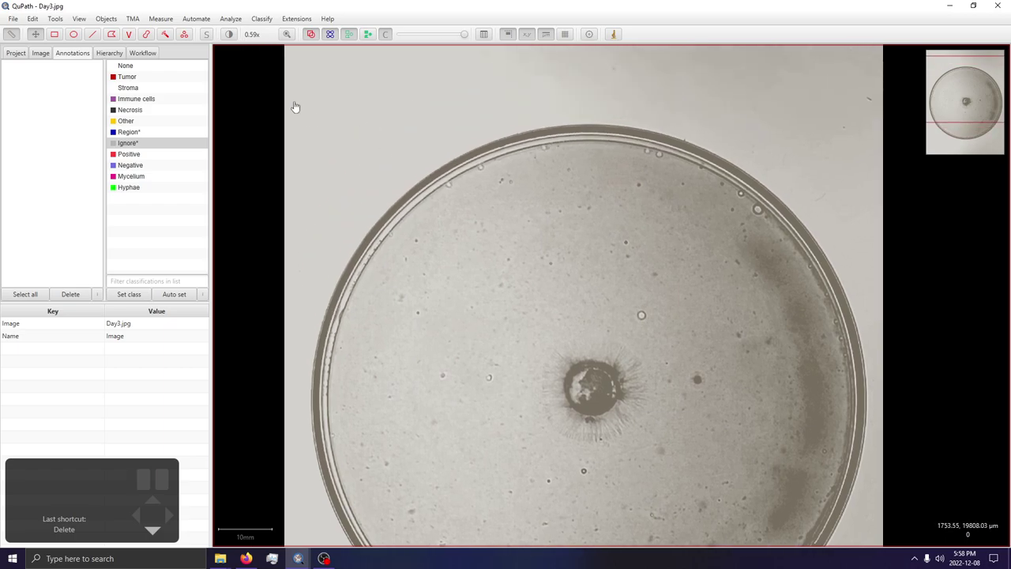
left_click(229, 34)
left_click(559, 129)
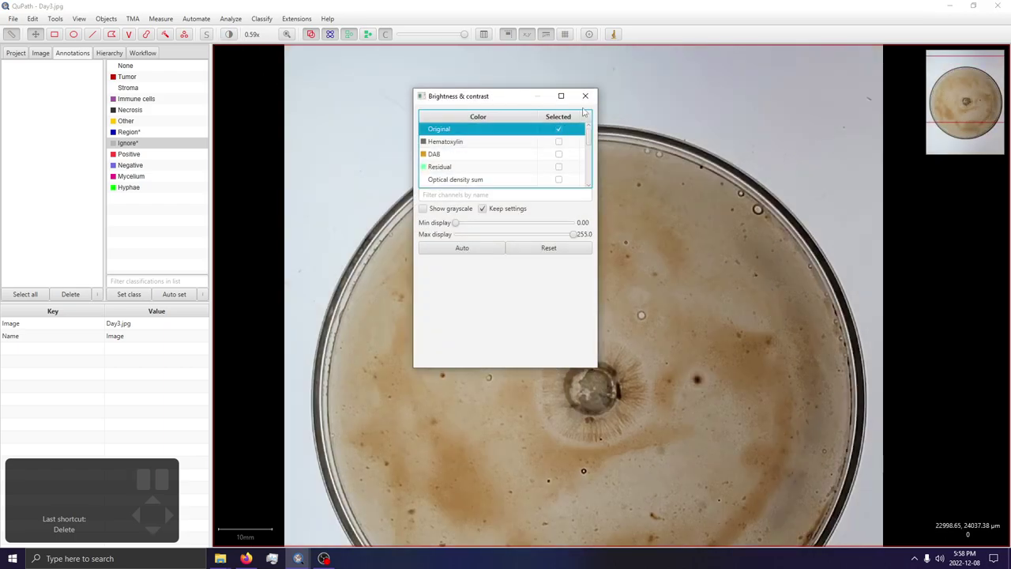
left_click(585, 96)
Set classes automatically for new annotations and mark the background outside the dish's upper-left rim as Ignore* with the Wand tool.
scroll(674, 340, "up", 1)
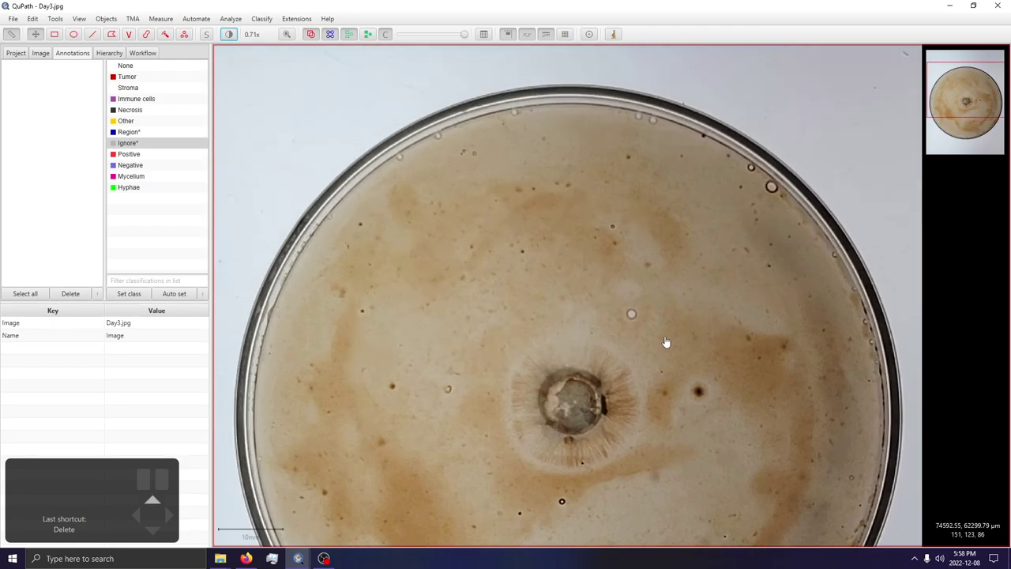
left_click_drag(777, 421, 751, 197)
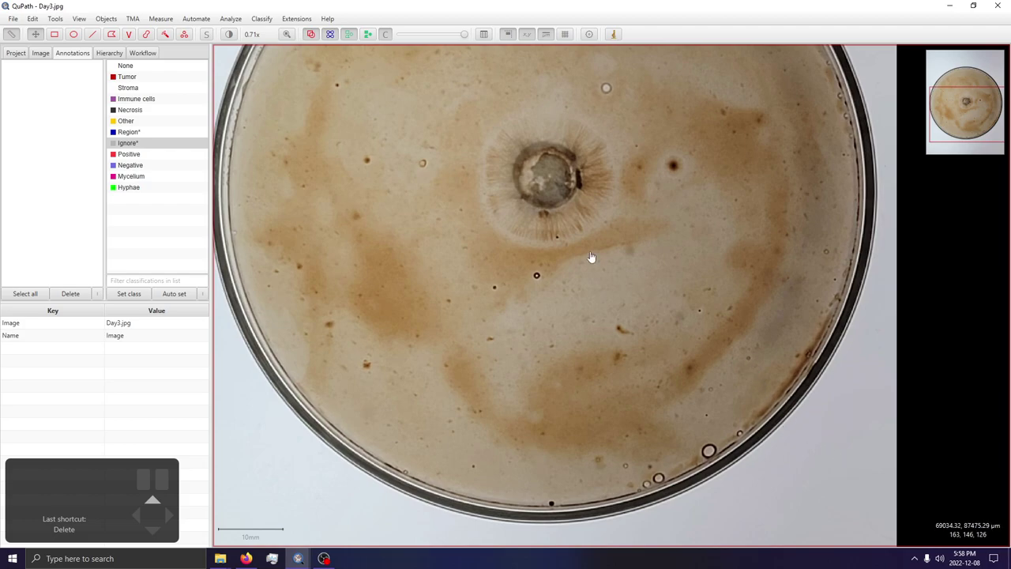
scroll(572, 273, "down", 3)
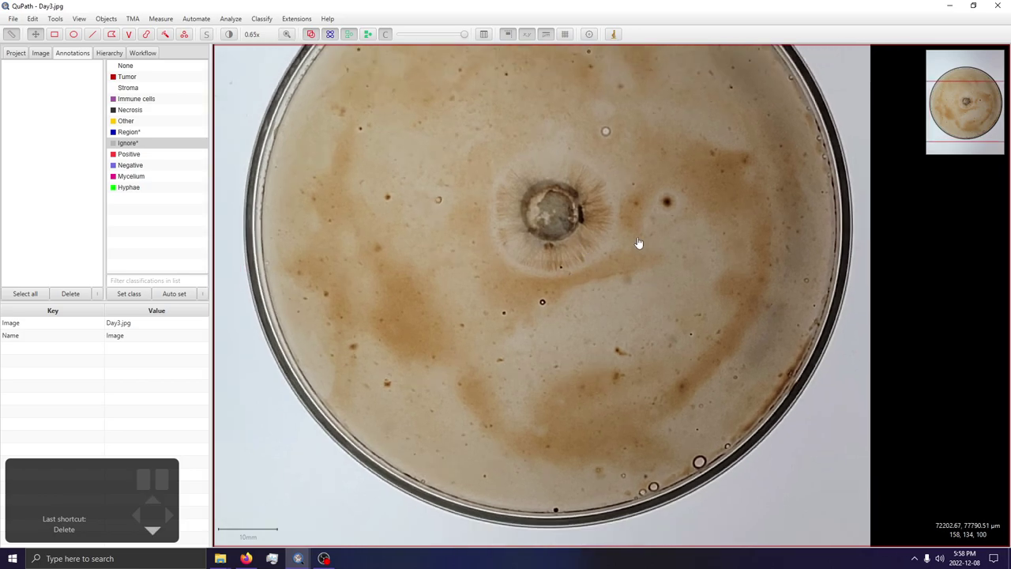
scroll(637, 241, "down", 3)
left_click(166, 34)
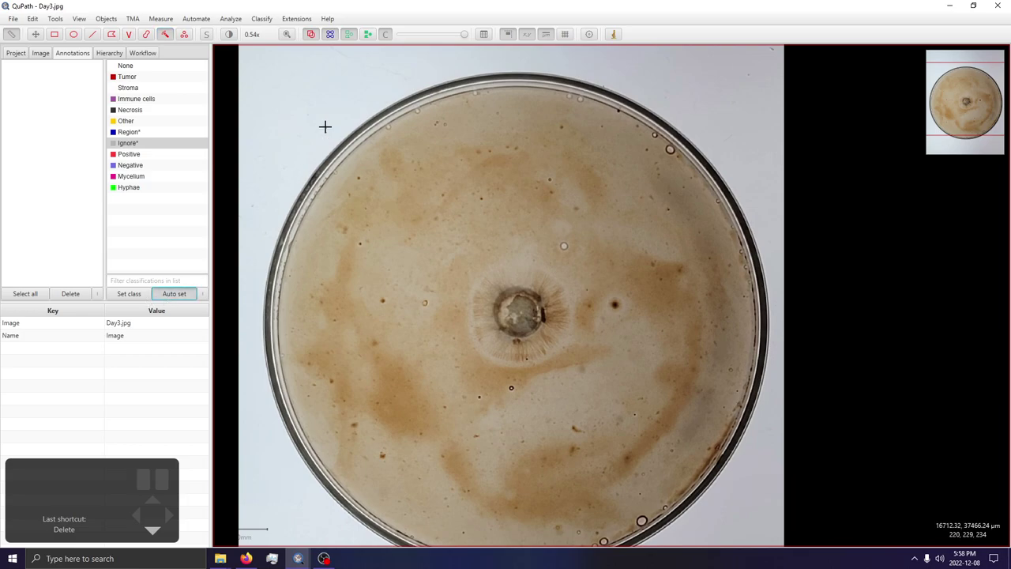
mouse_move(323, 111)
left_mouse_down()
mouse_move(330, 82)
mouse_move(294, 79)
left_mouse_up()
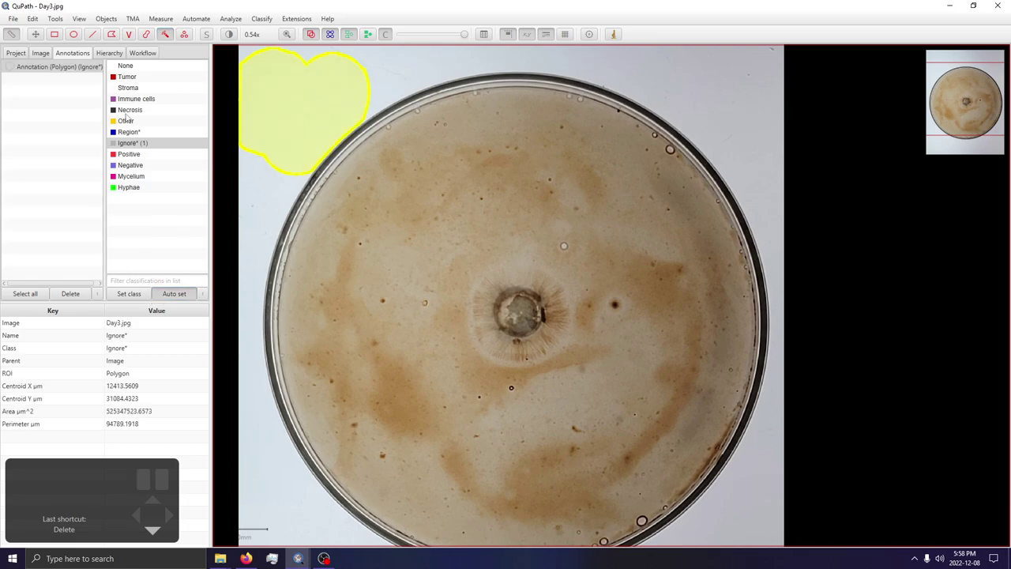
Add an annotation class named "glass" to the class list.
right_click(120, 253)
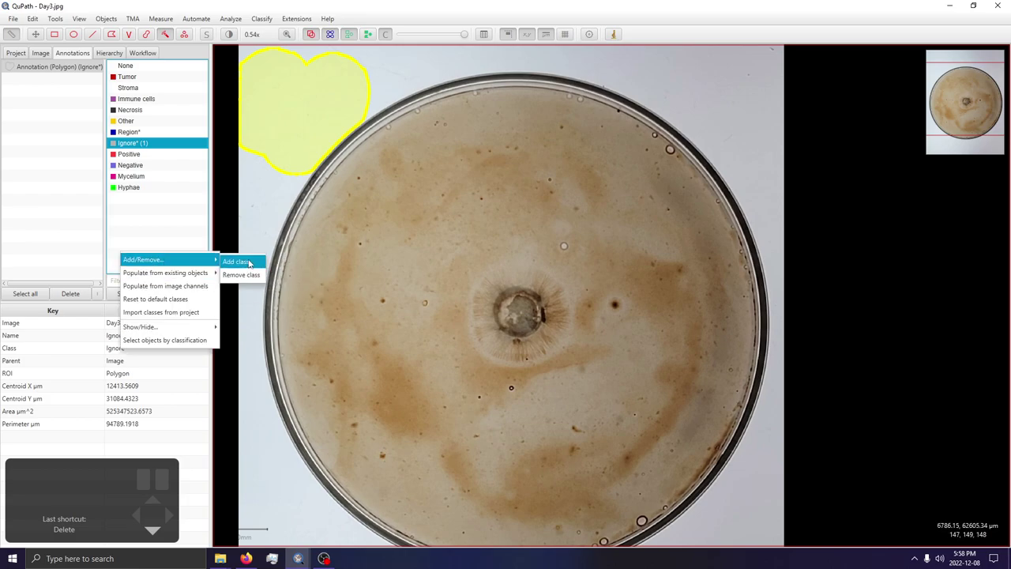
left_click(237, 262)
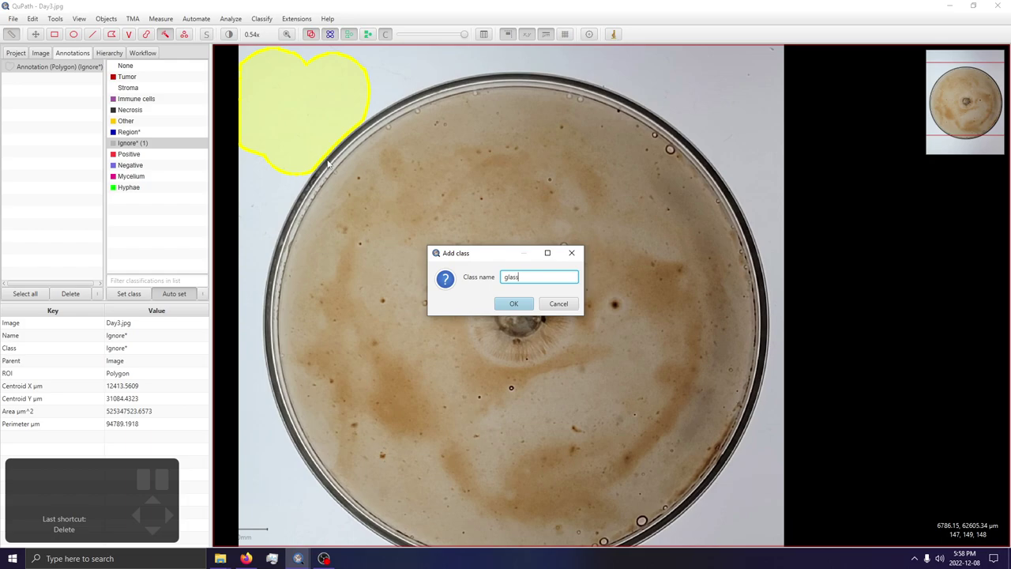
left_click(515, 304)
scroll(431, 119, "up", 3)
left_click_drag(418, 98, 466, 79)
key("ctrl+z")
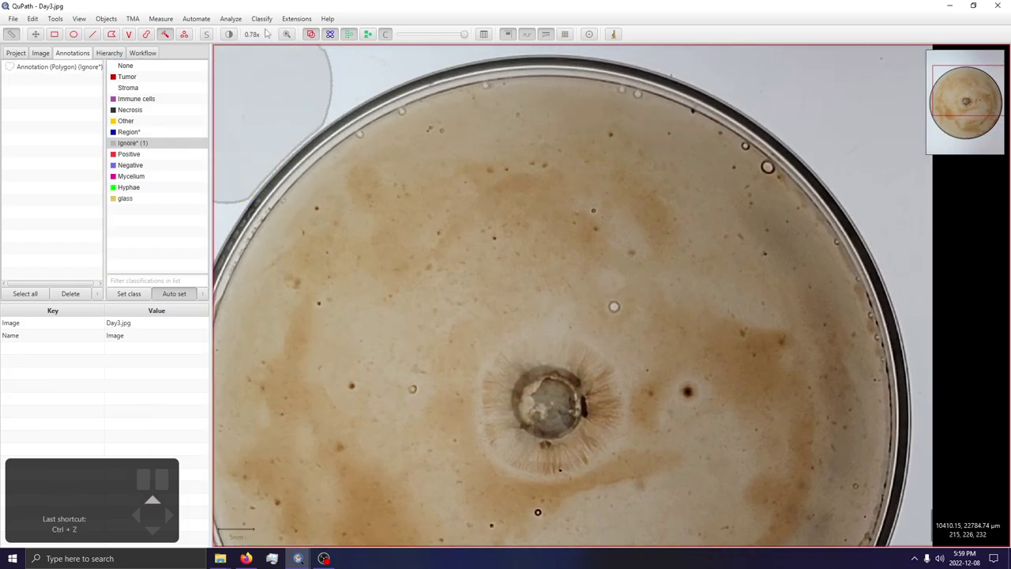
Brush Ignore* annotations along the dish's glass rim at its top, upper-right and lower-left sections.
left_click(146, 34)
scroll(445, 82, "up", 2)
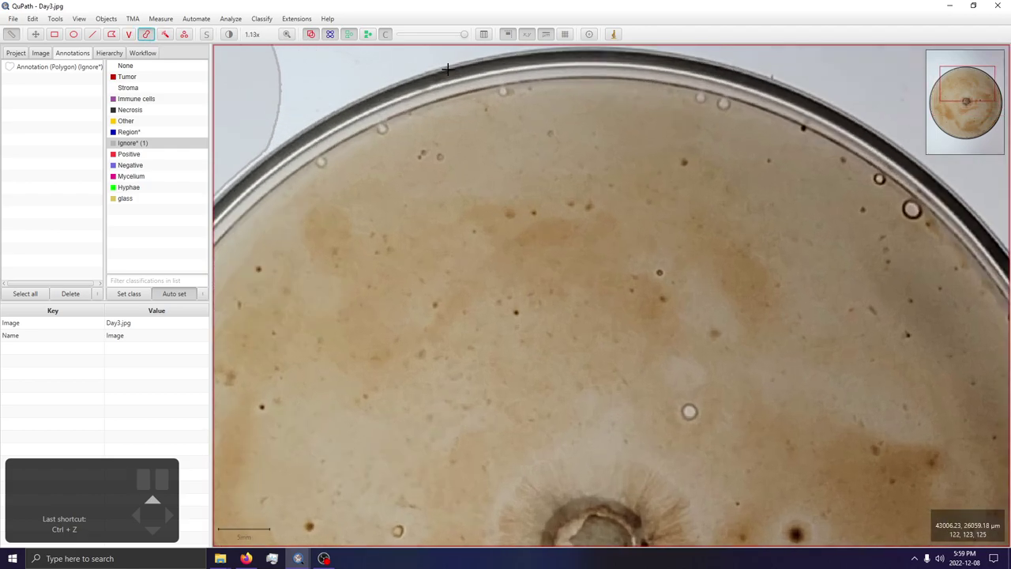
mouse_move(450, 80)
left_mouse_down()
mouse_move(569, 63)
mouse_move(684, 69)
mouse_move(817, 103)
left_mouse_up()
scroll(821, 111, "up", 2)
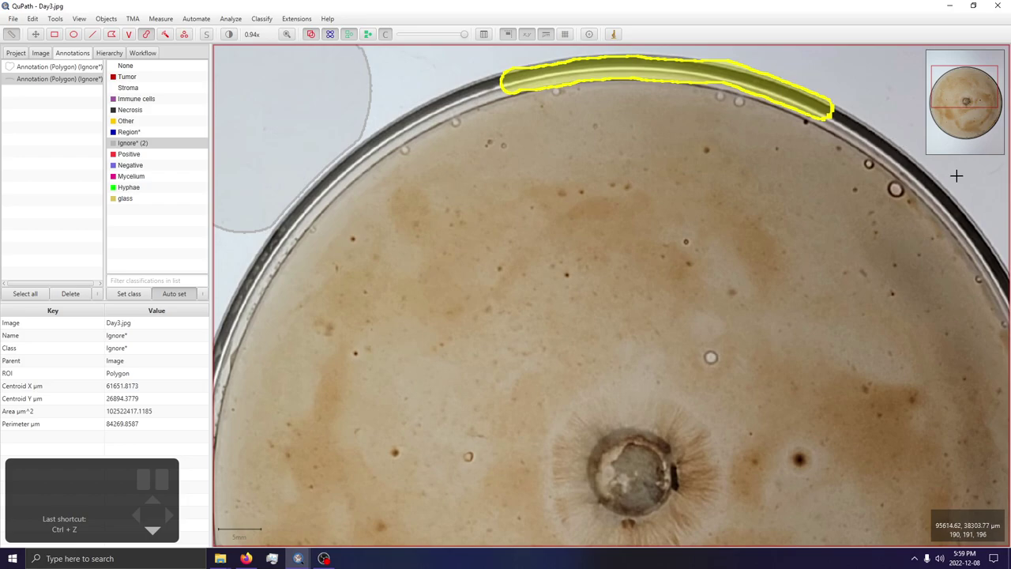
mouse_move(874, 168)
left_mouse_down()
mouse_move(910, 192)
mouse_move(931, 227)
left_mouse_up()
scroll(738, 388, "down", 8)
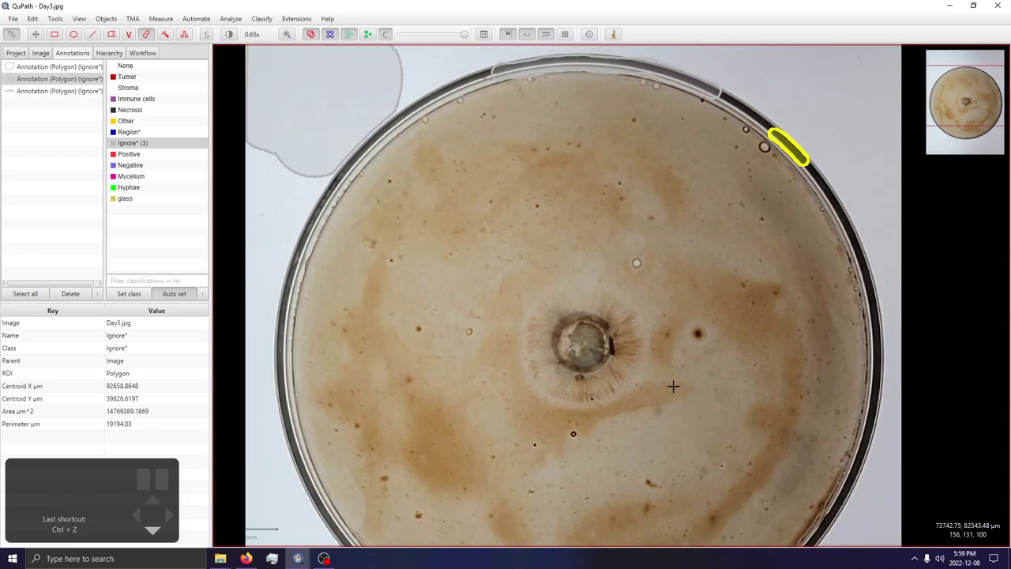
scroll(514, 501, "up", 5)
mouse_move(553, 441)
left_mouse_down()
mouse_move(497, 387)
mouse_move(412, 249)
mouse_move(381, 168)
mouse_move(376, 54)
left_mouse_up()
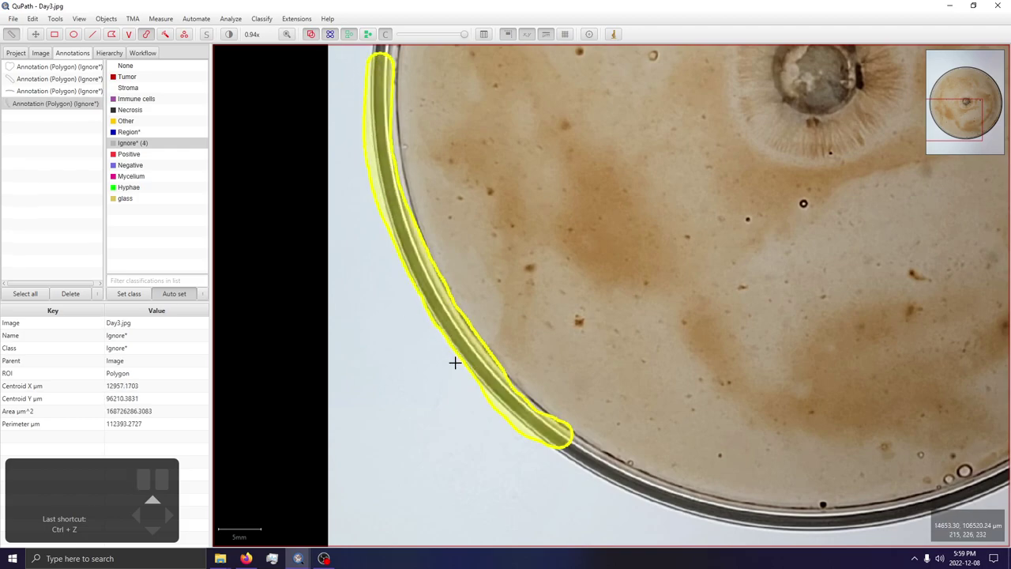
Add an annotation class named "Oil" to the class list.
scroll(735, 249, "down", 3)
scroll(735, 249, "down", 1)
scroll(768, 214, "up", 3)
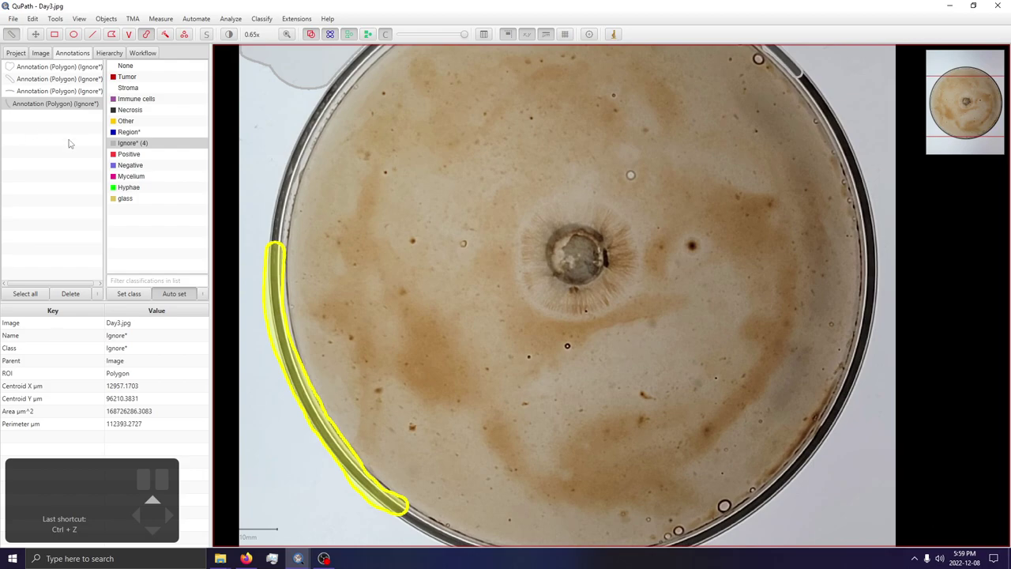
right_click(123, 225)
mouse_move(171, 231)
left_click(255, 232)
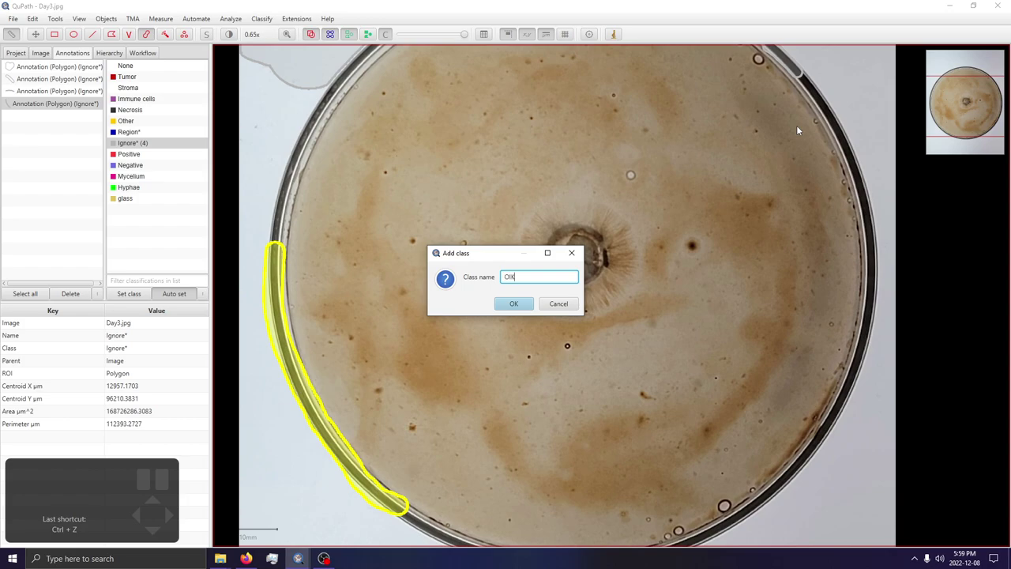
type("Oil")
left_click(513, 300)
Mark the brown oily areas surrounding the central colony as Oil with the Wand tool.
double_click(132, 210)
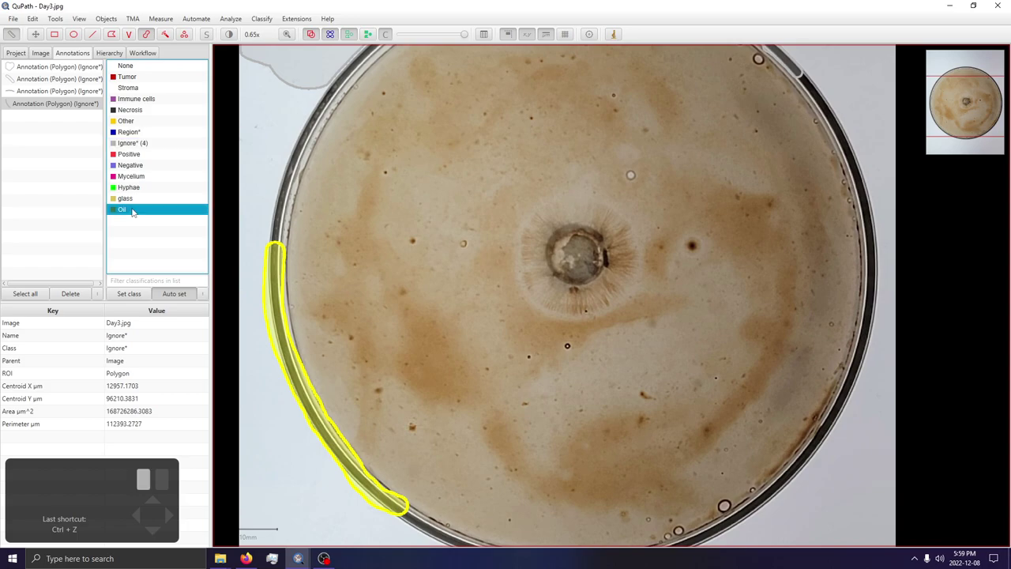
left_click(544, 309)
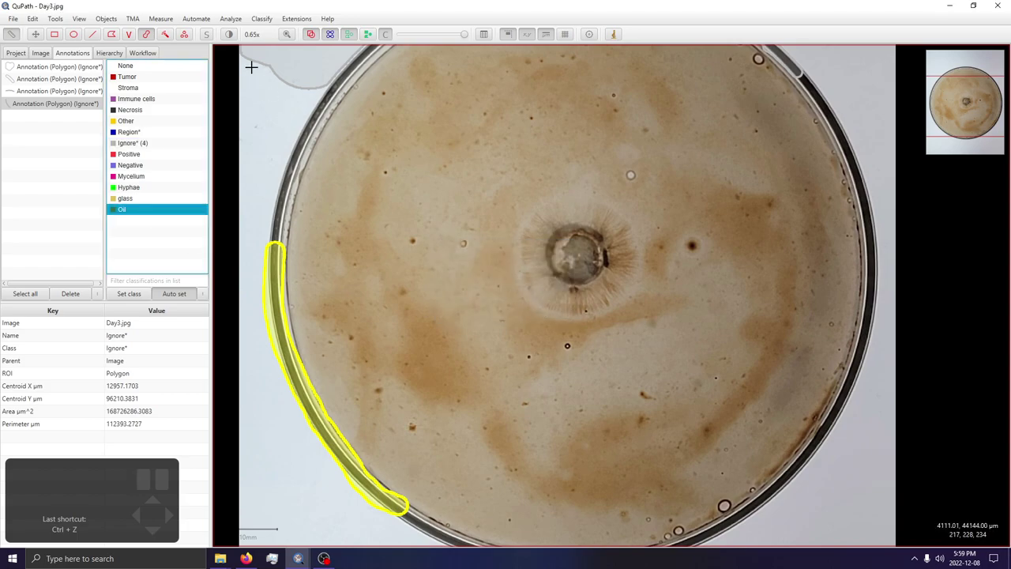
left_click(165, 34)
scroll(566, 240, "down", 2)
mouse_move(454, 237)
left_mouse_down()
mouse_move(466, 160)
mouse_move(493, 127)
mouse_move(617, 126)
mouse_move(686, 196)
mouse_move(697, 279)
mouse_move(678, 324)
mouse_move(636, 353)
mouse_move(593, 363)
mouse_move(468, 296)
mouse_move(442, 300)
left_mouse_up()
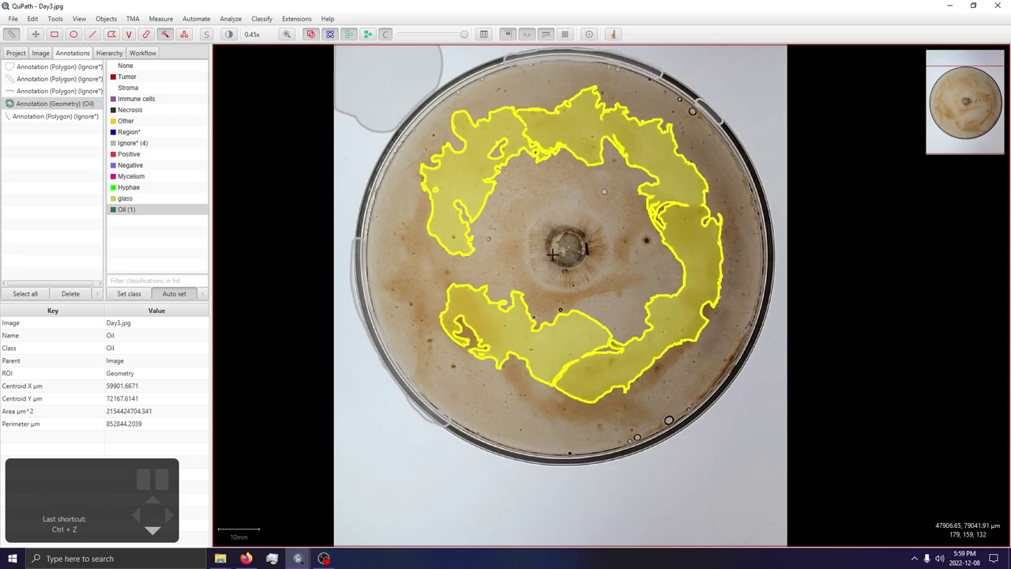
scroll(575, 258, "up", 5)
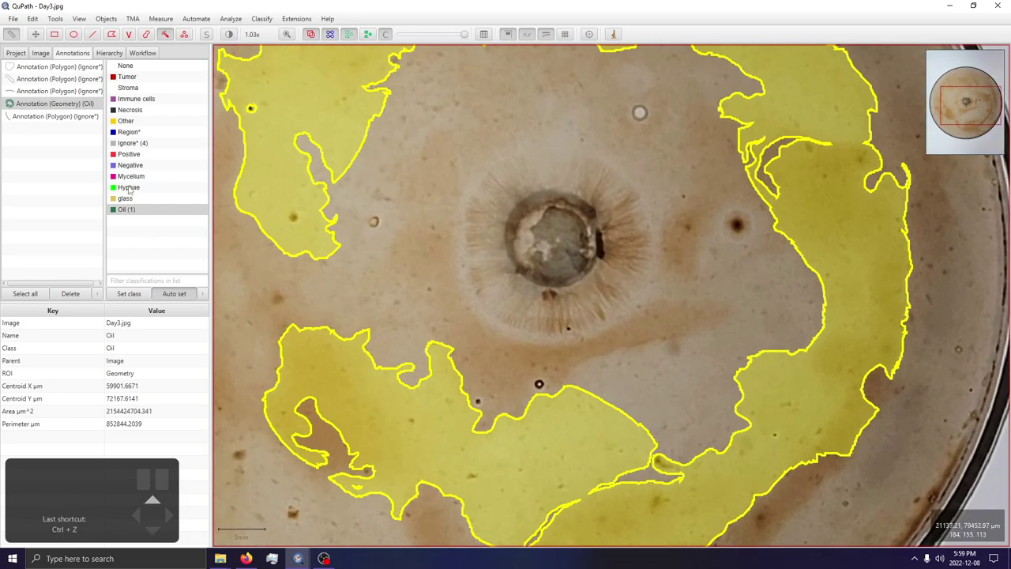
Mark the radiating ring around the central colony as Hyphae with the Wand tool.
left_click(129, 188)
scroll(629, 265, "up", 3)
mouse_move(632, 237)
left_mouse_down()
mouse_move(614, 167)
mouse_move(572, 125)
mouse_move(474, 79)
mouse_move(430, 110)
mouse_move(406, 199)
mouse_move(410, 259)
mouse_move(425, 295)
mouse_move(463, 327)
mouse_move(515, 340)
mouse_move(573, 324)
mouse_move(616, 244)
mouse_move(598, 232)
left_mouse_up()
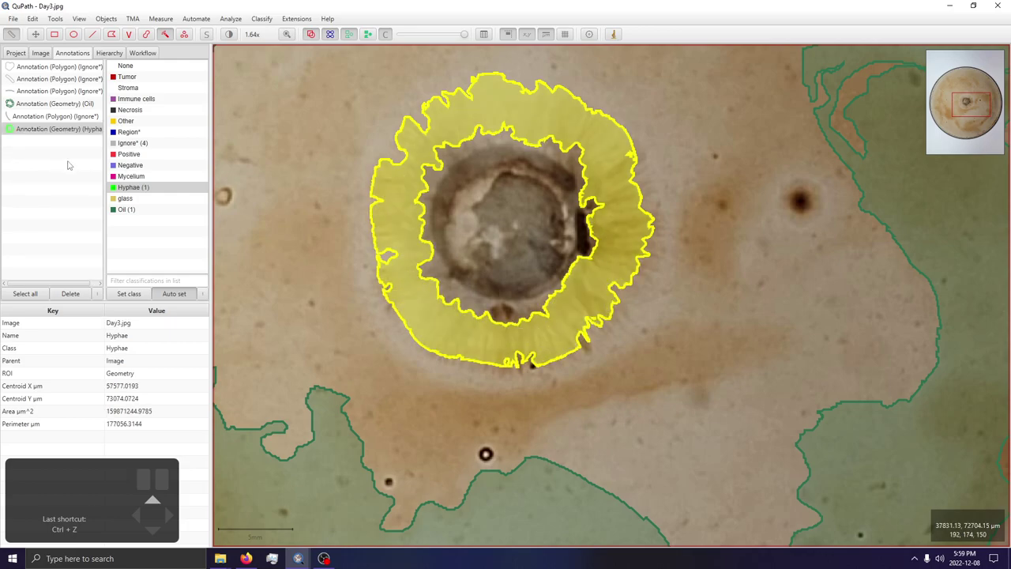
Mark the dark central core inside the Hyphae ring as Mycelium with the Wand tool, undoing the excess stroke.
left_click(126, 175)
mouse_move(506, 237)
left_mouse_down()
mouse_move(523, 202)
mouse_move(482, 177)
mouse_move(506, 158)
mouse_move(545, 164)
mouse_move(472, 163)
mouse_move(448, 228)
mouse_move(466, 252)
mouse_move(504, 219)
mouse_move(427, 234)
mouse_move(491, 232)
mouse_move(456, 197)
mouse_move(502, 160)
mouse_move(531, 162)
mouse_move(556, 187)
mouse_move(552, 243)
mouse_move(542, 272)
mouse_move(519, 284)
mouse_move(478, 275)
mouse_move(463, 247)
mouse_move(473, 214)
mouse_move(518, 206)
left_mouse_up()
key("ctrl+z")
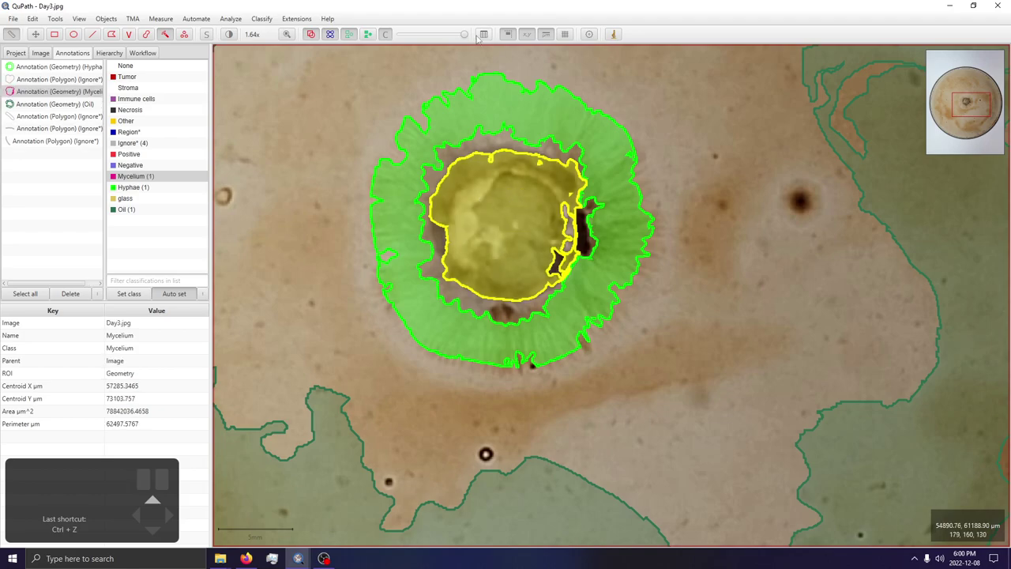
Toggle annotation visibility, clear the selection and vary the overlay opacity to examine the Day 3 annotations across the whole dish.
key("a")
key("a")
left_click(264, 96)
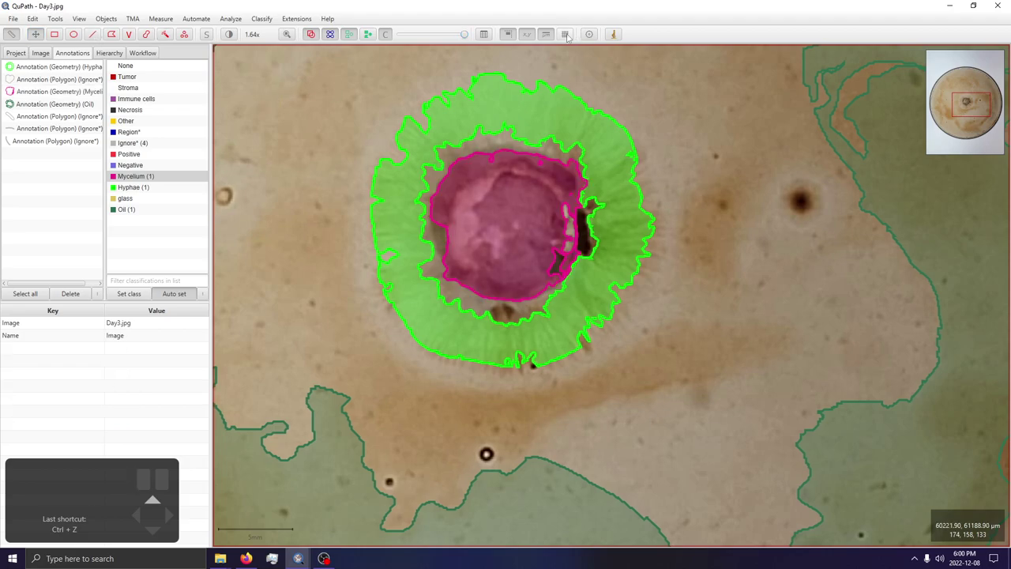
mouse_move(464, 34)
left_mouse_down()
mouse_move(285, 46)
mouse_move(443, 40)
mouse_move(401, 60)
mouse_move(298, 78)
mouse_move(293, 88)
mouse_move(645, 57)
left_mouse_up()
scroll(743, 350, "down", 3)
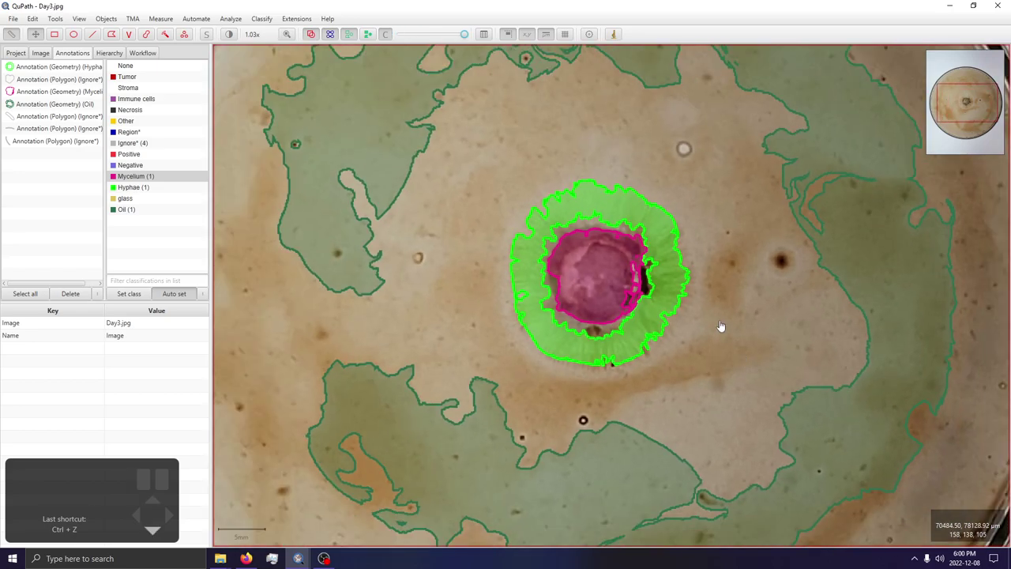
scroll(670, 283, "down", 4)
scroll(590, 246, "down", 2)
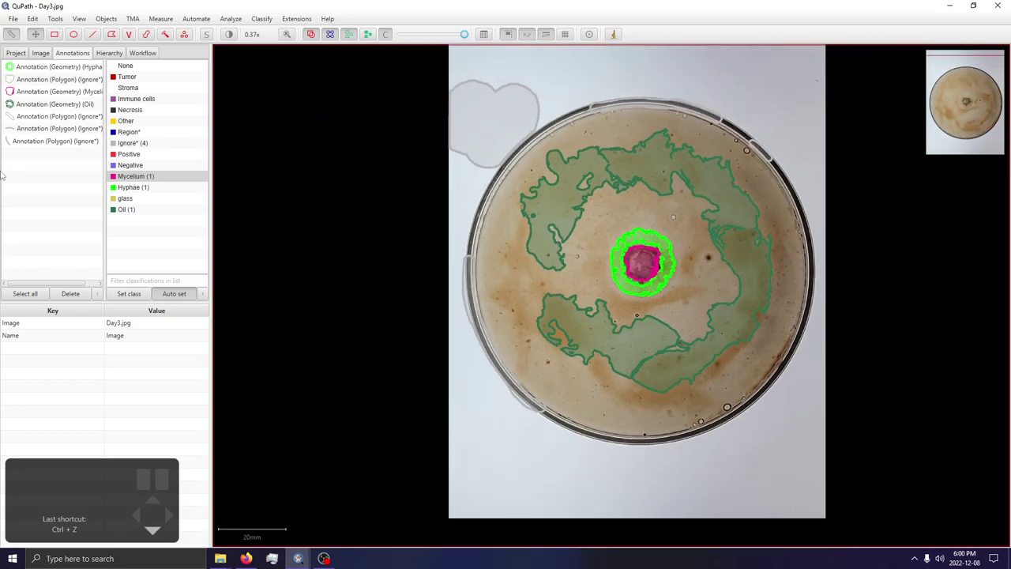
Open Day6.jpg from the project's image list and show its annotations and classes.
left_click(15, 52)
left_click(83, 114)
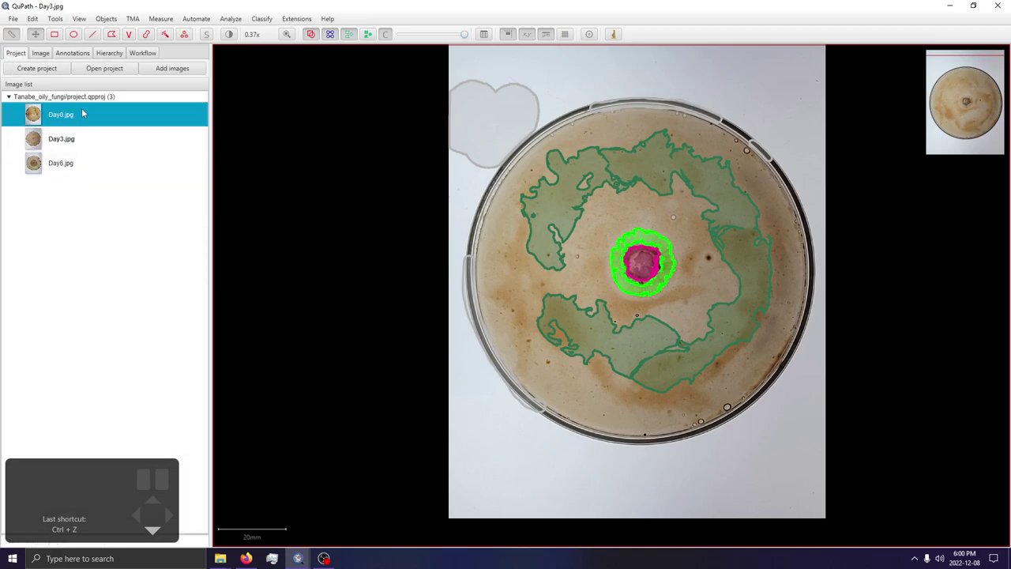
double_click(60, 166)
left_click(491, 297)
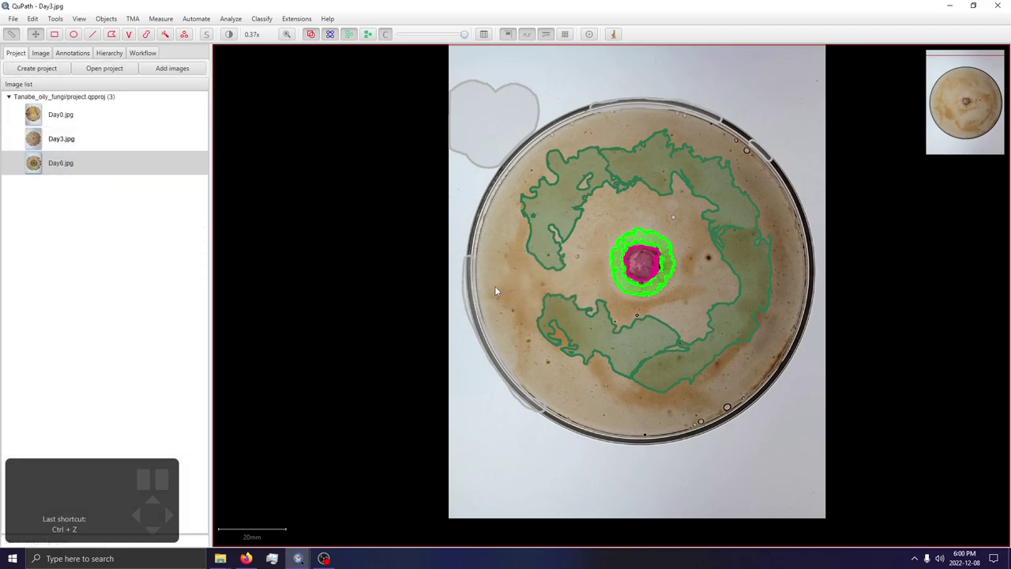
left_click(74, 52)
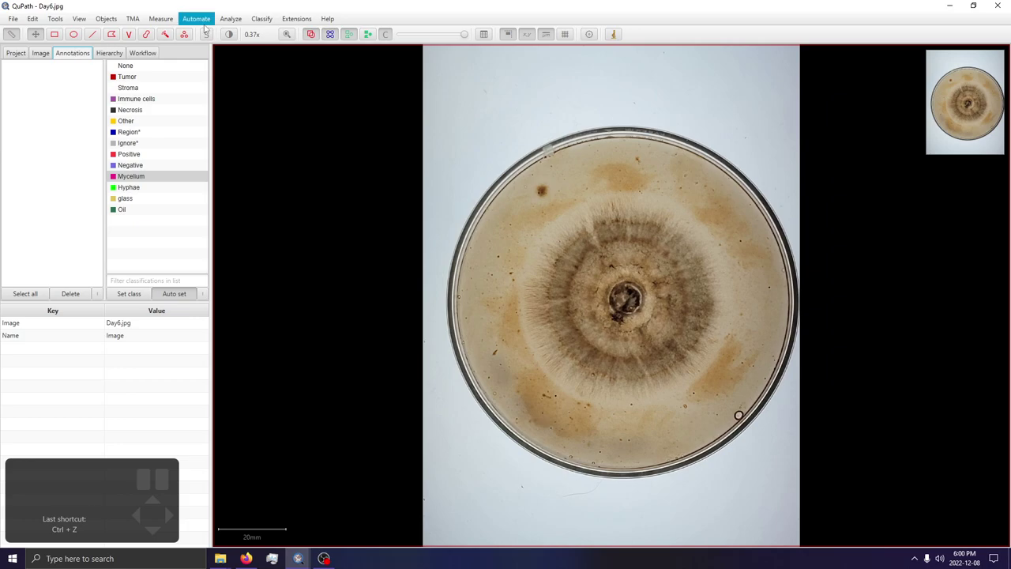
Mark a patch of the pale background outside the dish's upper-left edge as Ignore* with the Wand tool.
left_click(147, 35)
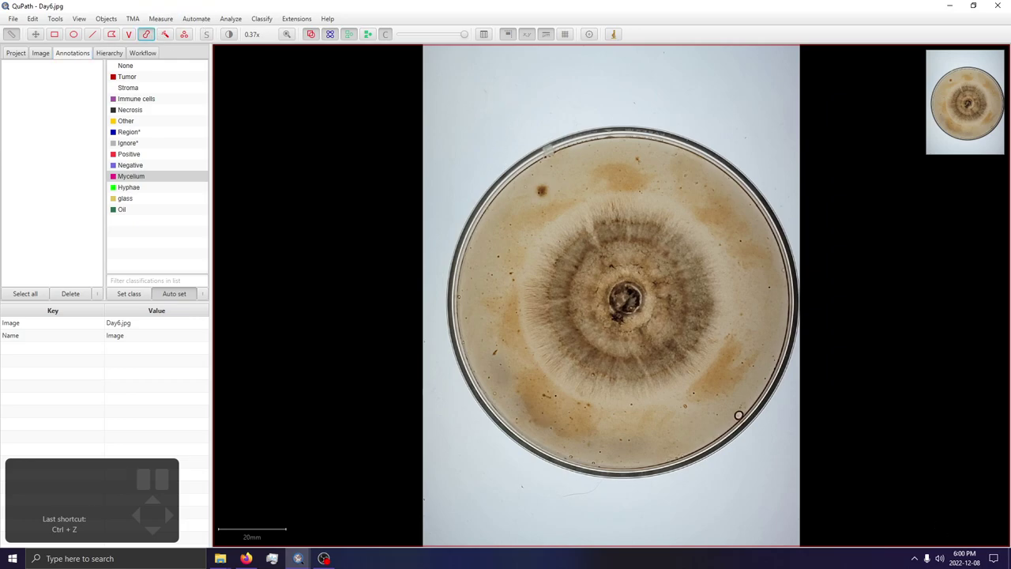
left_click(165, 34)
left_click(128, 143)
mouse_move(478, 87)
left_mouse_down()
mouse_move(474, 124)
mouse_move(497, 106)
left_mouse_up()
Brush a glass annotation along the upper-left section of the dish's rim.
scroll(727, 328, "up", 2)
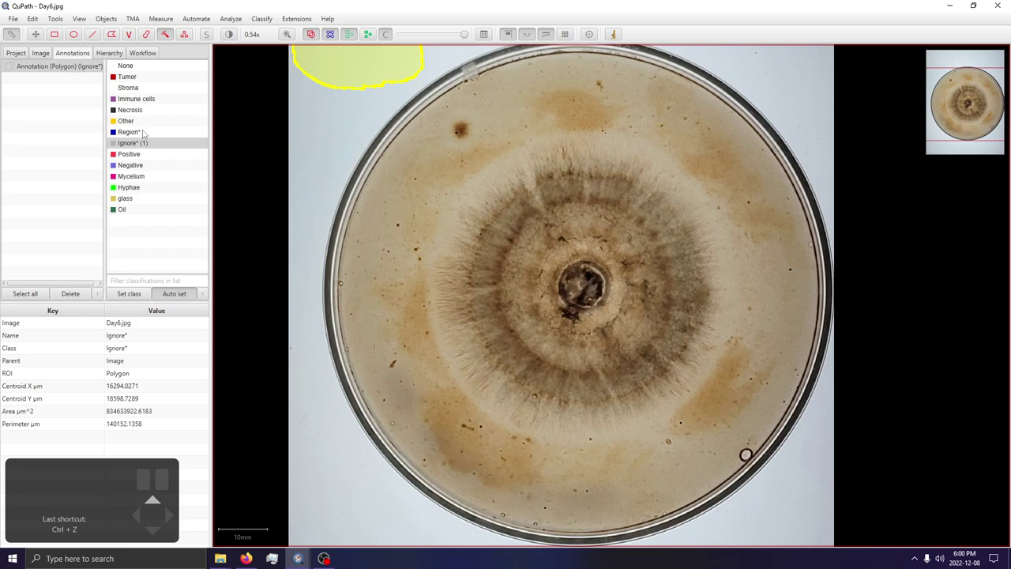
left_click(128, 201)
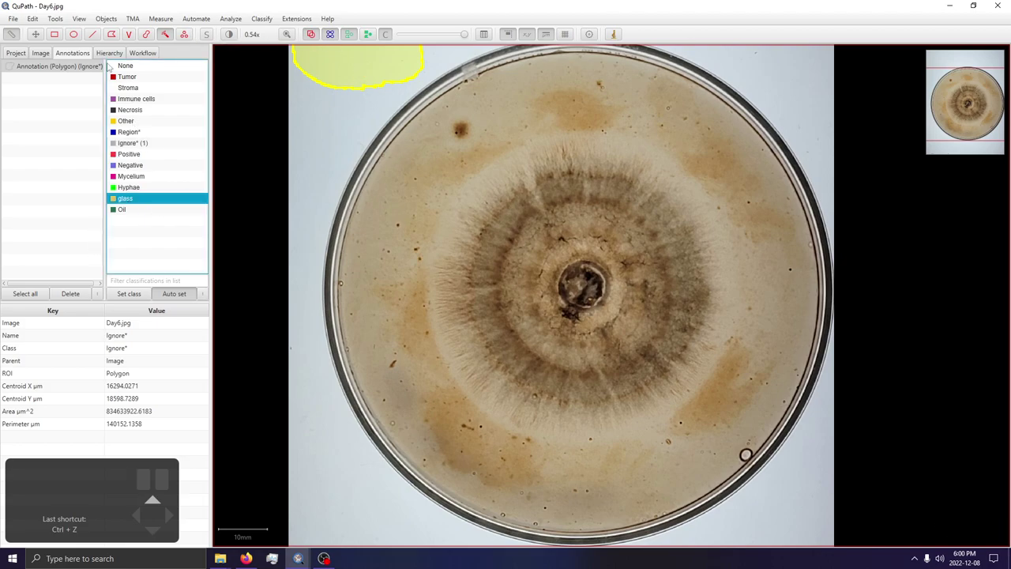
left_click(145, 34)
scroll(414, 190, "up", 2)
left_click_drag(383, 179, 478, 67)
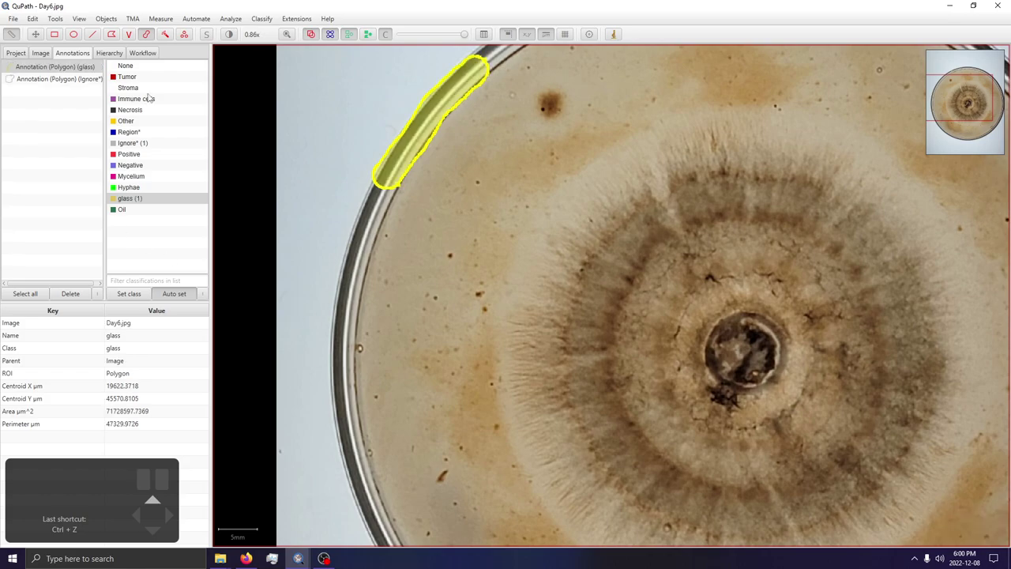
Mark the oily bands along the dish's upper-right and left sides as Oil with the Wand tool.
left_click(136, 210)
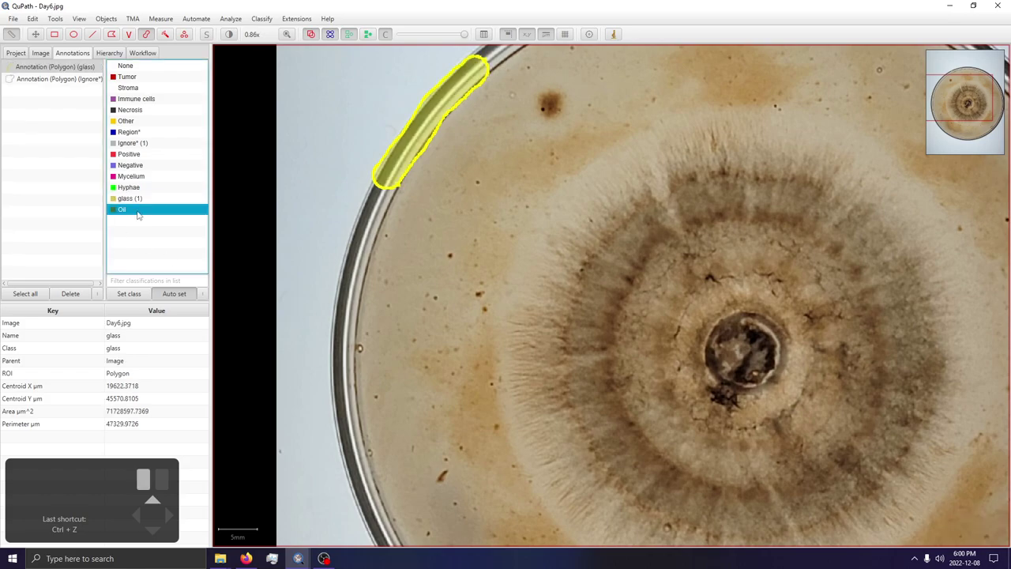
left_click(165, 34)
scroll(416, 289, "down", 2)
mouse_move(509, 126)
left_mouse_down()
mouse_move(611, 118)
mouse_move(665, 139)
mouse_move(741, 191)
mouse_move(770, 241)
left_mouse_up()
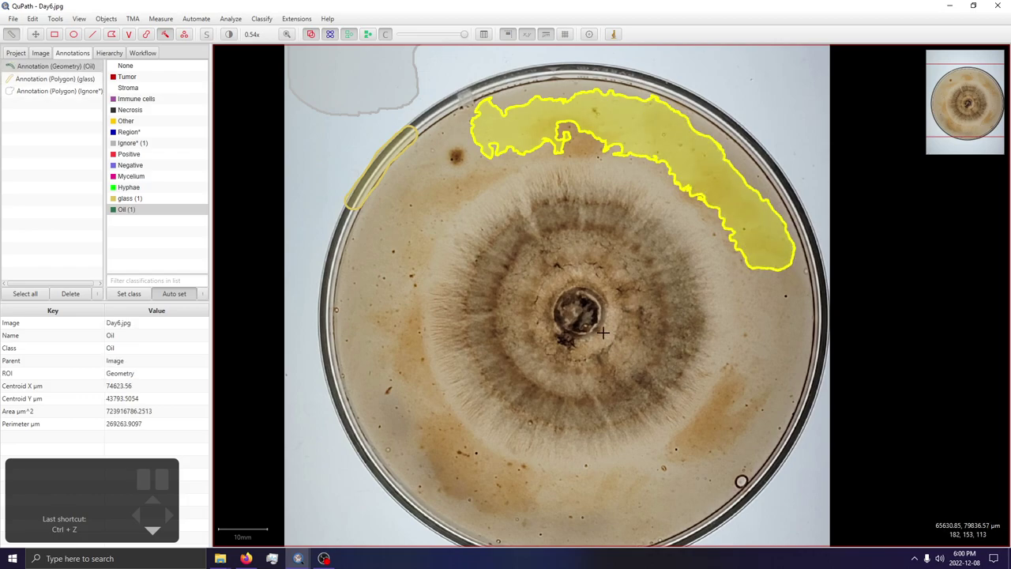
mouse_move(399, 386)
left_mouse_down()
mouse_move(398, 233)
mouse_move(438, 174)
mouse_move(402, 221)
left_mouse_up()
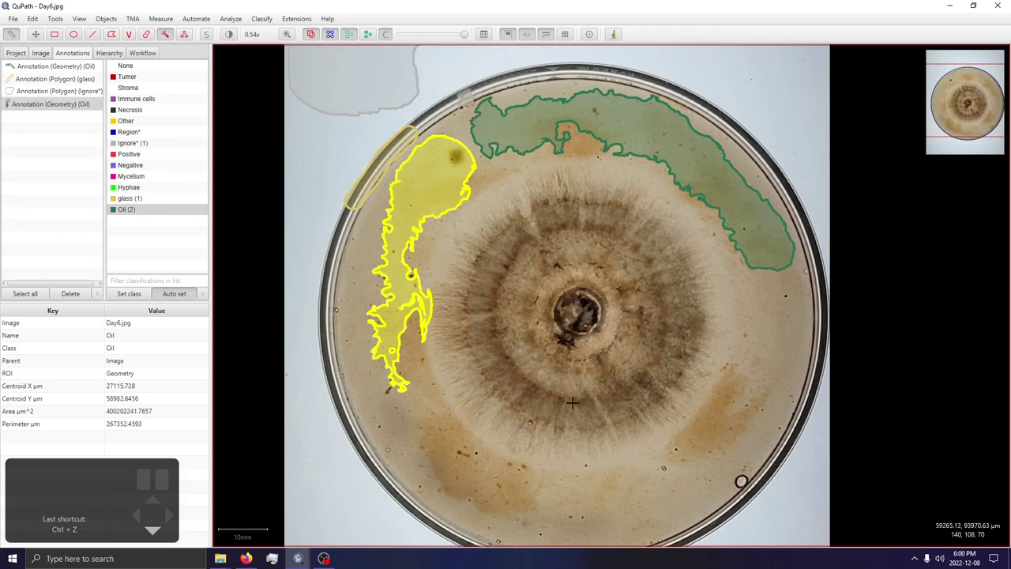
scroll(423, 328, "up", 2)
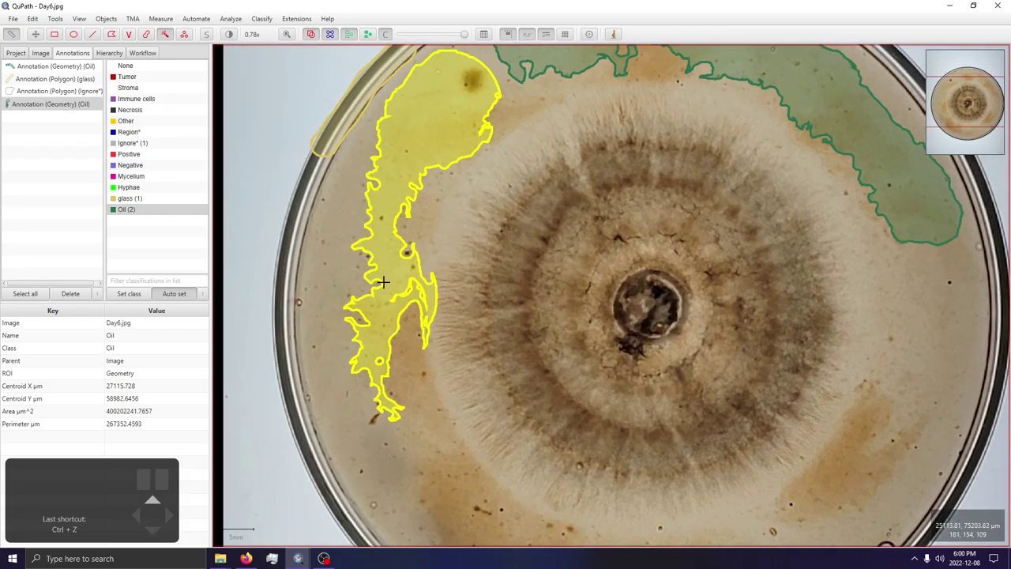
Trim the stray branch off the inner side of the long Oil annotation near the dish's left rim with the Wand tool.
scroll(420, 332, "up", 2)
left_click_drag(438, 250, 437, 304, "alt")
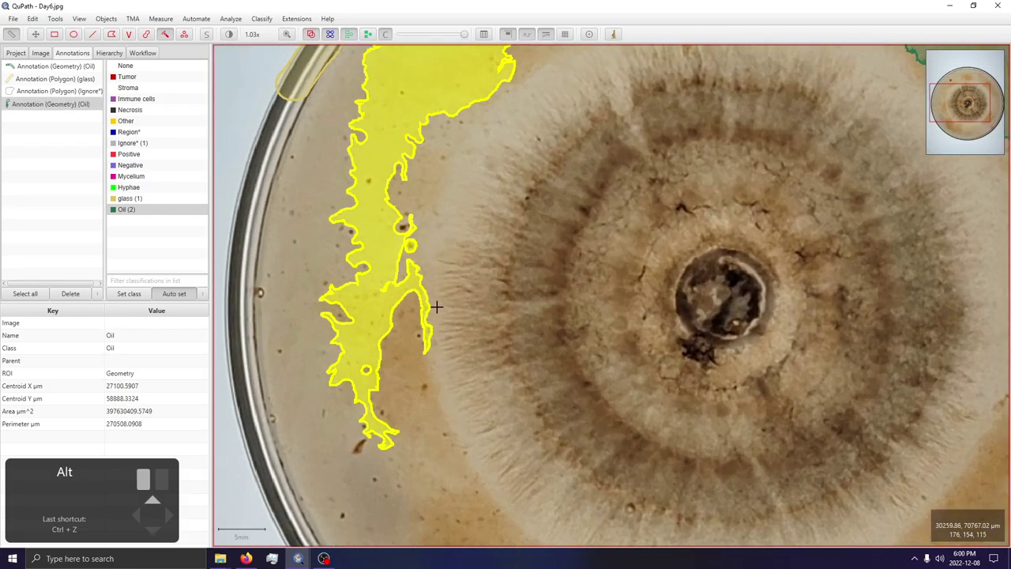
mouse_move(426, 339)
left_mouse_down("alt")
mouse_move(424, 286)
mouse_move(426, 316)
left_mouse_up("alt")
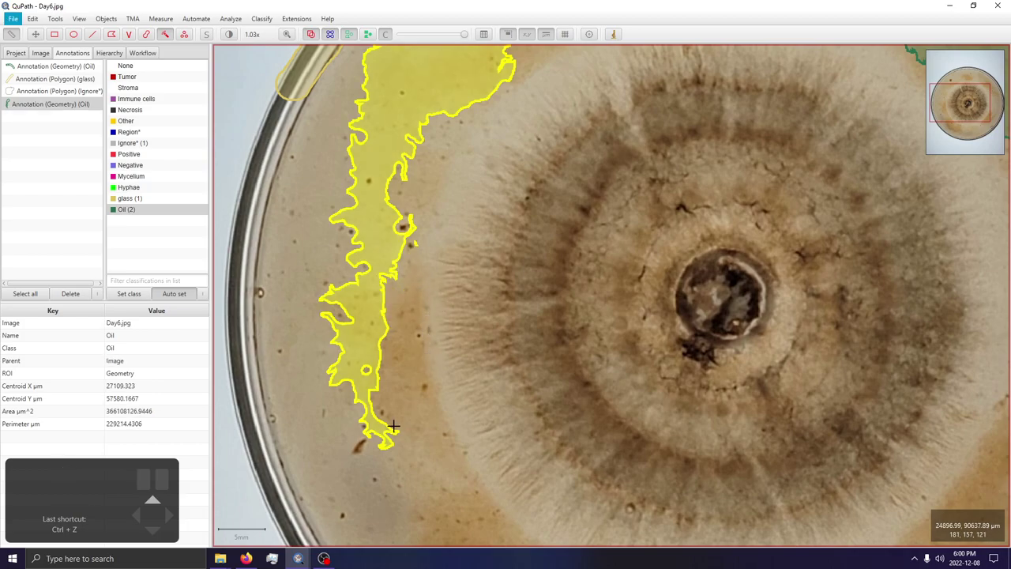
Paint an Oil annotation of about 84 mm² just below the upper-right Oil region, along the dish's inner edge.
scroll(431, 359, "down", 4)
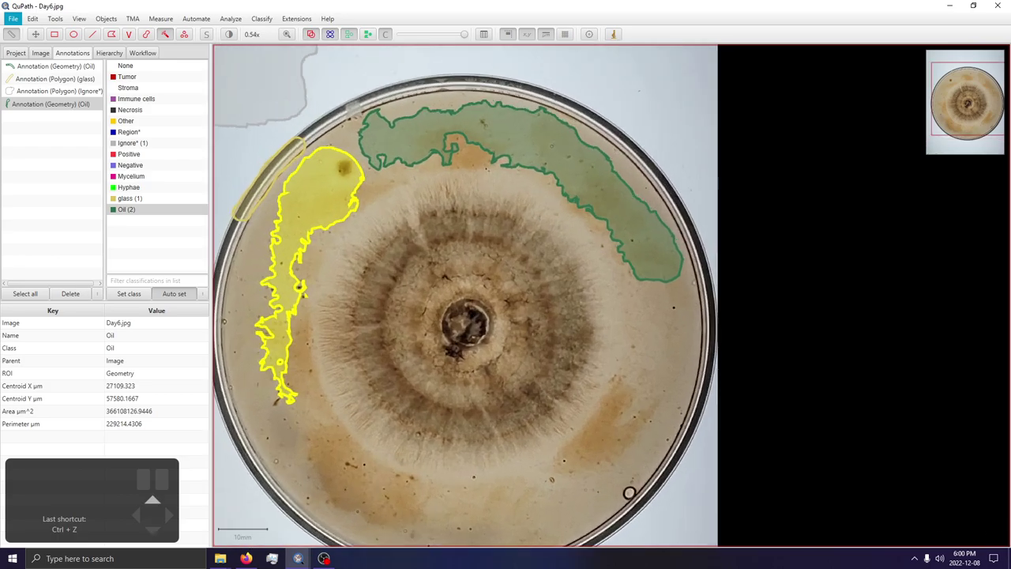
scroll(668, 341, "up", 2)
mouse_move(668, 341)
left_mouse_down()
mouse_move(678, 298)
mouse_move(673, 378)
left_mouse_up()
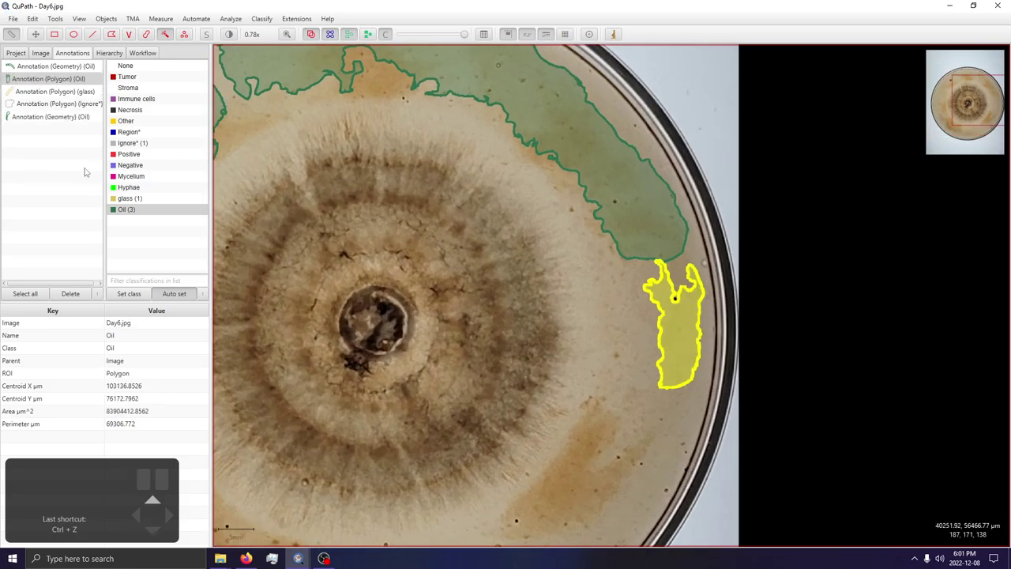
Make Hyphae the active annotation class.
left_click(138, 200)
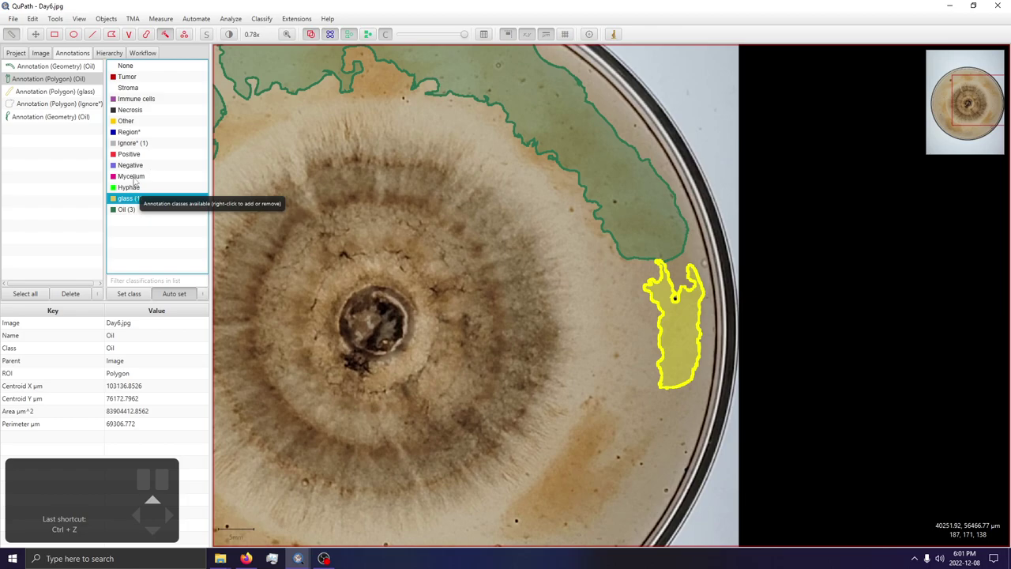
left_click(130, 188)
scroll(574, 293, "down", 2)
mouse_move(520, 277)
left_mouse_down()
mouse_move(529, 255)
mouse_move(516, 214)
mouse_move(481, 193)
mouse_move(511, 233)
left_mouse_up()
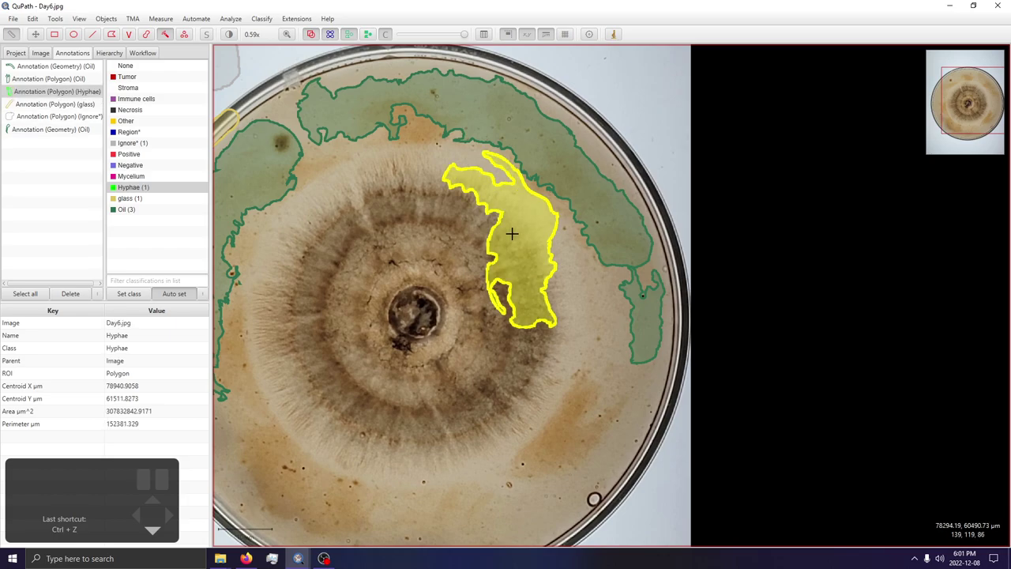
key("ctrl+z")
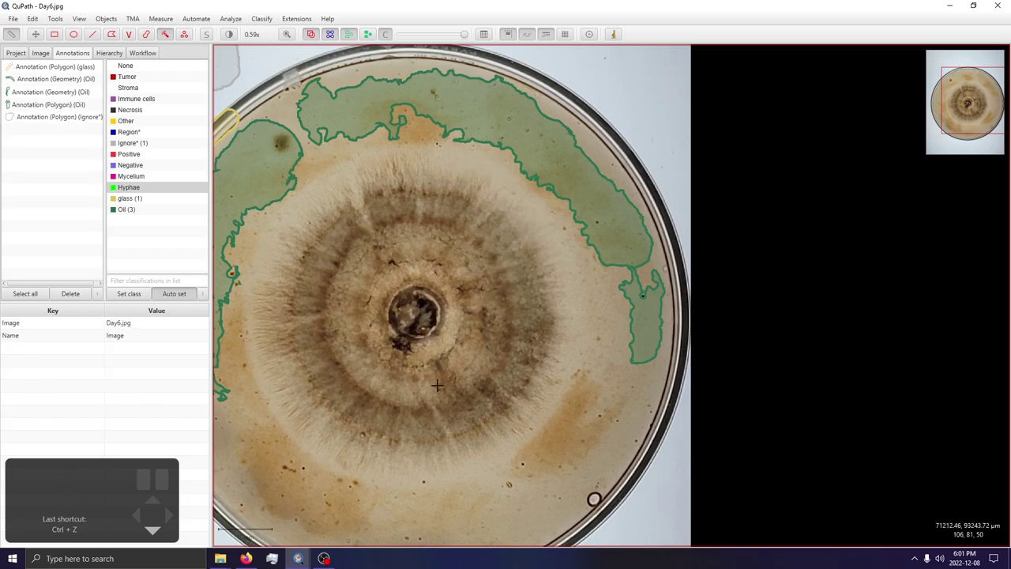
Examine the outer edge of the fungal growth up close, down to individual pixels.
key("alt")
scroll(527, 236, "up", 2)
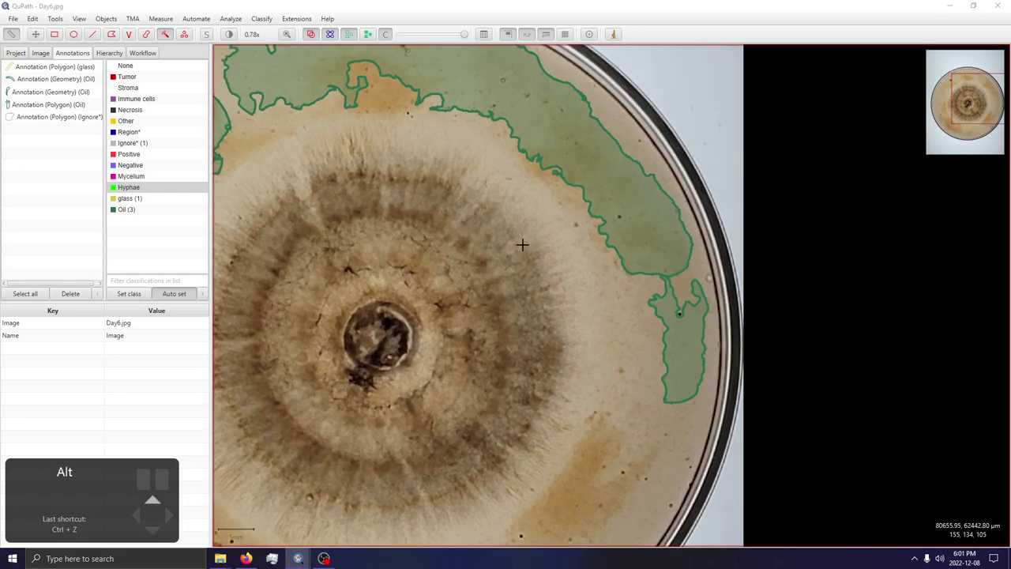
scroll(587, 333, "up", 2)
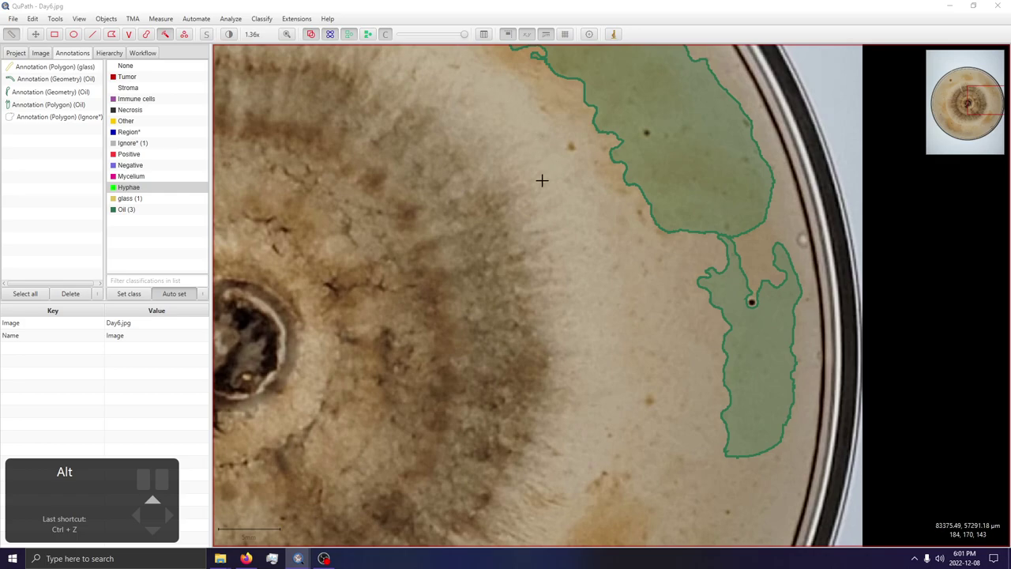
scroll(603, 489, "down", 2)
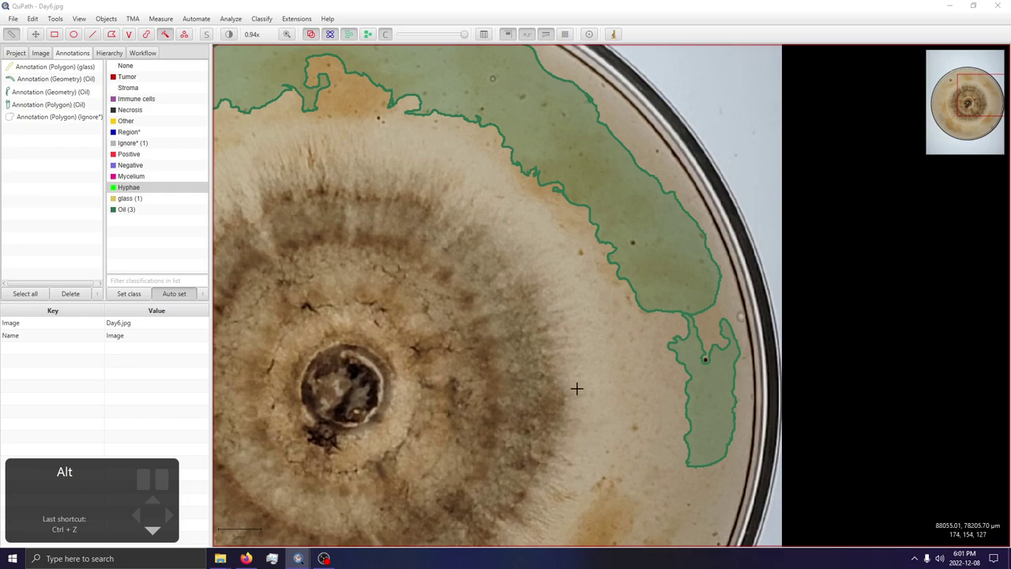
scroll(532, 242, "up", 8)
scroll(528, 235, "up", 2)
scroll(452, 311, "up", 2)
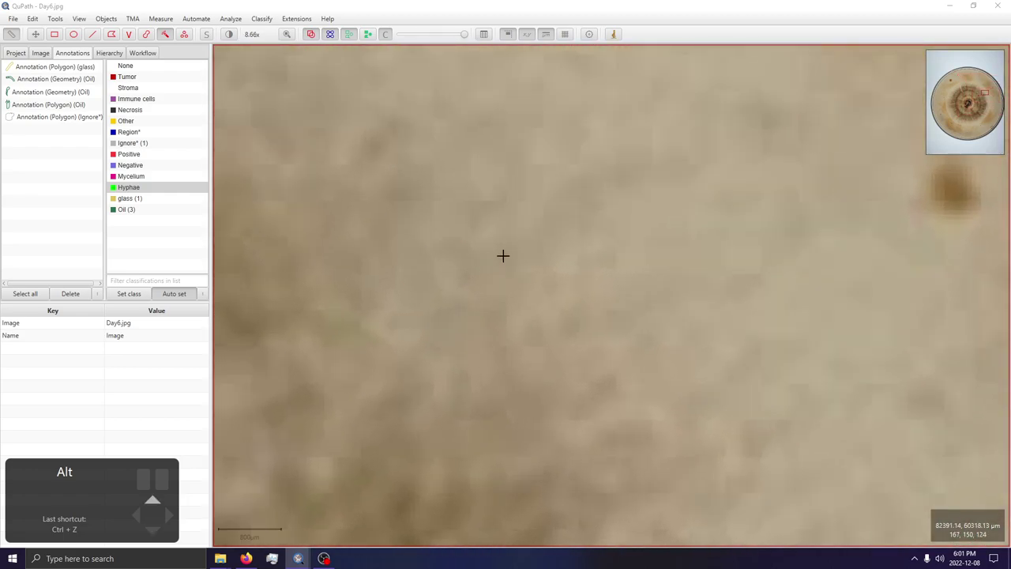
scroll(503, 255, "up", 7)
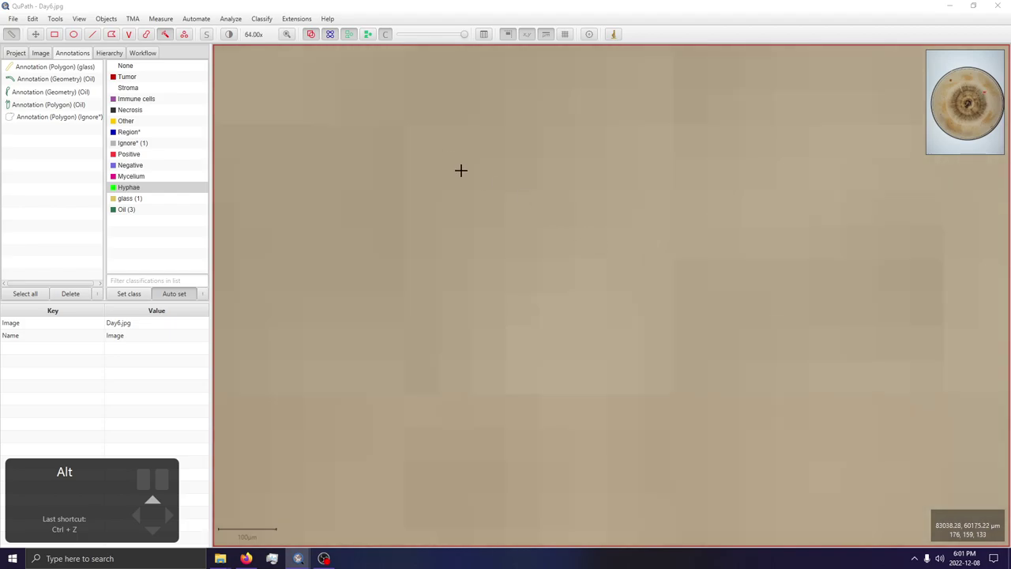
Paint a ring-shaped Hyphae annotation of about 1357 mm² over the dark band surrounding the colony's centre with the Wand tool.
scroll(793, 187, "down", 9)
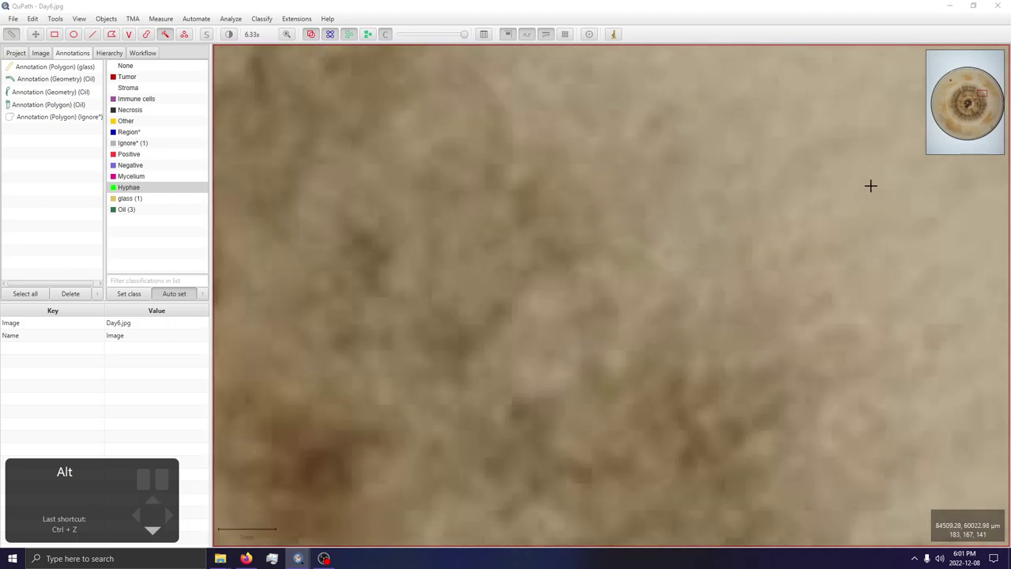
scroll(637, 293, "down", 6)
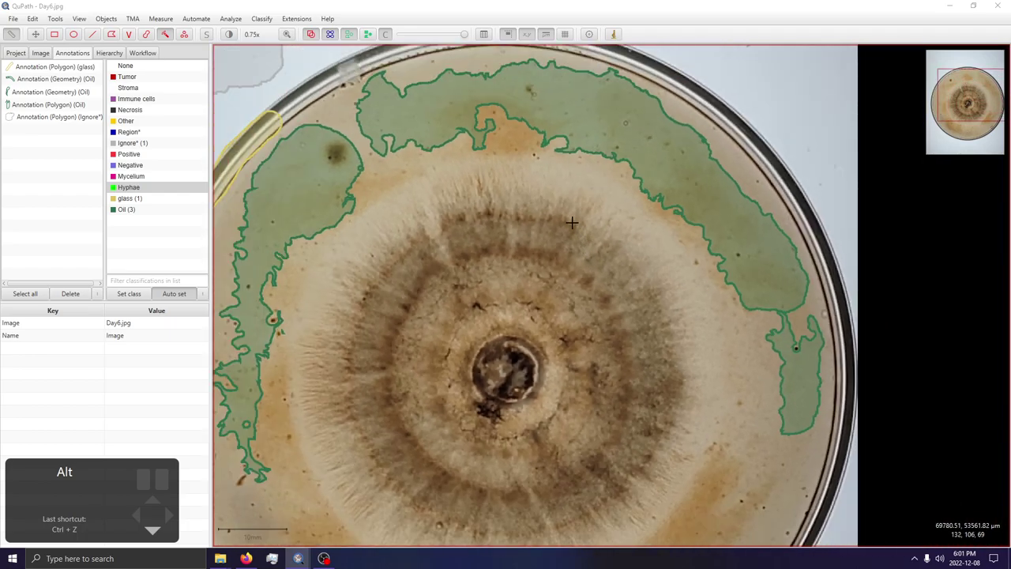
scroll(572, 223, "down", 1)
mouse_move(581, 235)
left_mouse_down()
mouse_move(624, 274)
mouse_move(644, 340)
mouse_move(618, 423)
mouse_move(544, 467)
mouse_move(483, 467)
mouse_move(395, 399)
mouse_move(399, 327)
mouse_move(431, 253)
mouse_move(510, 229)
mouse_move(577, 234)
mouse_move(438, 278)
mouse_move(416, 341)
mouse_move(440, 420)
mouse_move(551, 431)
mouse_move(614, 361)
mouse_move(614, 328)
left_mouse_up()
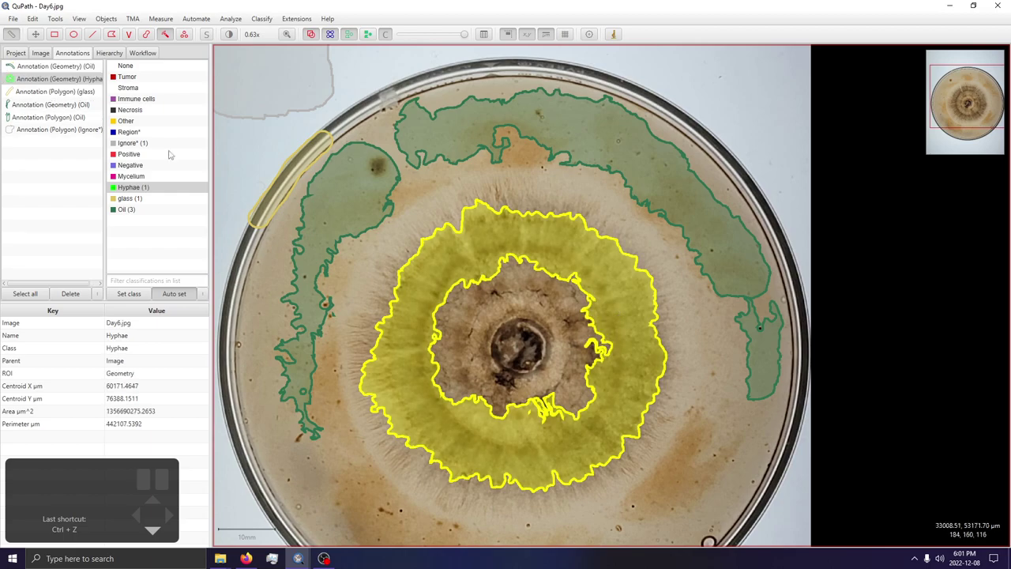
Paint a Mycelium annotation over the dark round plug at the colony's centre.
left_click(131, 176)
scroll(542, 387, "up", 2)
mouse_move(537, 312)
left_mouse_down()
mouse_move(507, 335)
mouse_move(537, 319)
mouse_move(532, 336)
left_mouse_up()
Open Day0.jpg from the project and save the changes to Day6.jpg.
left_click(15, 53)
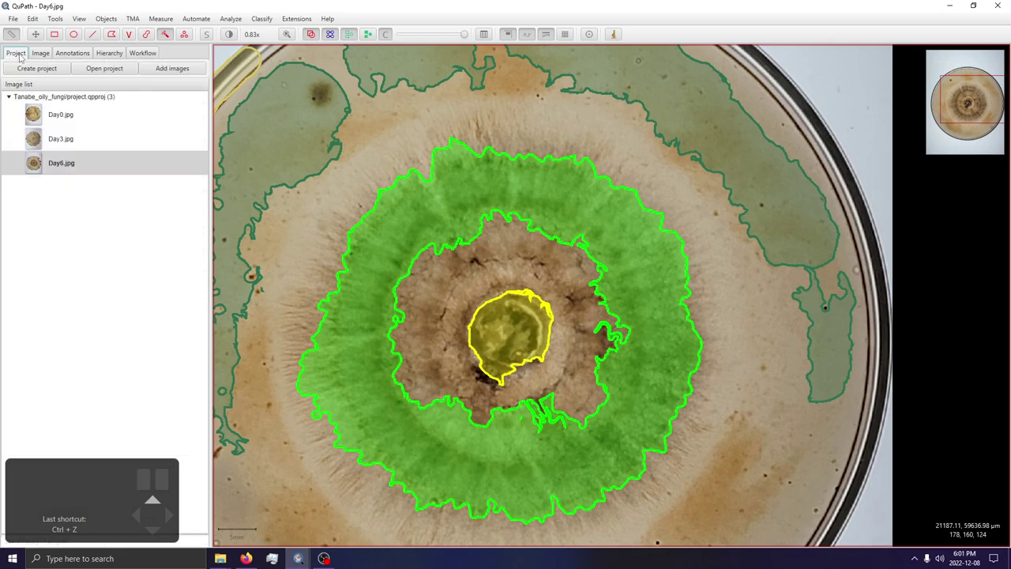
double_click(49, 115)
left_click(485, 294)
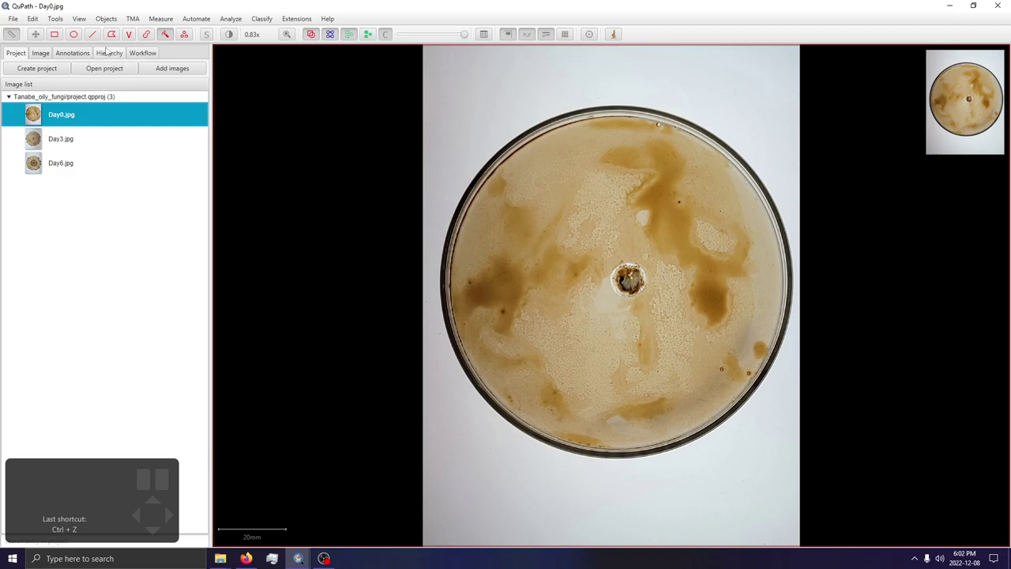
Paint an Ignore* annotation of about 597 mm² on the blank background above and left of the Day0 dish.
left_click(79, 54)
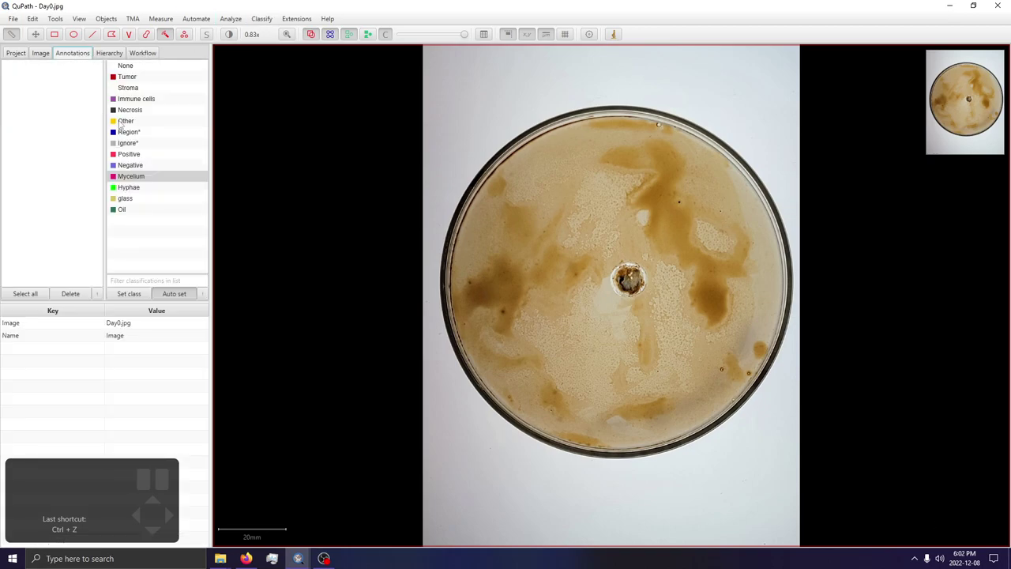
left_click(130, 143)
mouse_move(489, 97)
left_mouse_down()
mouse_move(485, 79)
mouse_move(455, 118)
left_mouse_up()
Paint a Mycelium annotation of about 56 mm² over the central plug in Day0.jpg, including its small unfilled gap.
left_click(130, 176)
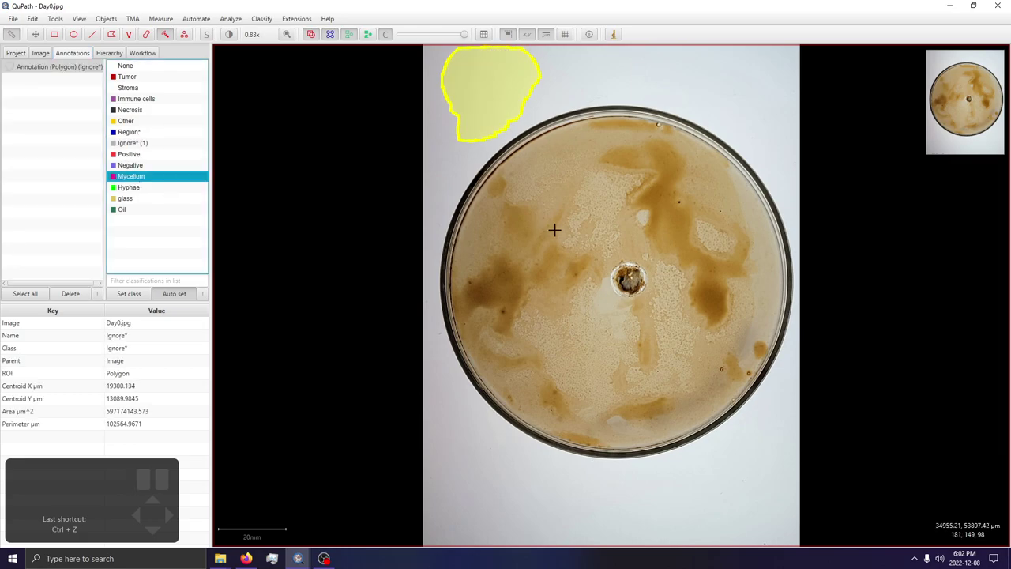
scroll(624, 276, "up", 5)
mouse_move(636, 257)
left_mouse_down()
mouse_move(601, 255)
mouse_move(601, 273)
mouse_move(630, 273)
left_mouse_up()
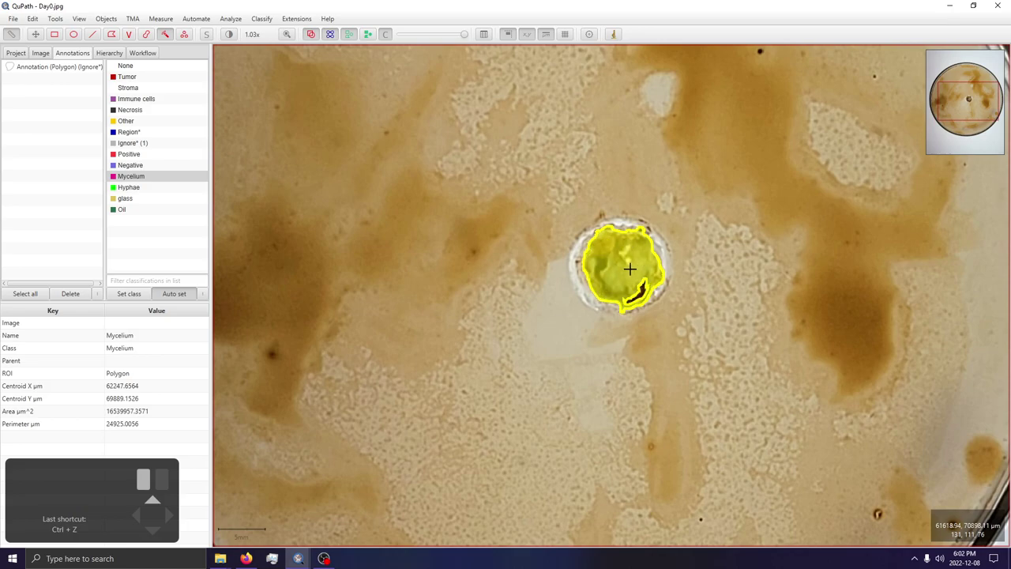
left_click_drag(617, 246, 618, 245)
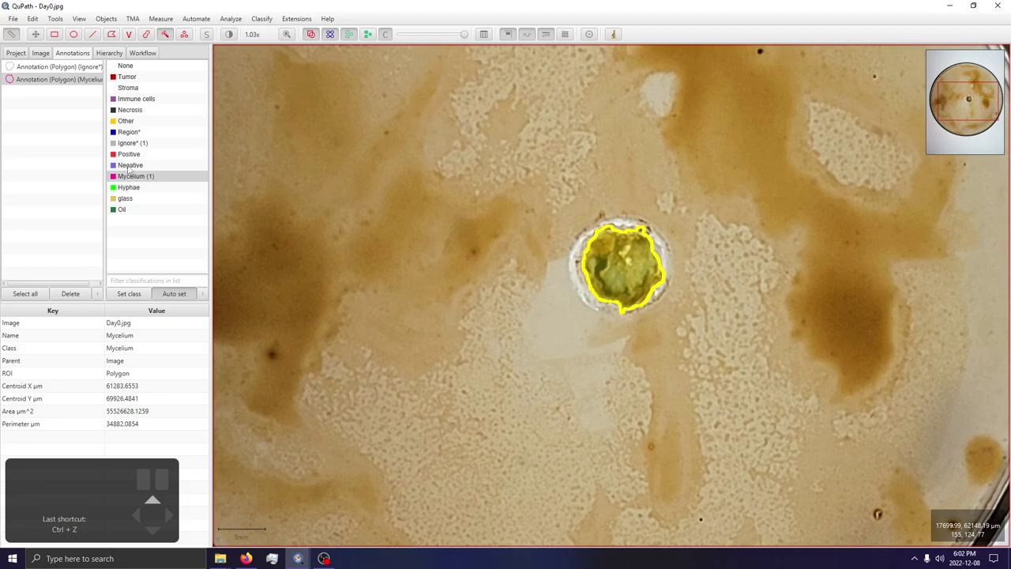
Paint a broad ring-shaped Oil annotation of about 4337 mm² over the oily area surrounding the centre of the Day0 dish.
left_click(129, 210)
scroll(569, 244, "down", 8)
mouse_move(640, 197)
left_mouse_down()
mouse_move(547, 151)
mouse_move(482, 228)
mouse_move(481, 260)
mouse_move(484, 293)
mouse_move(522, 358)
mouse_move(558, 366)
mouse_move(639, 339)
mouse_move(682, 253)
mouse_move(663, 197)
mouse_move(693, 286)
mouse_move(651, 364)
mouse_move(591, 379)
mouse_move(507, 318)
left_mouse_up()
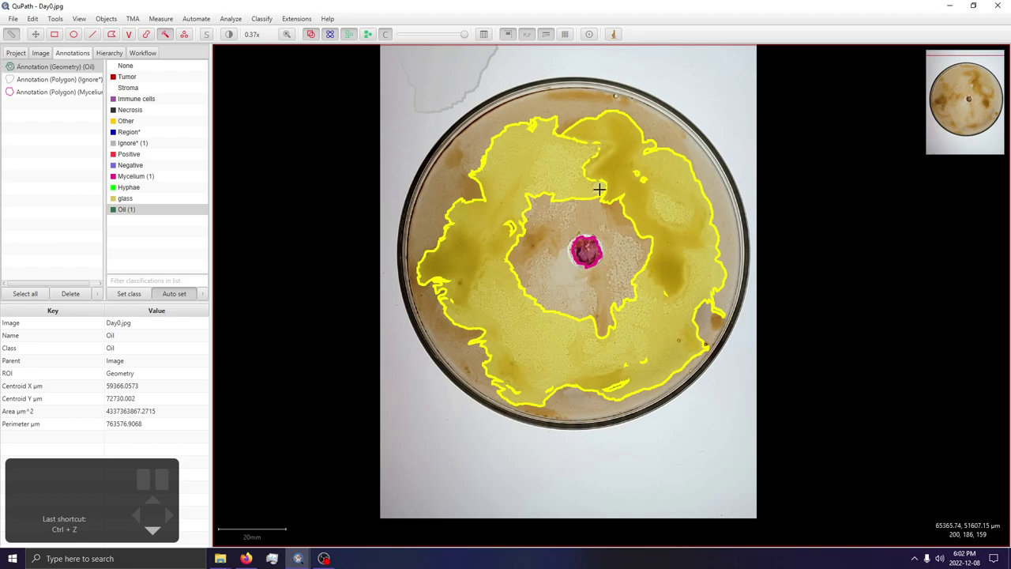
Paint a glass annotation along the left rim of the Day0 dish with the Brush tool.
left_click(15, 53)
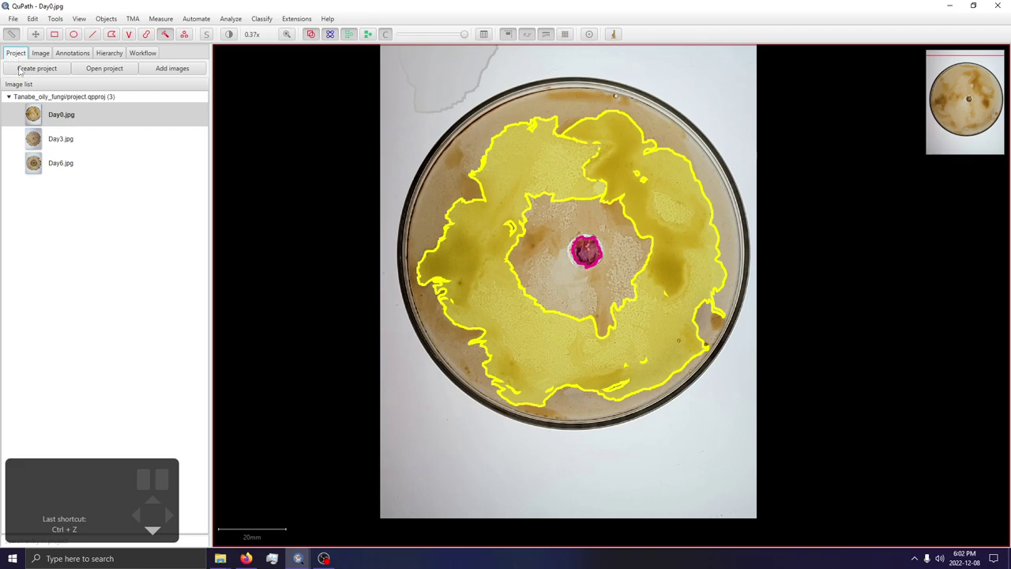
mouse_move(68, 176)
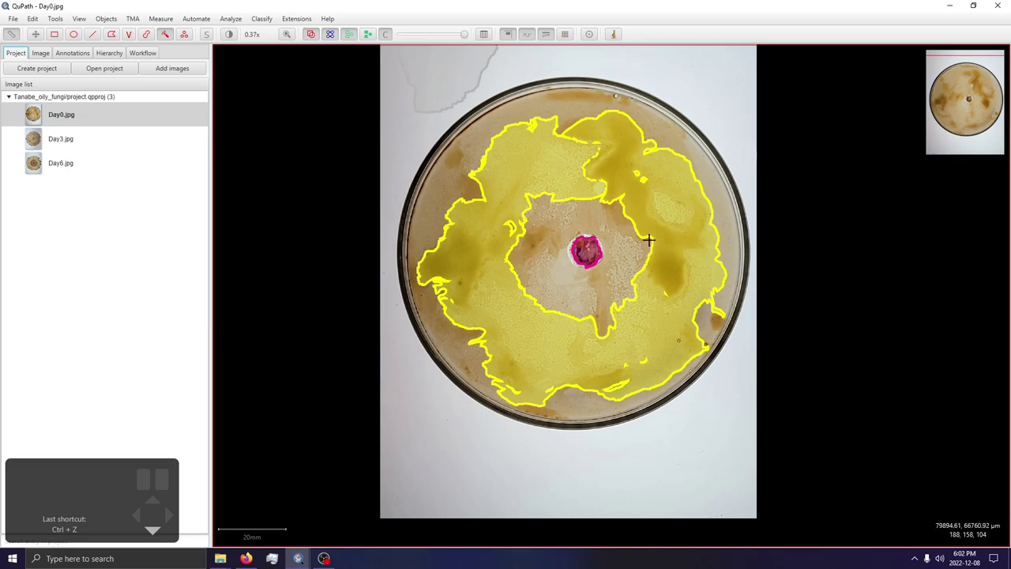
left_click(72, 52)
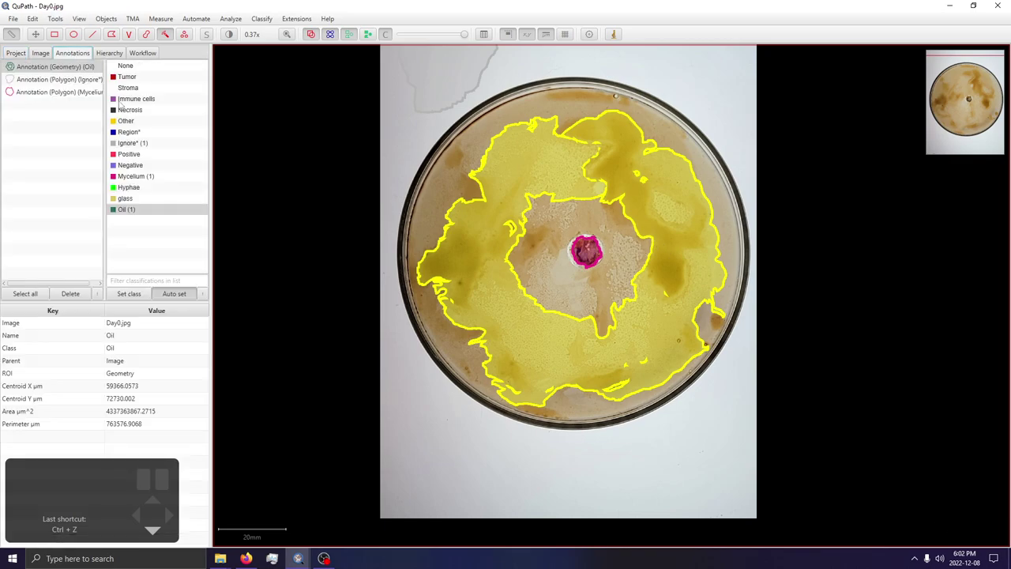
left_click(124, 199)
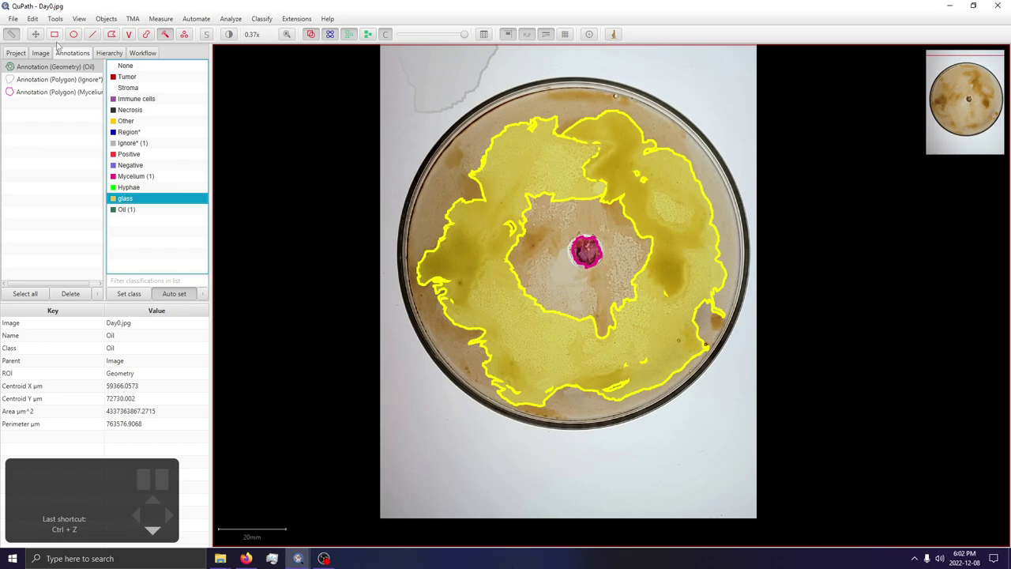
left_click(147, 34)
scroll(426, 222, "up", 5)
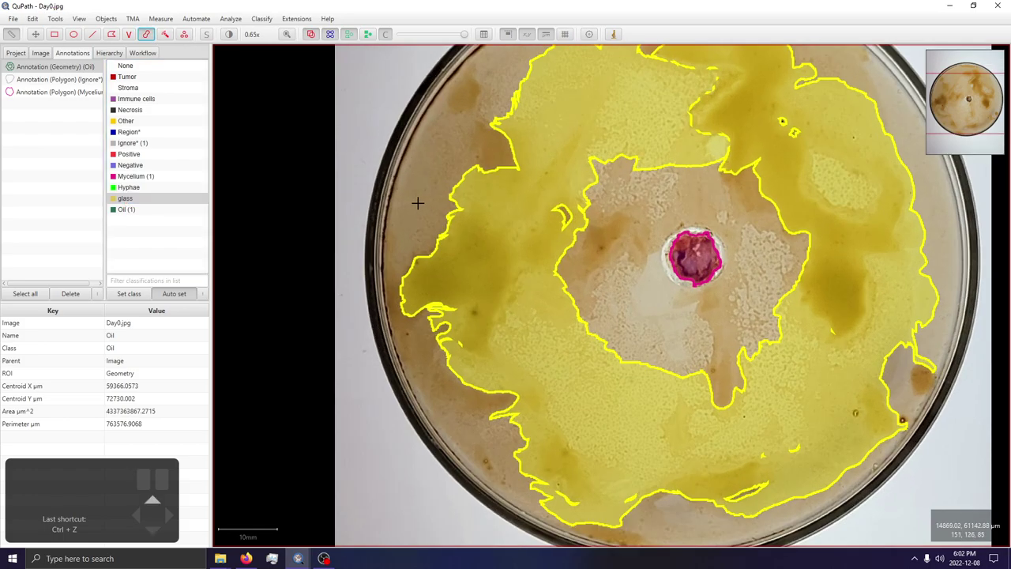
mouse_move(365, 162)
left_mouse_down()
mouse_move(387, 106)
mouse_move(345, 249)
mouse_move(360, 447)
left_mouse_up()
Reopen Day6.jpg from the project and save the changes to Day0.jpg.
scroll(287, 175, "down", 9)
left_click(16, 53)
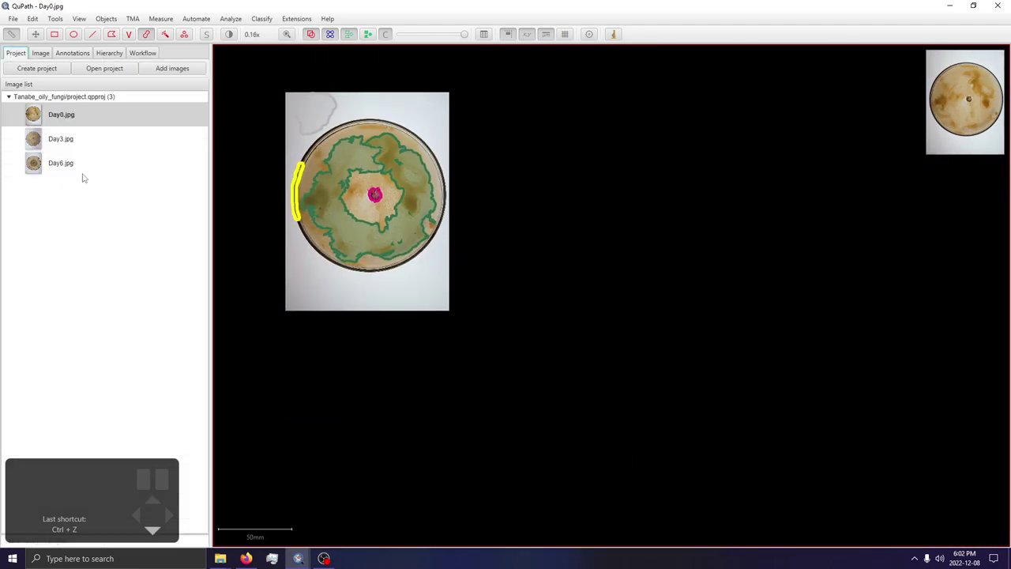
double_click(85, 164)
left_click(508, 296)
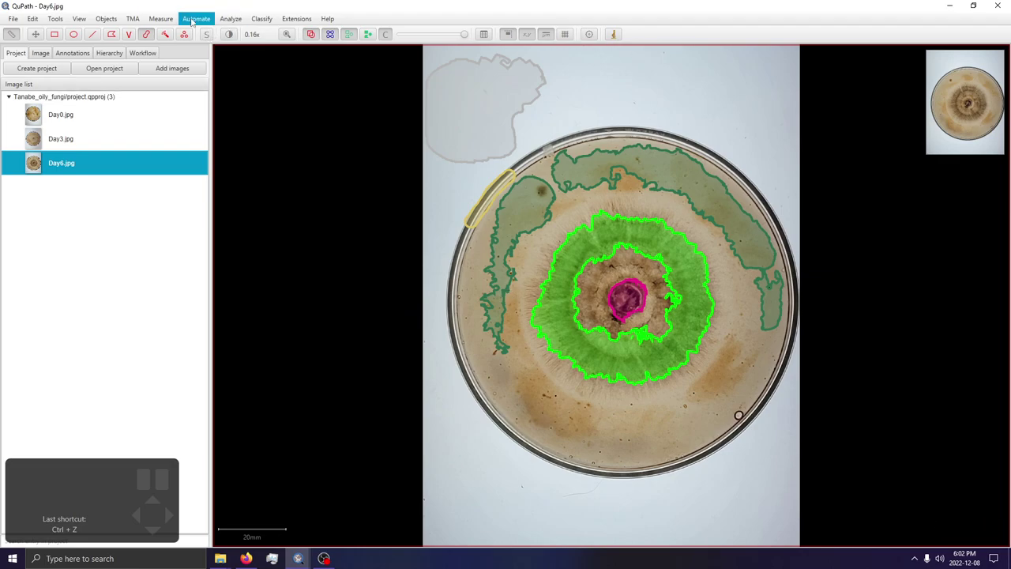
Start training a pixel classifier, set its resolution to Full (58.22 µm/px) and move its window clear of the dish's left side.
left_click(253, 23)
mouse_move(276, 48)
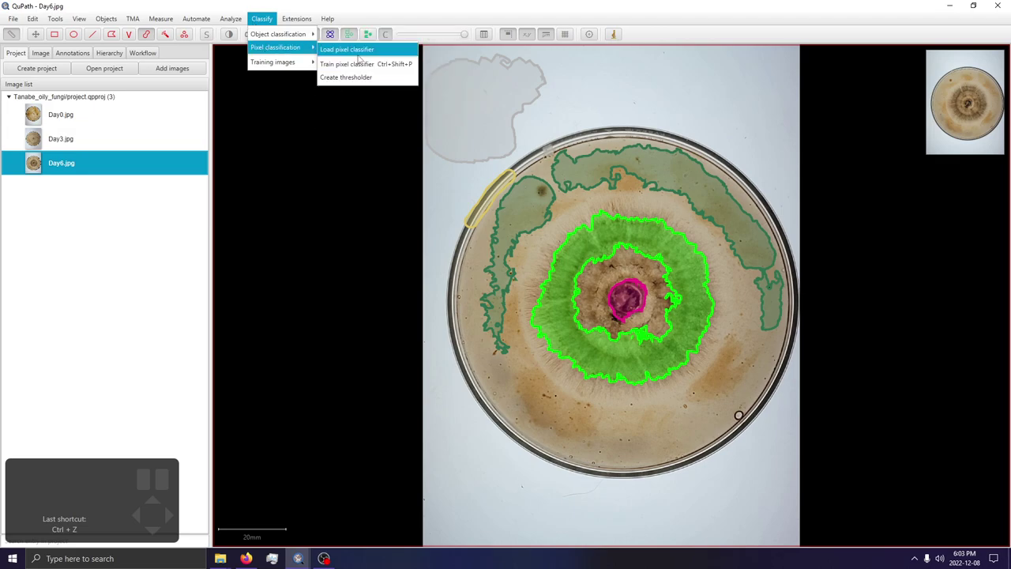
left_click(362, 64)
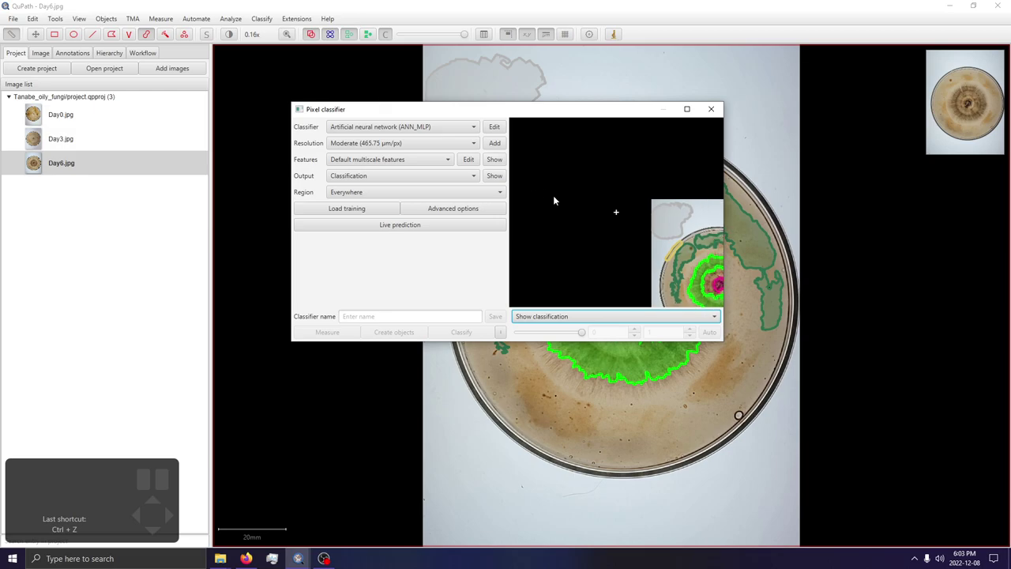
left_click_drag(455, 111, 473, 177)
left_click(416, 210)
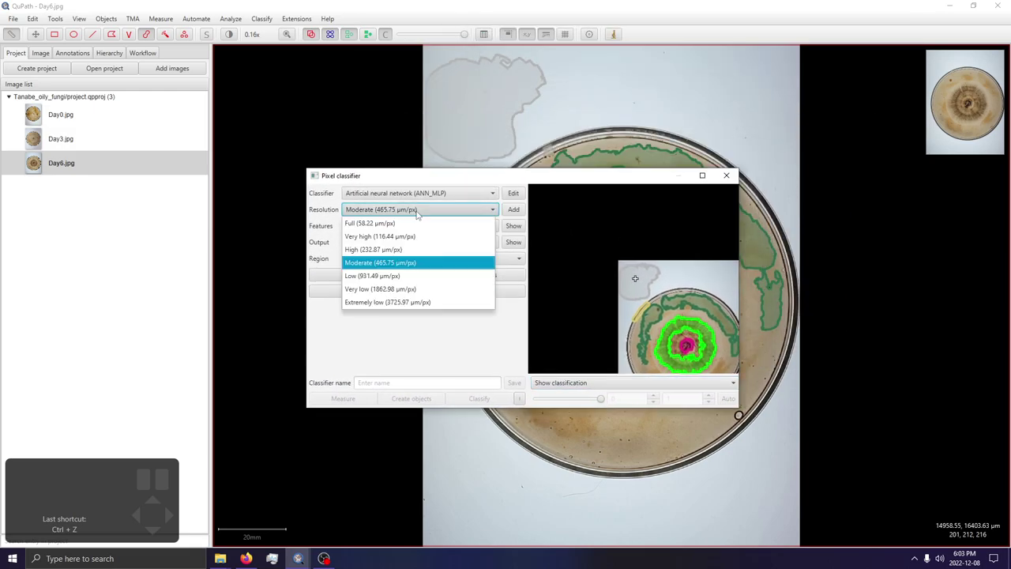
left_click(401, 225)
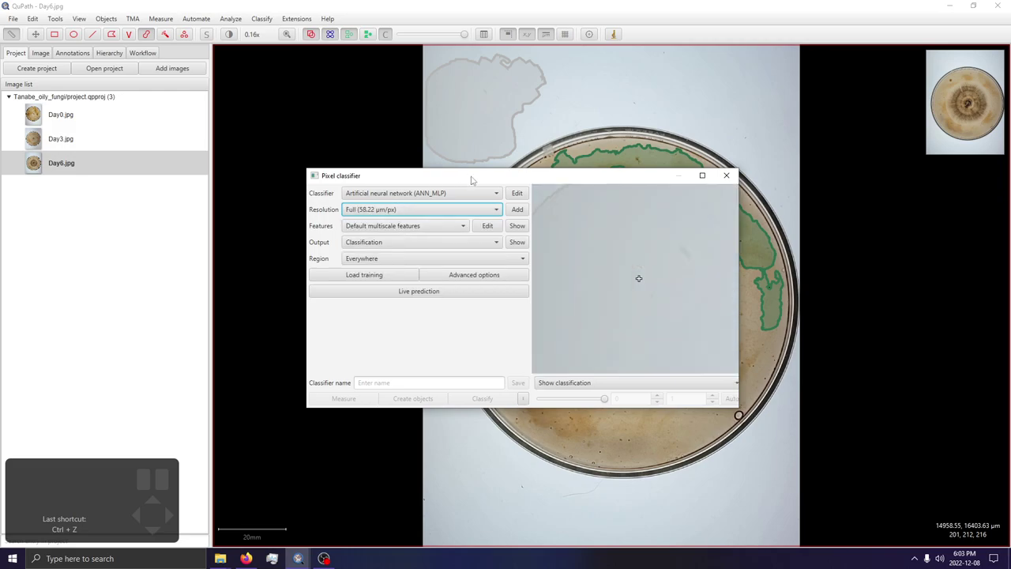
left_click_drag(472, 176, 690, 126)
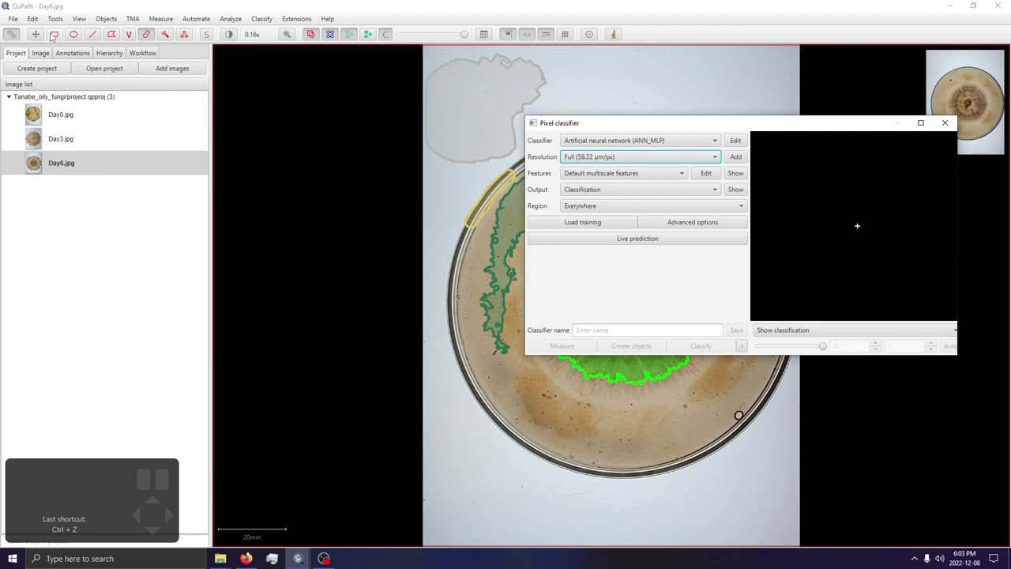
scroll(609, 74, "up", 3)
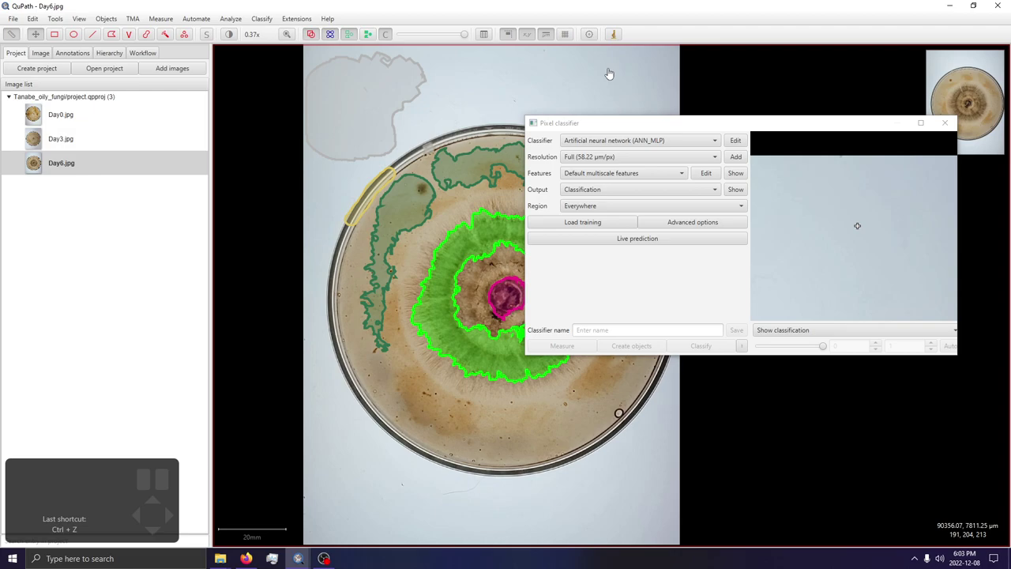
scroll(525, 450, "up", 5)
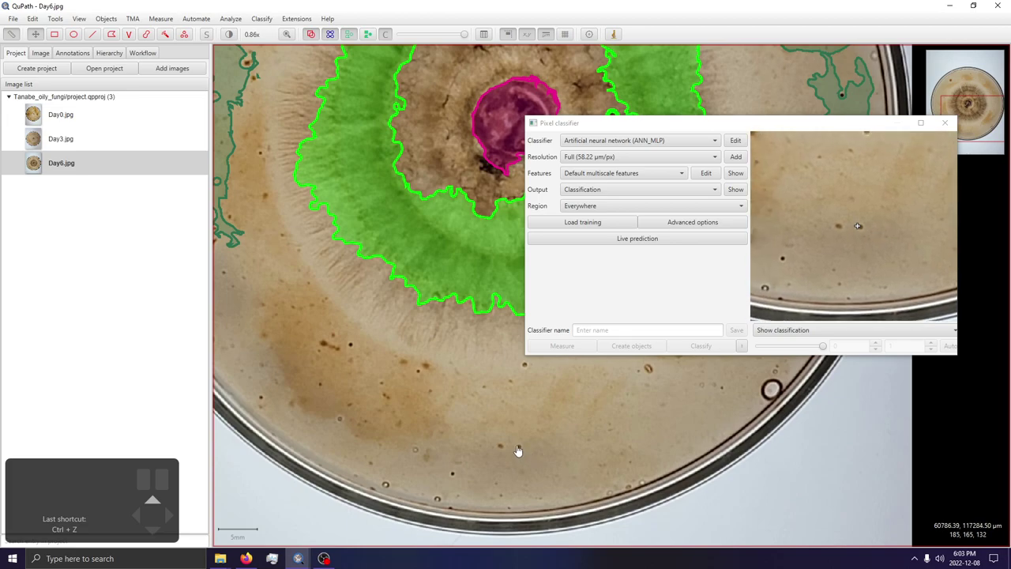
scroll(638, 473, "down", 1)
scroll(639, 474, "down", 3)
left_click_drag(467, 427, 409, 422)
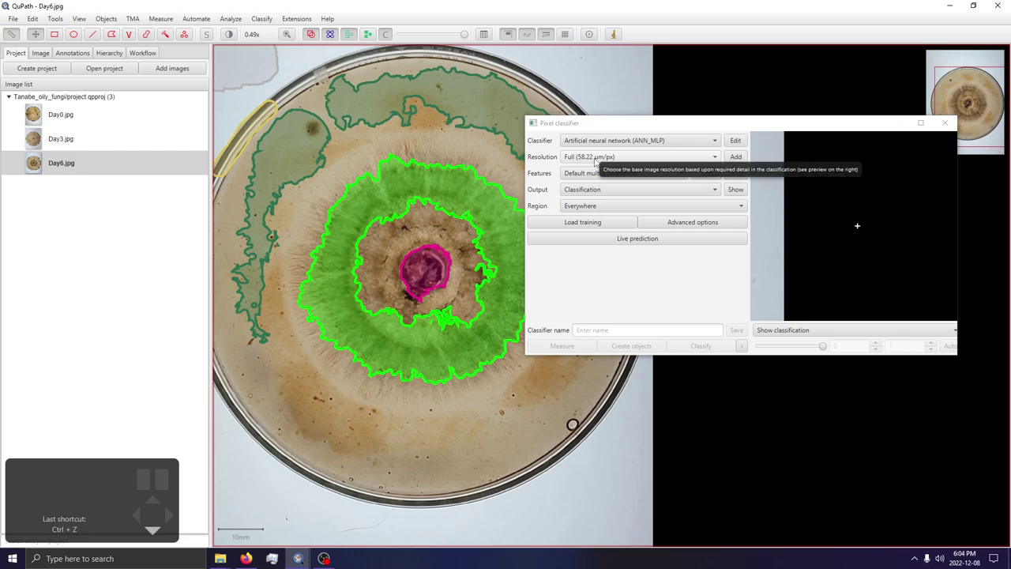
left_click(635, 160)
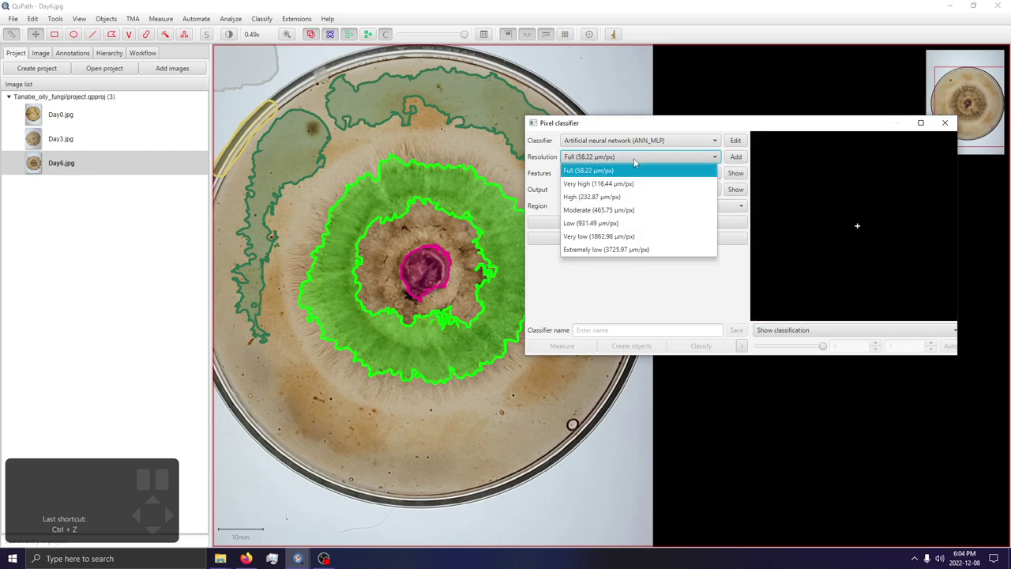
left_click(634, 161)
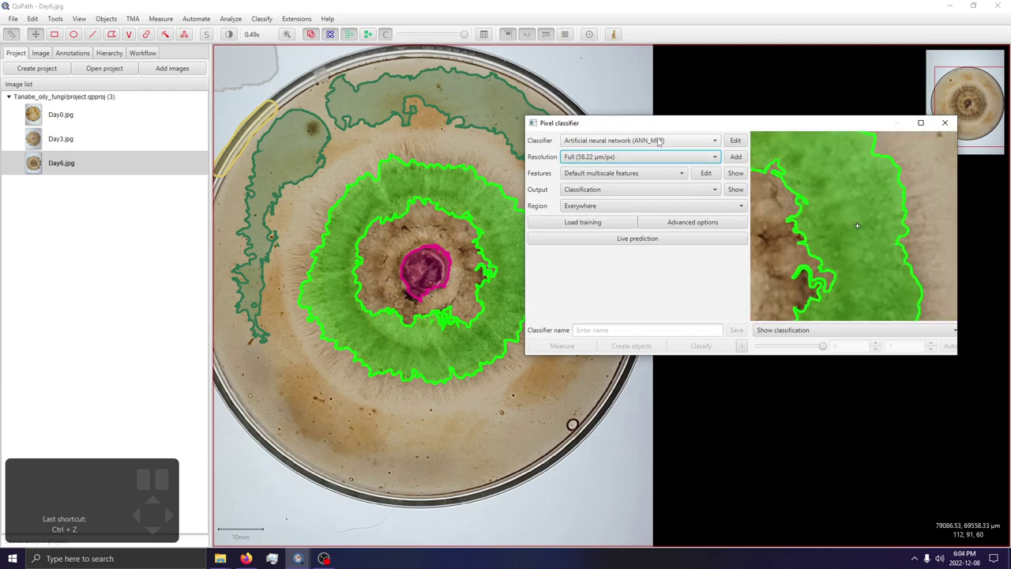
Edit the classifier's multiscale features and add the Hematoxylin and DAB channels to the selection.
left_click(703, 174)
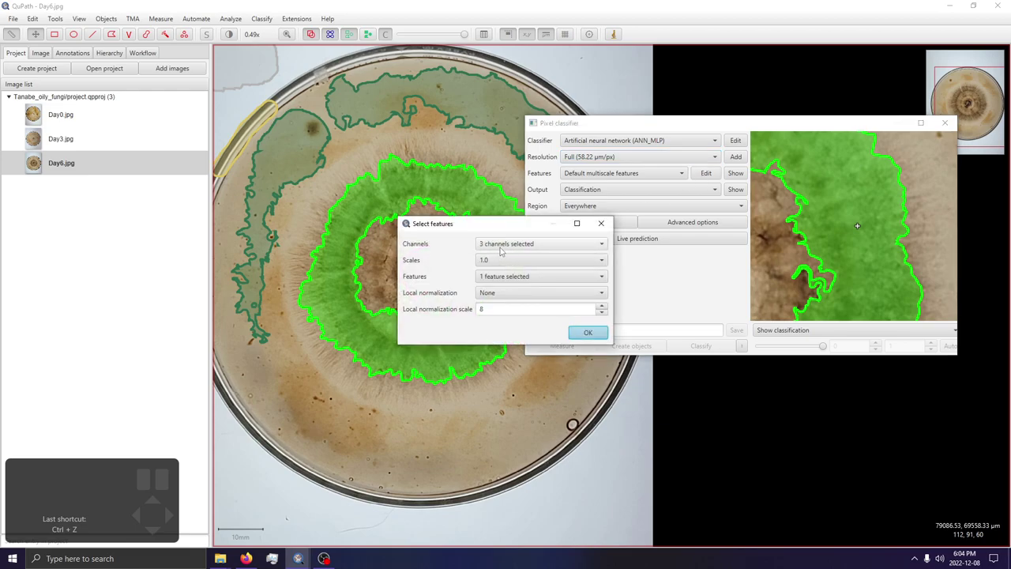
left_click(502, 244)
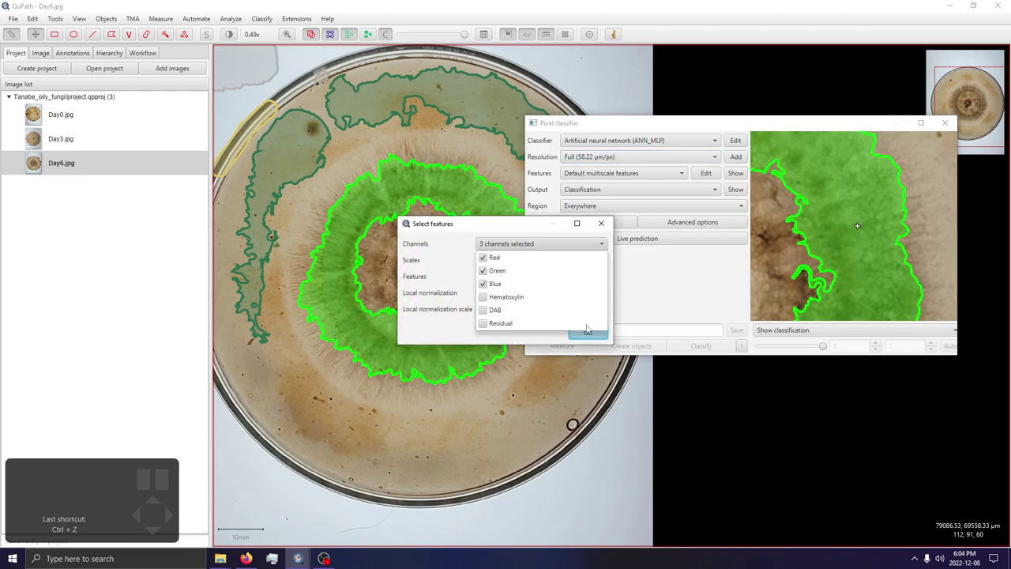
left_click(504, 298)
left_click(497, 310)
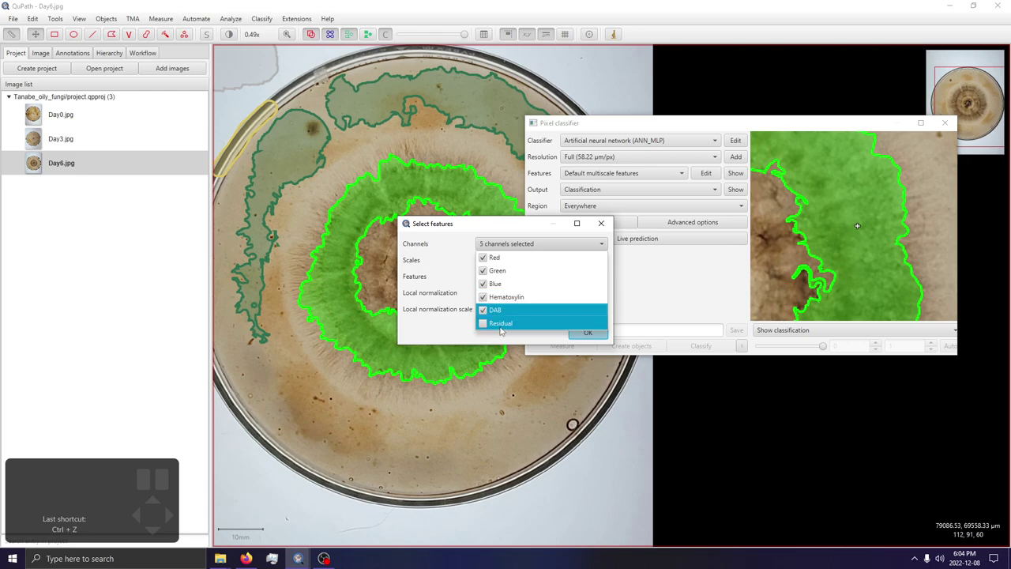
left_click(539, 245)
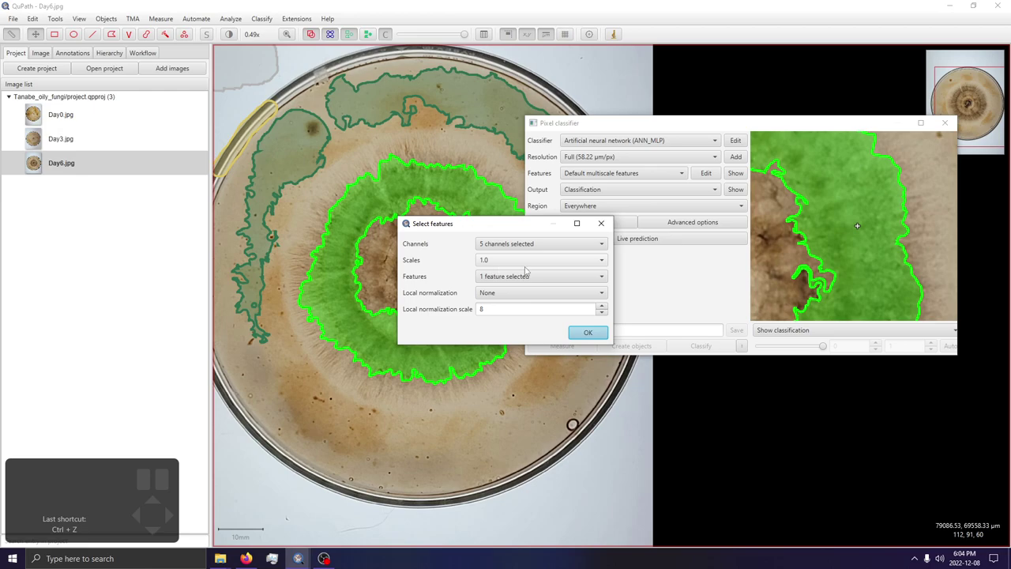
Add the 2.0, 4.0 and 8.0 scales to the classifier's feature selection.
left_click(505, 260)
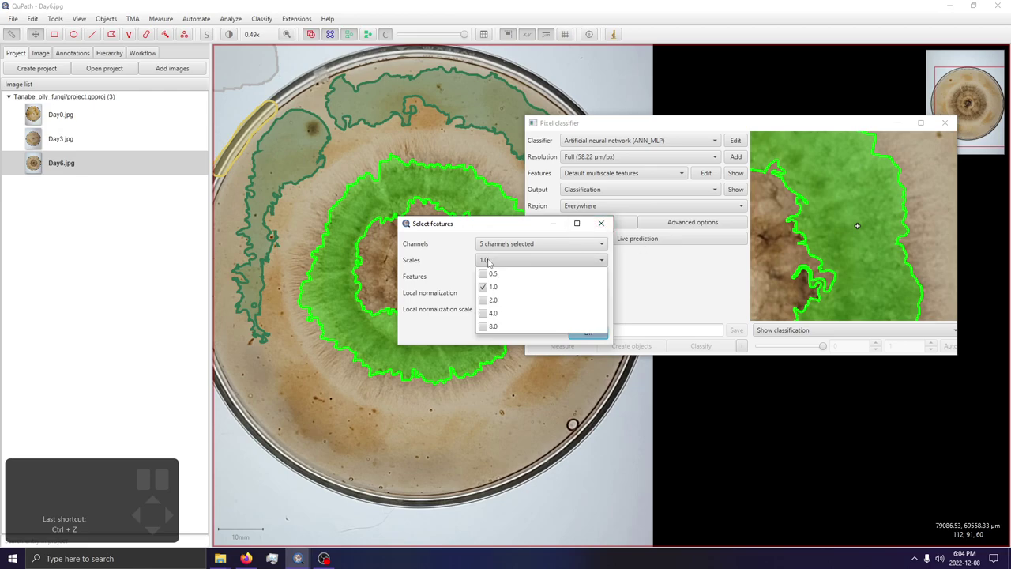
left_click(490, 300)
left_click(491, 314)
left_click(491, 325)
left_click(522, 260)
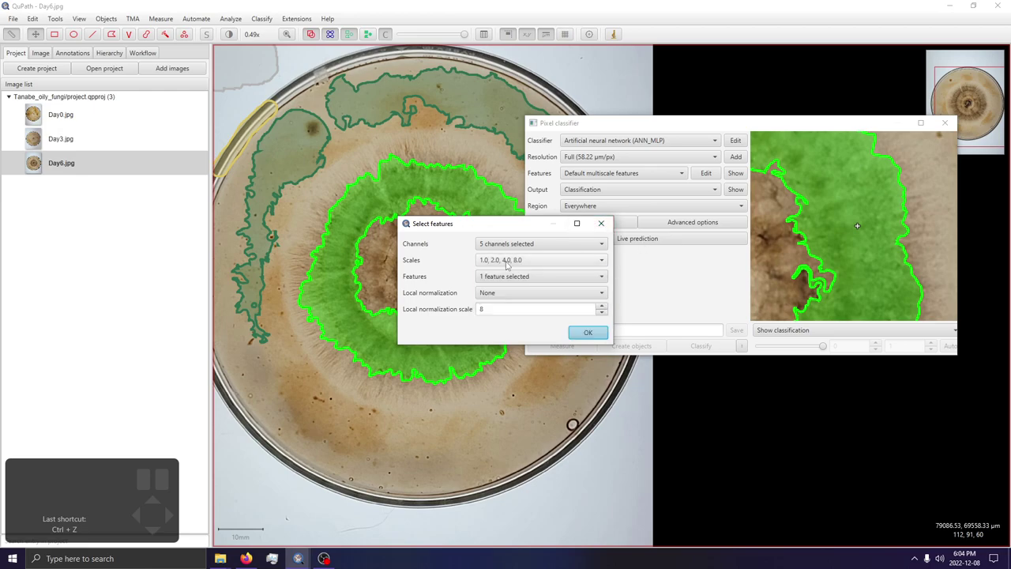
Add the Laplacian of Gaussian, Weighted deviation and Gradient magnitude features and accept the feature selection.
left_click(506, 277)
left_click(506, 303)
left_click(512, 316)
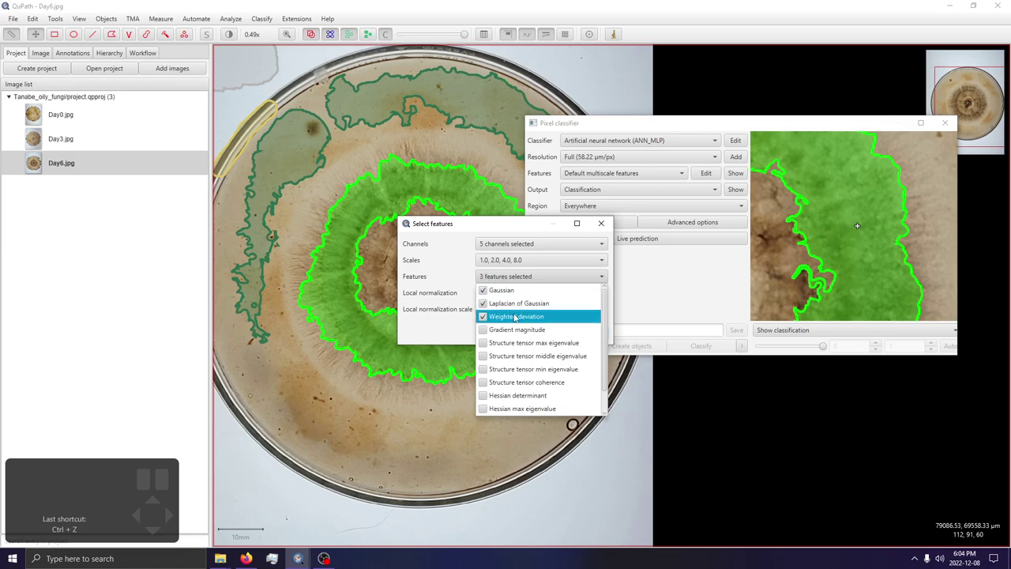
left_click(518, 329)
scroll(522, 332, "down", 2)
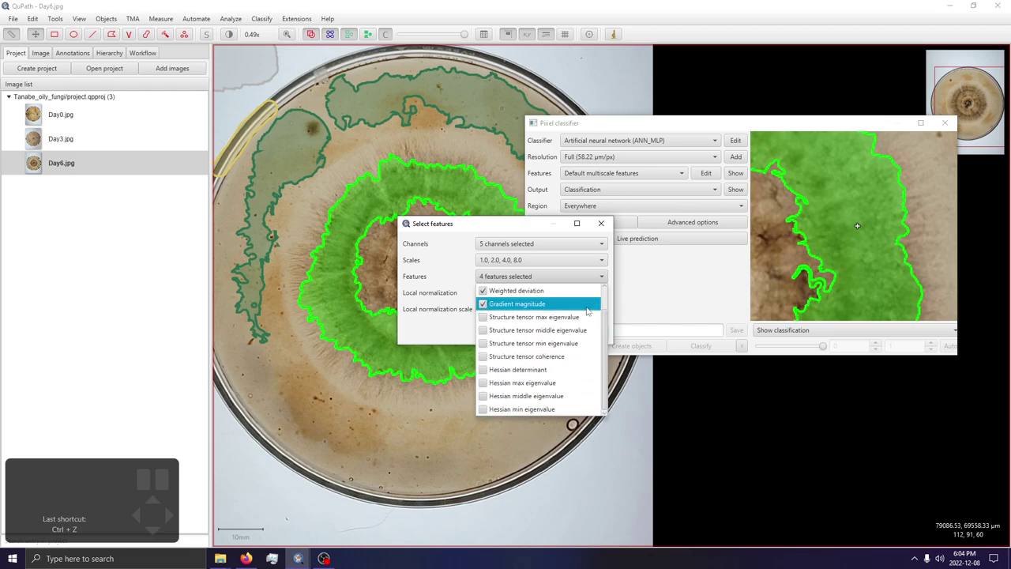
left_click(551, 278)
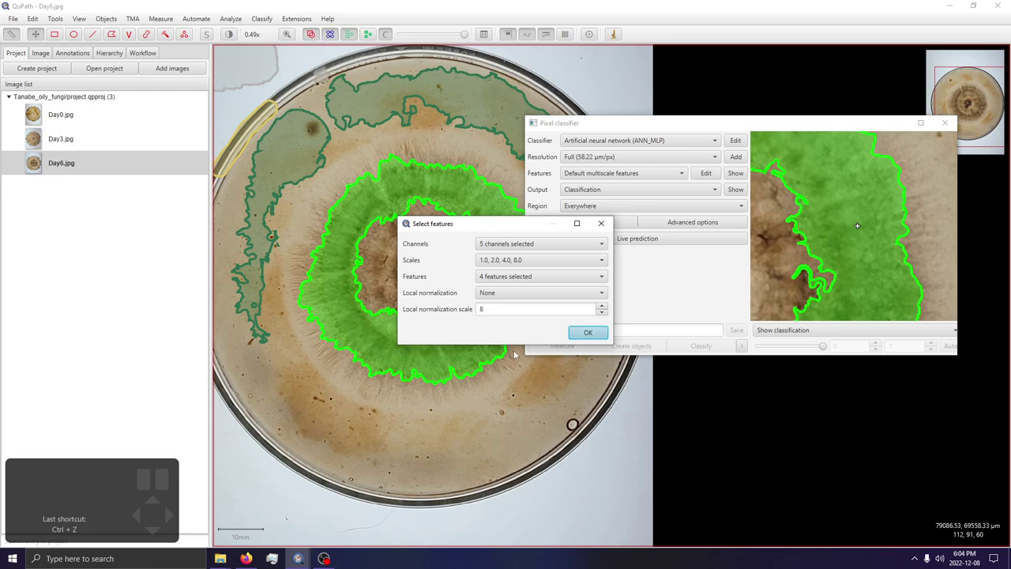
left_click(588, 332)
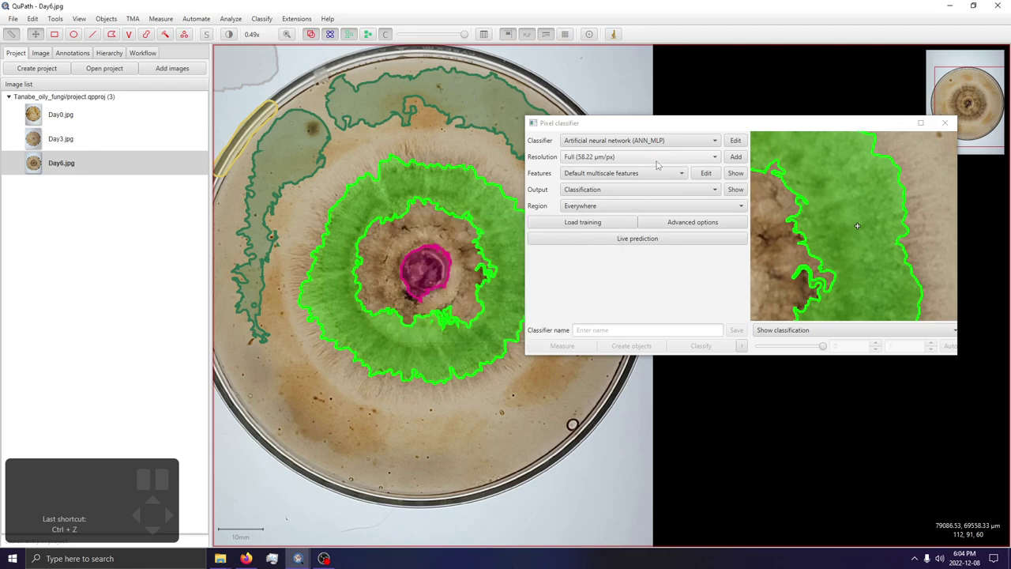
left_click(706, 173)
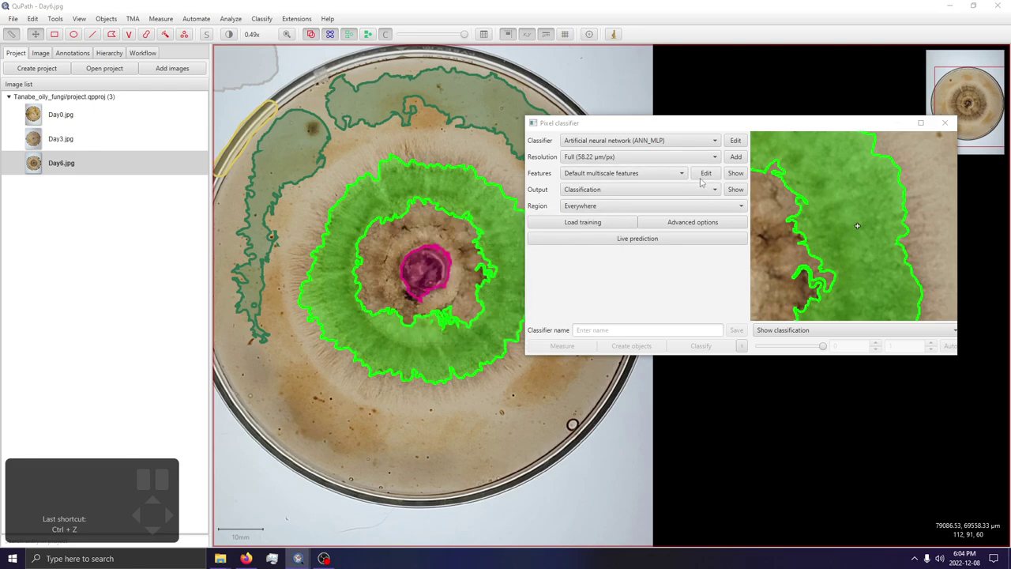
left_click(600, 224)
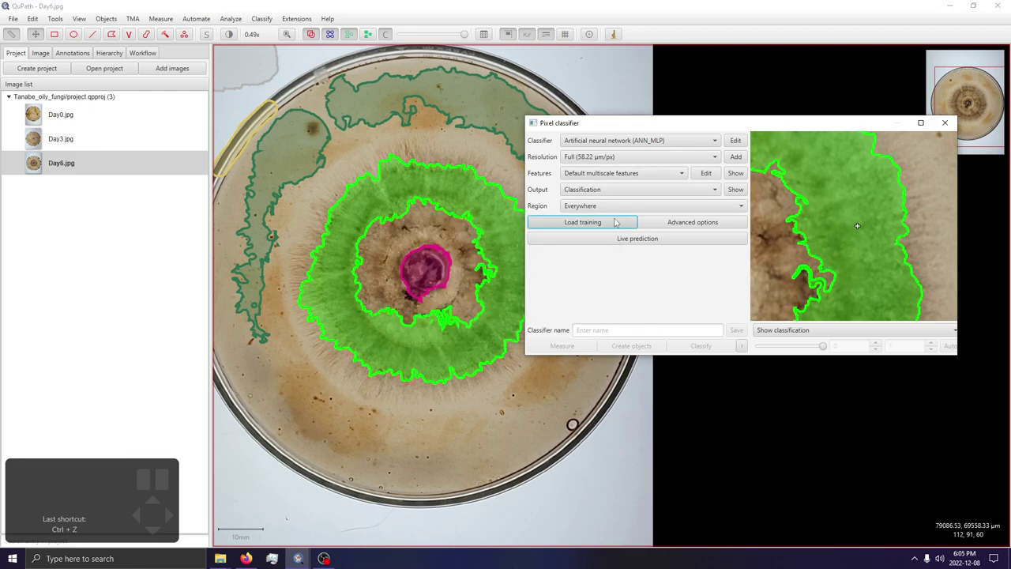
Load Day0.jpg, Day3.jpg and Day6.jpg as training images and start live prediction.
left_click(583, 222)
left_click(505, 253)
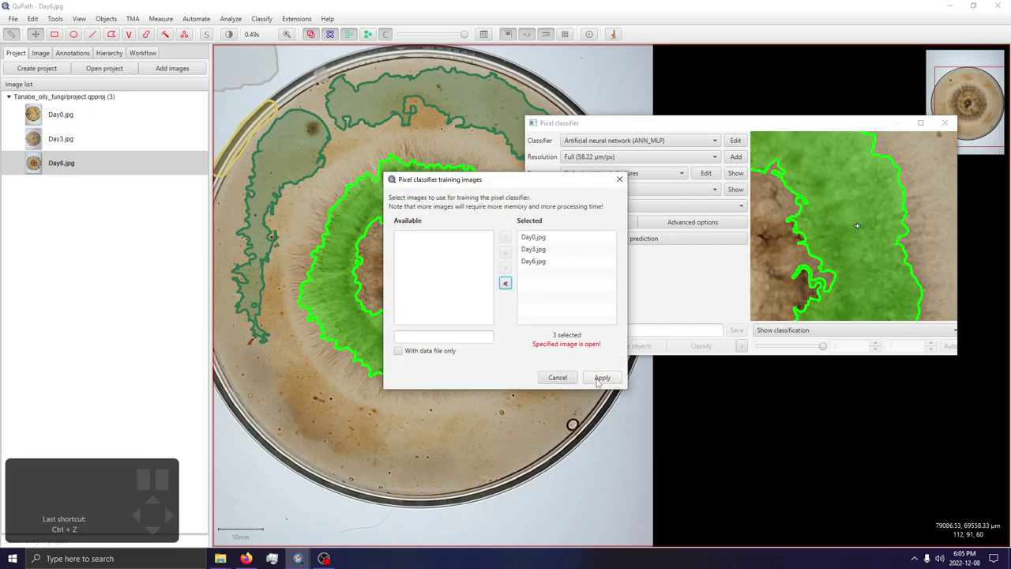
left_click(601, 378)
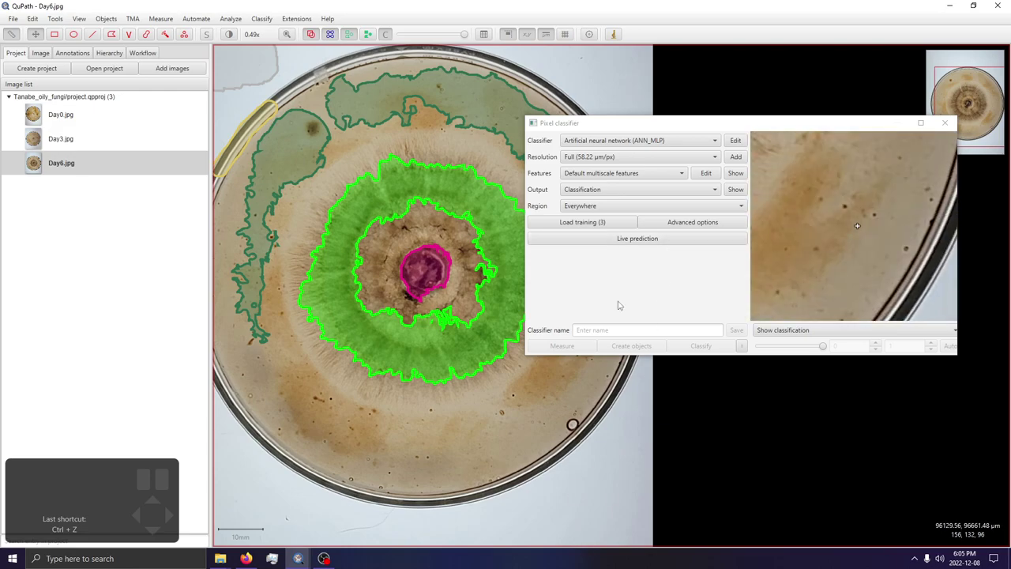
left_click(642, 244)
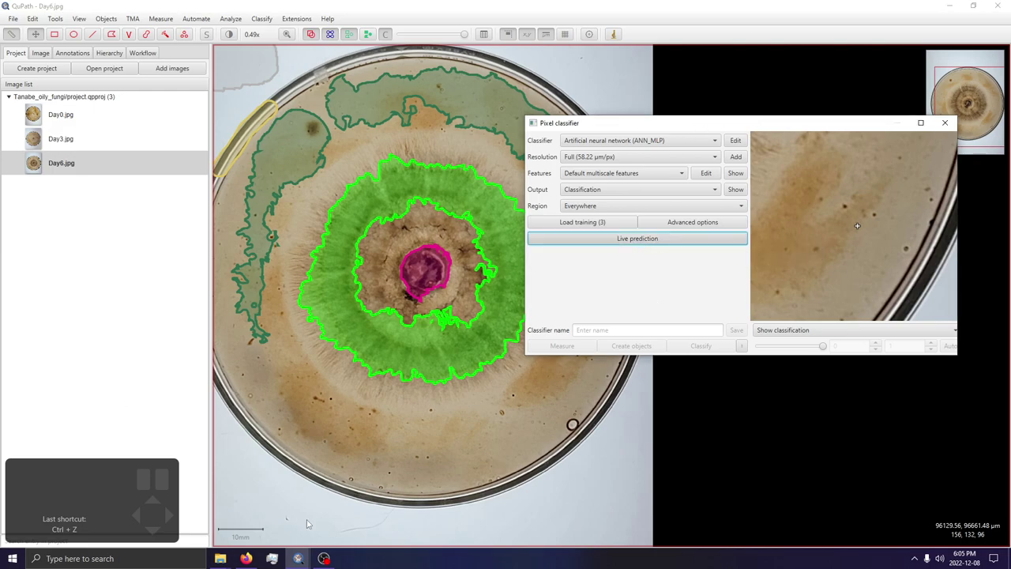
Check the training progress in the QuPath console log and the processor load in Task Manager.
mouse_move(305, 559)
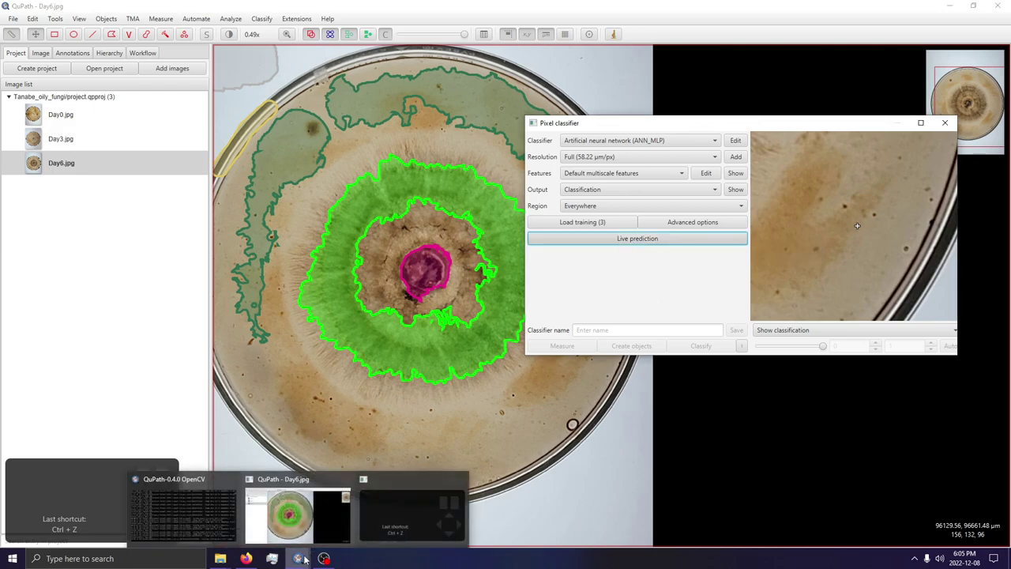
left_click(202, 518)
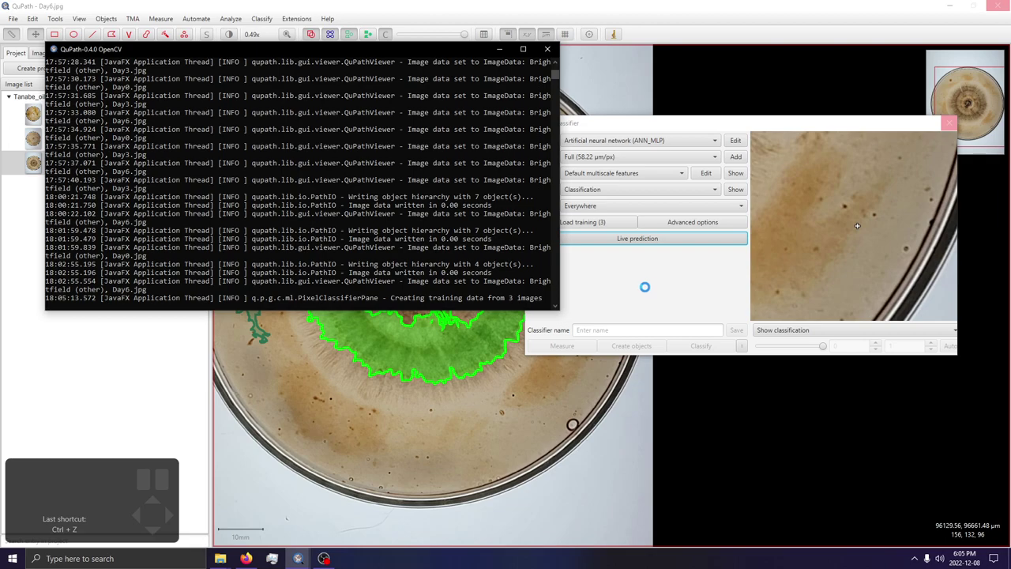
left_click(645, 287)
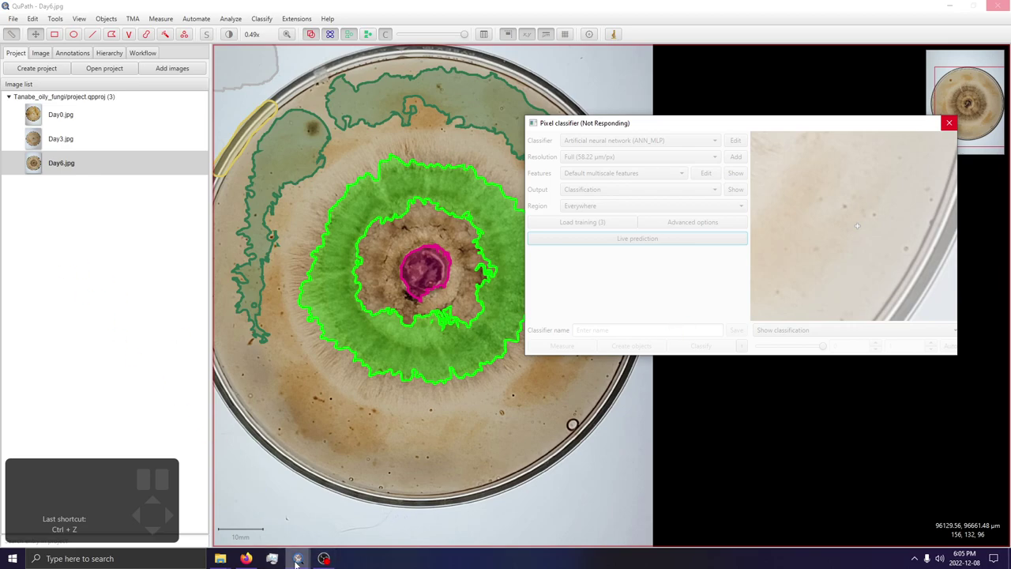
mouse_move(298, 558)
left_click(183, 514)
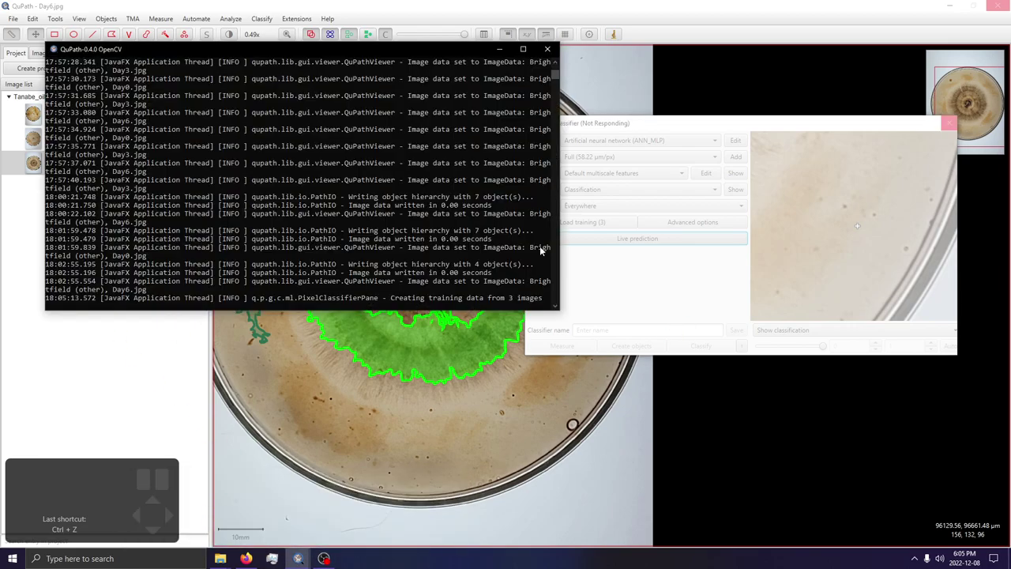
scroll(438, 286, "down", 2)
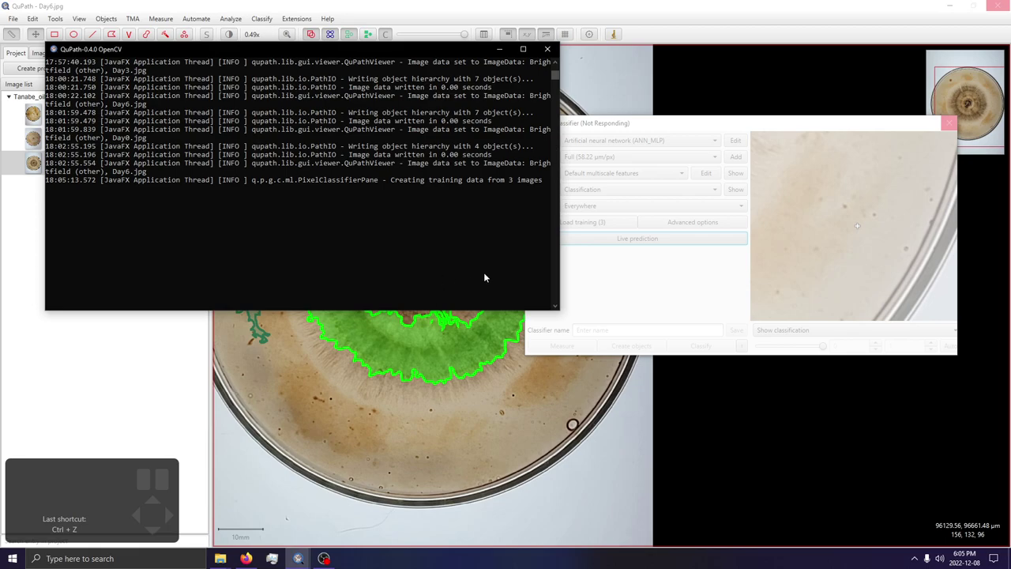
left_click(660, 261)
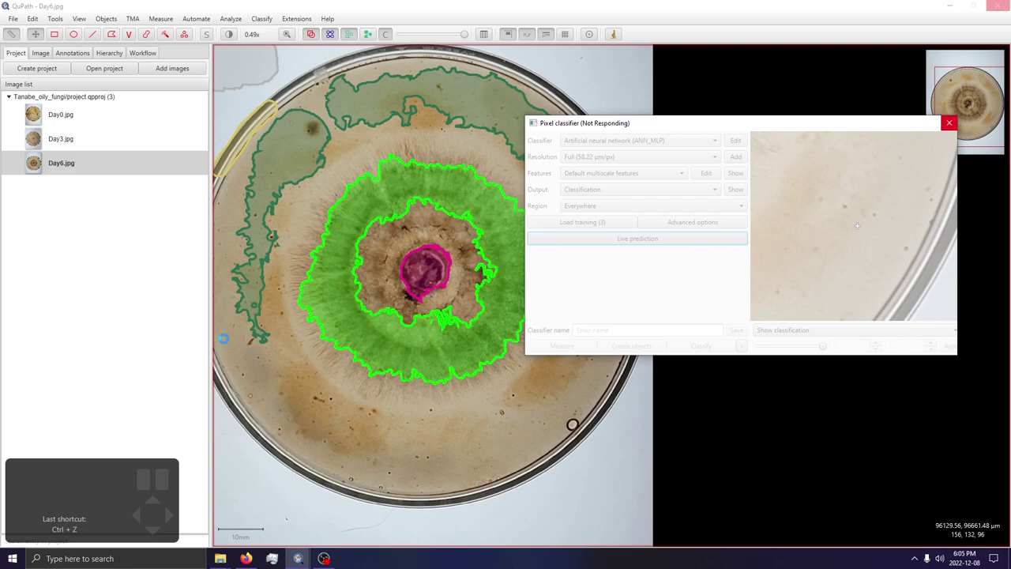
left_click(272, 559)
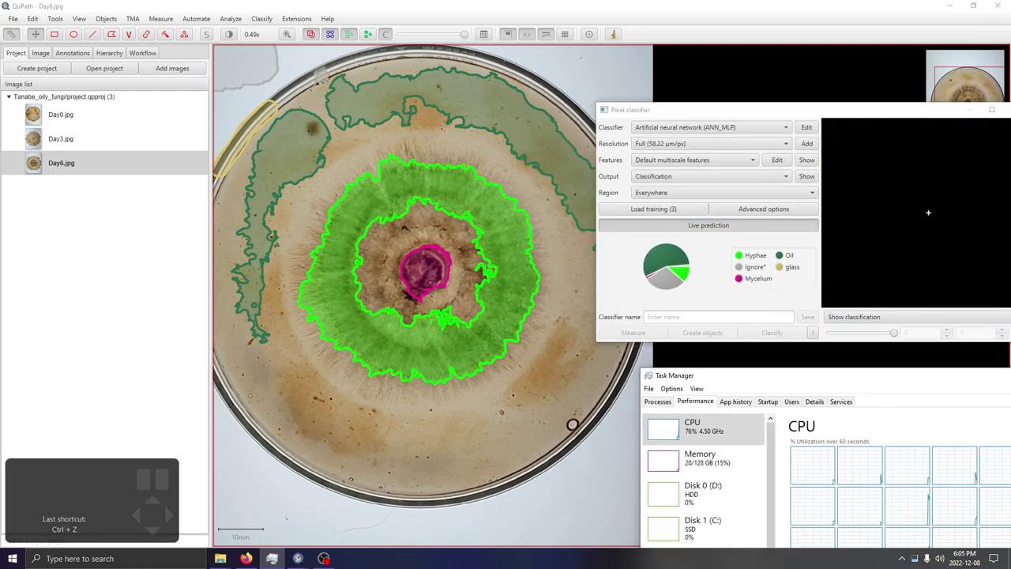
Show the live prediction on Day6 at full overlay opacity and toggle the classification overlay to compare it with the dish.
left_click(709, 225)
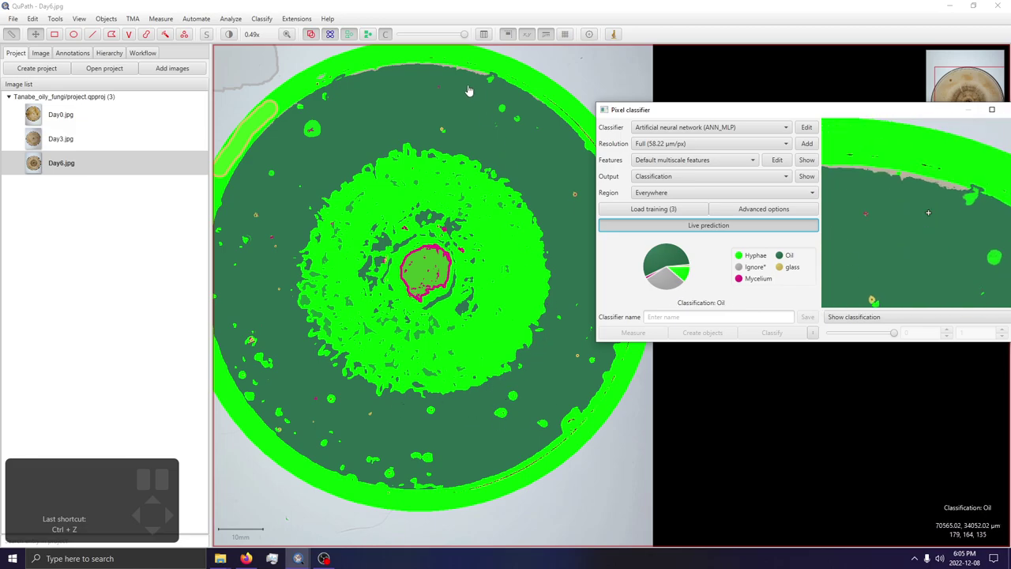
left_click(466, 34)
left_click_drag(466, 34, 523, 73)
key("c")
key("c")
key("c")
key("c")
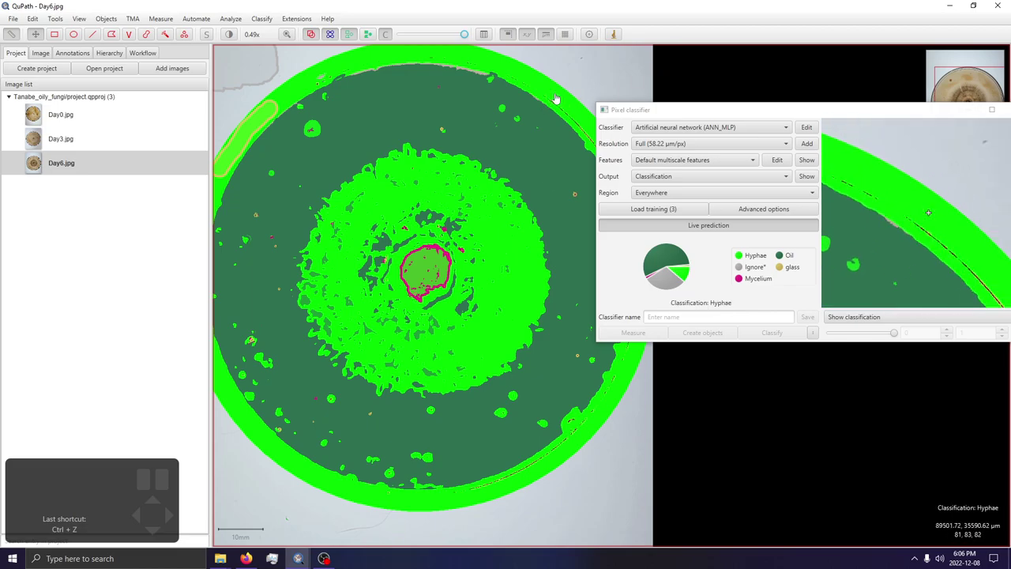
Examine the predicted classes along the Day6 dish rim and inside the glass annotation, with the annotation list and live measurements shown.
scroll(557, 99, "up", 5)
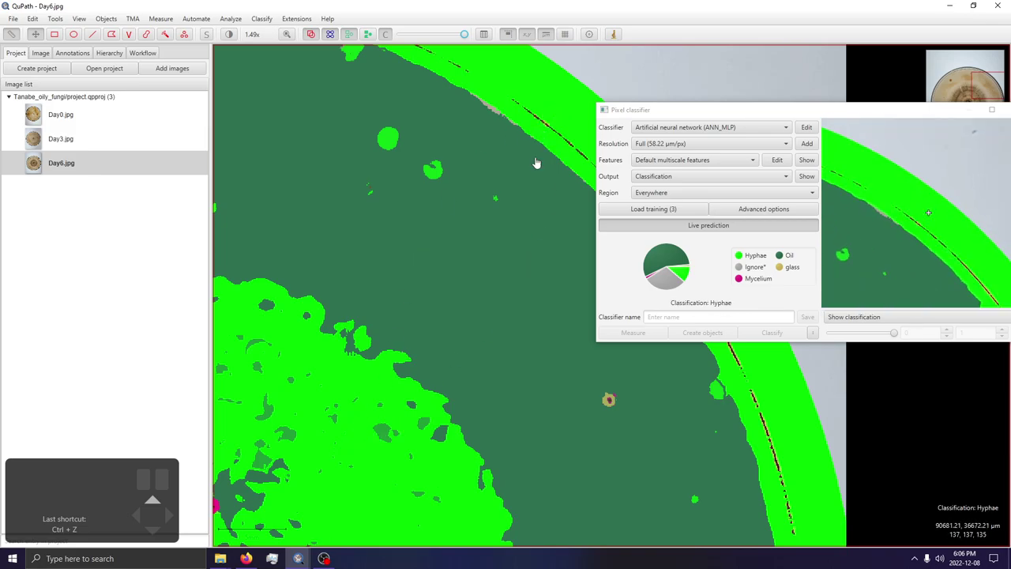
scroll(566, 105, "down", 5)
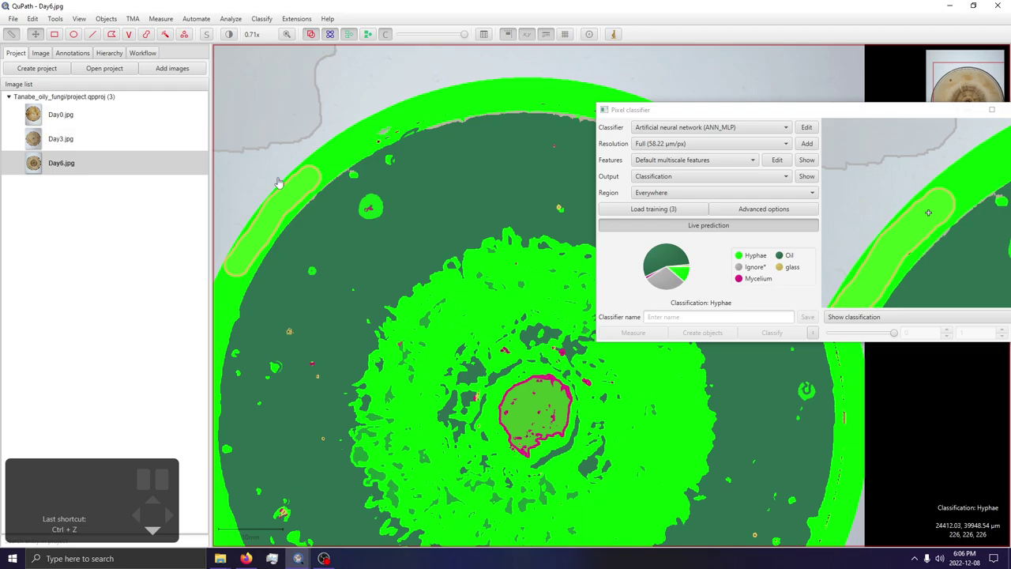
left_click(72, 53)
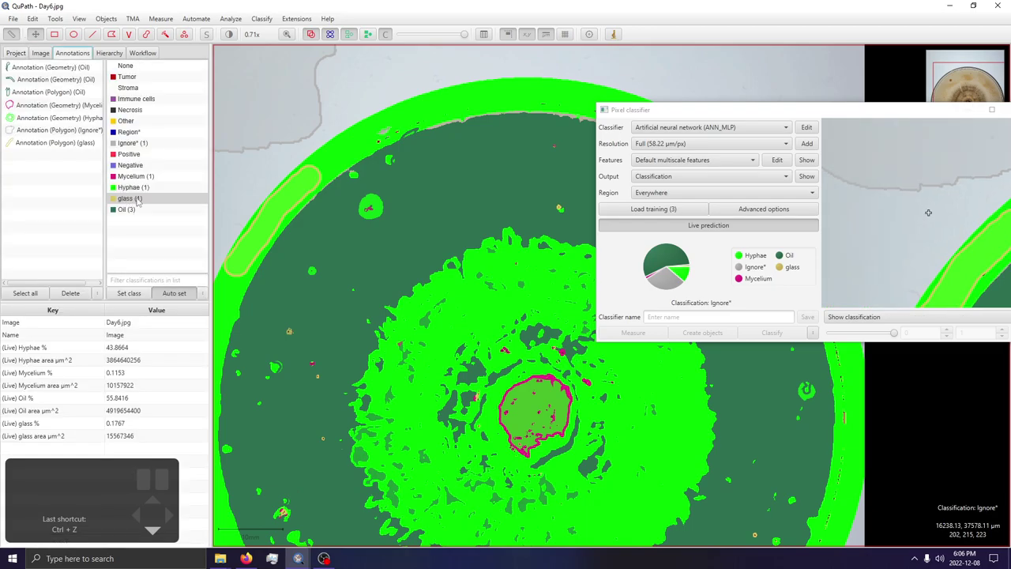
scroll(519, 119, "up", 6)
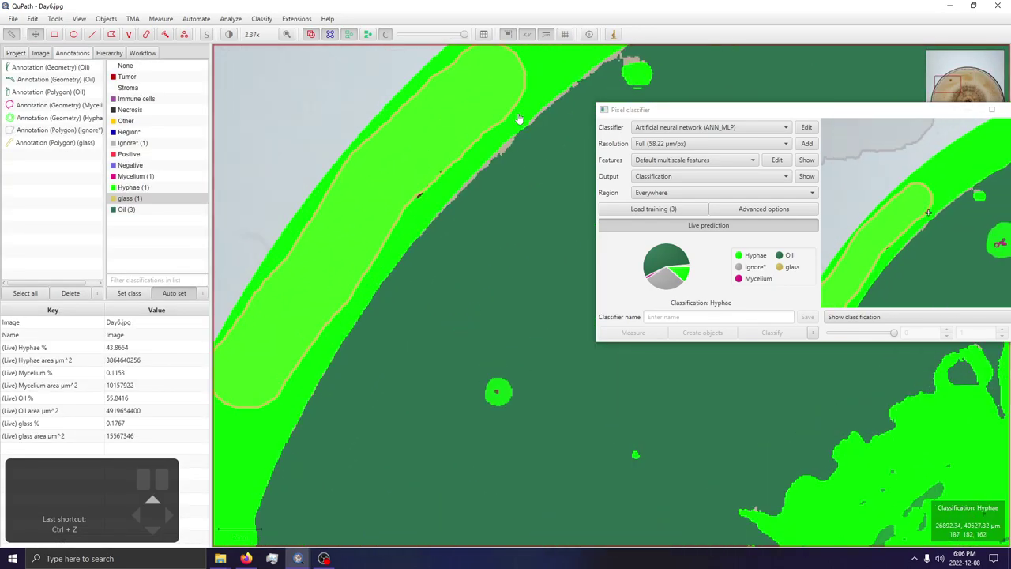
scroll(519, 118, "up", 2)
left_click(422, 116)
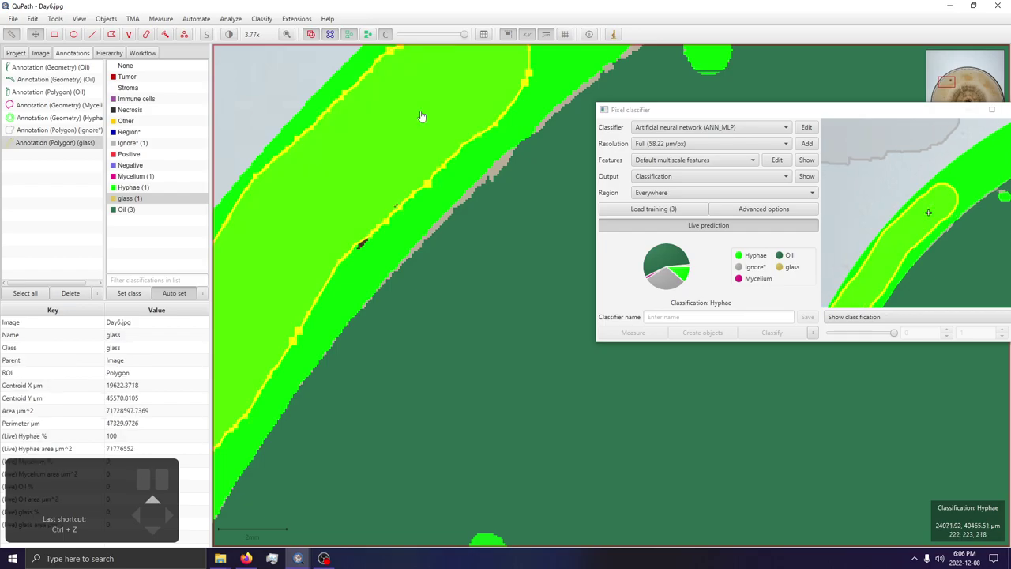
scroll(422, 116, "down", 5)
left_click(297, 112)
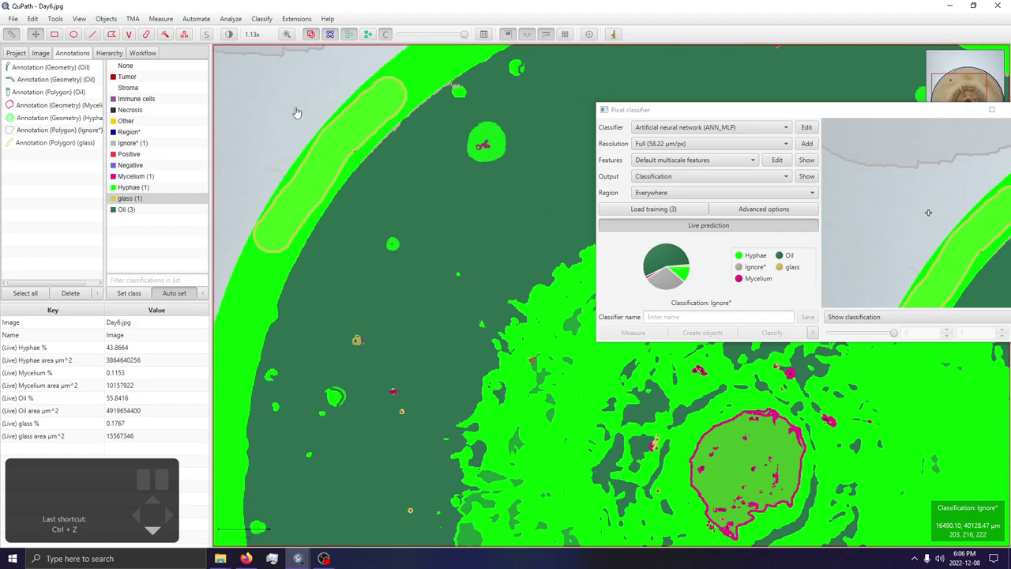
scroll(297, 112, "down", 3)
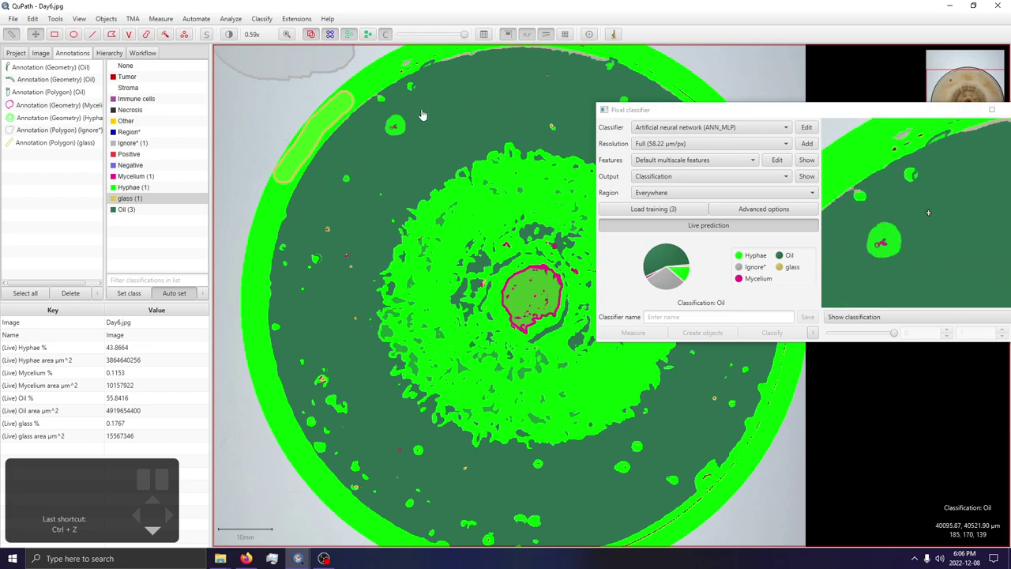
Examine the neural network prediction across the Day6 dish, fading the overlay to compare the rim, hyphae and mycelium centre with the image.
scroll(397, 103, "down", 1)
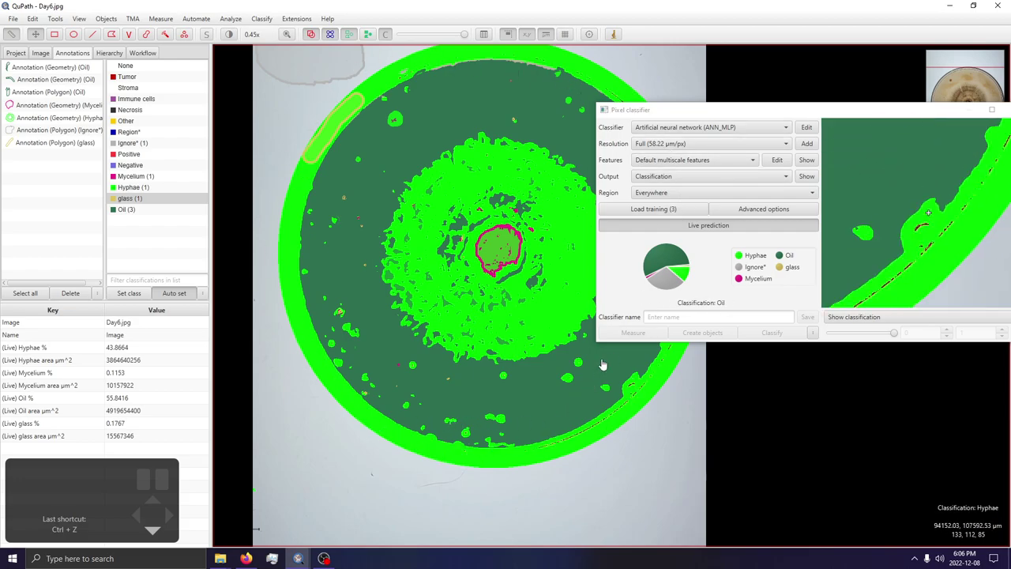
left_click_drag(464, 34, 446, 115)
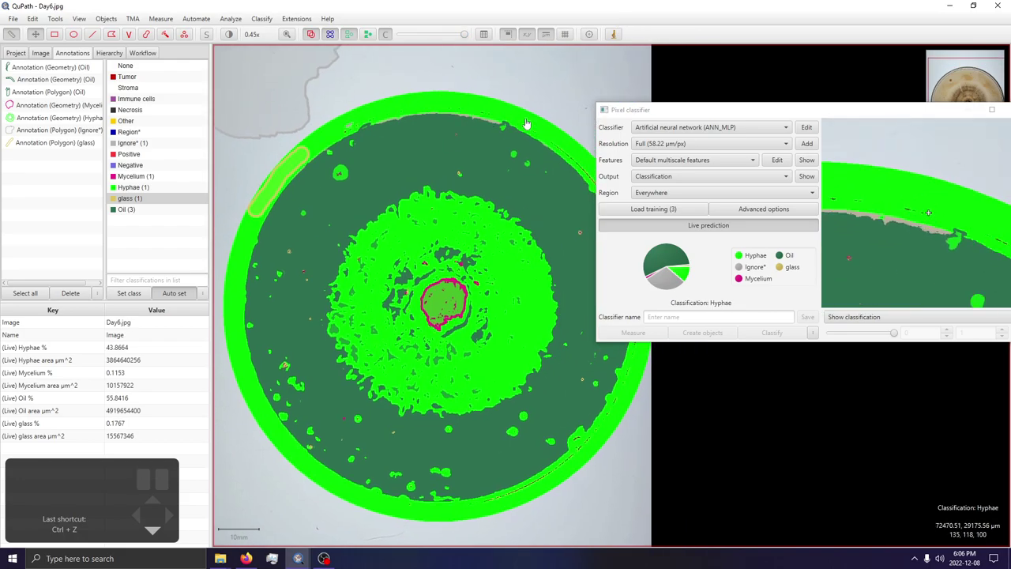
left_click_drag(464, 34, 439, 113)
left_click_drag(447, 32, 479, 56)
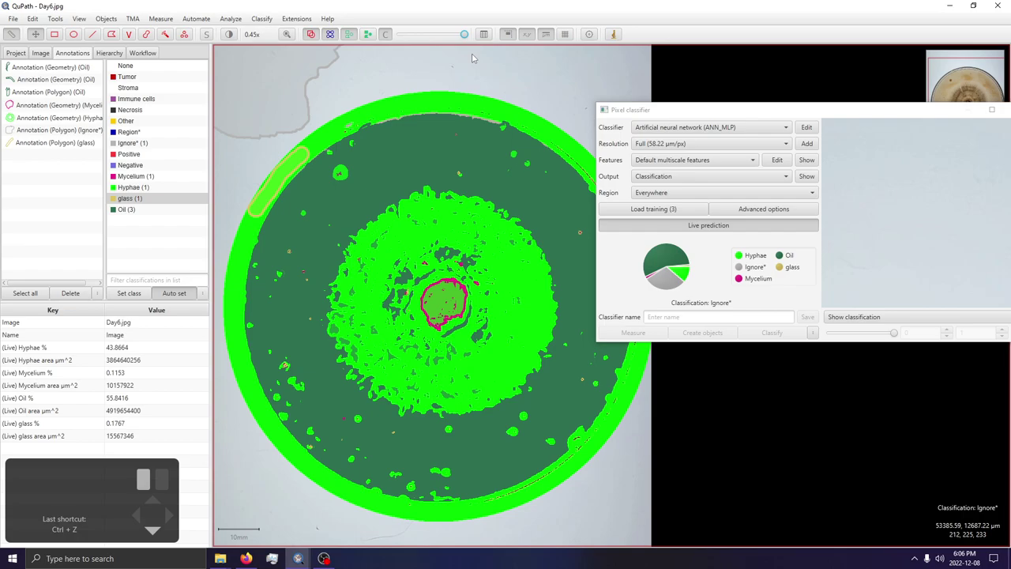
scroll(439, 278, "up", 2)
left_click_drag(480, 509, 519, 418)
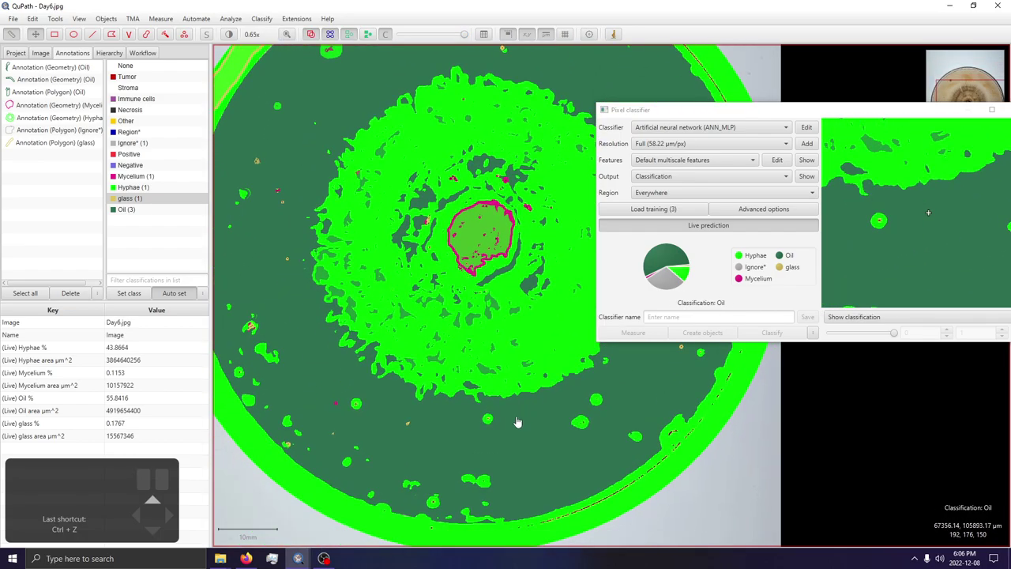
left_click_drag(373, 88, 333, 136)
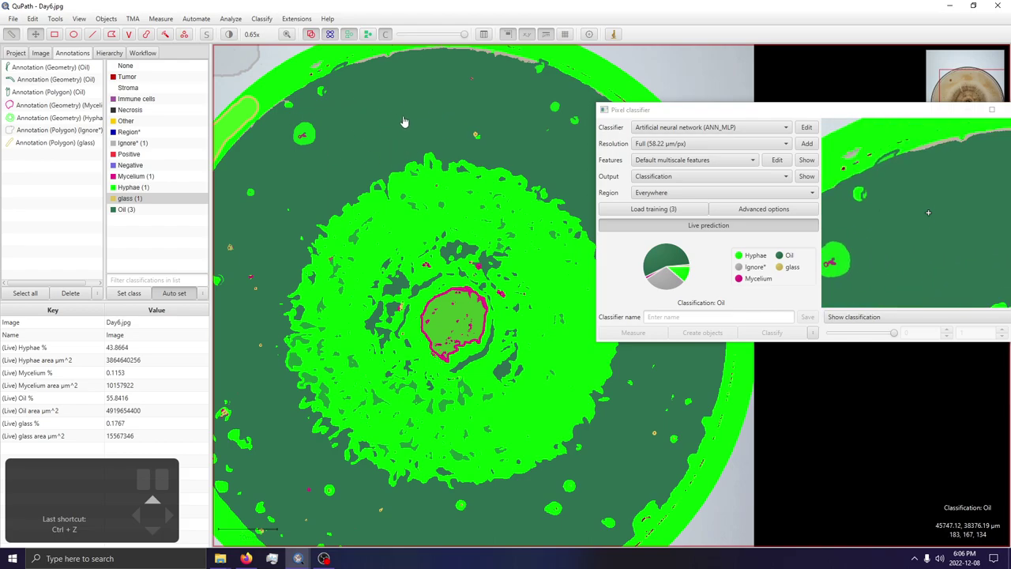
scroll(368, 146, "up", 2)
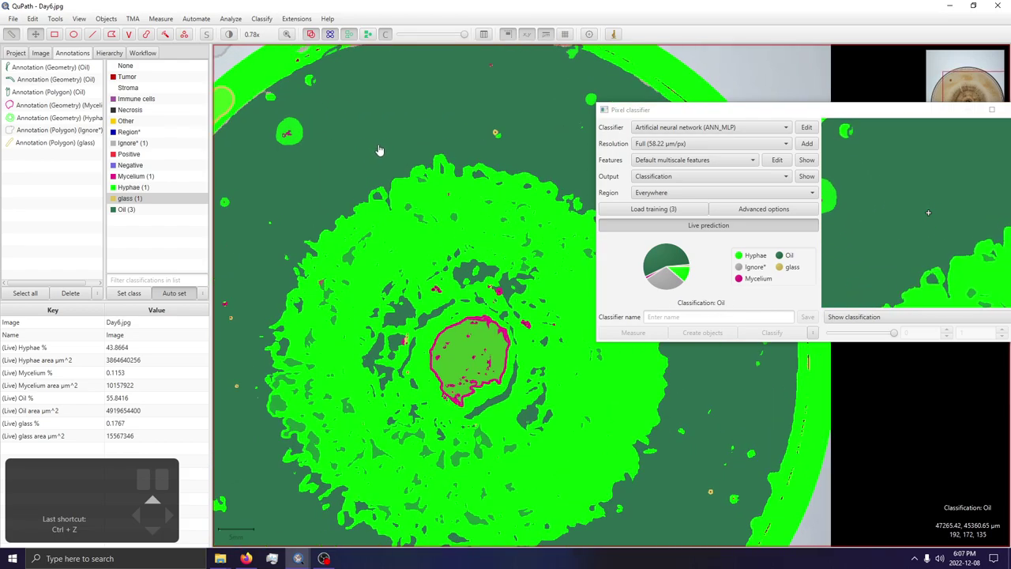
scroll(514, 275, "up", 2)
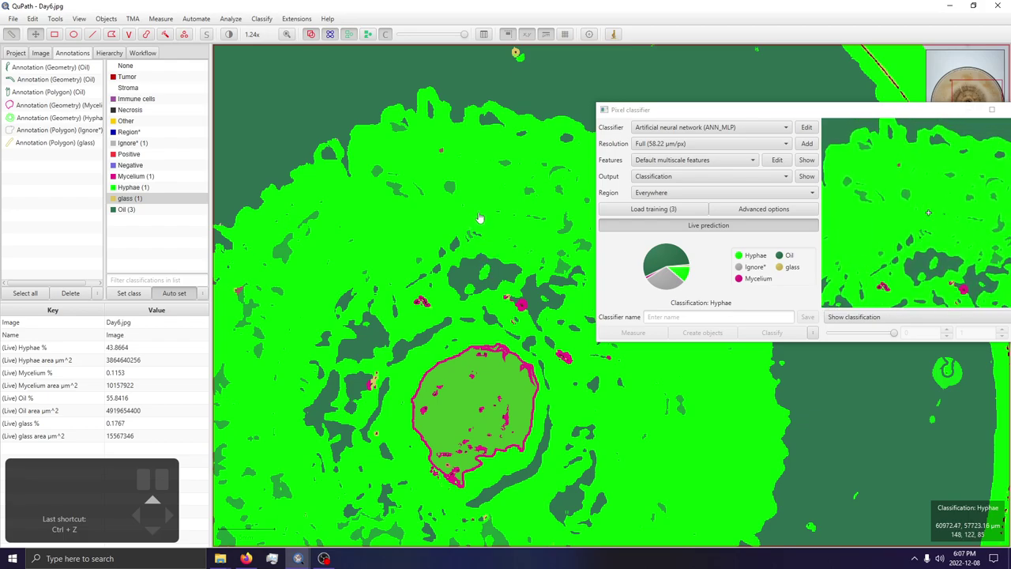
mouse_move(464, 34)
left_mouse_down()
mouse_move(419, 35)
mouse_move(464, 34)
left_mouse_up()
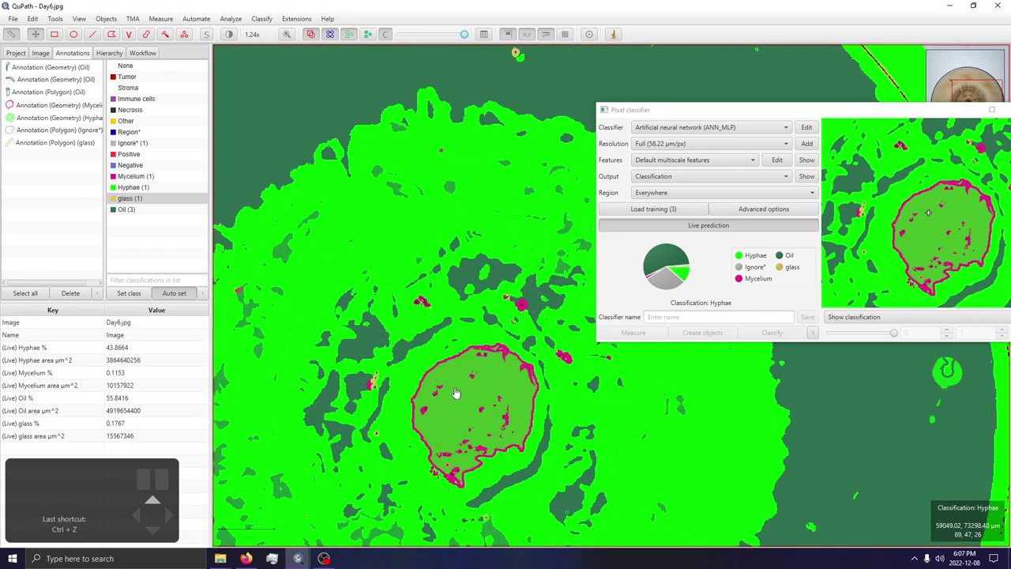
left_click_drag(507, 396, 521, 266)
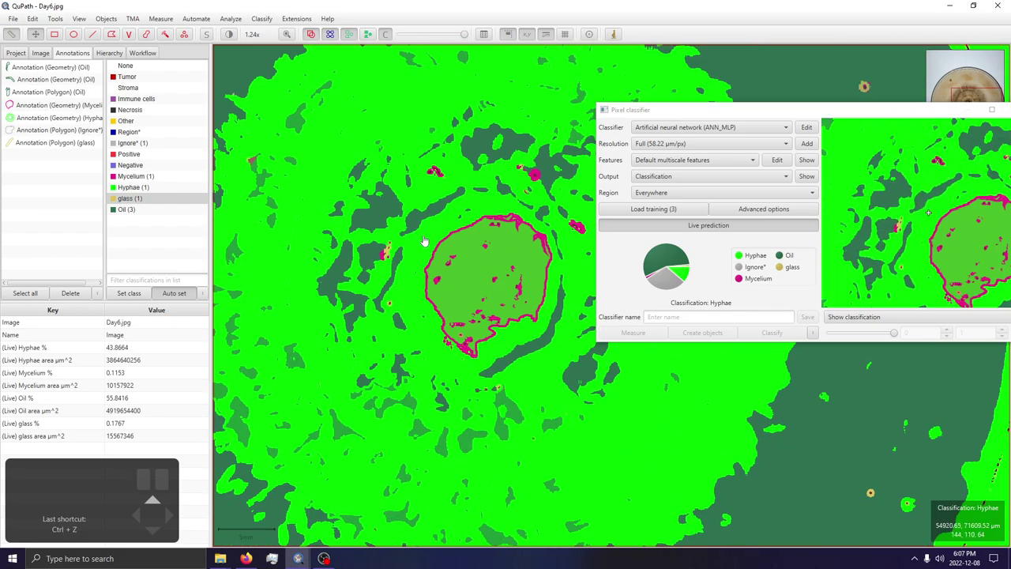
Switch the classifier to Random trees (RTrees), check the processor load in Task Manager, and move the classifier dialog clear of the dish.
left_click(743, 127)
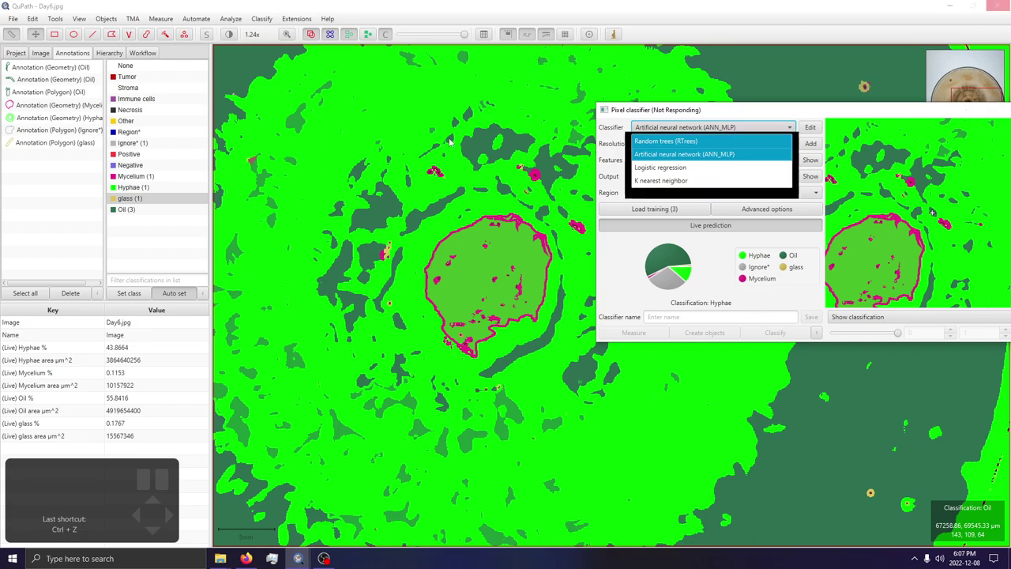
left_click_drag(816, 116, 612, 99)
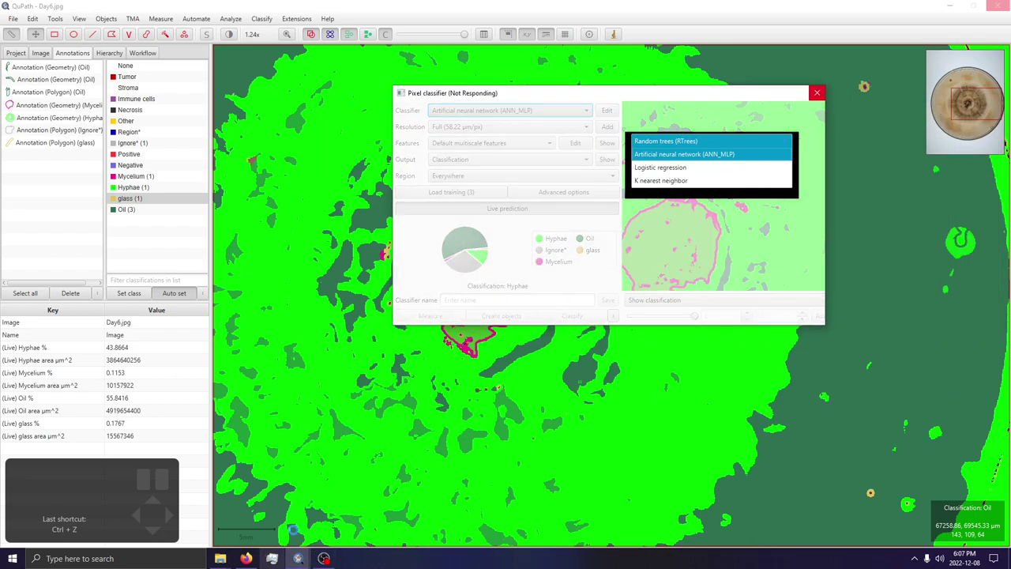
left_click(272, 558)
left_click(521, 204)
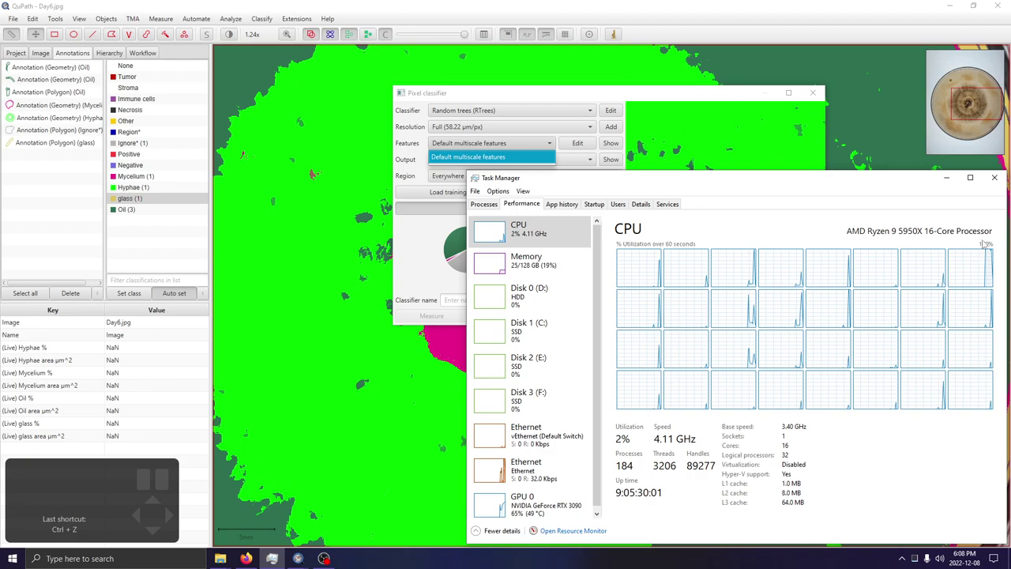
left_click(949, 179)
left_click(575, 112)
left_click_drag(577, 93, 720, 64)
Examine the Random trees prediction on Day6 along the glass rim, the hyphae edge, the mycelium centre and the surrounding oil.
scroll(360, 272, "down", 2)
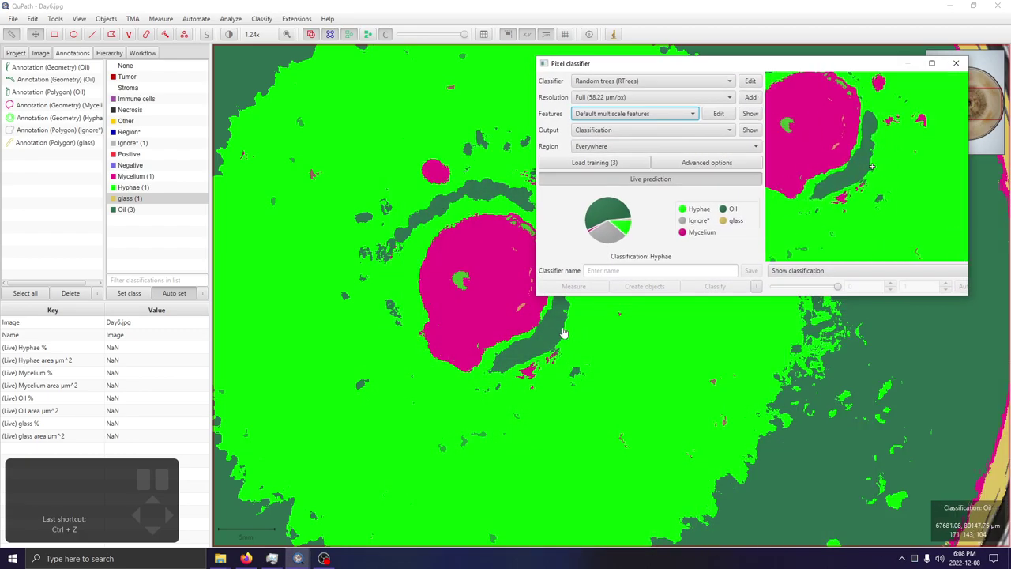
scroll(360, 272, "down", 1)
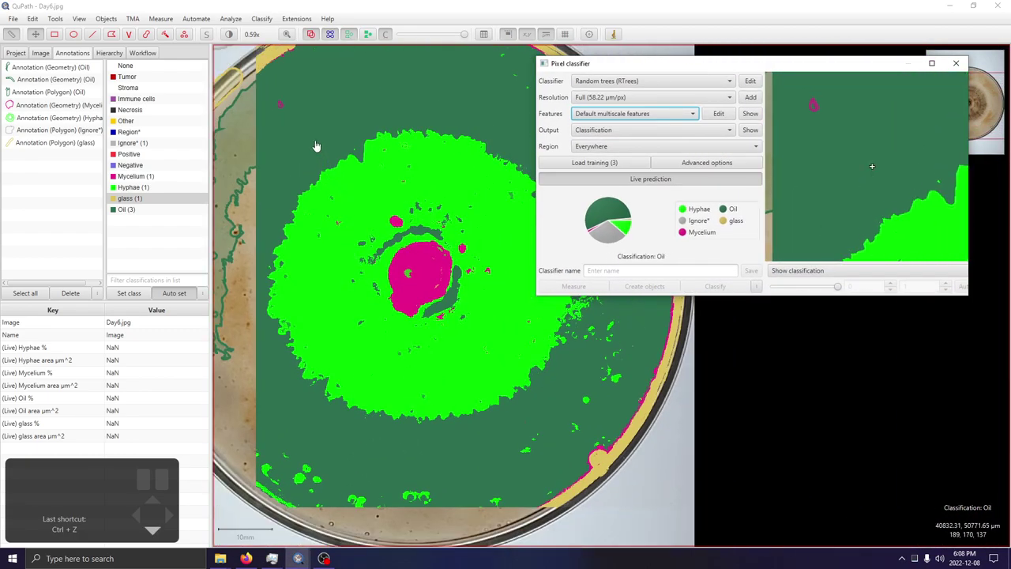
scroll(324, 142, "down", 2)
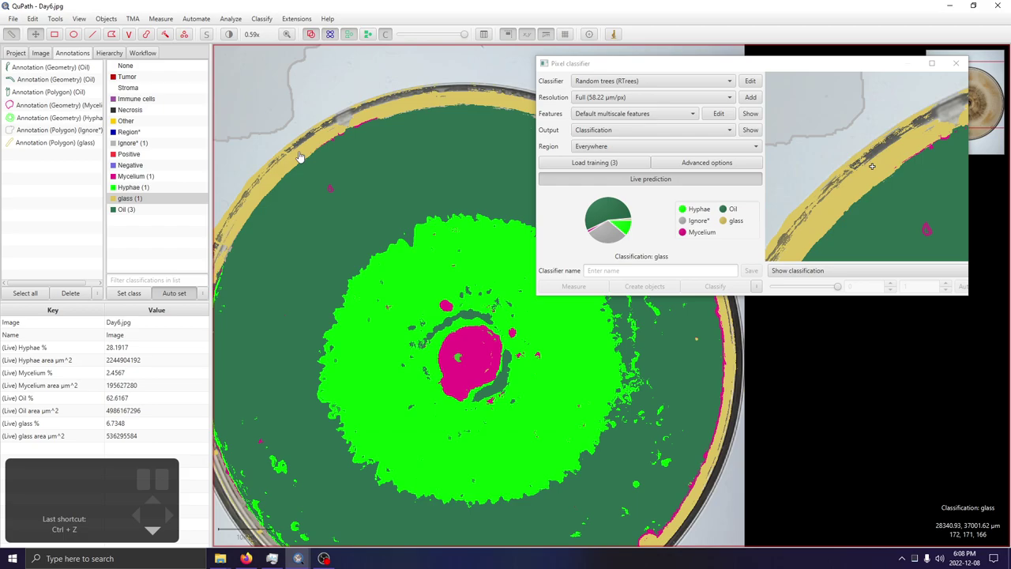
scroll(471, 102, "up", 5)
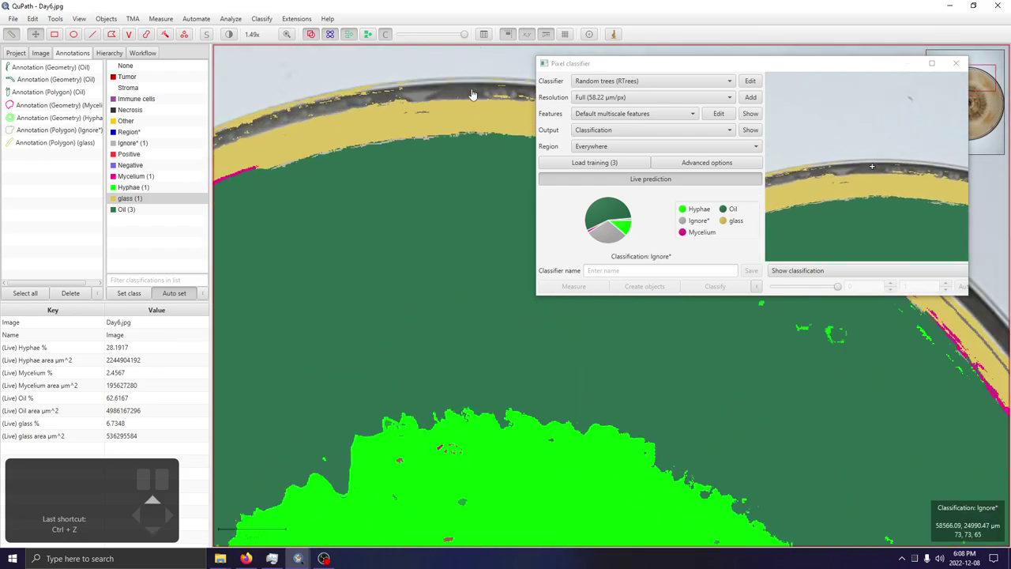
scroll(467, 95, "down", 2)
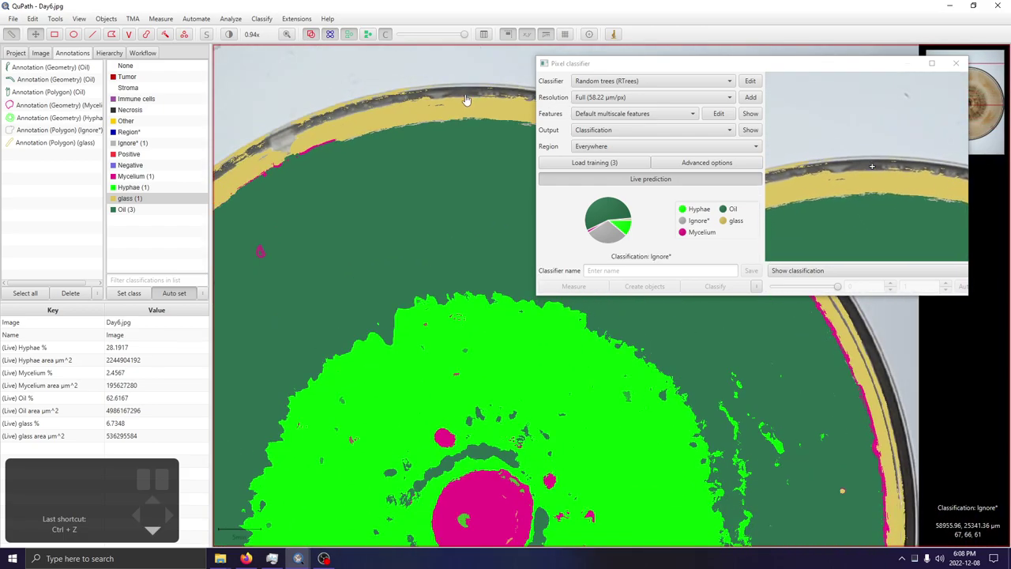
scroll(470, 99, "down", 2)
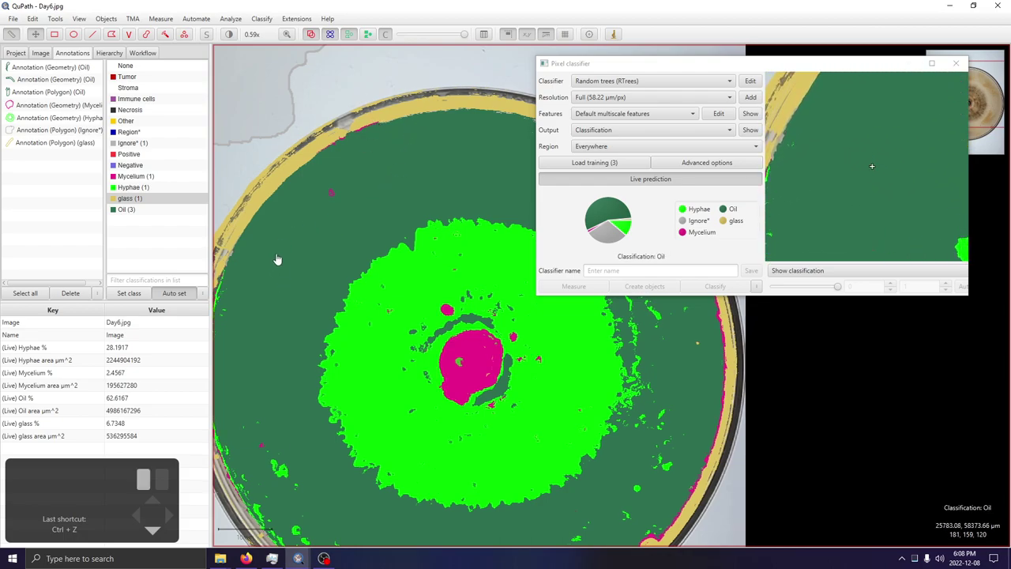
scroll(396, 248, "up", 2)
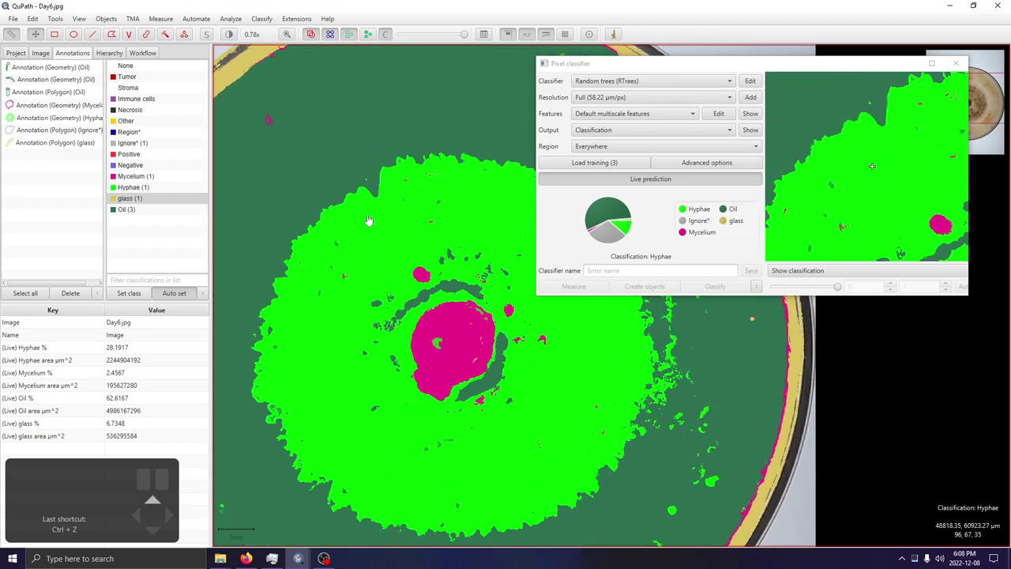
scroll(389, 230, "up", 1)
scroll(493, 345, "up", 1)
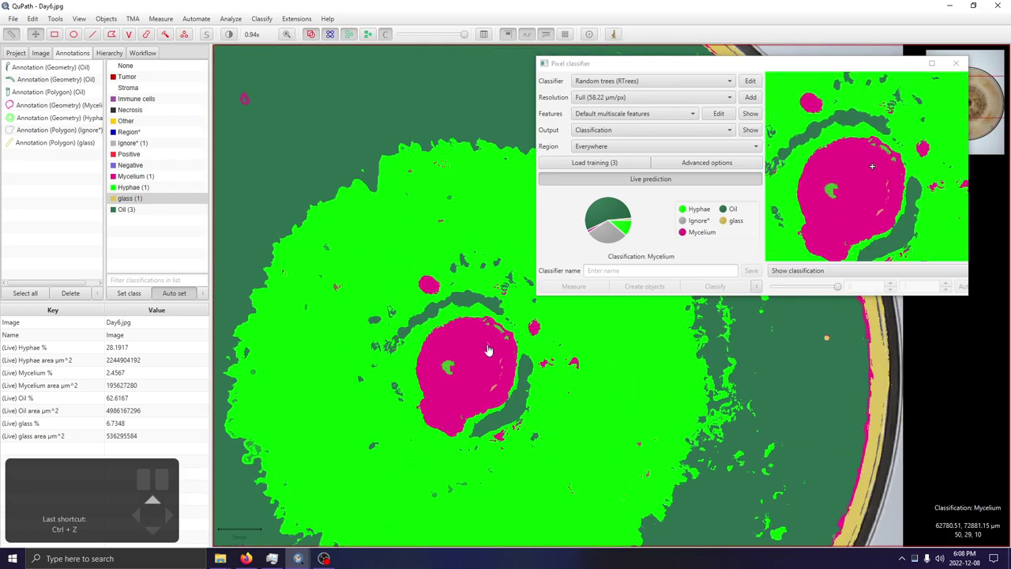
scroll(488, 350, "down", 4)
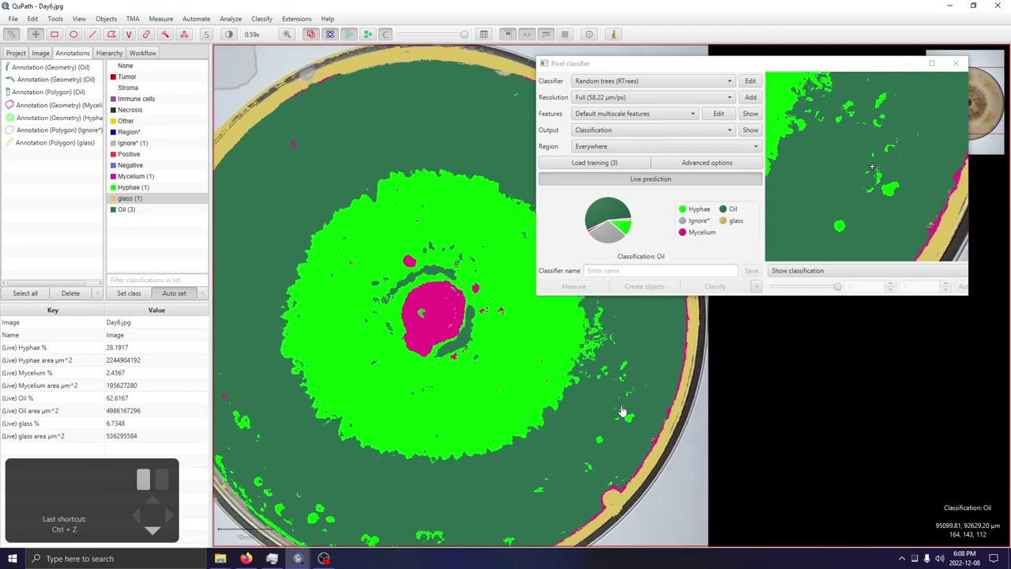
Fade out the classification overlay, inspect the mycelium centre in the original image, and restore the overlay.
left_click_drag(464, 34, 395, 47)
scroll(445, 376, "up", 1)
scroll(439, 300, "up", 4)
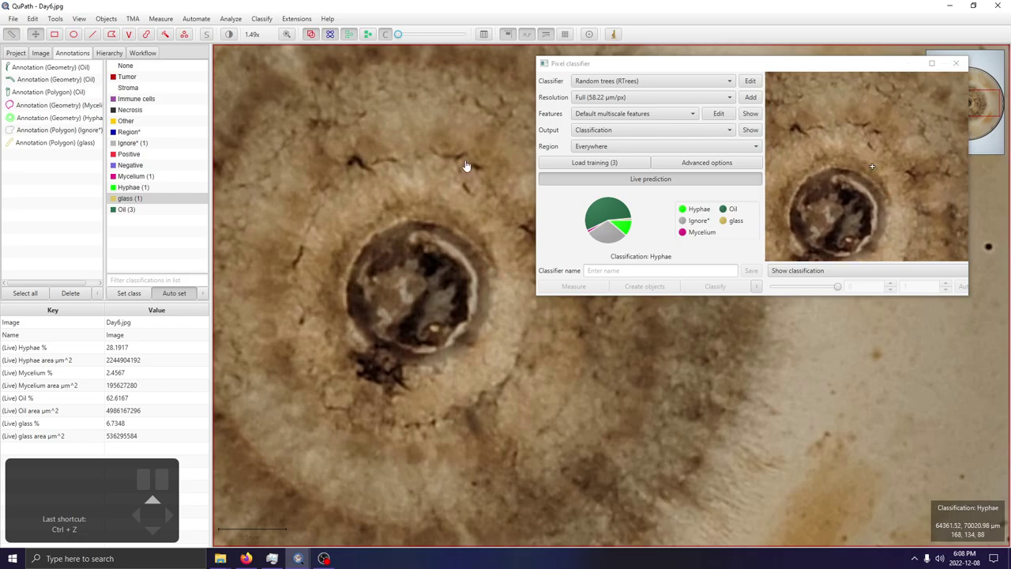
left_click_drag(401, 35, 459, 44)
Set the pixel classifier resolution to High (232.87 µm/px) and bring the whole dish into view.
left_click(678, 99)
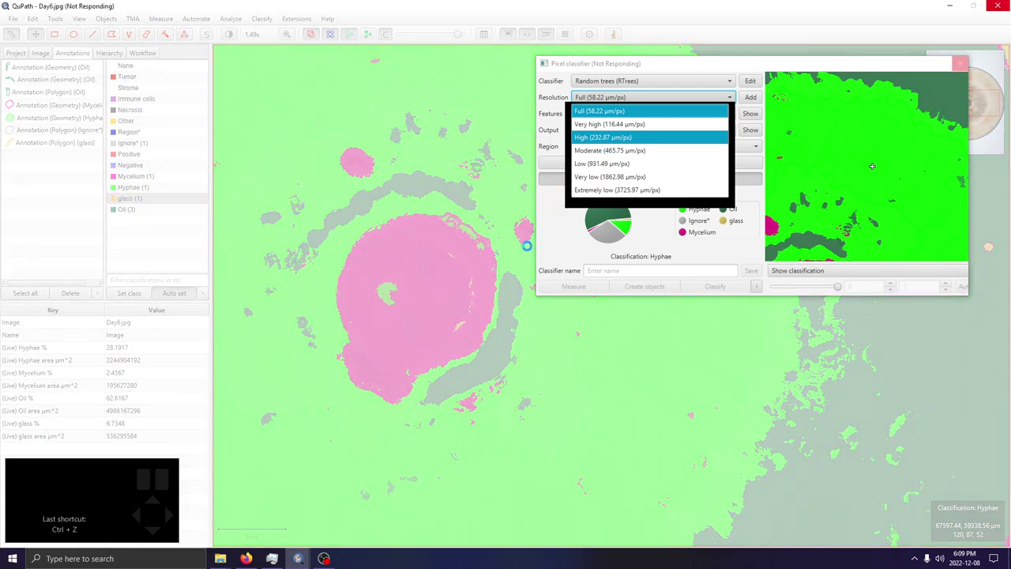
mouse_move(297, 559)
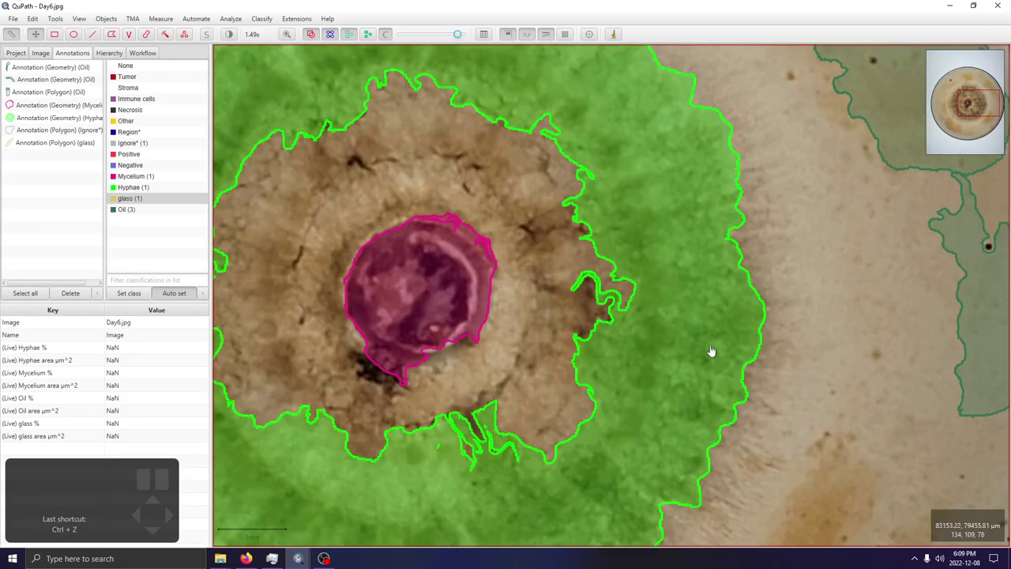
scroll(703, 332, "down", 5)
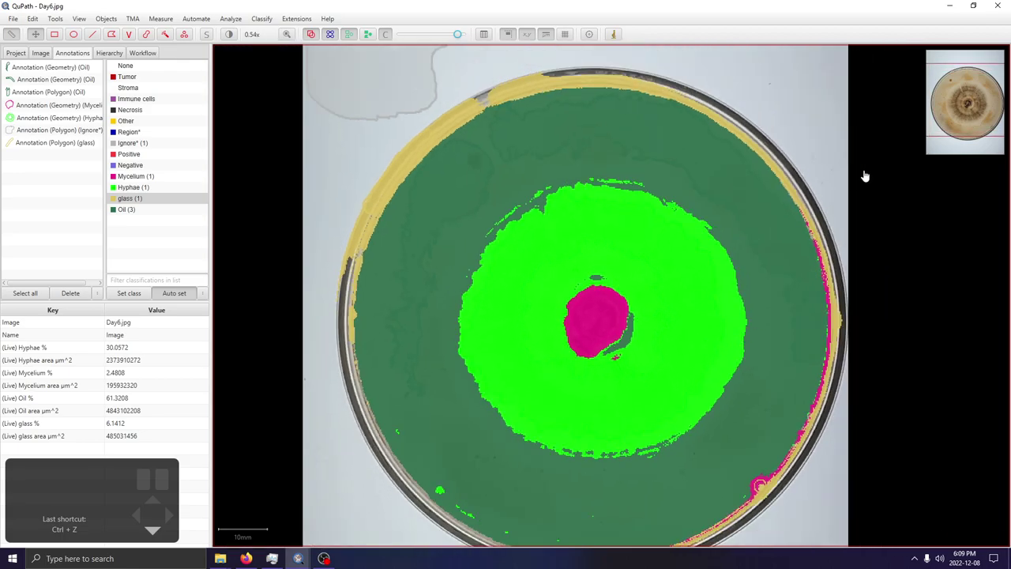
Toggle the overlay opacity to compare the High resolution prediction with the Day6 dish.
left_click_drag(865, 175, 813, 137)
left_click_drag(454, 33, 397, 37)
mouse_move(450, 44)
left_mouse_down()
mouse_move(419, 48)
mouse_move(473, 47)
mouse_move(445, 55)
mouse_move(461, 57)
left_mouse_up()
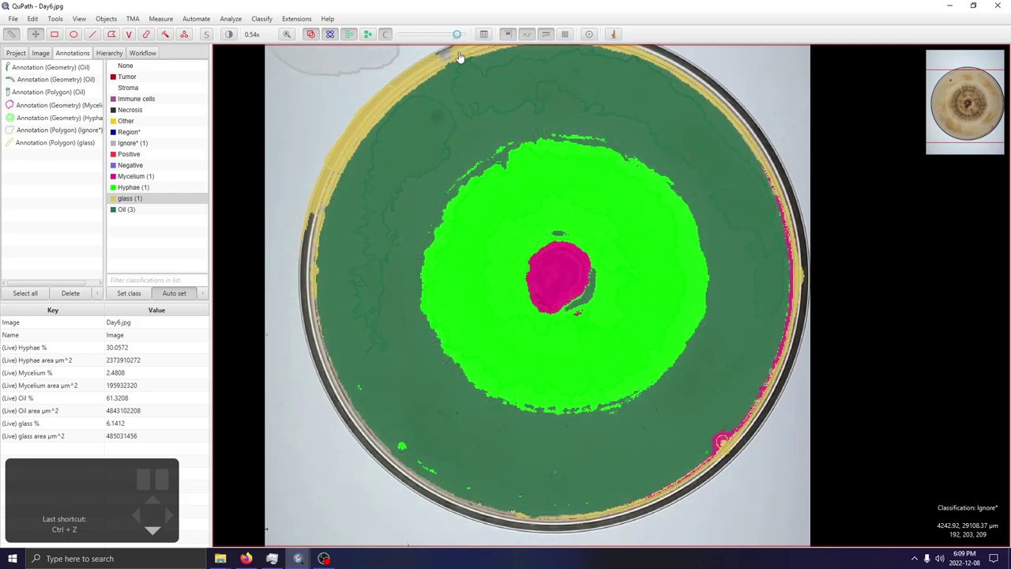
scroll(656, 164, "up", 1)
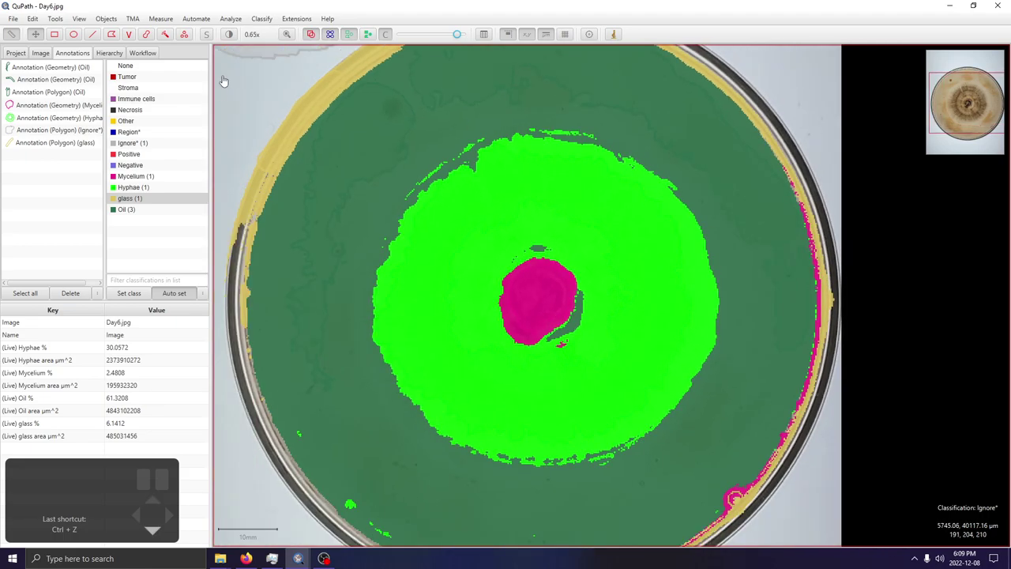
Bring back the pixel classifier dialog and set the resolution to Low (931.49 µm/px).
left_click(262, 18)
mouse_move(275, 48)
left_click(628, 98)
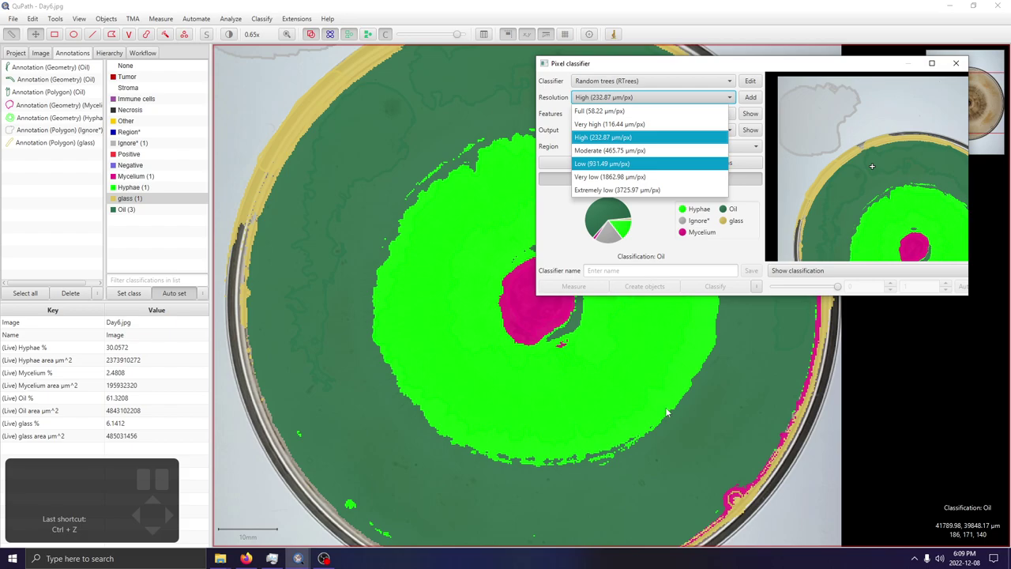
key("Return")
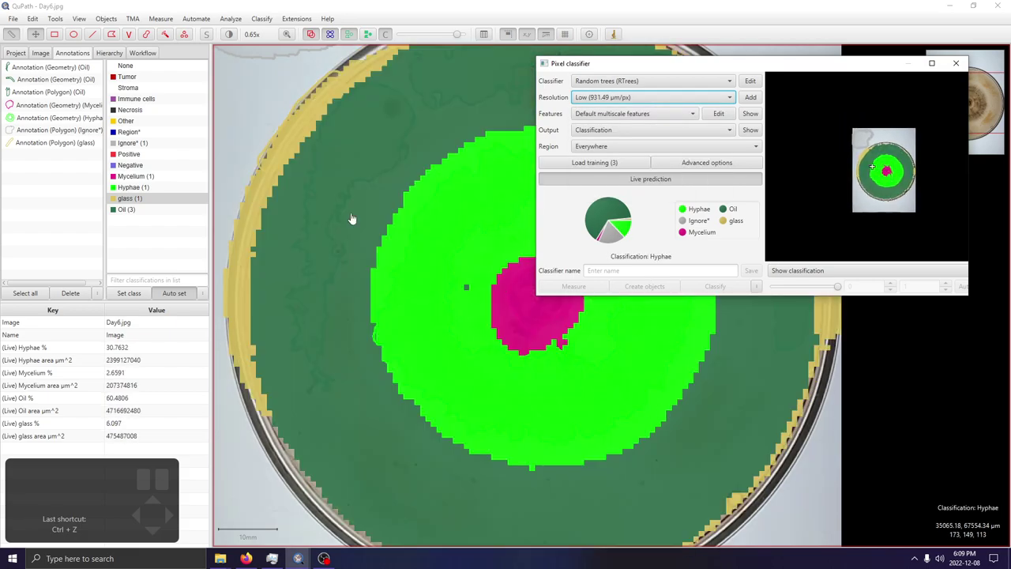
Examine the Low resolution prediction on the Day6 dish with the overlay at full opacity.
left_click(368, 180)
left_click_drag(367, 180, 318, 198)
mouse_move(456, 37)
left_mouse_down()
mouse_move(403, 36)
mouse_move(462, 39)
mouse_move(403, 52)
mouse_move(438, 54)
mouse_move(447, 43)
mouse_move(423, 45)
mouse_move(465, 36)
left_mouse_up()
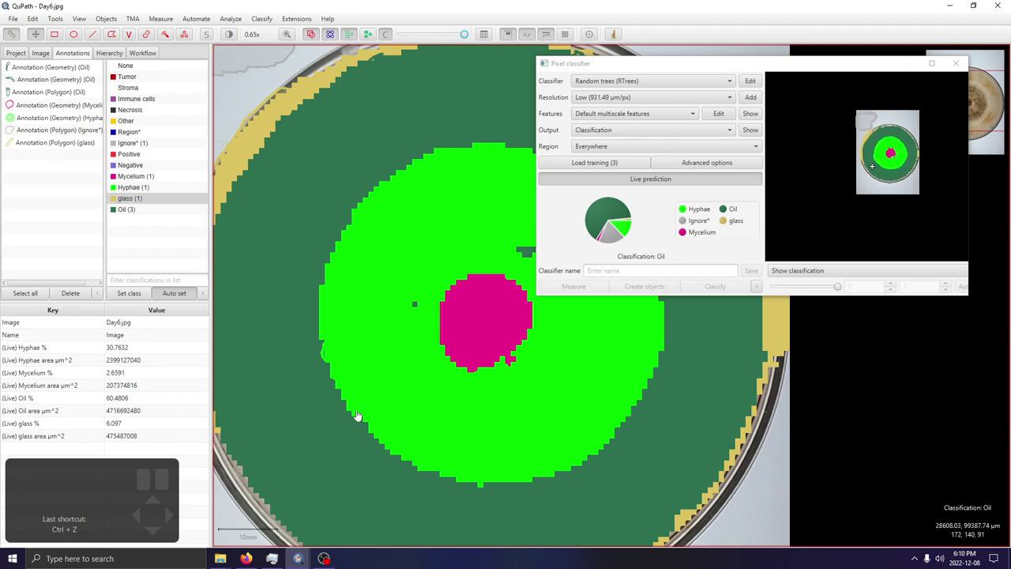
scroll(420, 390, "down", 1)
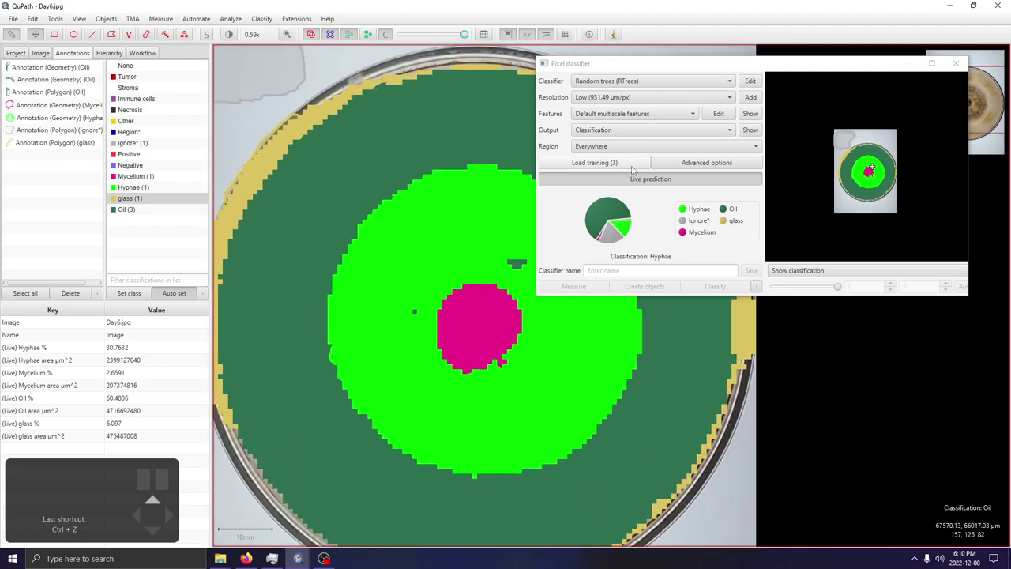
Add the 0.5 scale to the classifier's multiscale features, giving scales 0.5, 1.0, 2.0, 4.0 and 8.0, and apply the selection.
left_click(713, 115)
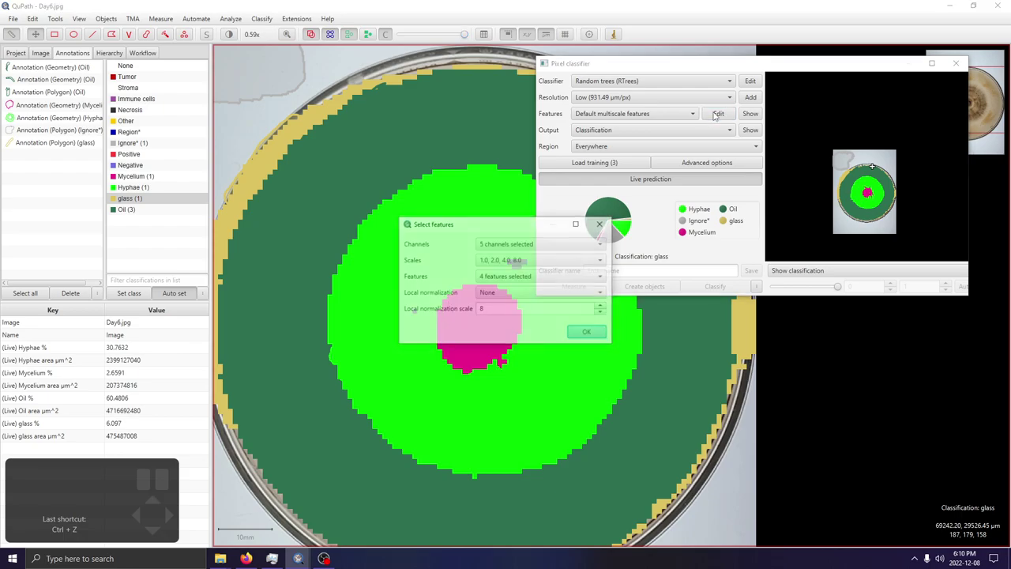
left_click(496, 278)
left_click(506, 260)
left_click(487, 273)
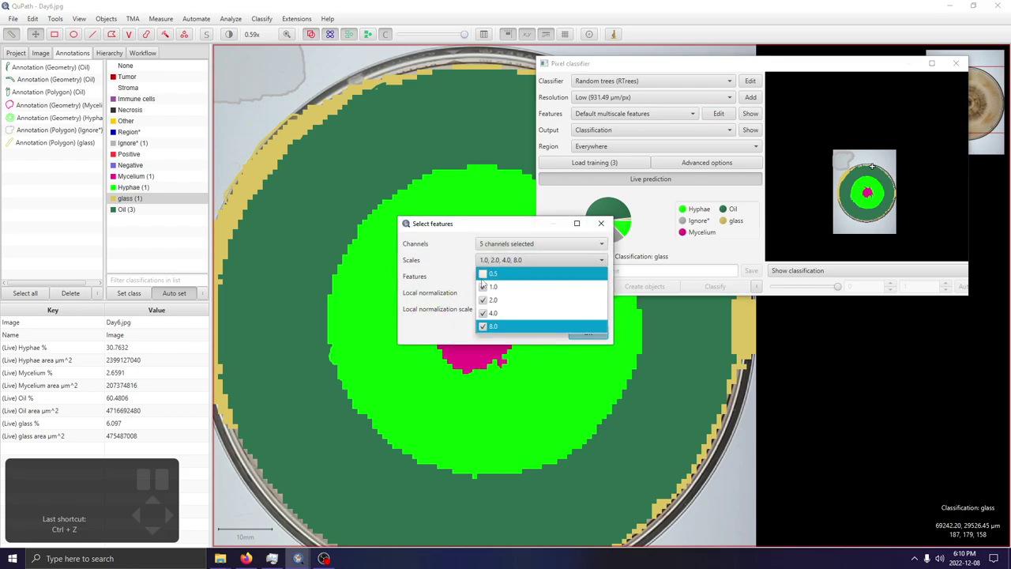
left_click(544, 263)
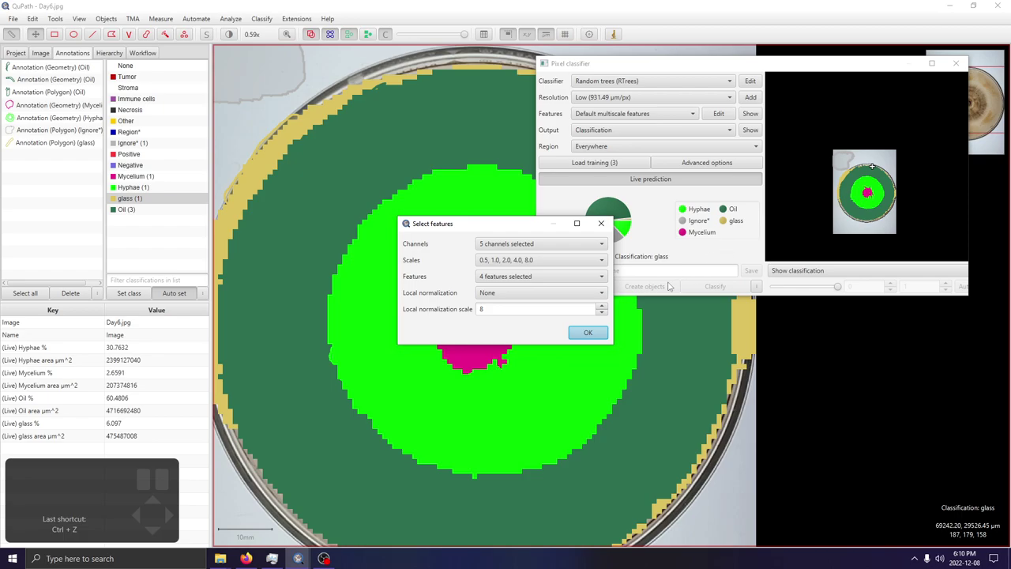
left_click_drag(553, 223, 400, 208)
left_click(434, 317)
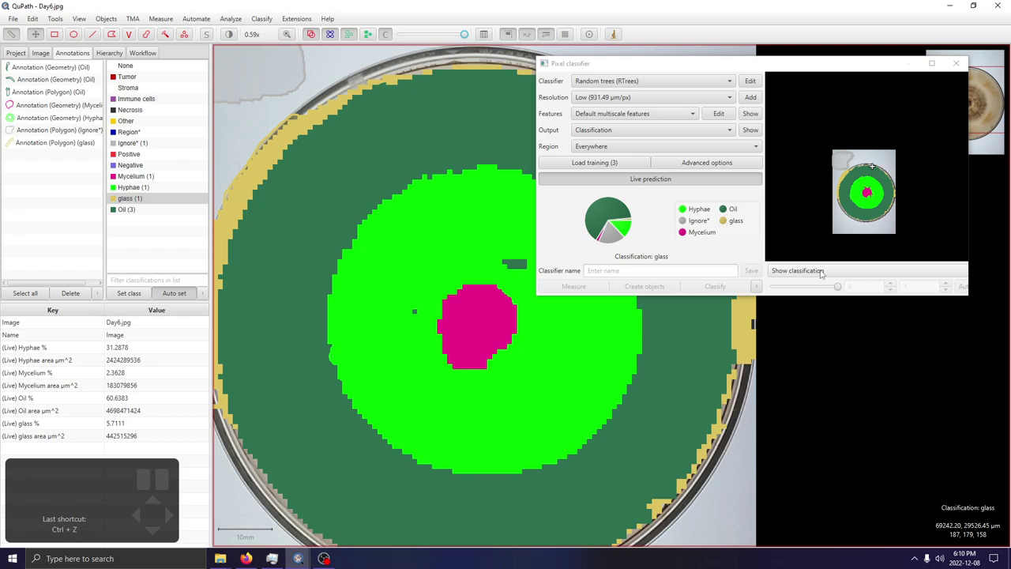
left_click(821, 272)
left_click(823, 272)
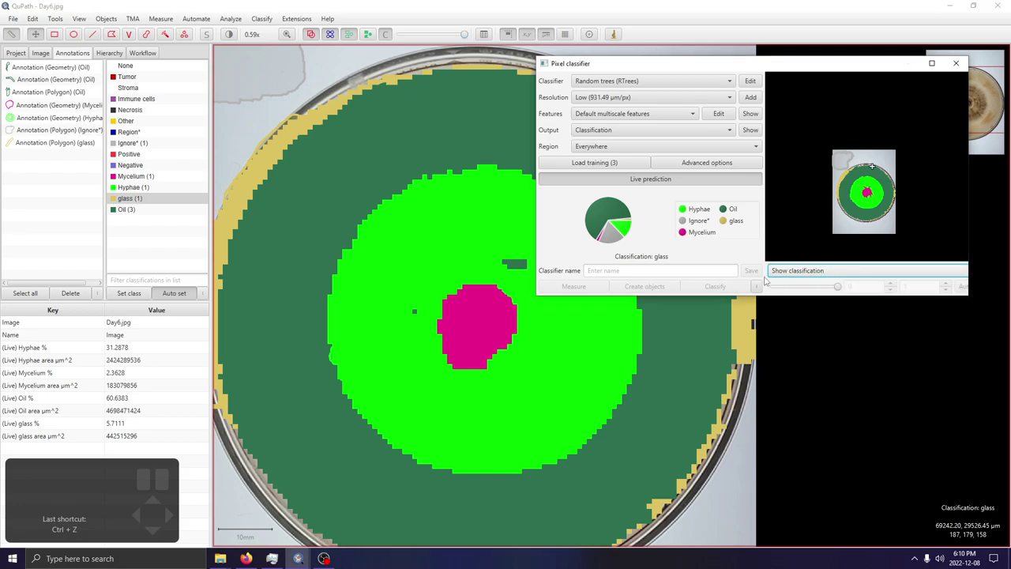
left_click(757, 286)
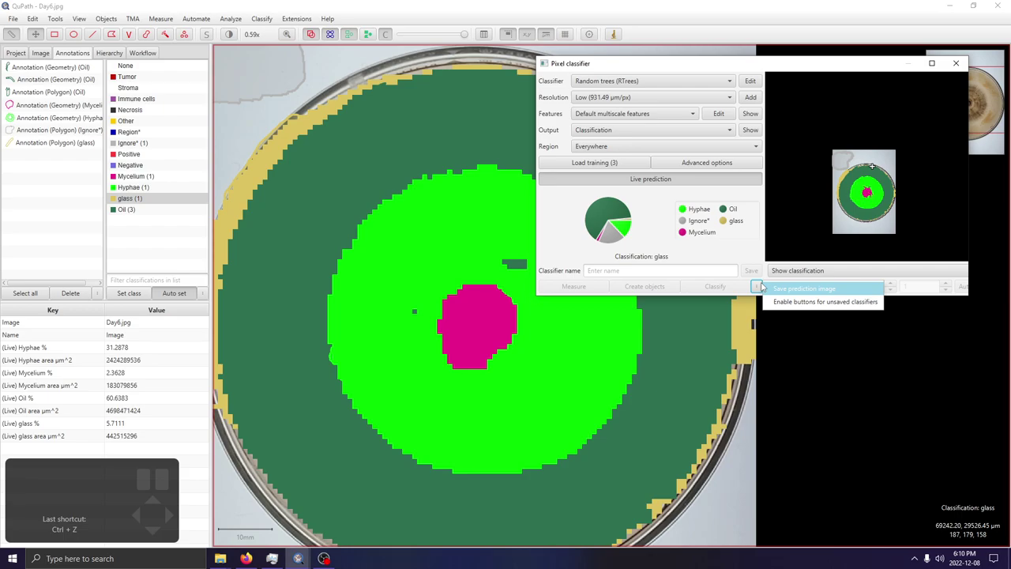
left_click(812, 269)
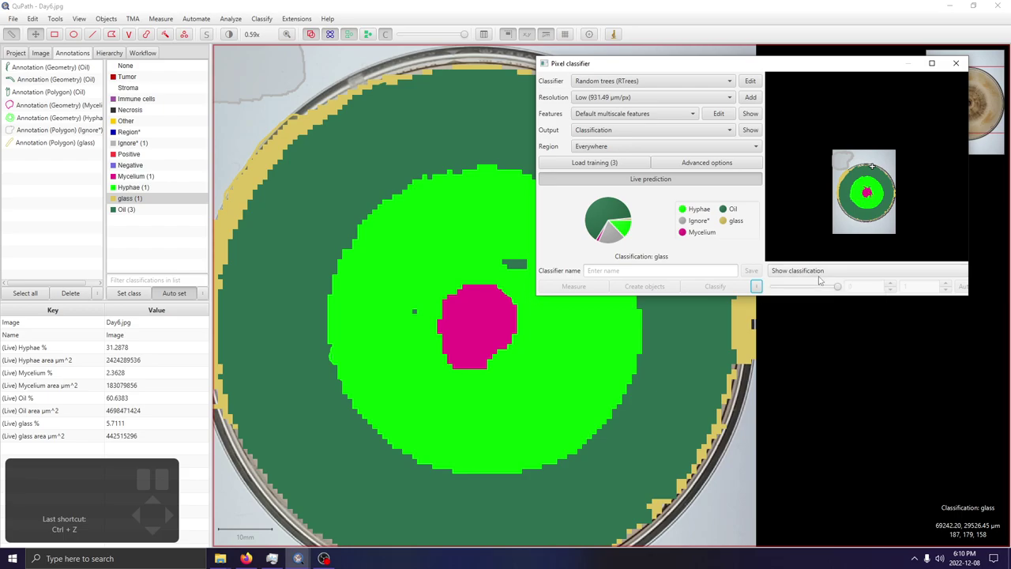
left_click(817, 272)
left_click(816, 286)
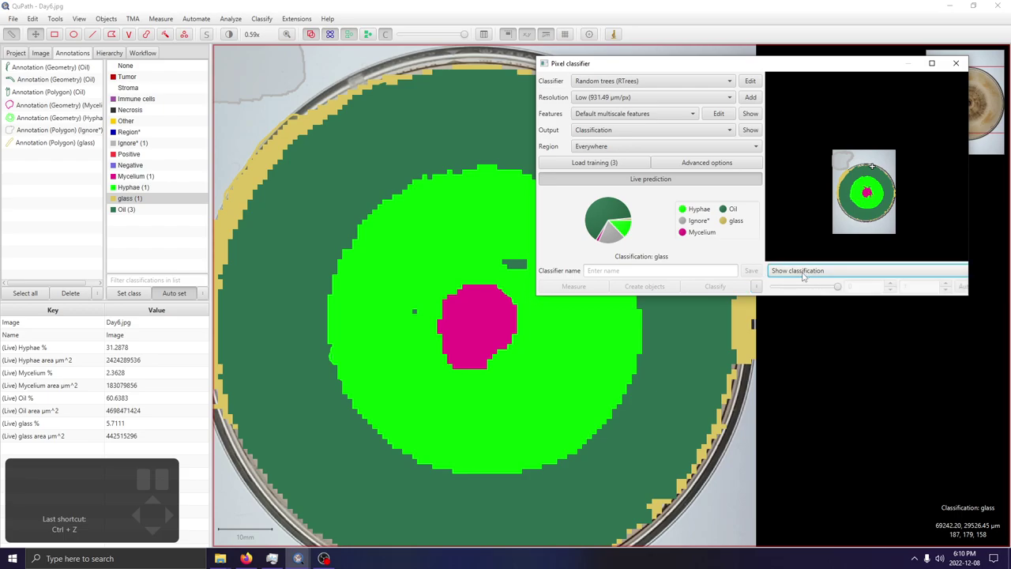
left_click(652, 147)
left_click(651, 147)
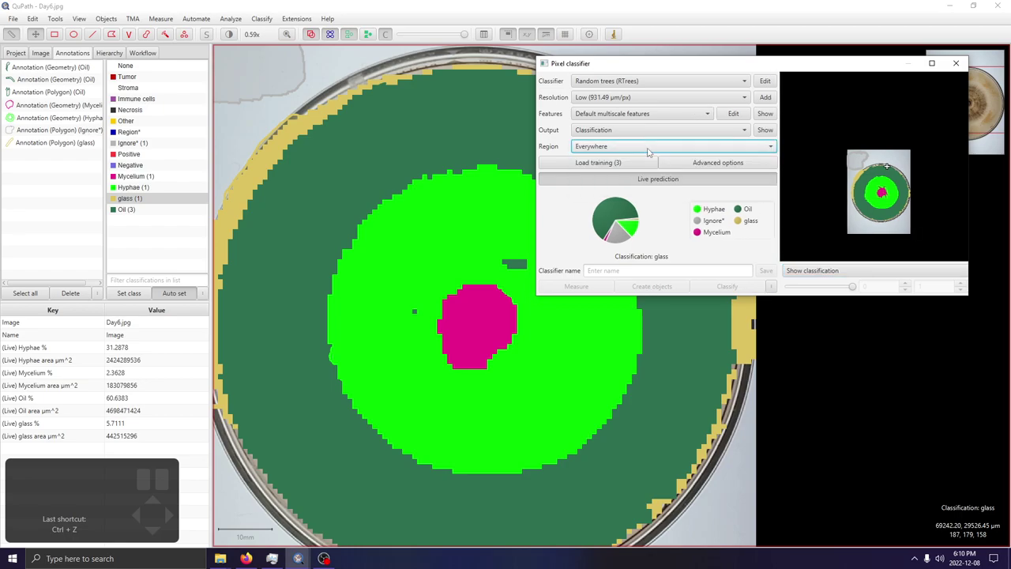
left_click(650, 131)
left_click(651, 142)
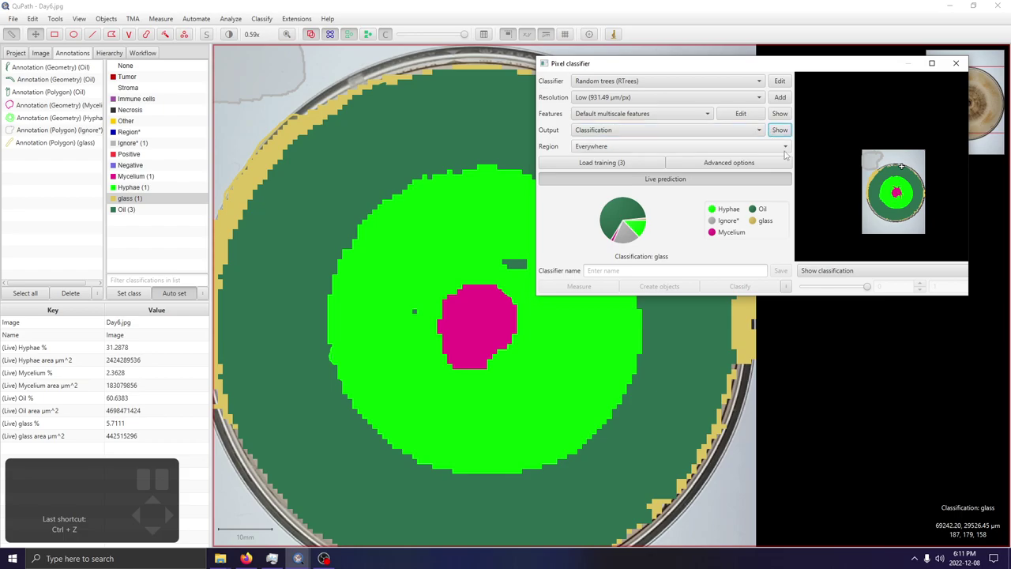
Show the classifier's output and feature images for Day6.jpg, browse the feature stack to its last channel, and close it.
left_click(780, 131)
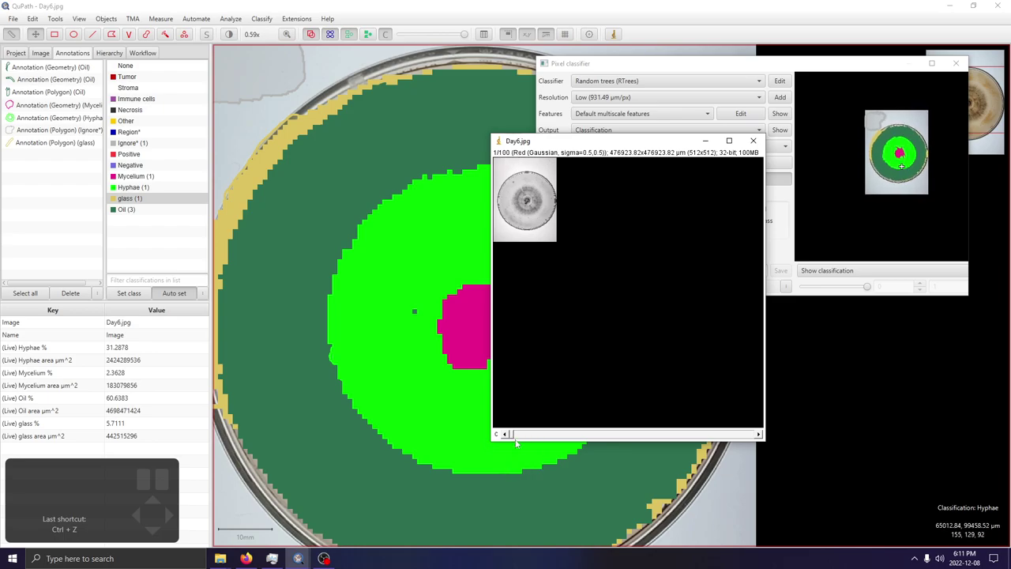
mouse_move(512, 435)
left_mouse_down()
mouse_move(704, 432)
mouse_move(734, 428)
mouse_move(747, 410)
mouse_move(757, 425)
left_mouse_up()
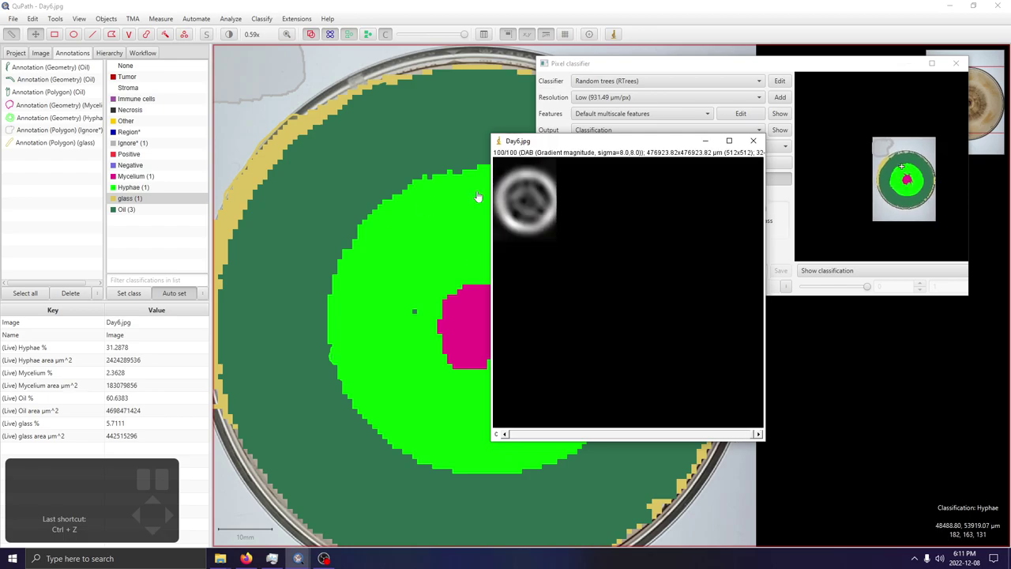
left_click(754, 142)
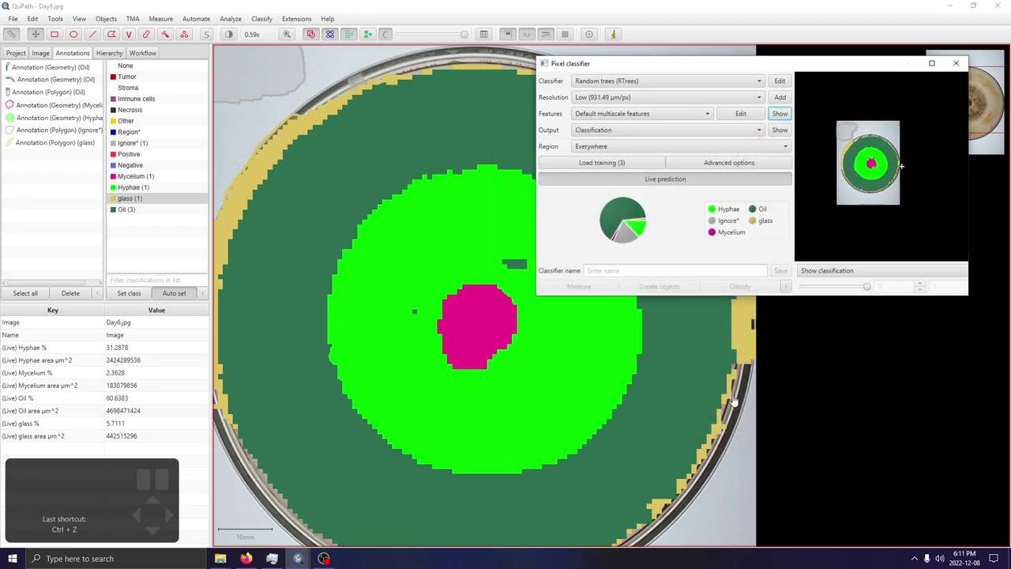
Bring up the QuPath console log, widen its window to read the training data and accuracy entries, and minimize it.
mouse_move(304, 560)
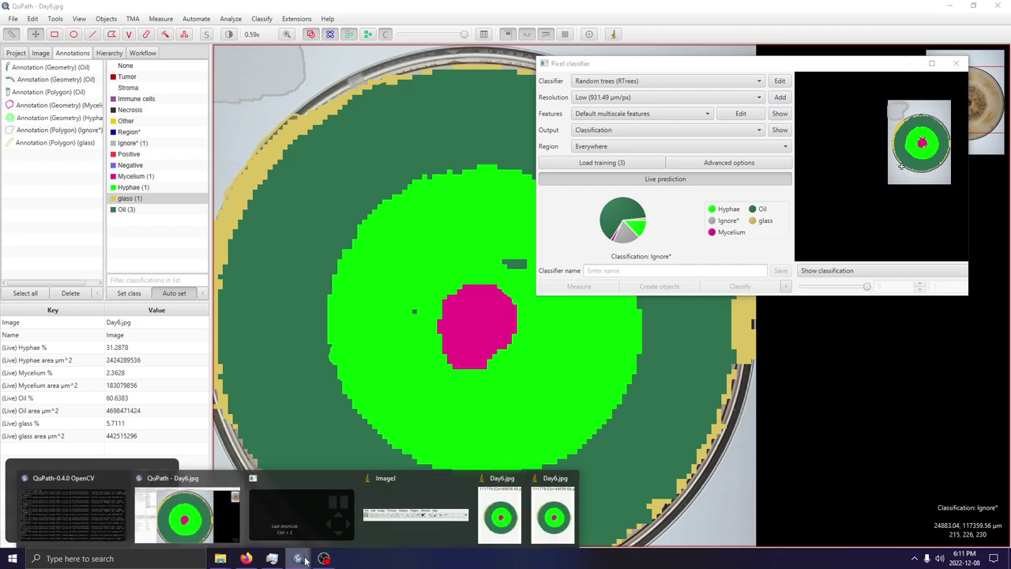
left_click(97, 519)
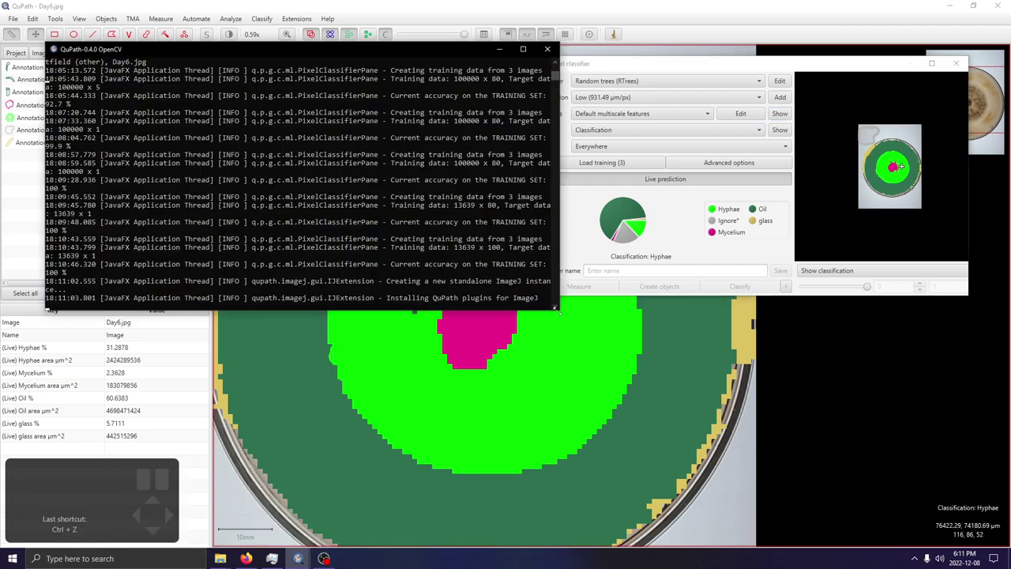
left_click_drag(557, 308, 815, 310)
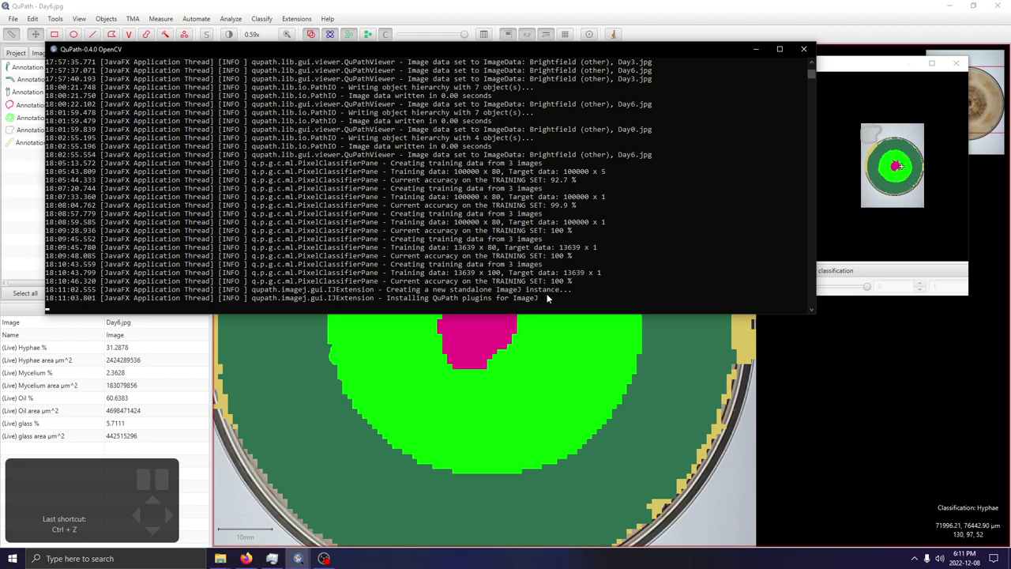
left_click(753, 49)
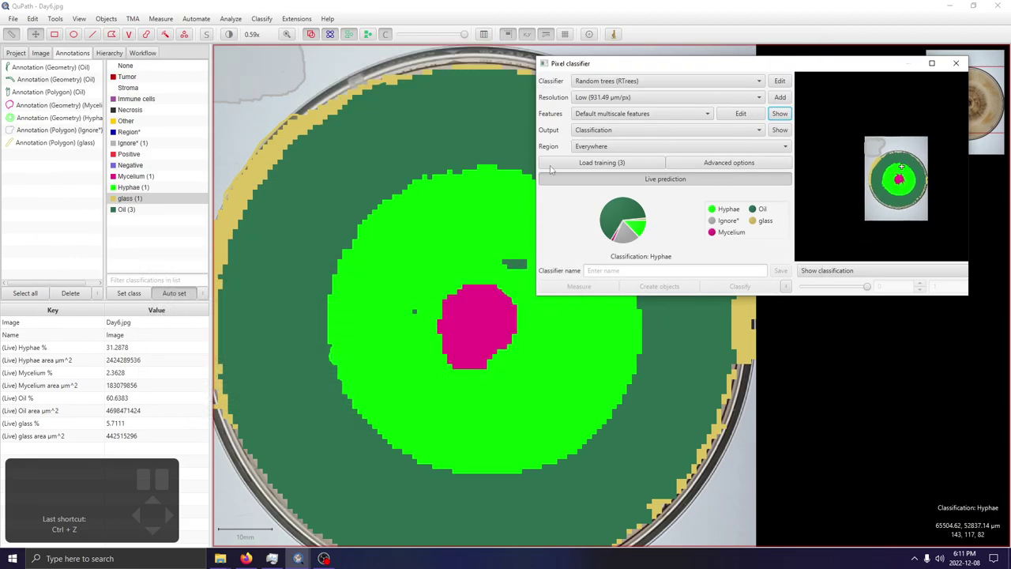
Add all structure tensor and Hessian features to the classifier's multiscale features and apply the 12-feature selection.
left_click(743, 114)
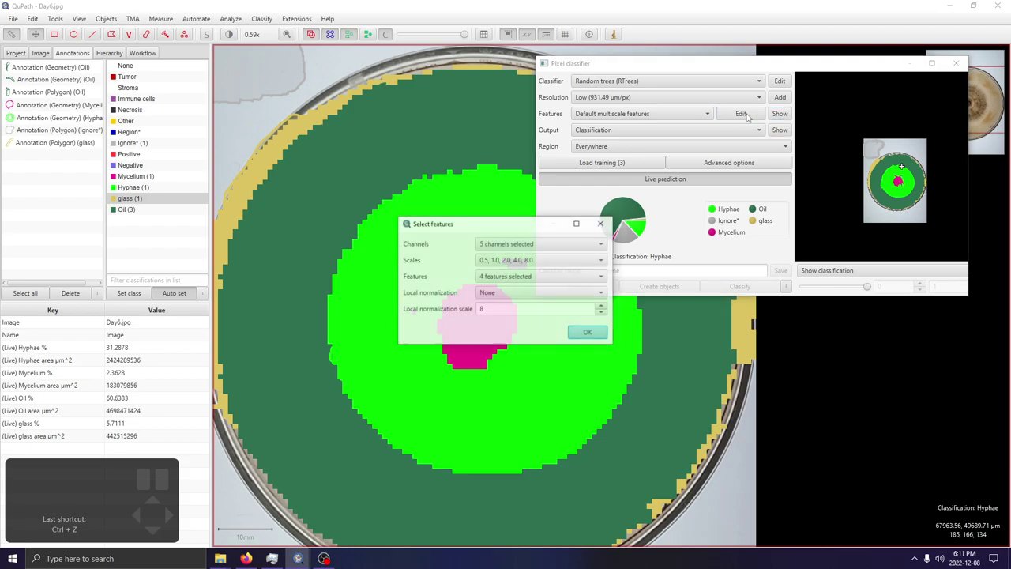
left_click(522, 280)
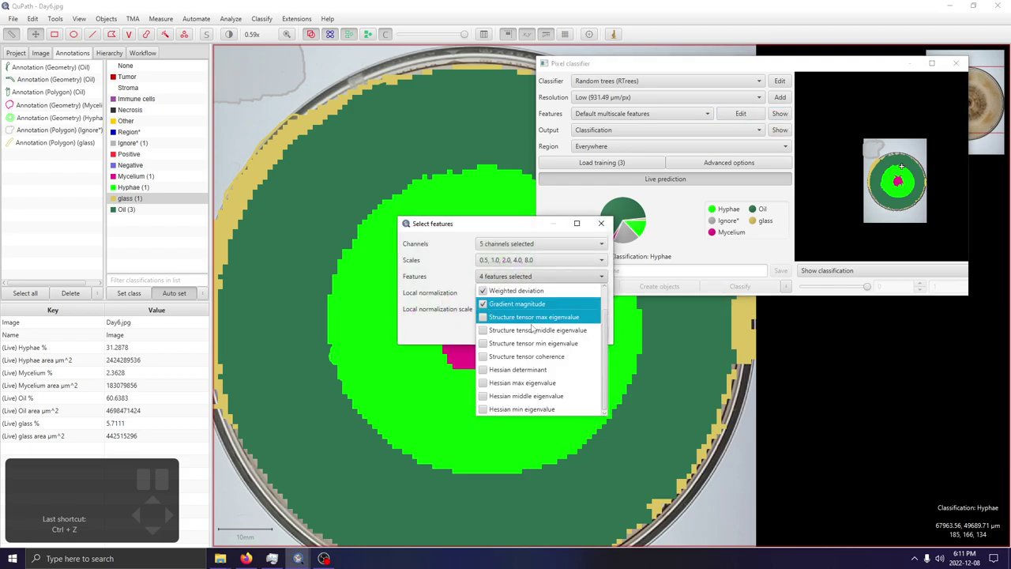
left_click(529, 317)
left_click(535, 330)
left_click(540, 343)
left_click(543, 356)
left_click(546, 370)
left_click(547, 382)
left_click(549, 396)
left_click(553, 409)
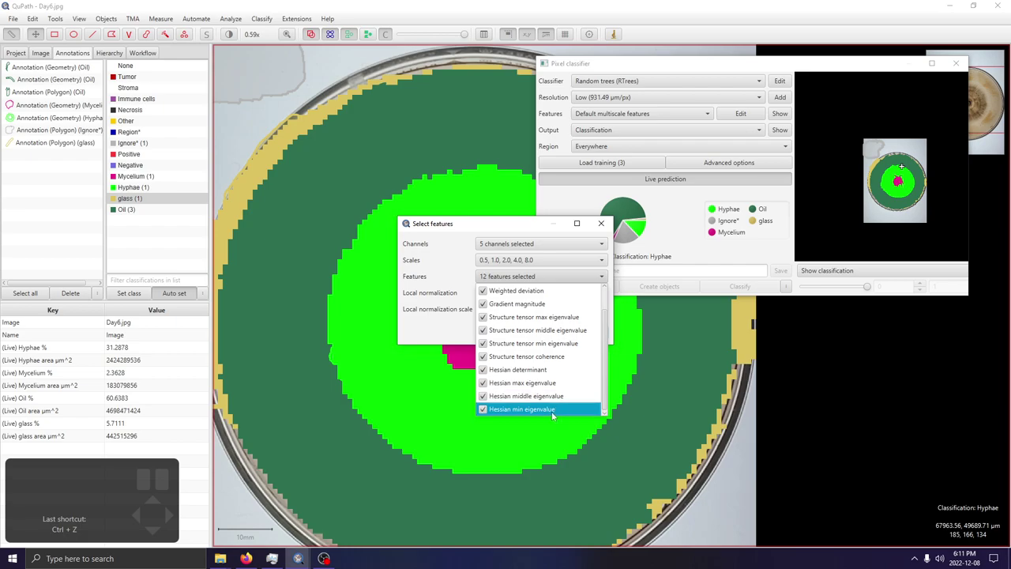
left_click(542, 276)
left_click(582, 332)
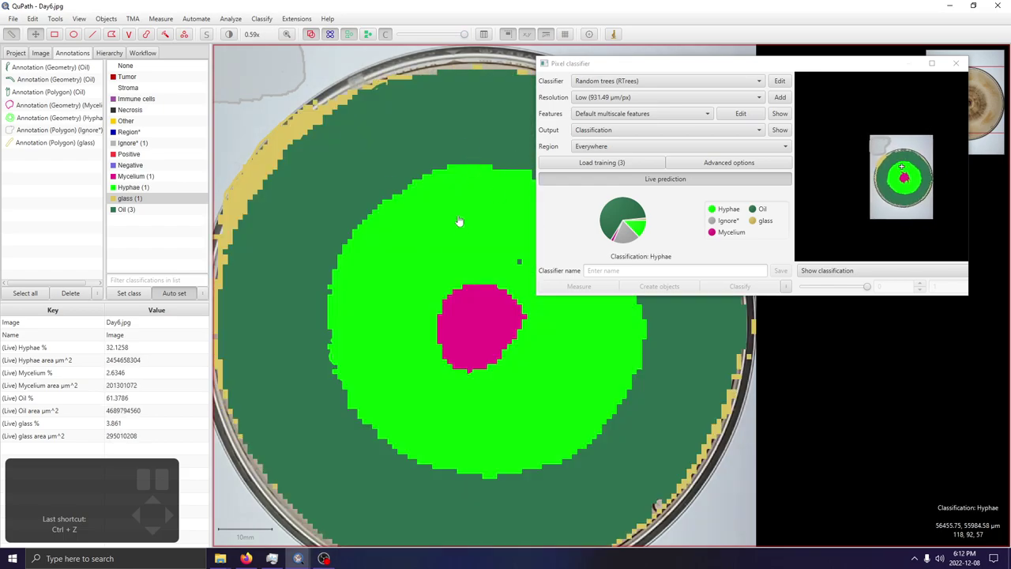
Check the console log for the training data size and accuracy of the retrained classifier.
mouse_move(299, 559)
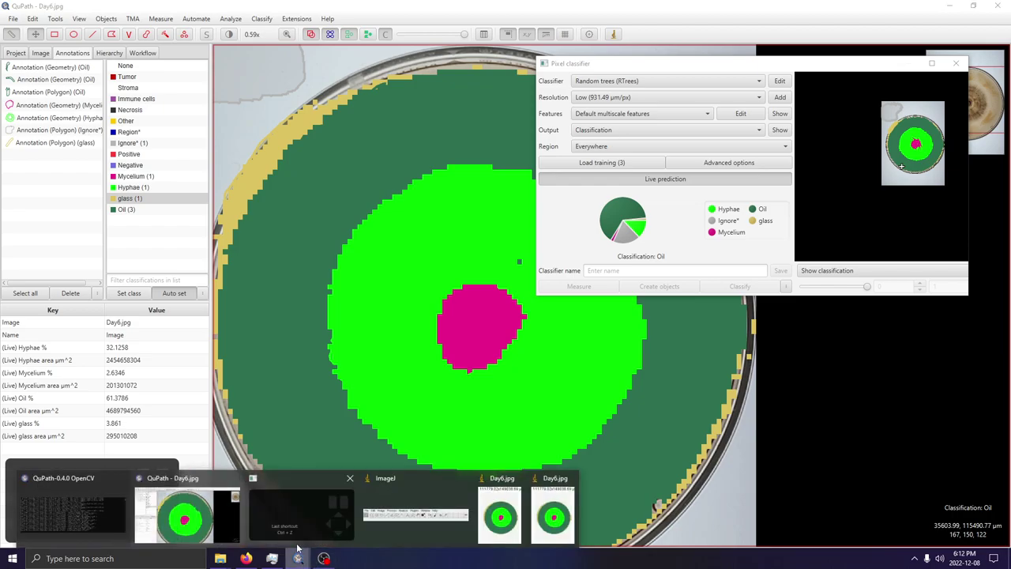
left_click(118, 507)
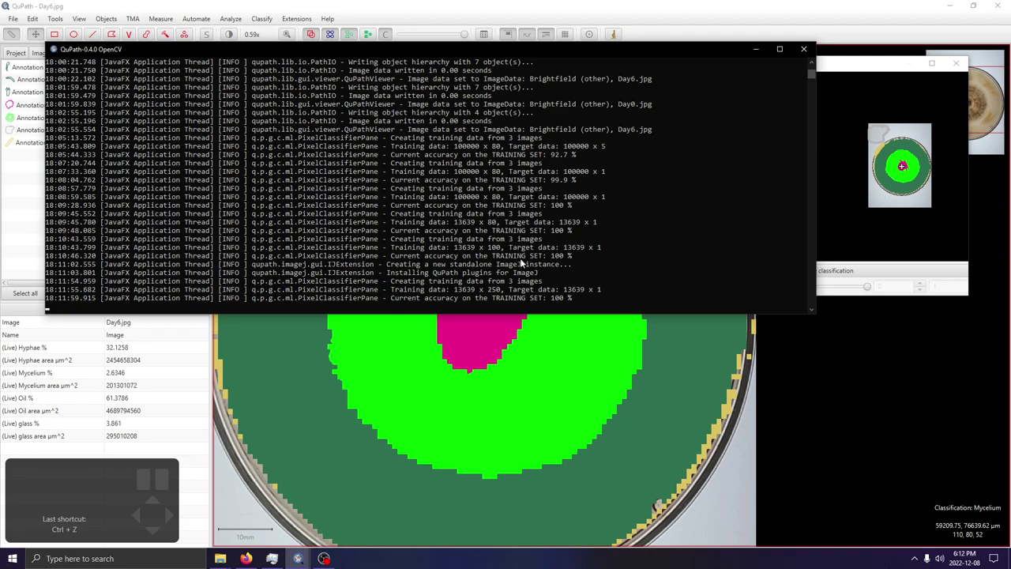
left_click(592, 365)
Examine the whole Day6 prediction and its live glass, mycelium and hyphae area measurements.
mouse_move(464, 34)
left_mouse_down()
mouse_move(397, 34)
mouse_move(466, 53)
left_mouse_up()
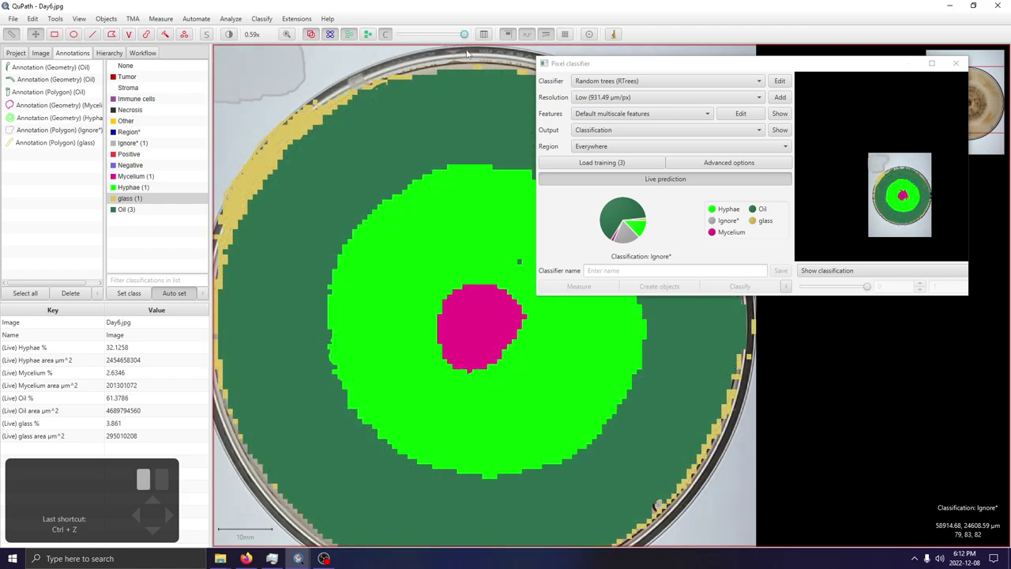
scroll(419, 166, "down", 2)
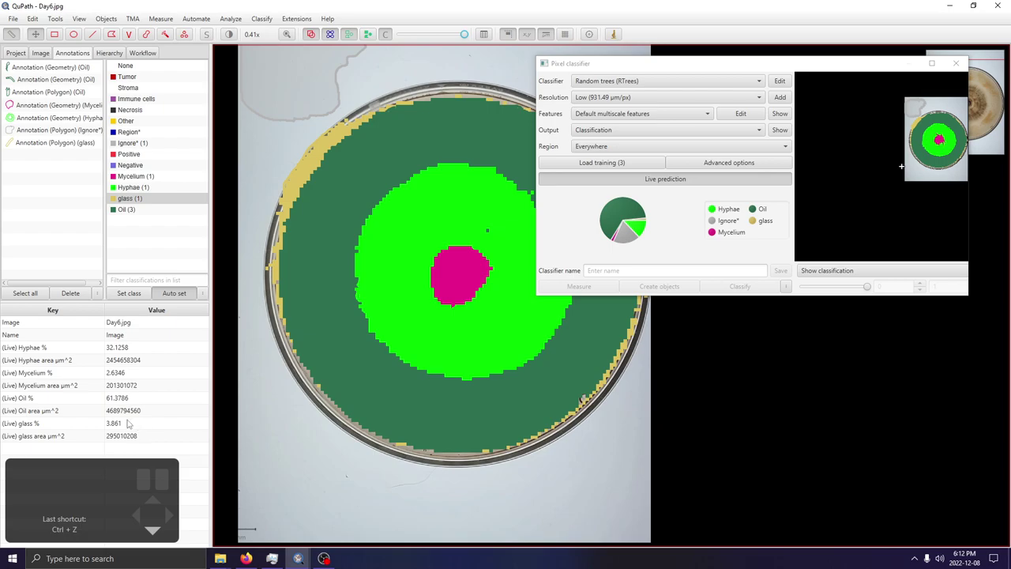
left_click(140, 436)
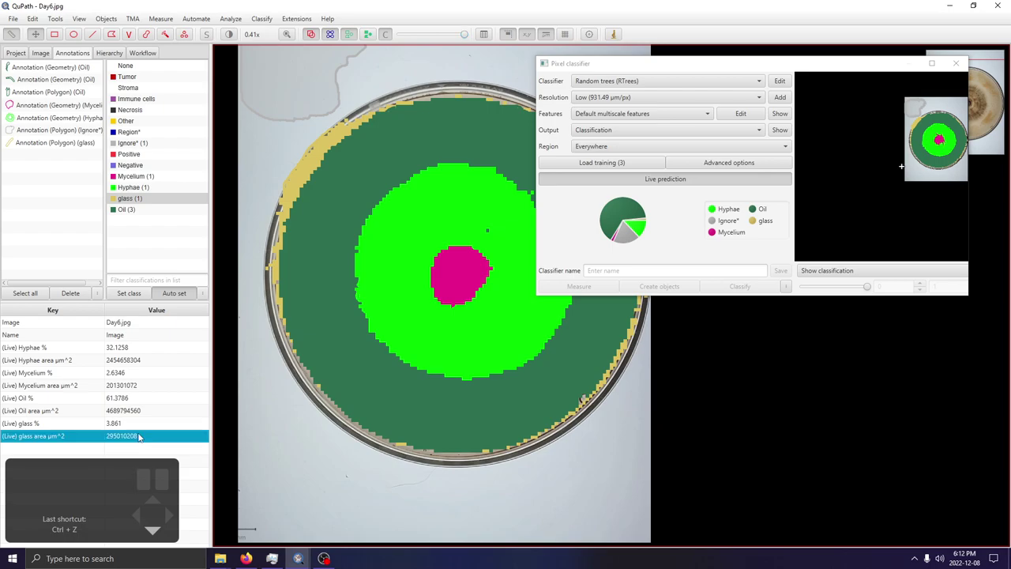
left_click(135, 385)
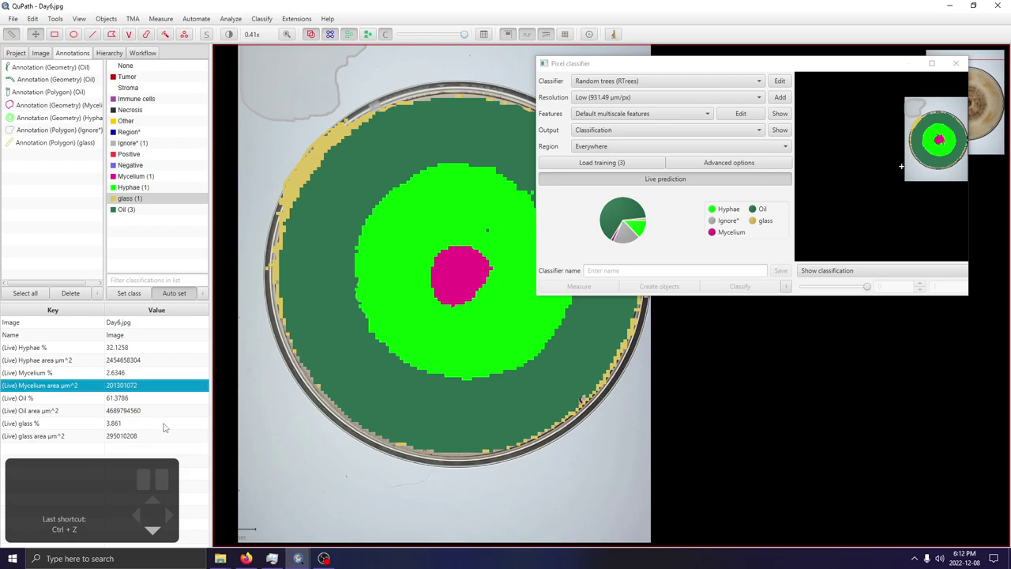
left_click(135, 362)
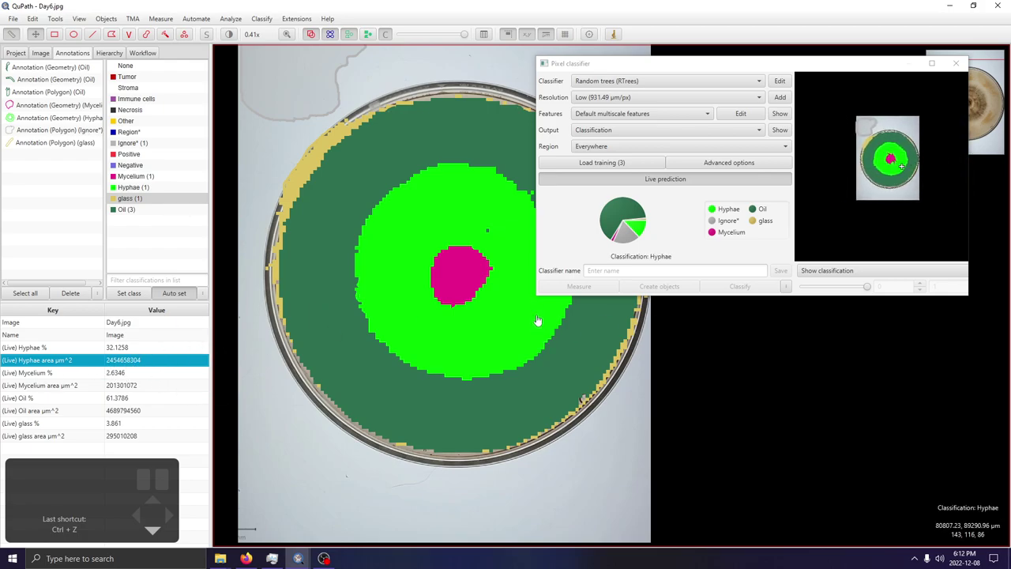
Open Day3.jpg from the project image list, saving the changes to Day6.jpg, and bring its dish into view.
left_click(32, 53)
left_click(16, 53)
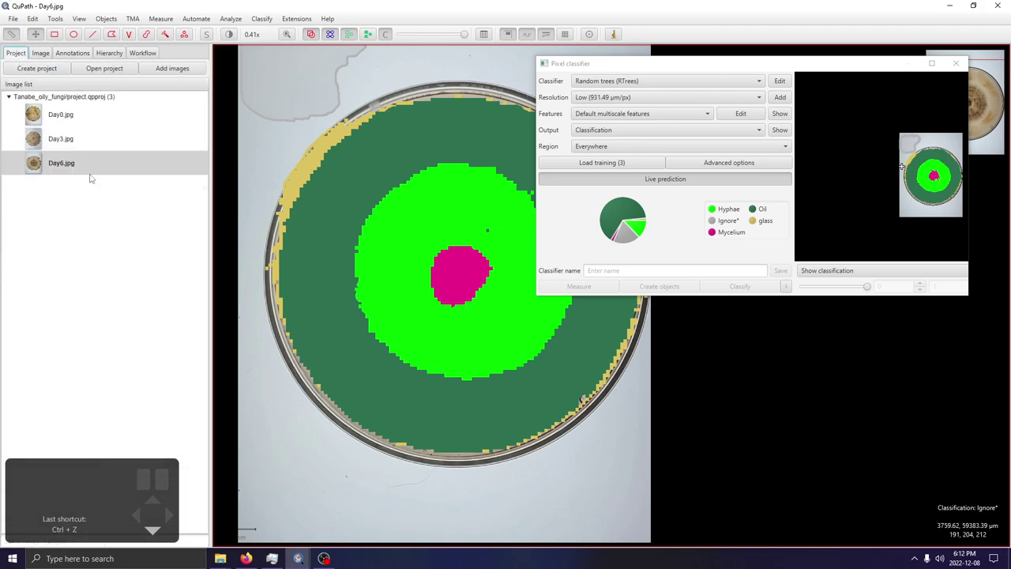
double_click(100, 146)
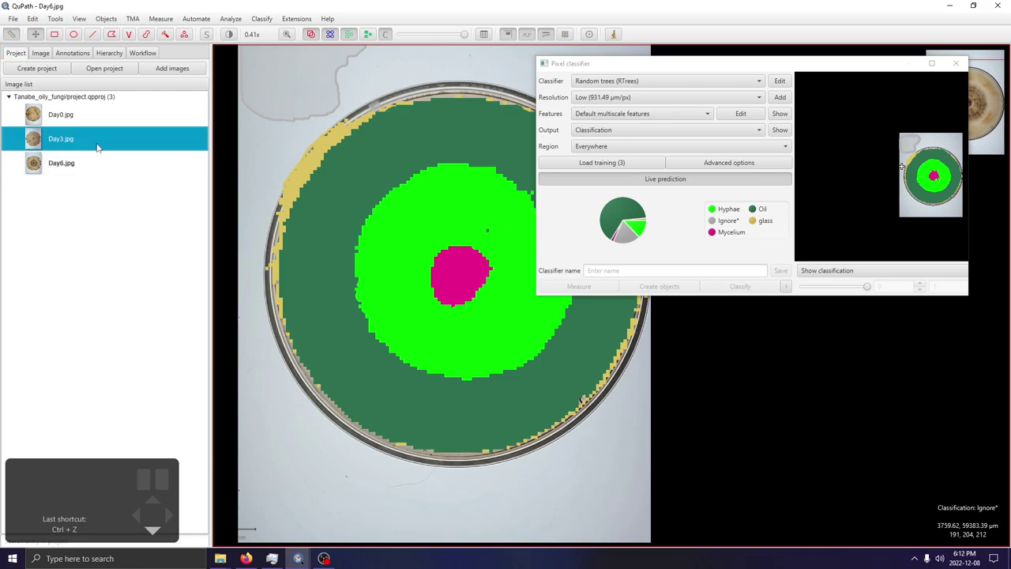
left_click(484, 297)
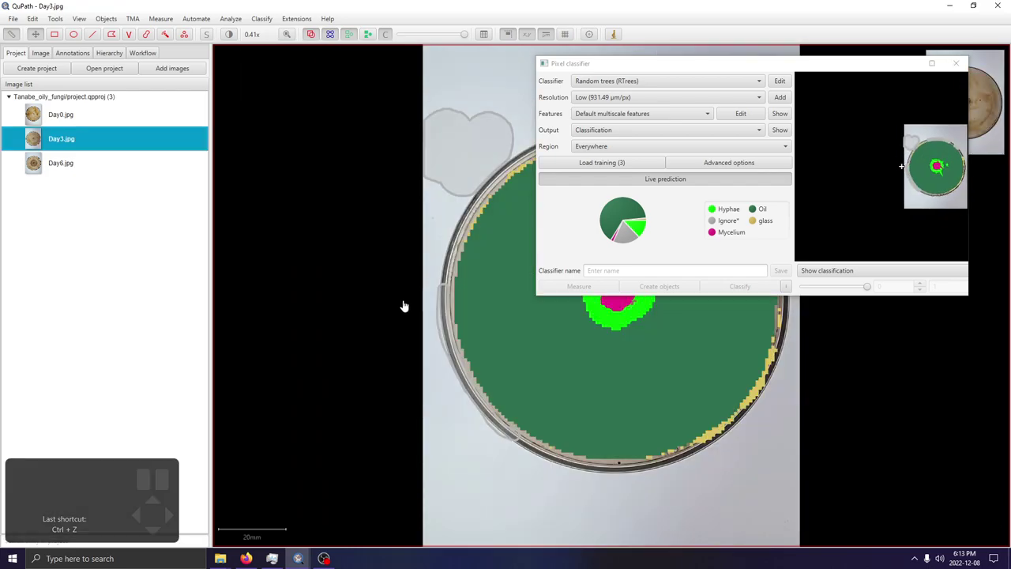
left_click_drag(406, 307, 305, 274)
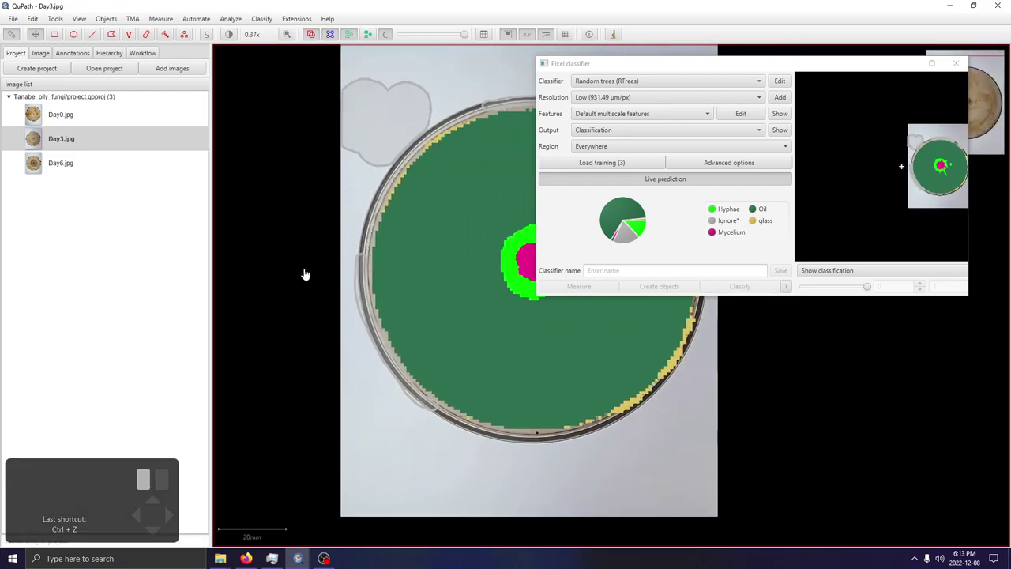
Read the latest console log entries written while switching to Day3.jpg.
mouse_move(298, 562)
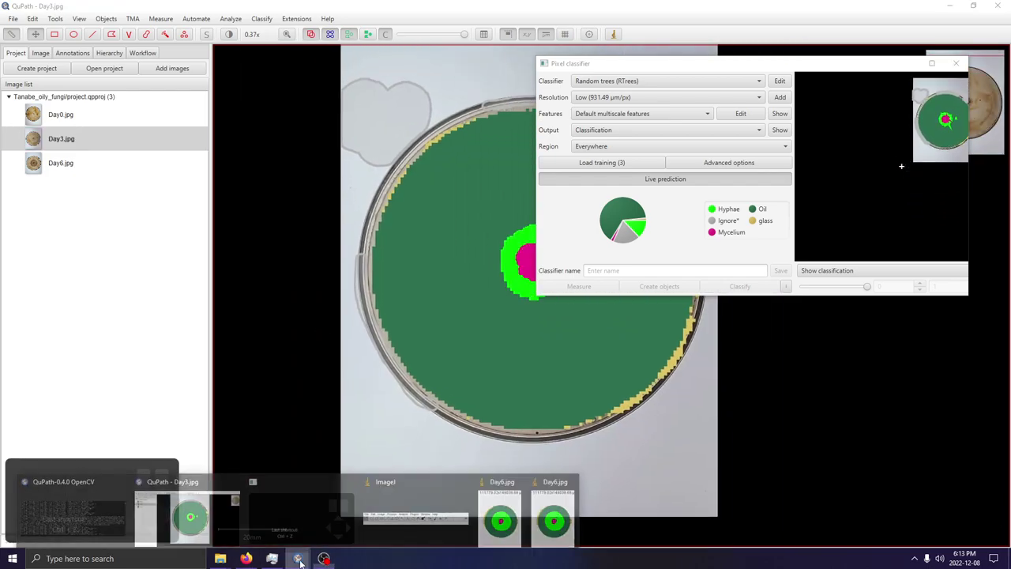
mouse_move(115, 514)
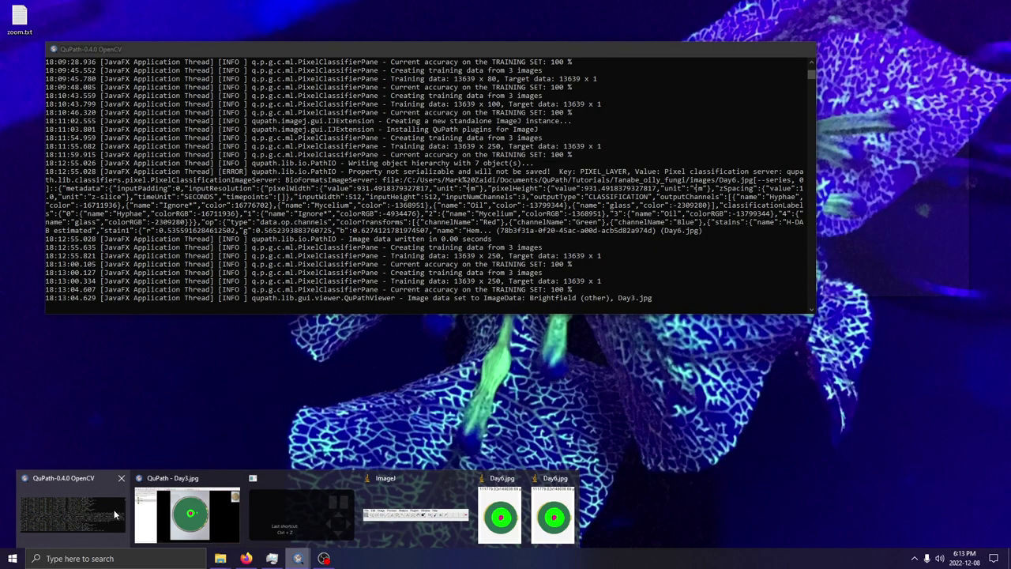
left_click(116, 514)
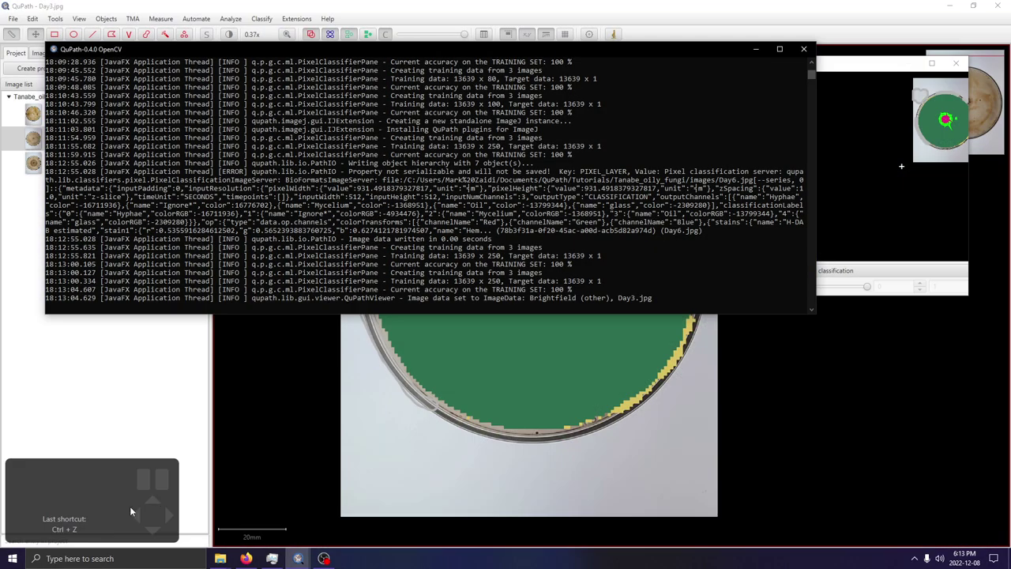
left_click(773, 53)
Lower the overlay opacity to about half to inspect the Day3 prediction around the colony, and review the feature selection settings.
left_click_drag(521, 333, 418, 384)
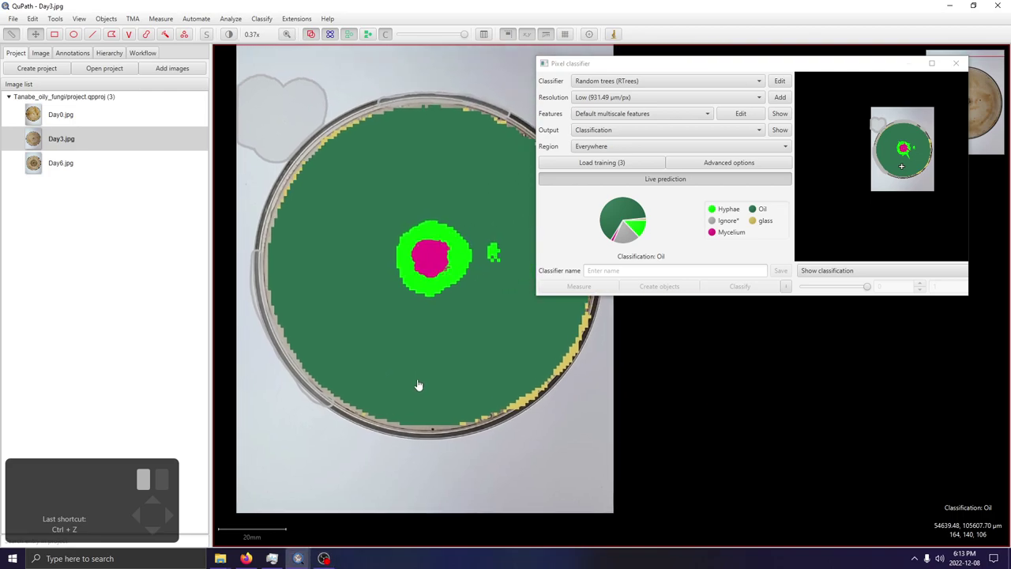
left_click_drag(464, 34, 431, 43)
scroll(485, 283, "up", 3)
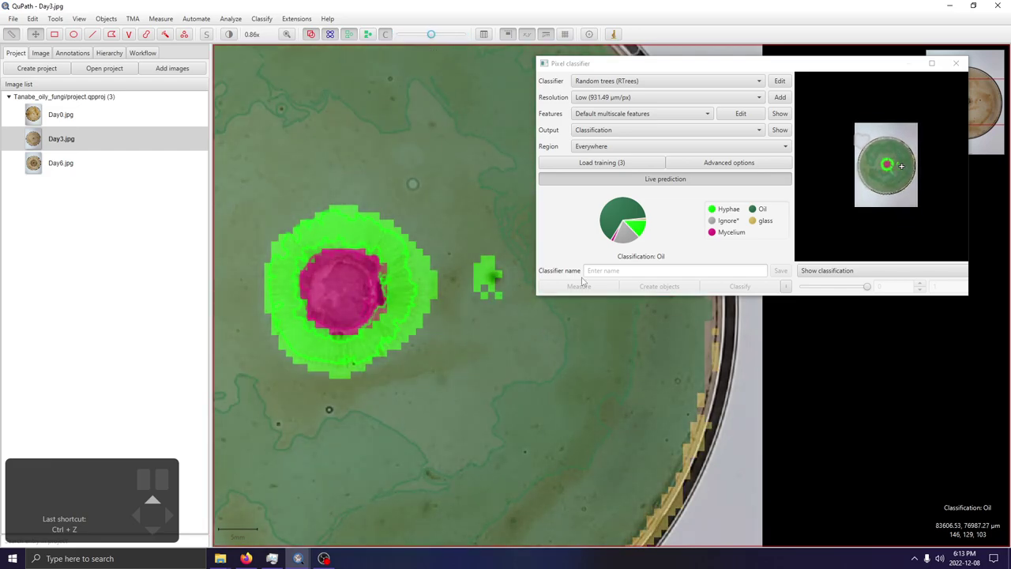
left_click(741, 113)
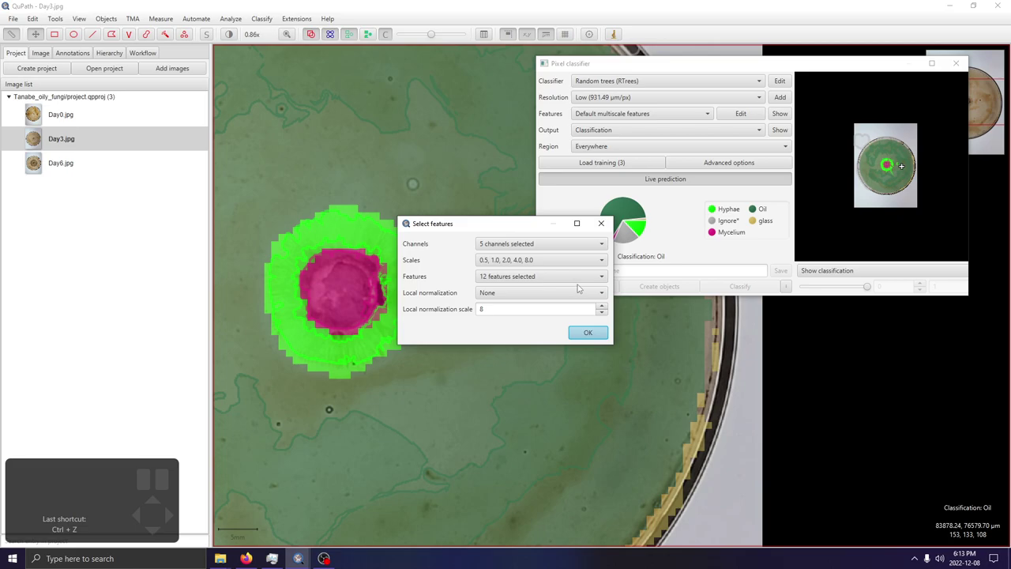
left_click(601, 222)
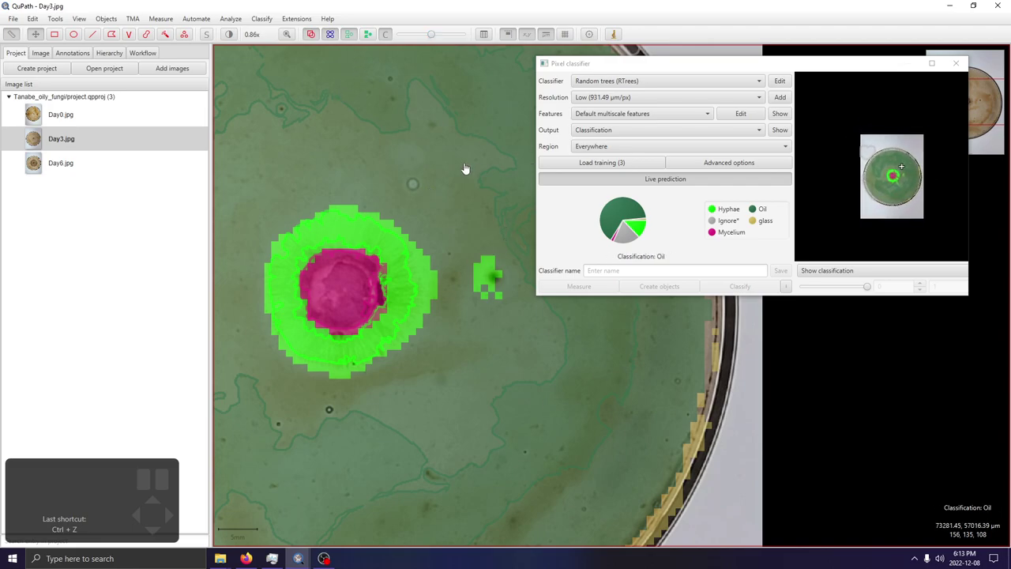
Inspect the Oil annotation on Day3 with the overlay hidden, and bring the overlay back at about 70% opacity.
mouse_move(433, 36)
left_mouse_down()
mouse_move(383, 35)
mouse_move(521, 36)
mouse_move(399, 35)
left_mouse_up()
left_click(72, 52)
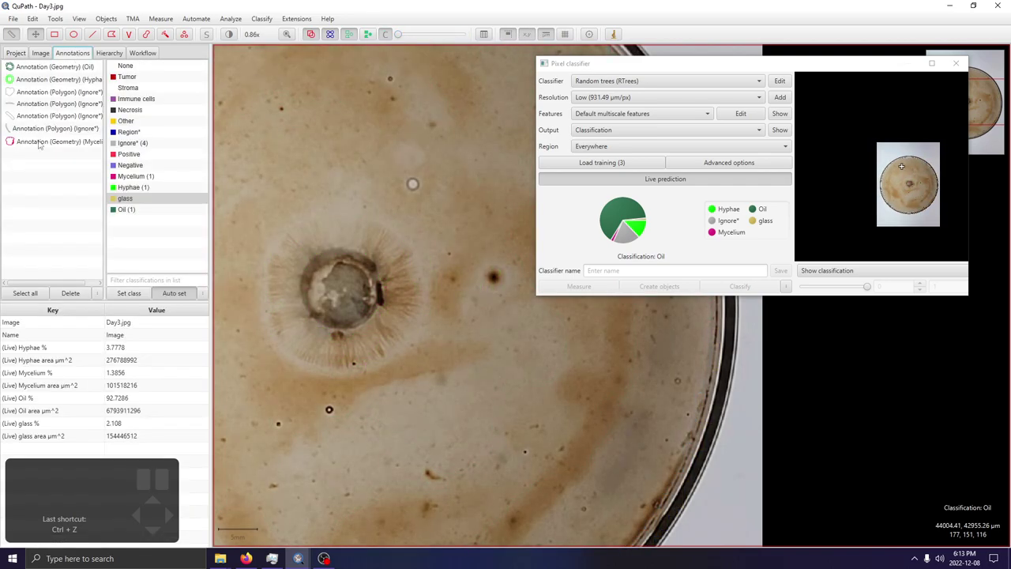
left_click(34, 68)
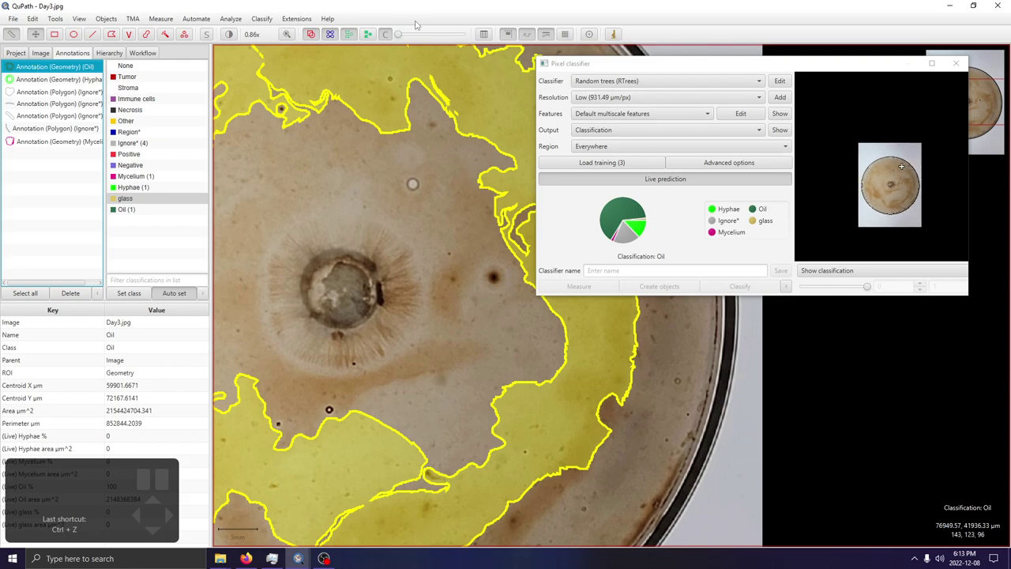
left_click_drag(398, 34, 372, 47)
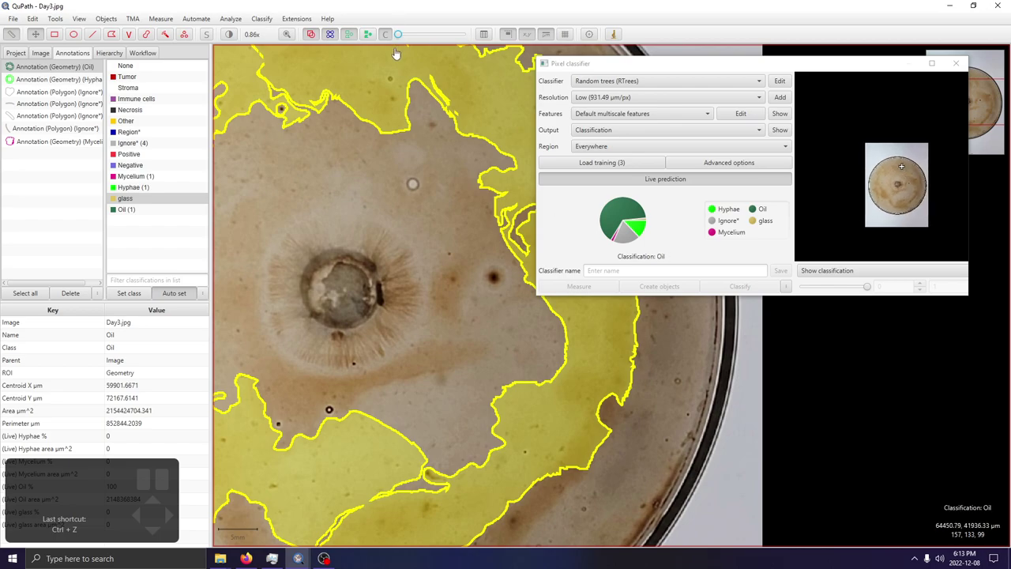
left_click_drag(399, 34, 444, 34)
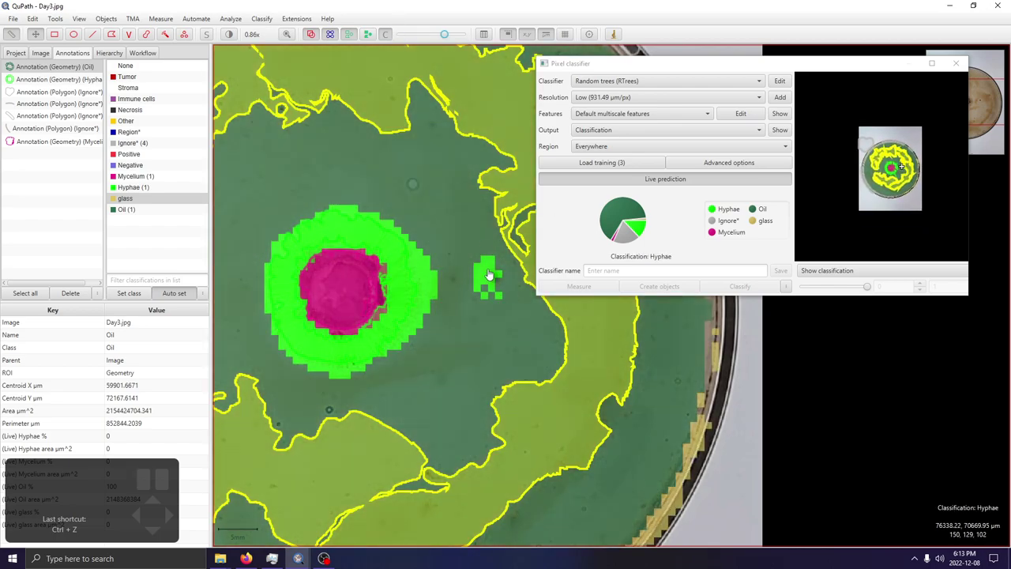
Deselect all structure tensor and Hessian features in the classifier's multiscale feature selection and apply the reduced set.
left_click(742, 115)
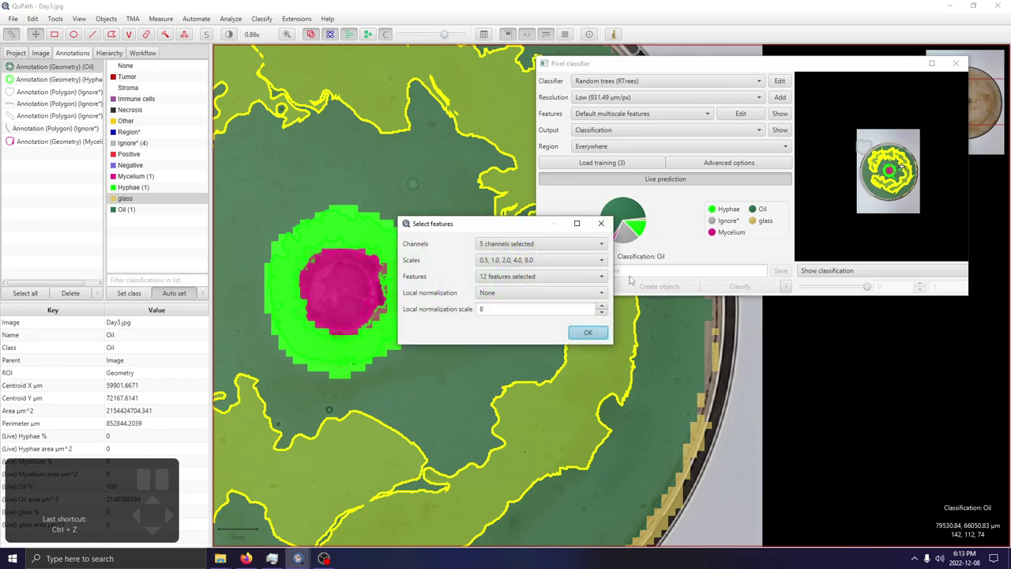
left_click(546, 276)
left_click(506, 409)
left_click(506, 396)
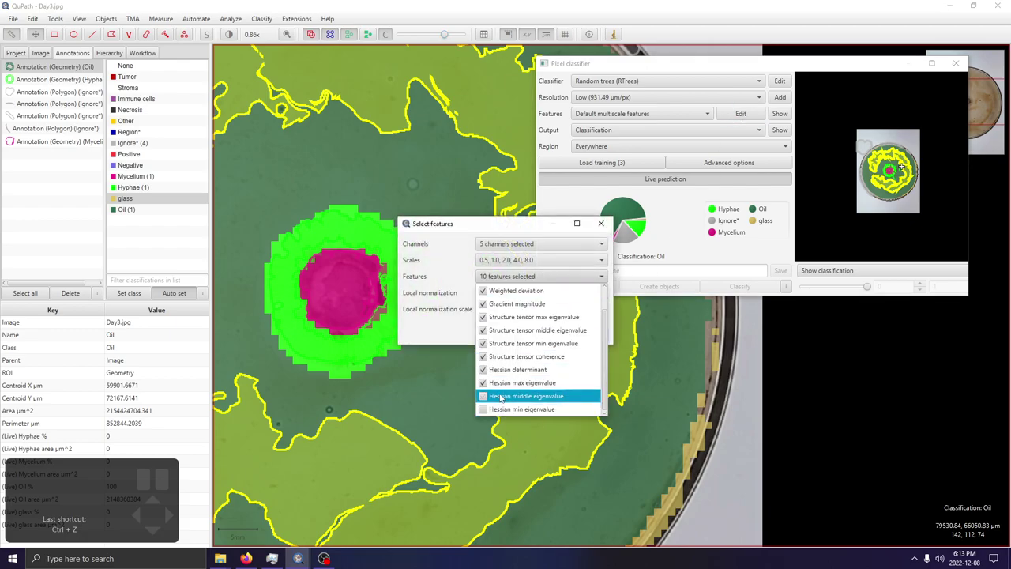
left_click(506, 382)
left_click(506, 356)
left_click(509, 370)
left_click(510, 342)
left_click(510, 329)
left_click(510, 317)
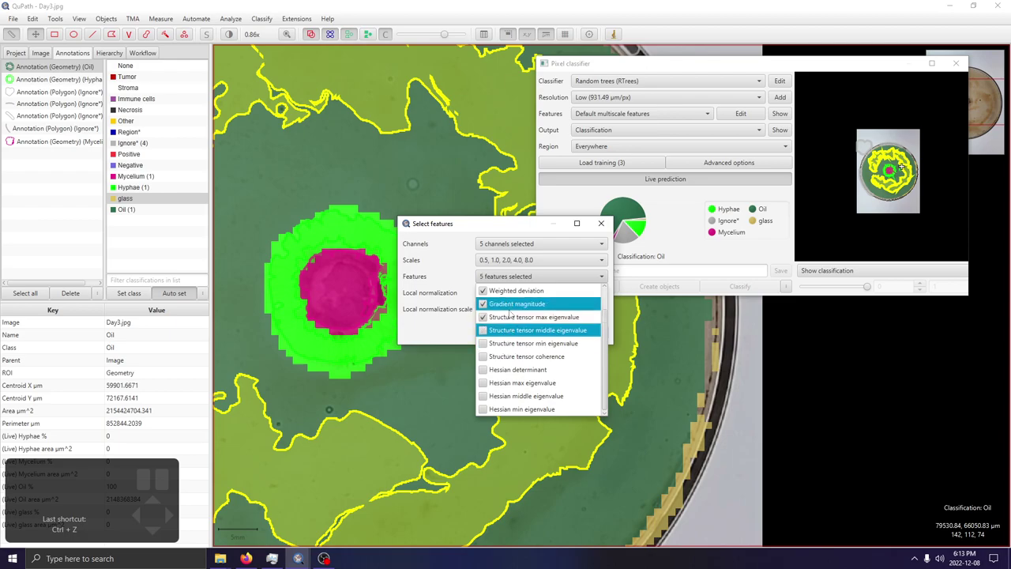
left_click(515, 277)
left_click(574, 335)
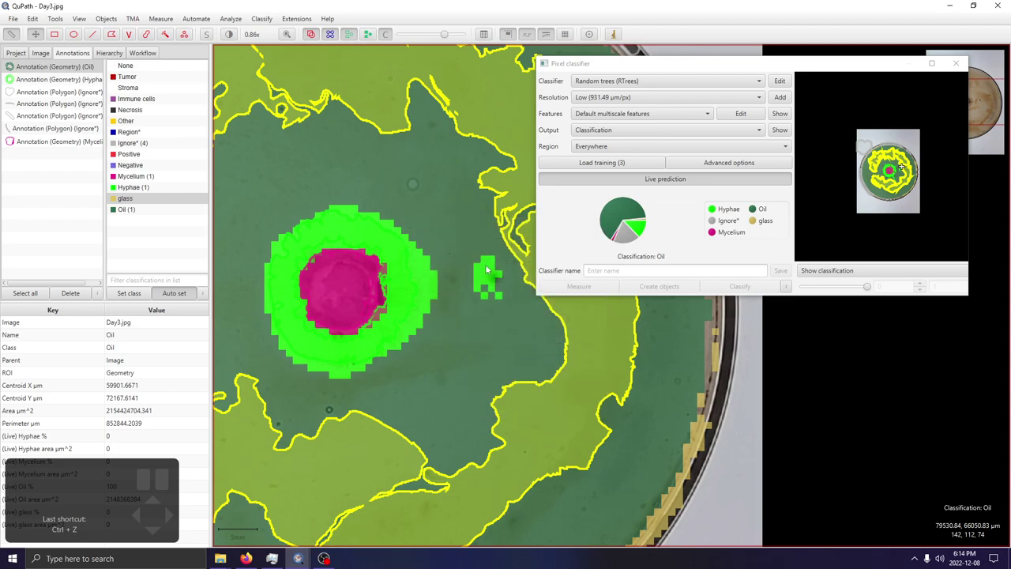
Examine the prediction across the whole Day3 dish and review which features are still selected for the classifier.
scroll(480, 277, "down", 2)
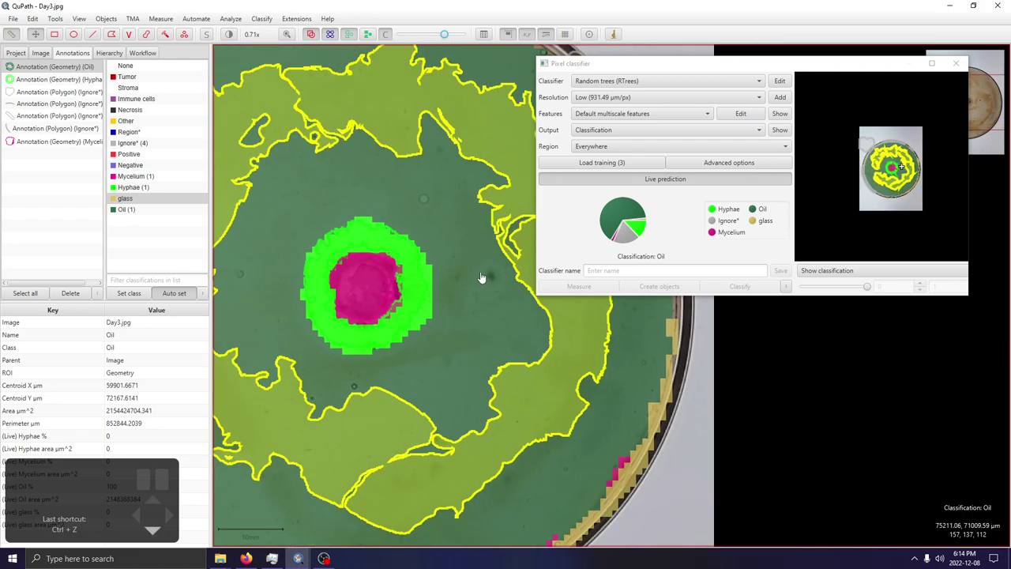
scroll(481, 277, "down", 2)
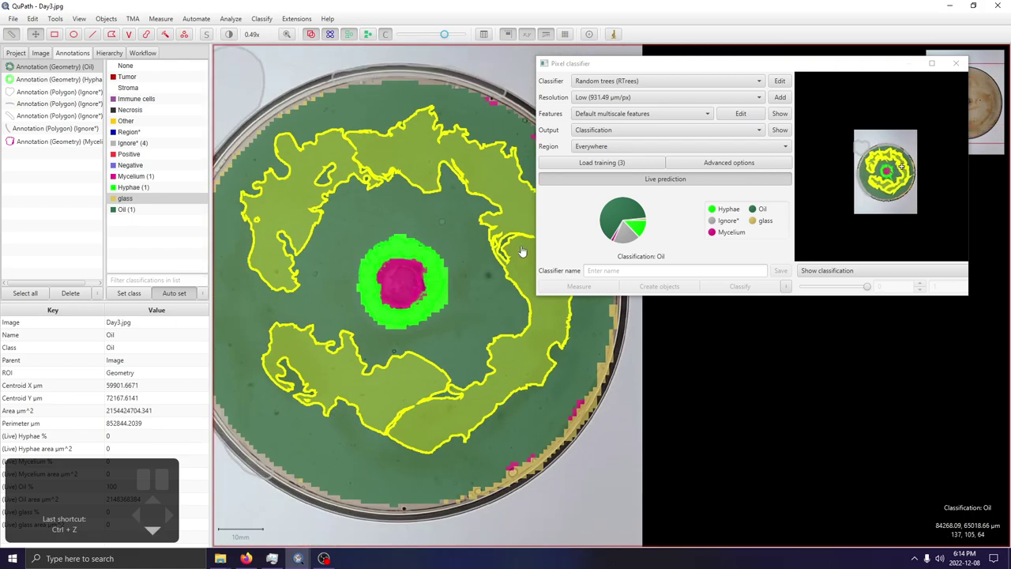
left_click(741, 114)
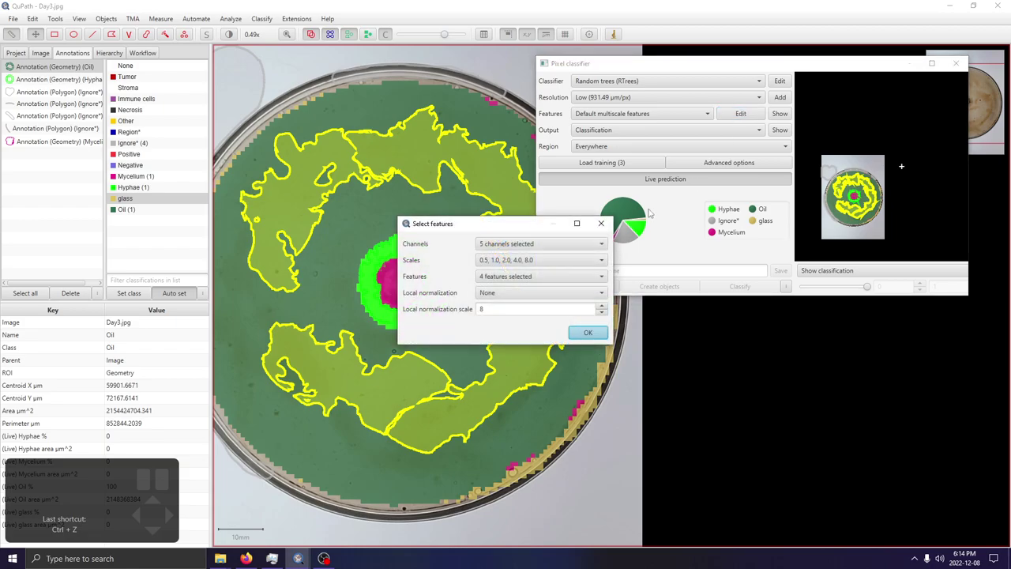
left_click(583, 277)
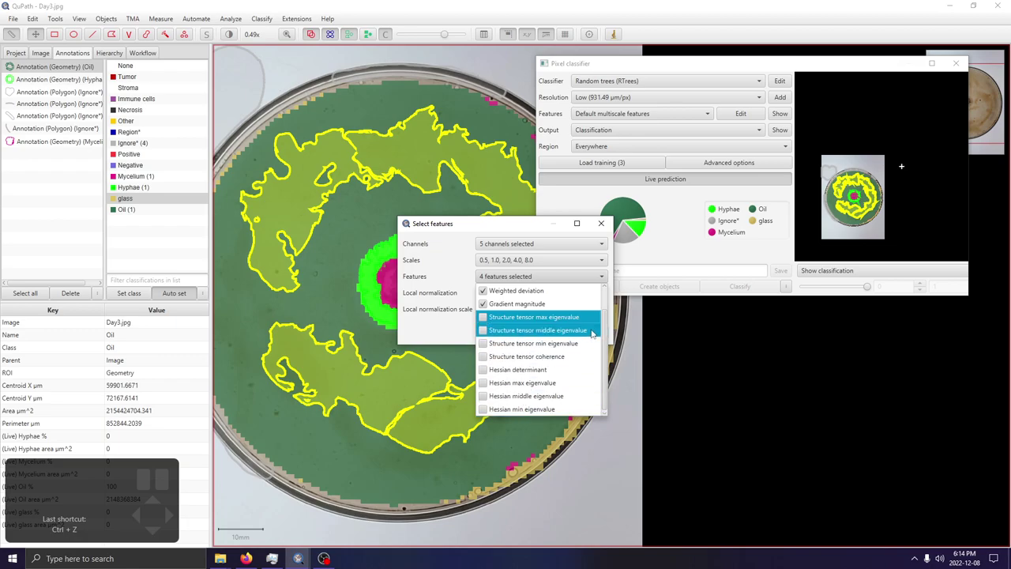
left_click(574, 280)
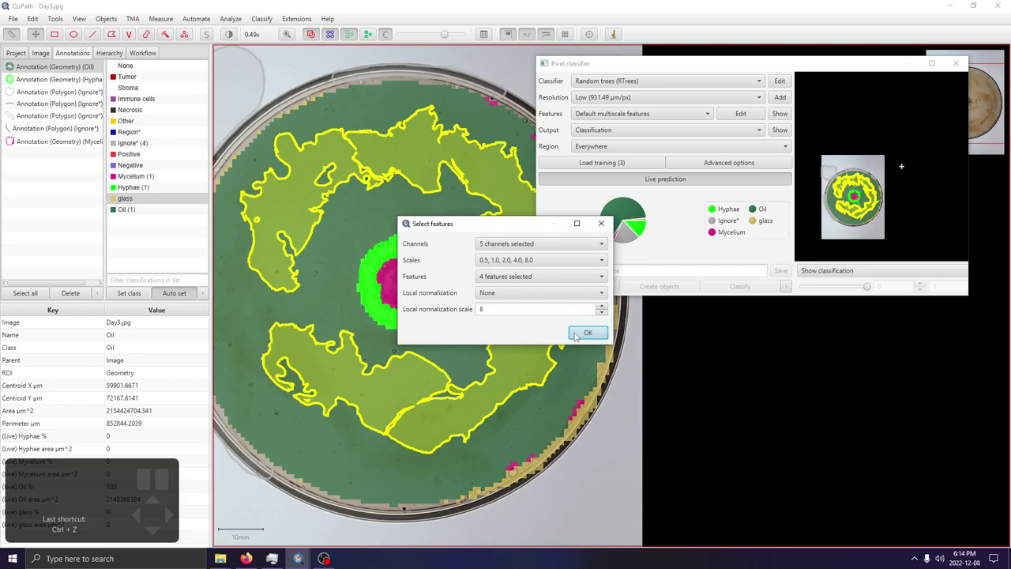
Reselect the four structure tensor and four Hessian features and apply the full 12-feature set.
left_click(556, 275)
left_click(544, 317)
left_click(548, 331)
left_click(548, 343)
left_click(548, 356)
left_click(549, 369)
left_click(547, 384)
left_click(548, 395)
left_click(546, 409)
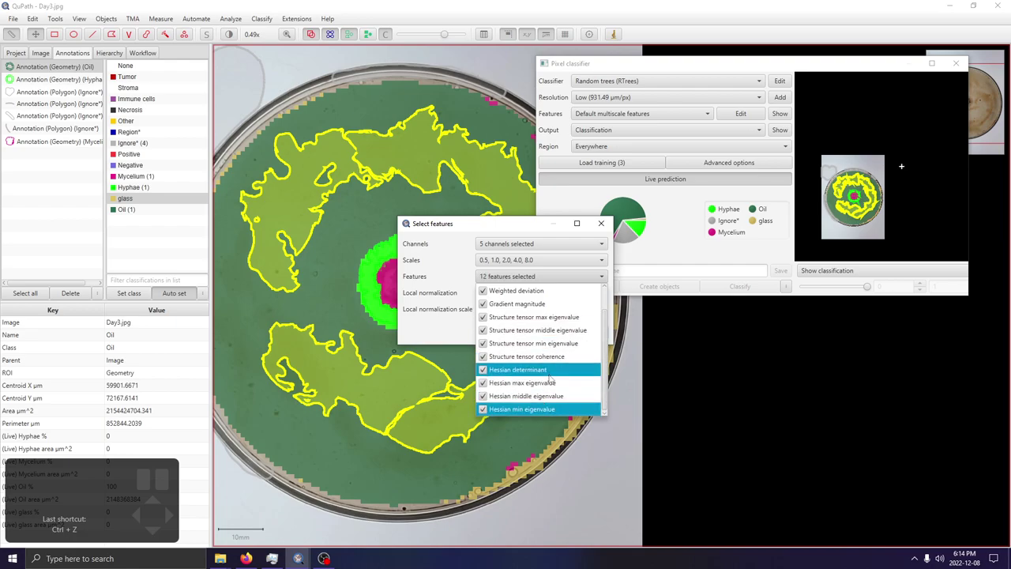
left_click(589, 346)
left_click(589, 333)
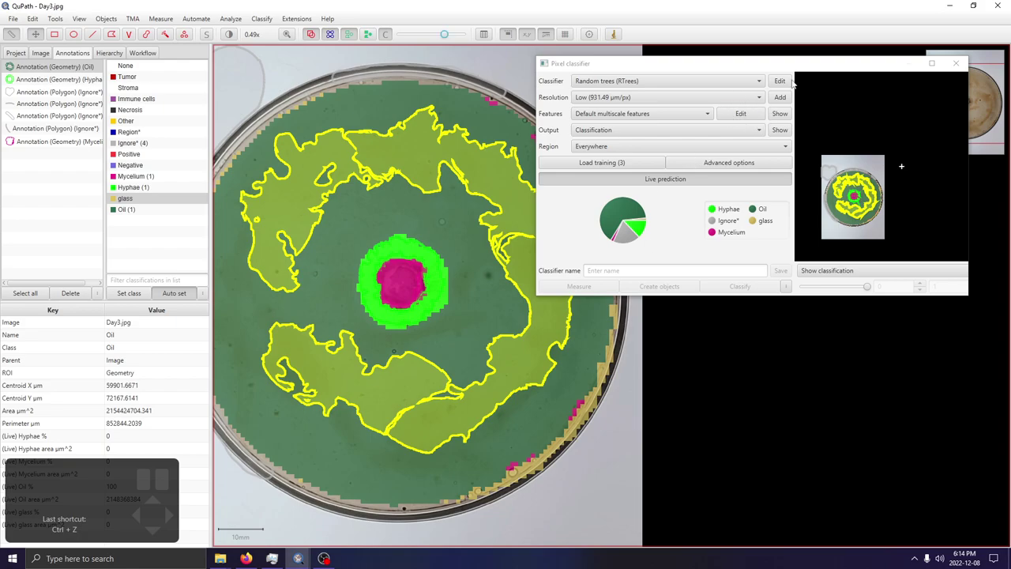
Enable Calculate variable importance in the Random trees classifier parameters.
left_click(741, 113)
left_click(602, 224)
left_click(781, 82)
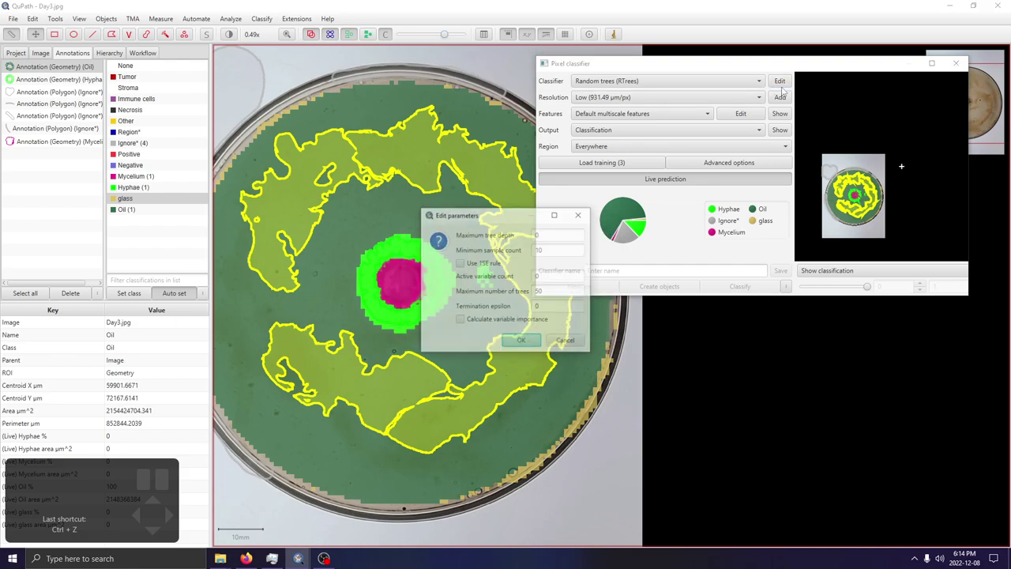
left_click(485, 324)
left_click(522, 341)
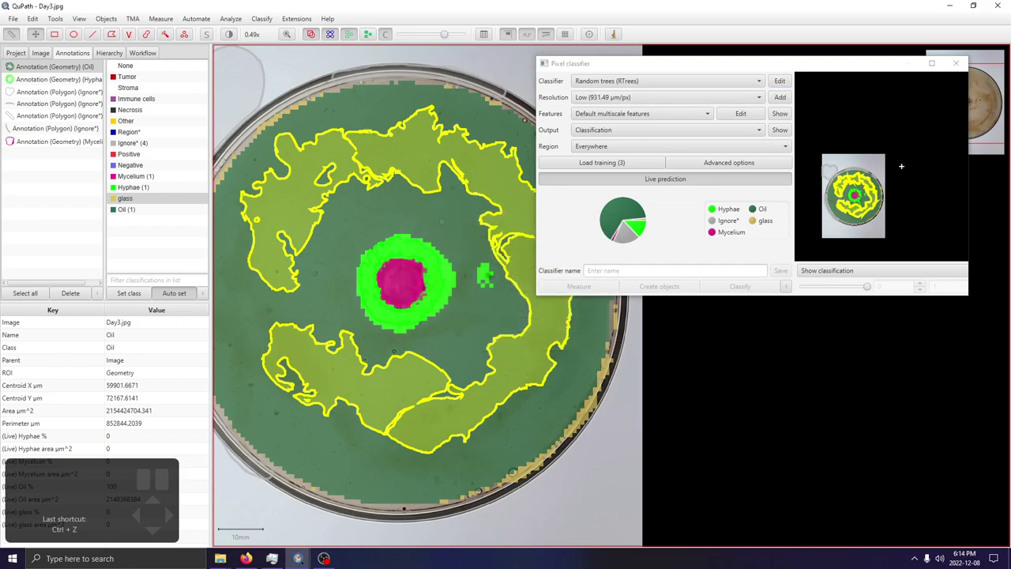
Check the training progress in the console log and inspect the predicted hyphae patch beside the Day3 colony.
mouse_move(310, 559)
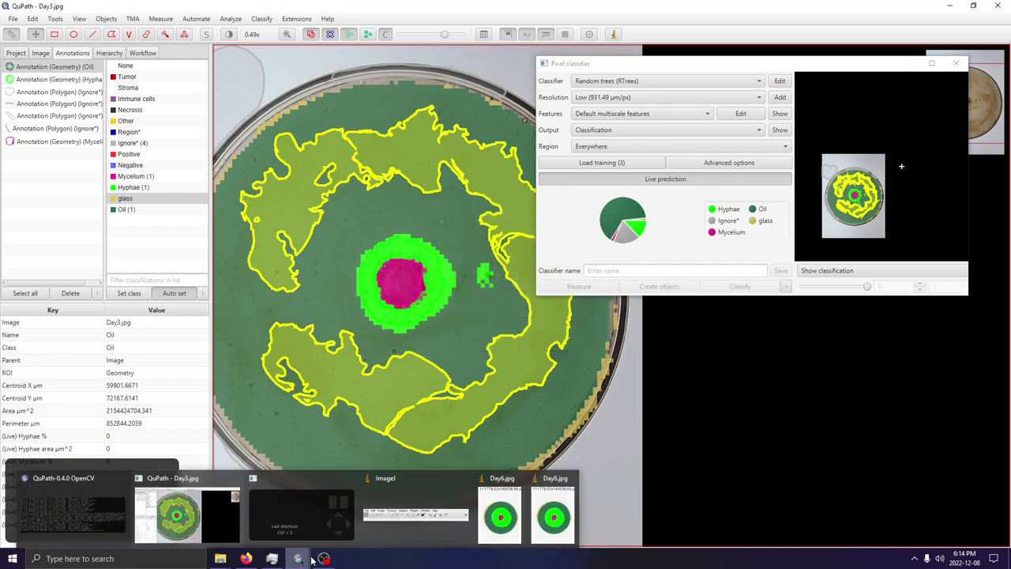
left_click(101, 518)
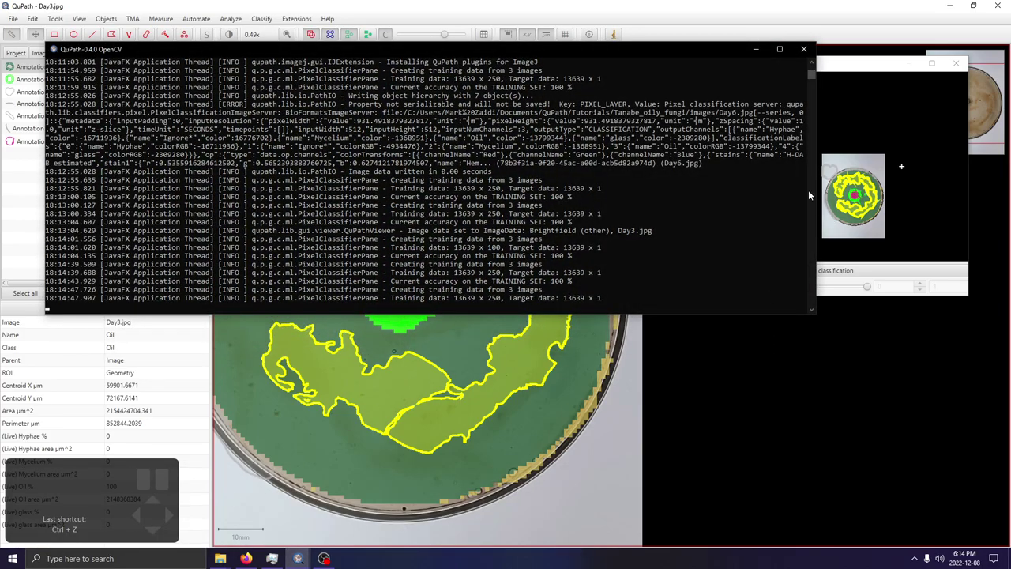
left_click(859, 68)
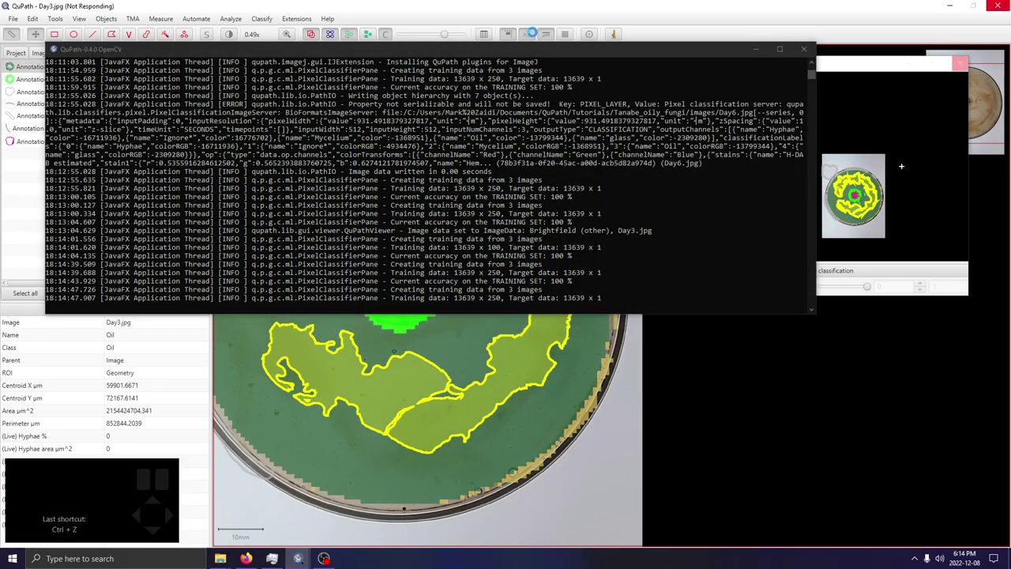
left_click_drag(537, 52, 555, 46)
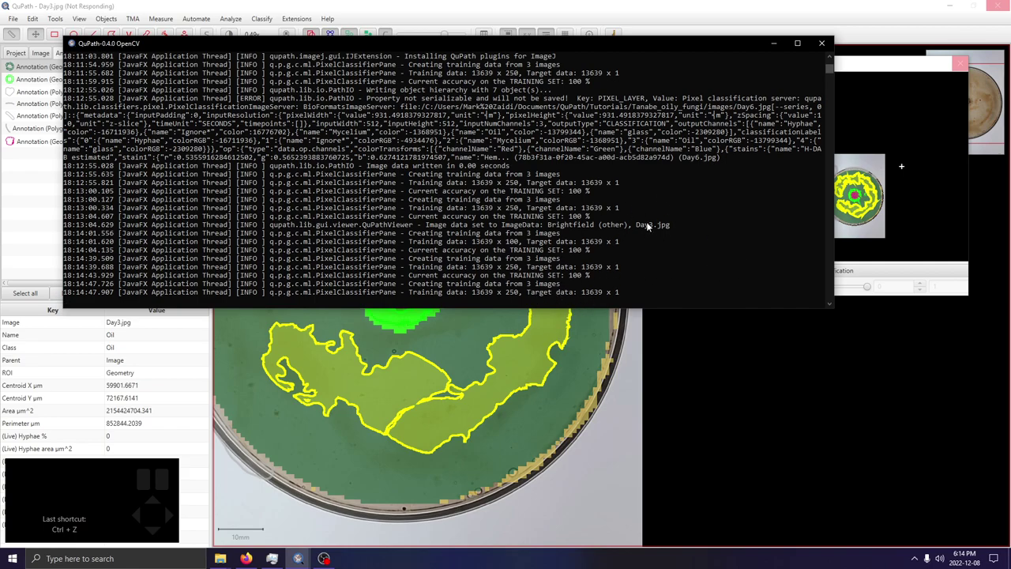
left_click(605, 317)
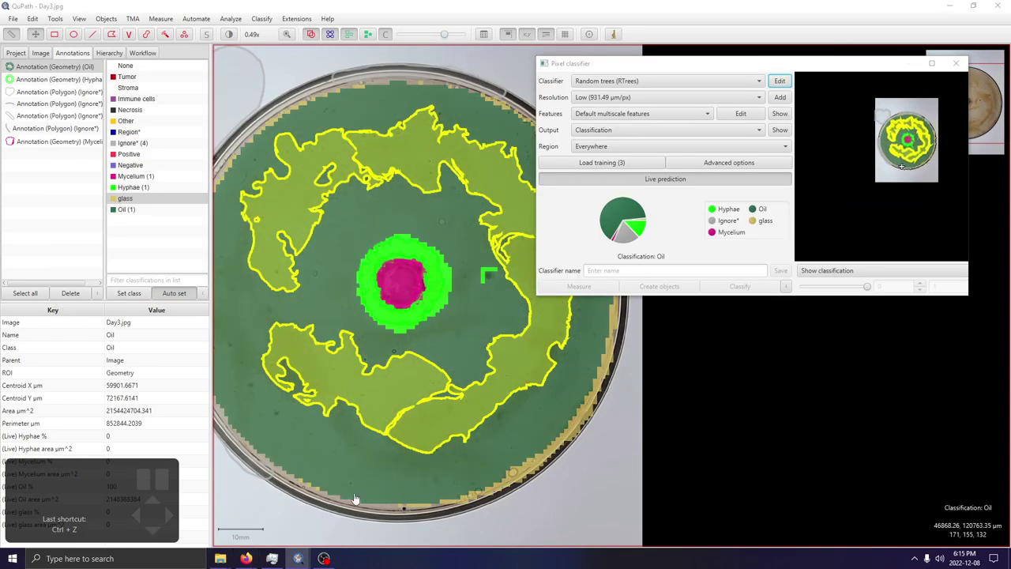
scroll(475, 265, "up", 5)
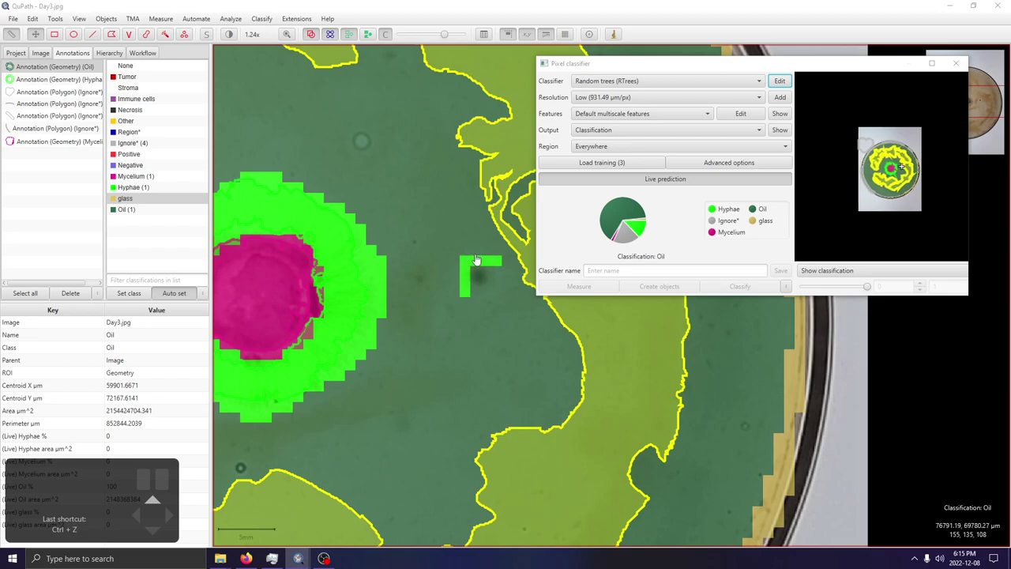
scroll(470, 265, "down", 2)
Enlarge the console log window and read the variable importance list for the trained features.
mouse_move(281, 548)
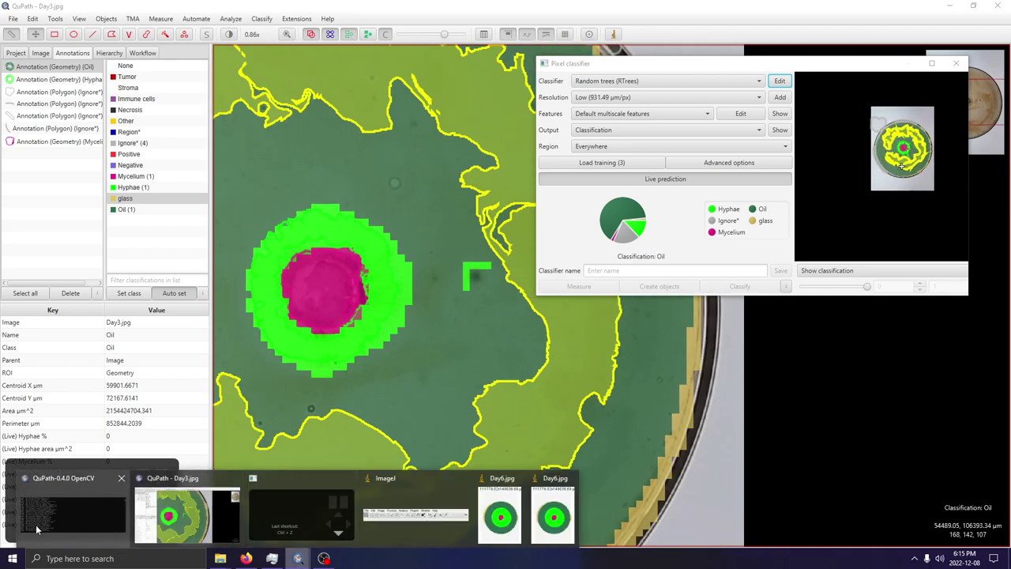
left_click(63, 514)
left_click_drag(835, 309, 891, 433)
scroll(324, 269, "up", 5)
scroll(320, 270, "up", 15)
scroll(166, 147, "down", 3)
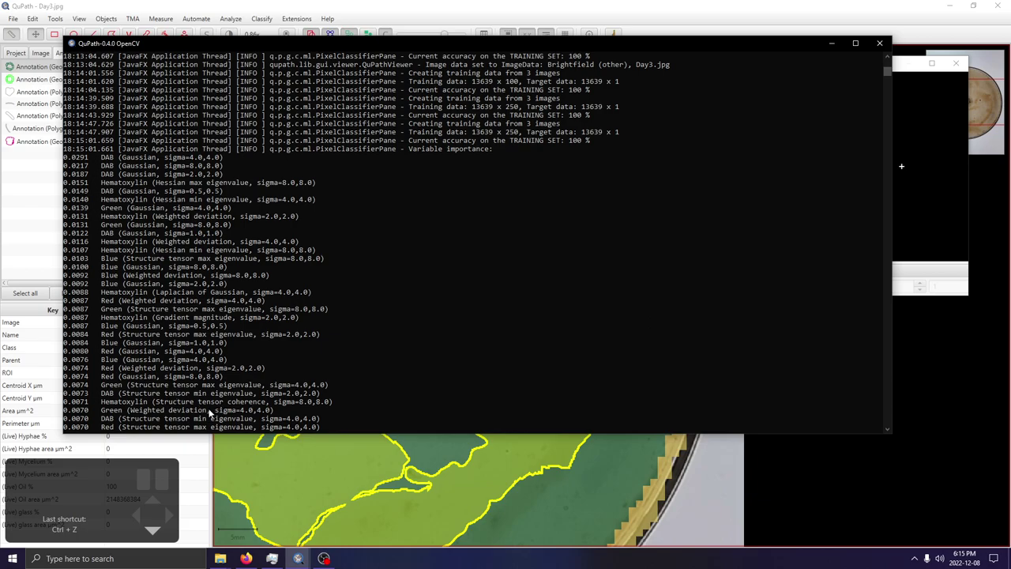
left_click(831, 43)
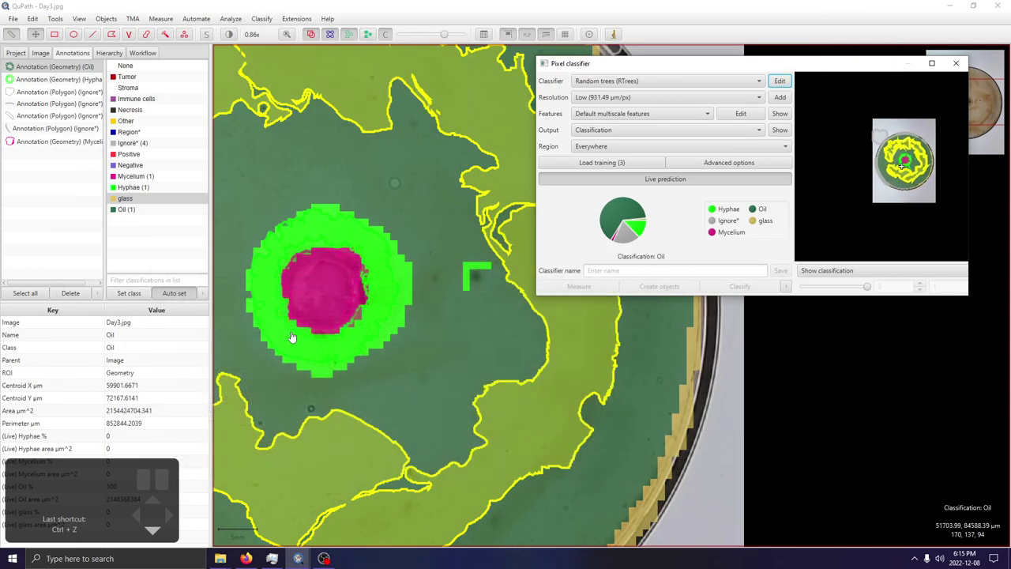
Limit the classifier to the Gaussian, Laplacian of Gaussian, weighted deviation and gradient magnitude features by removing every structure tensor and Hessian feature.
left_click(698, 181)
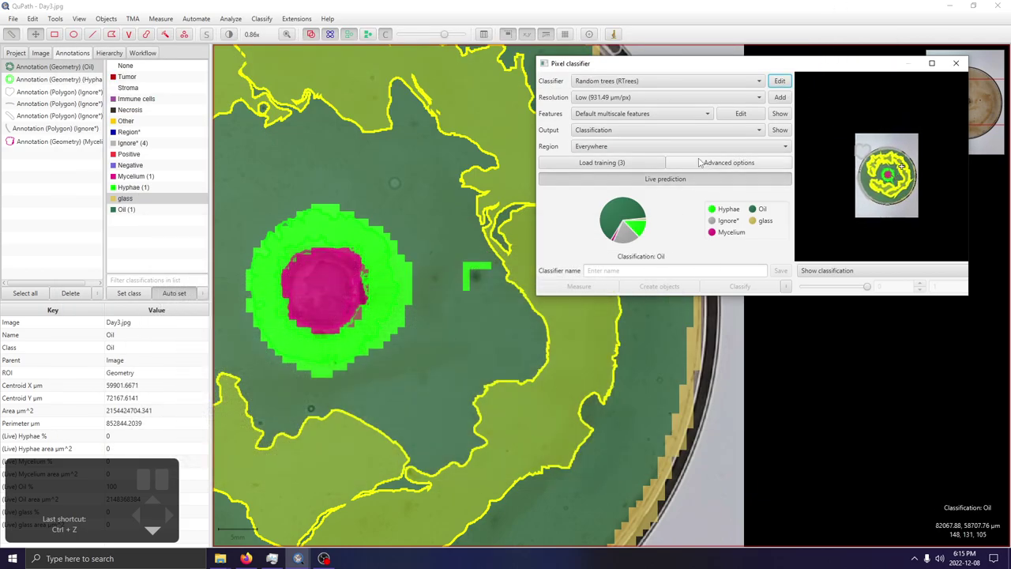
left_click(741, 113)
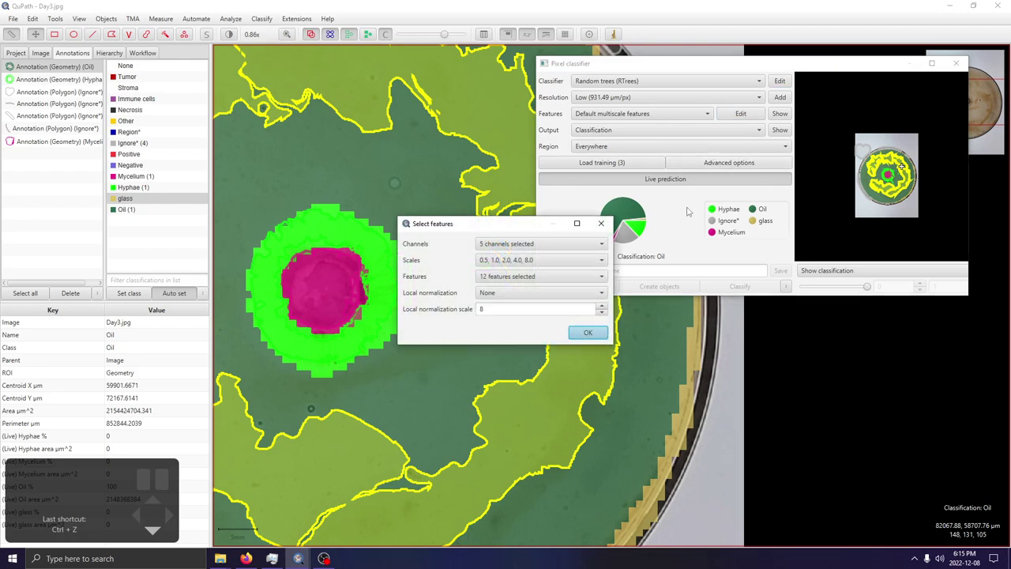
left_click(575, 276)
left_click(502, 409)
left_click(504, 396)
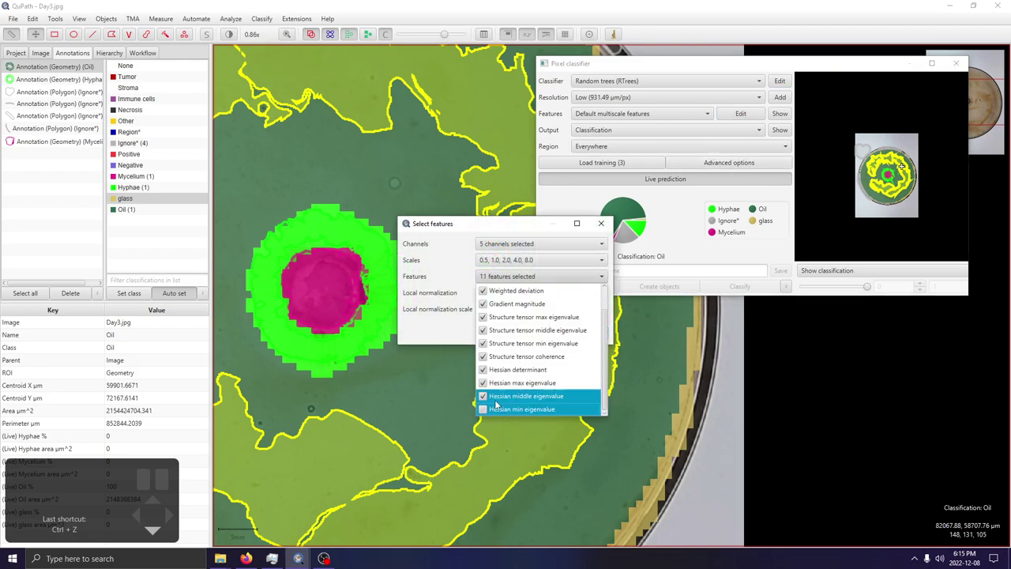
left_click(504, 382)
left_click(503, 369)
left_click(503, 356)
left_click(506, 343)
left_click(509, 330)
left_click(510, 317)
left_click(534, 275)
left_click(592, 331)
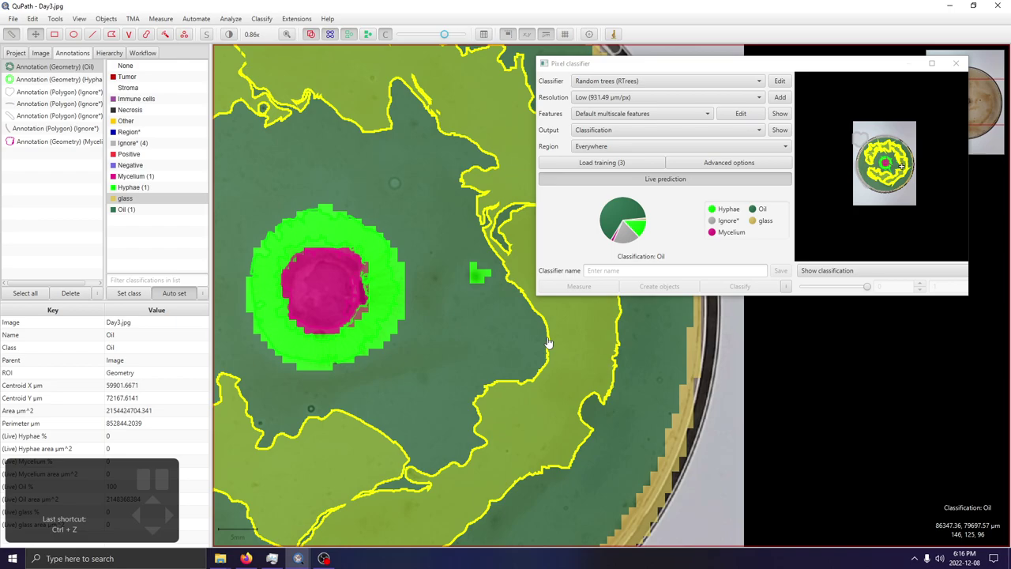
Raise the overlay opacity to full and view the prediction across the whole Day3 dish.
scroll(549, 343, "down", 3)
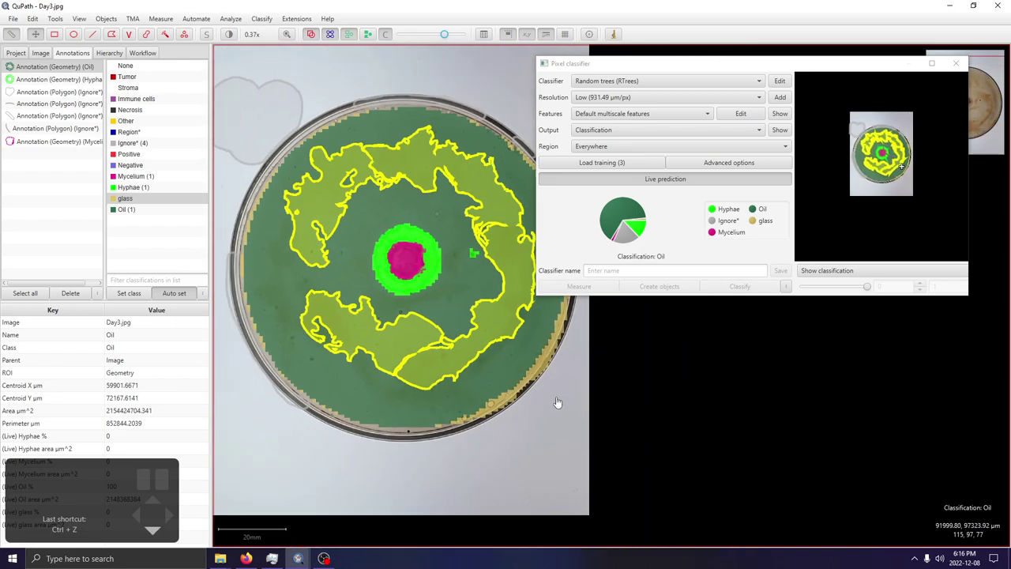
left_click_drag(613, 360, 666, 400)
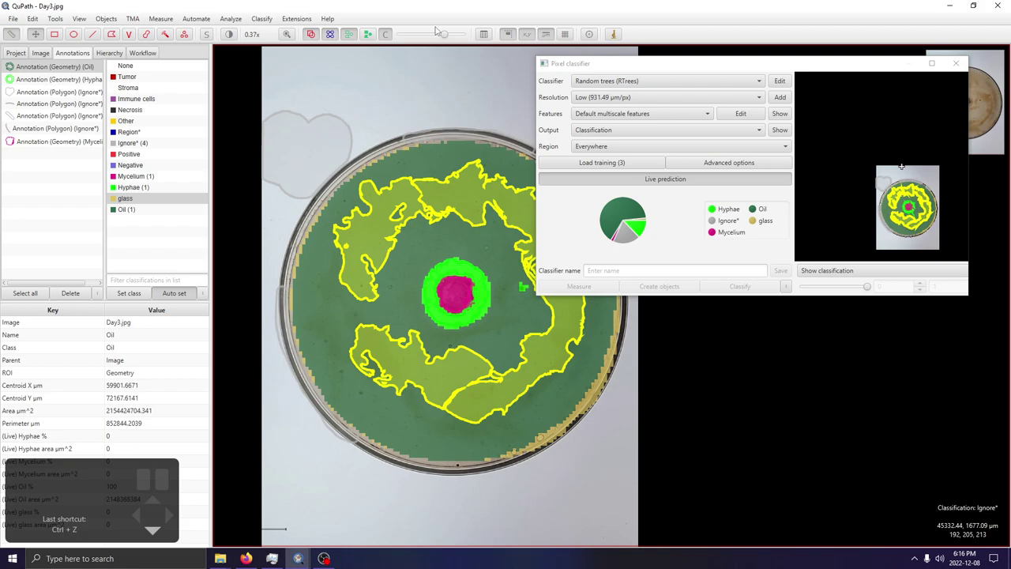
left_click_drag(441, 34, 487, 76)
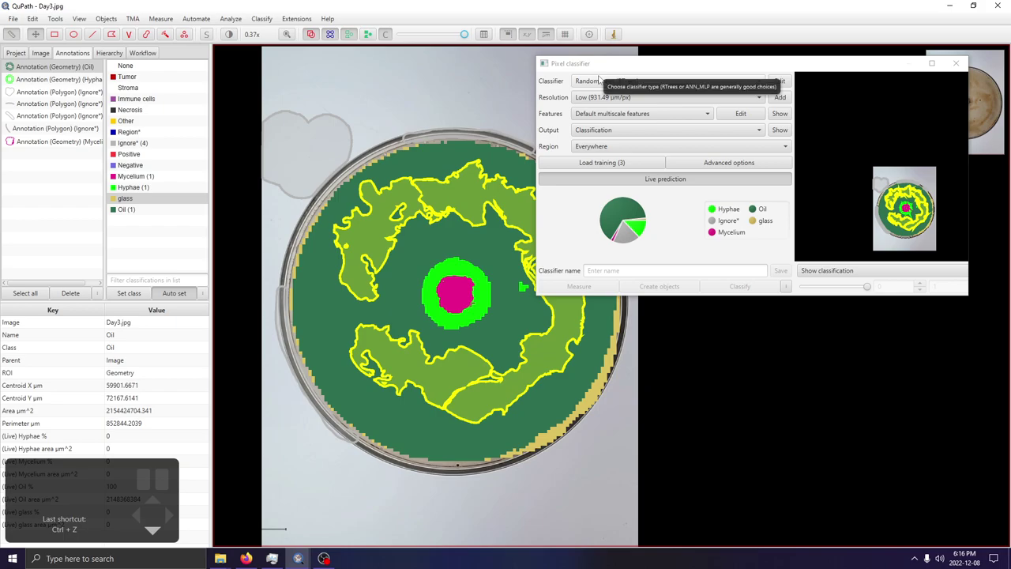
Save the trained pixel classifier under the name fungus_amongus_v1.
left_click(648, 271)
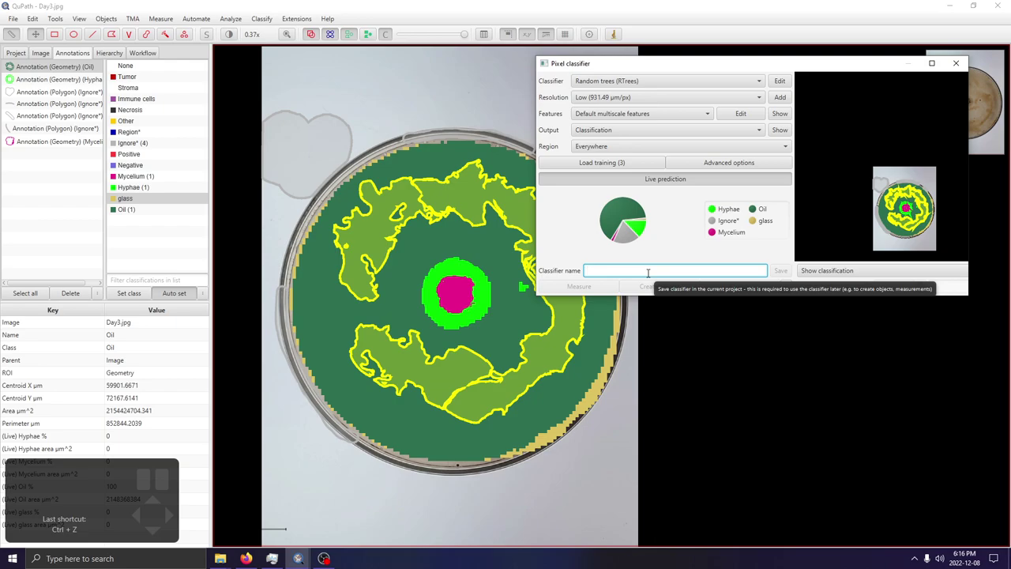
type("fungus_amongus_v1")
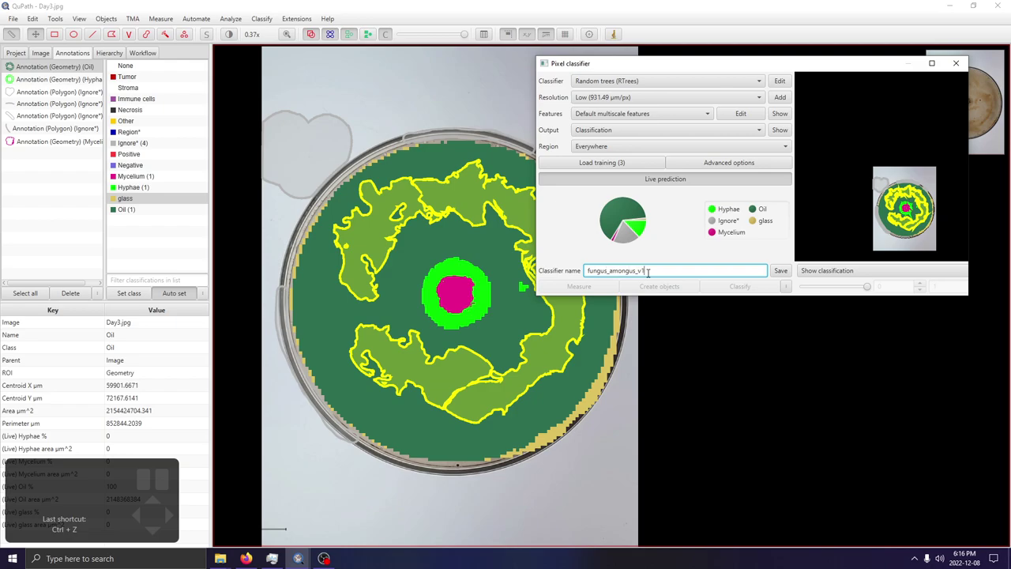
left_click(781, 271)
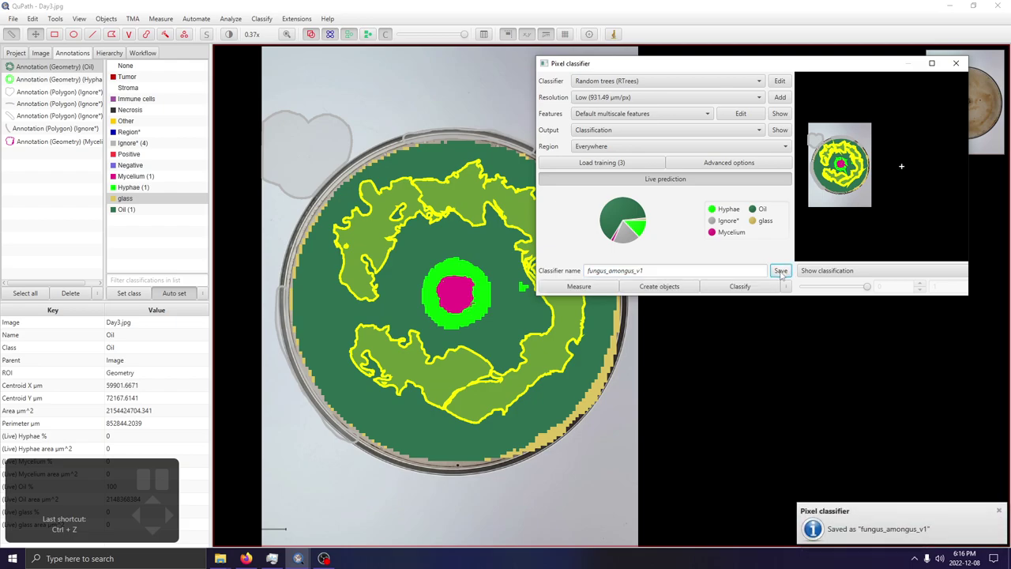
Create annotations from the classifier over the full Day3 image, with minimum object and hole sizes of 0 and existing objects deleted.
left_click(647, 293)
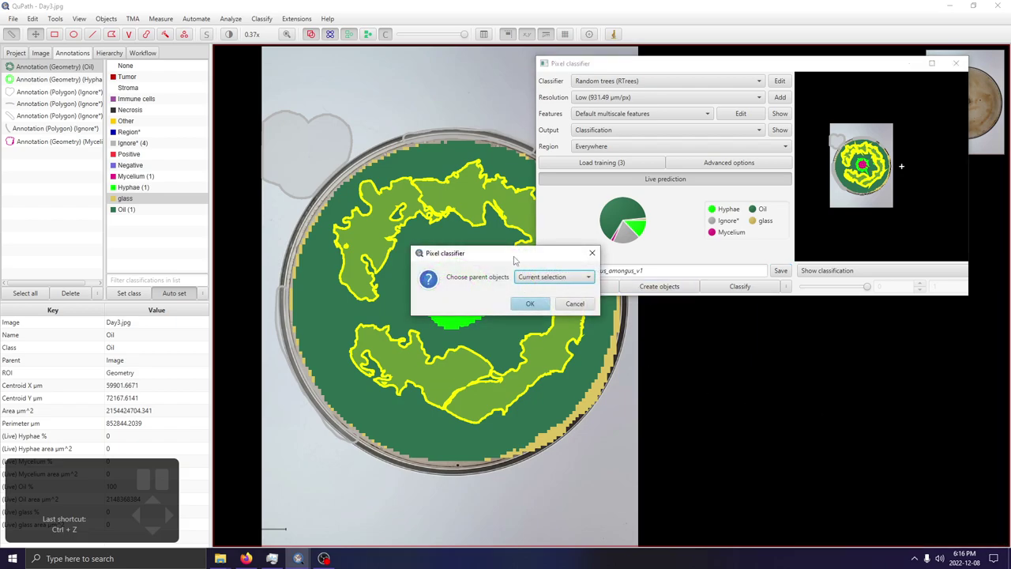
left_click_drag(505, 253, 337, 253)
left_click(381, 278)
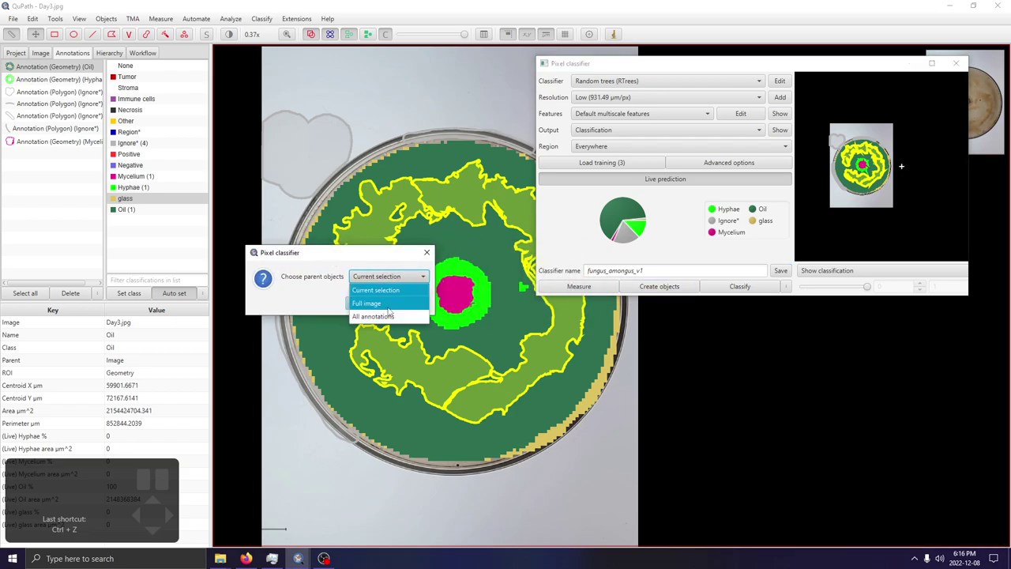
left_click(388, 307)
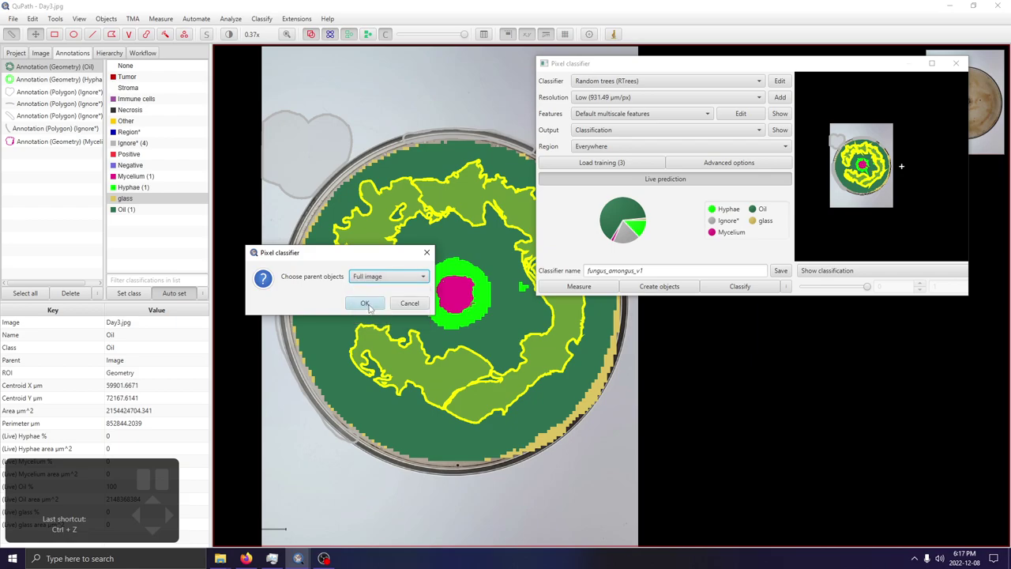
left_click(366, 304)
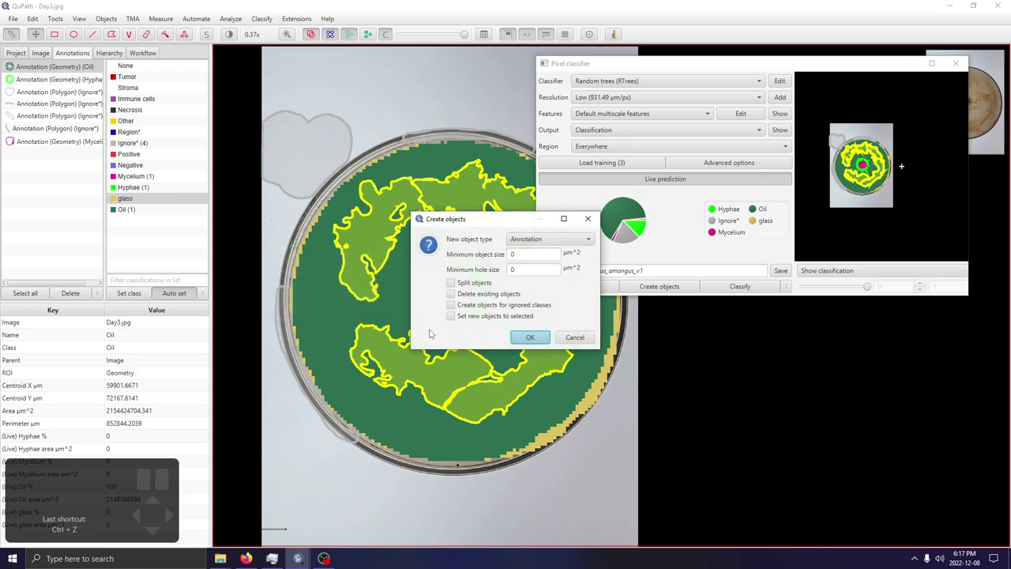
left_click(514, 258)
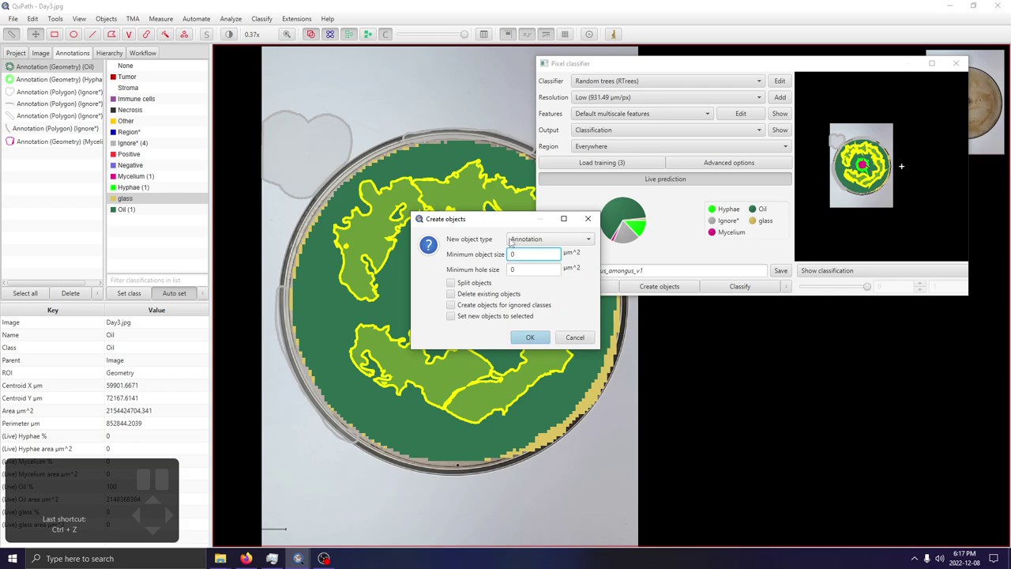
left_click_drag(498, 224, 674, 233)
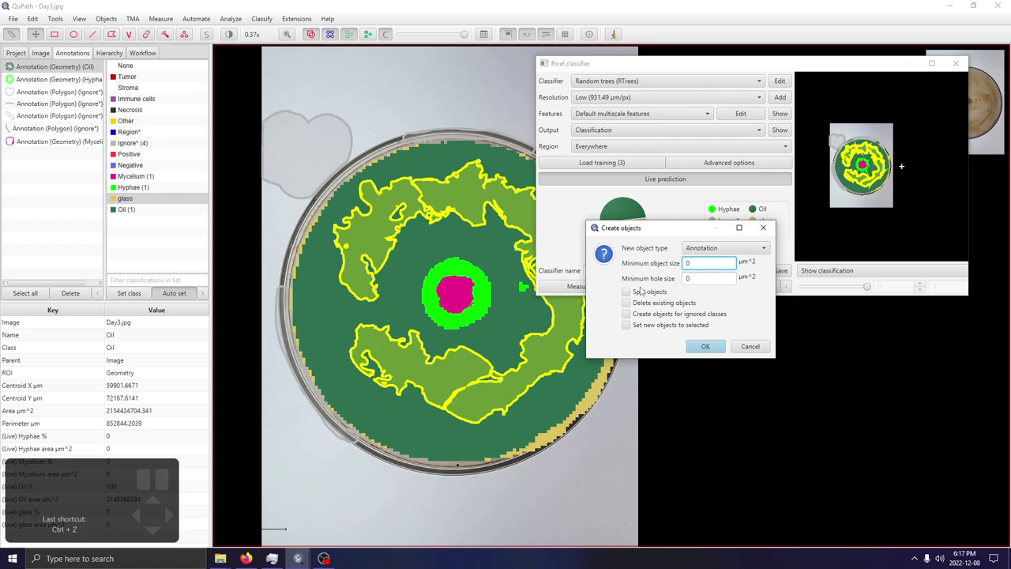
left_click(676, 307)
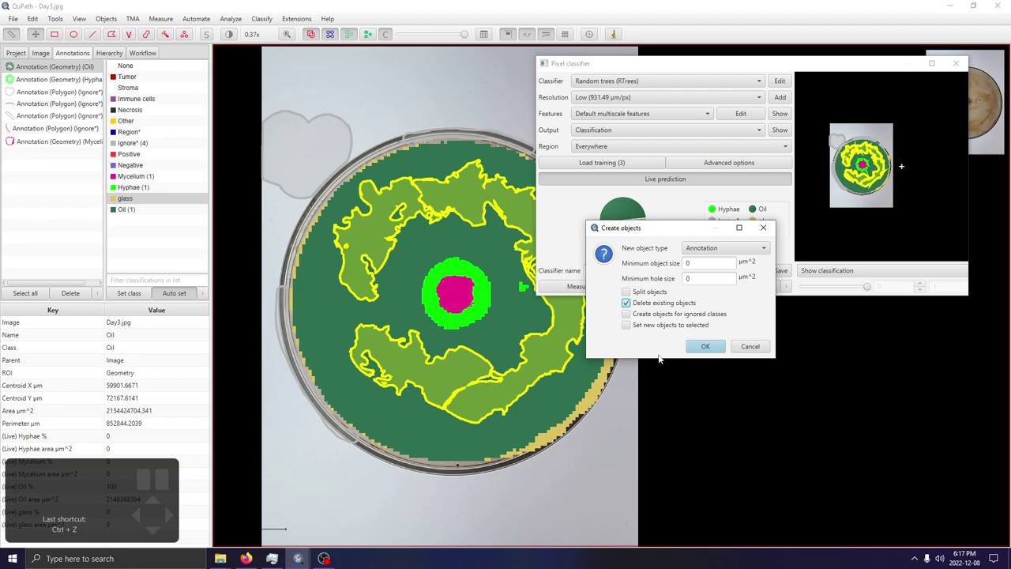
left_click(706, 347)
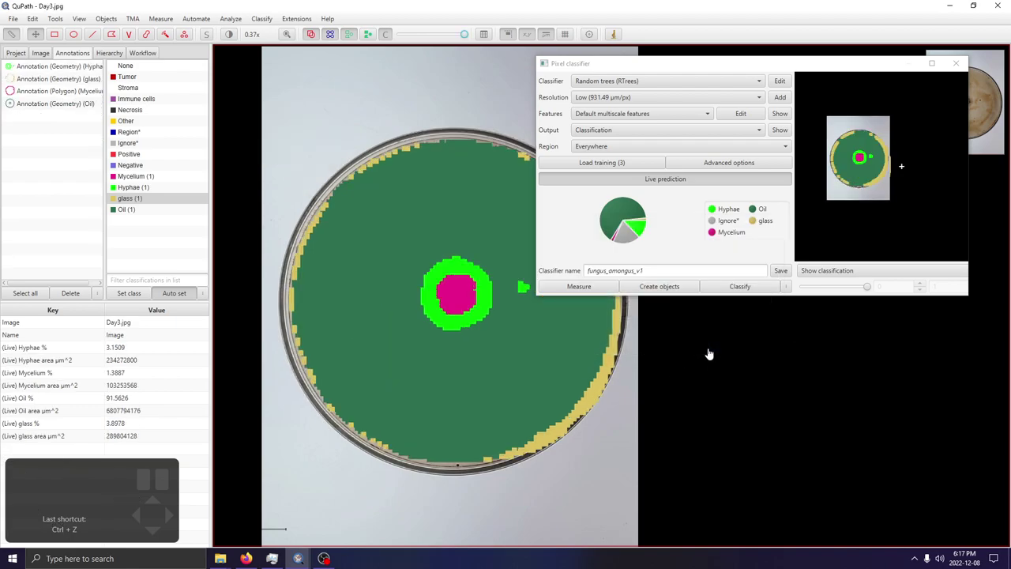
Generate a script from the command history and remove every line before createAnnotationsFromPixelClassifier for fungus_amongus_v1.
left_click(149, 51)
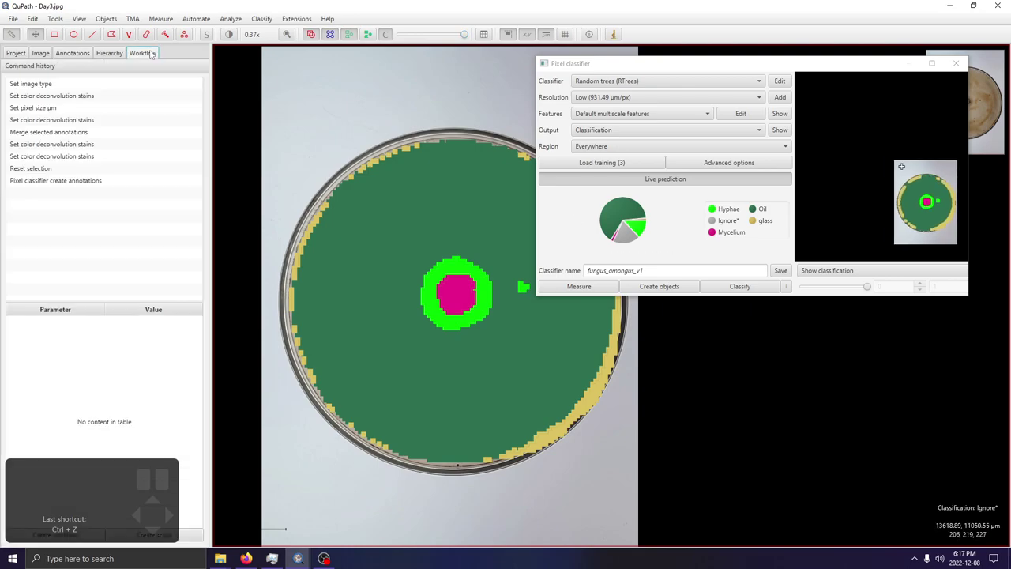
left_click(154, 535)
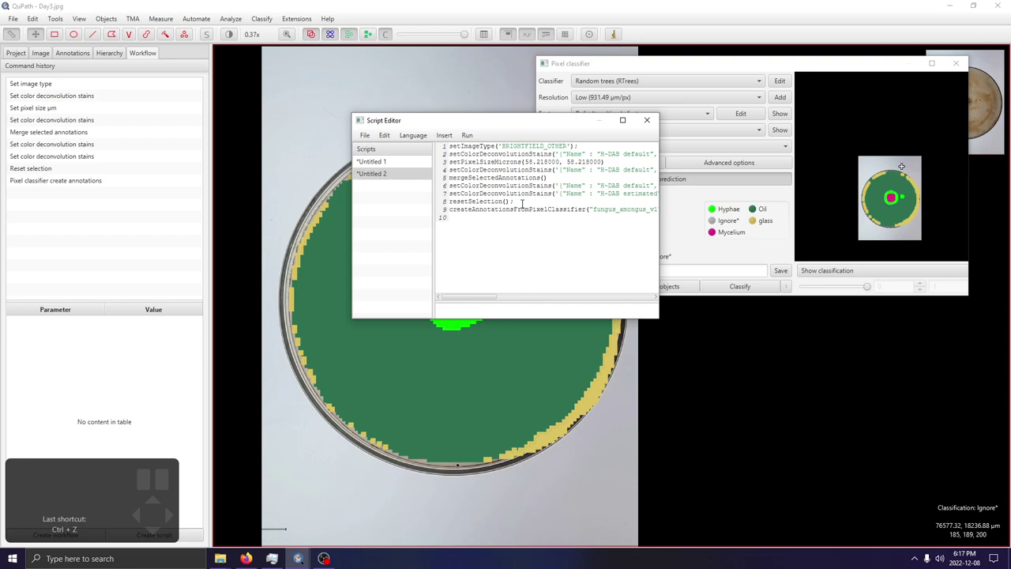
key("ctrl+shift+Home")
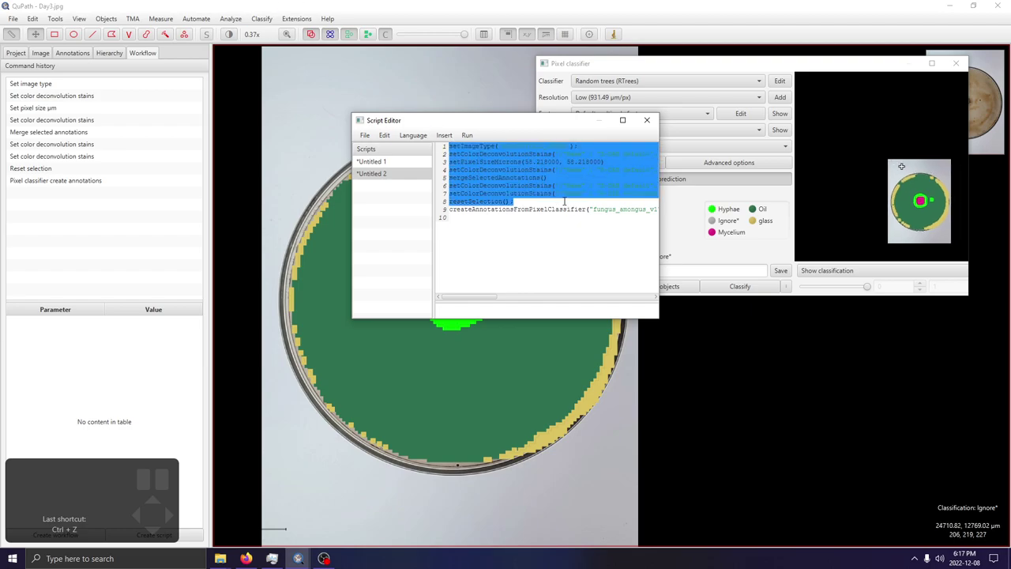
key("Delete")
Run the shortened annotation script as a batch on the project's images.
left_click(467, 136)
left_click(511, 178)
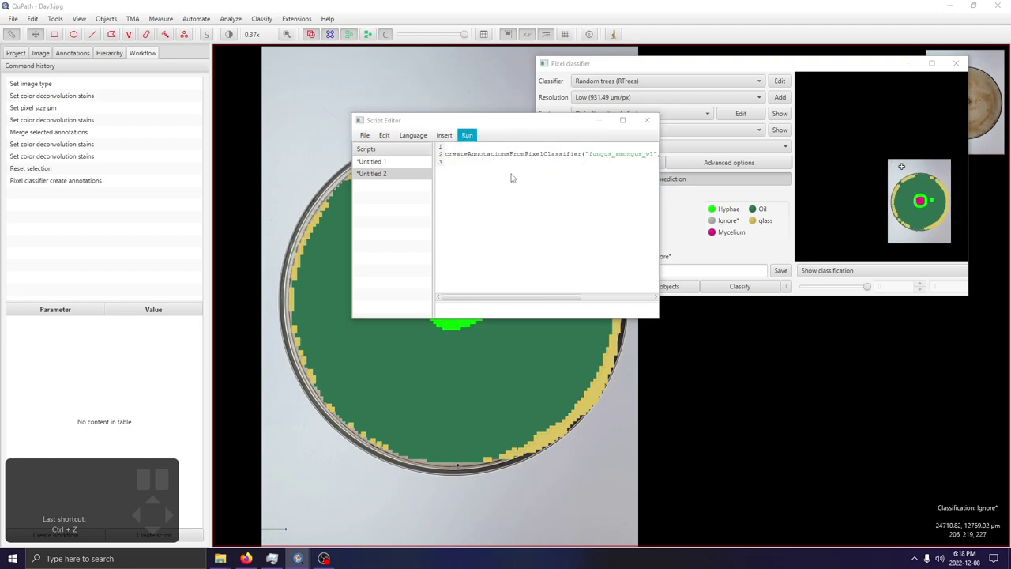
left_click(592, 364)
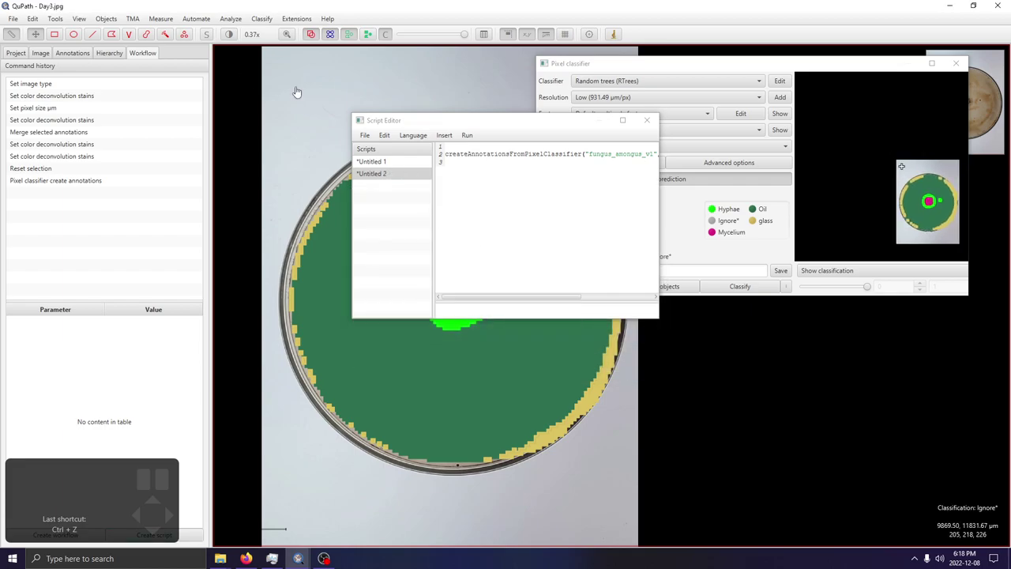
Close the pixel classifier and script editor windows, and toggle the annotation fill on the Day3 dish.
left_click(956, 63)
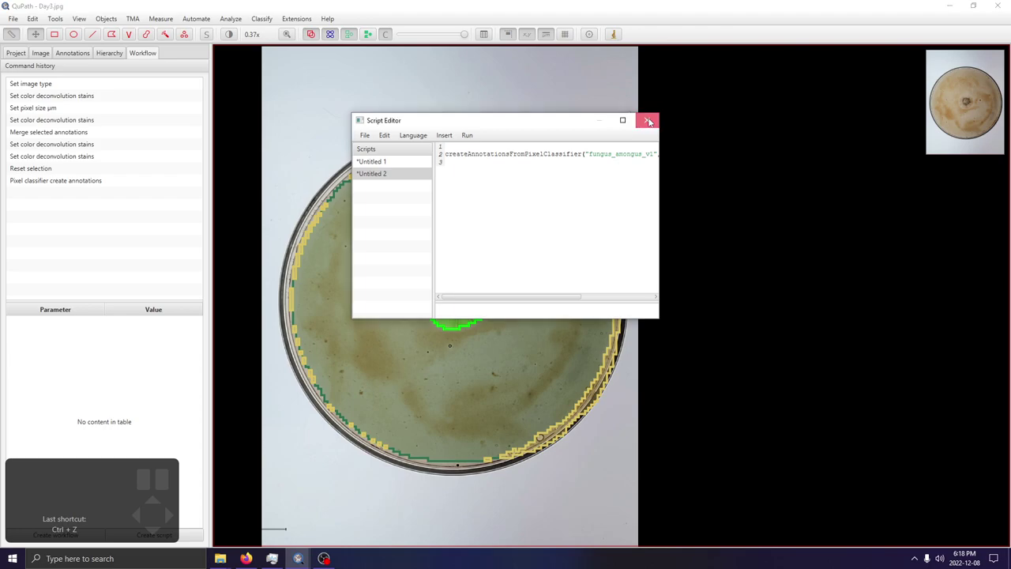
left_click(648, 121)
key("shift")
key("shift+f")
key("shift+f")
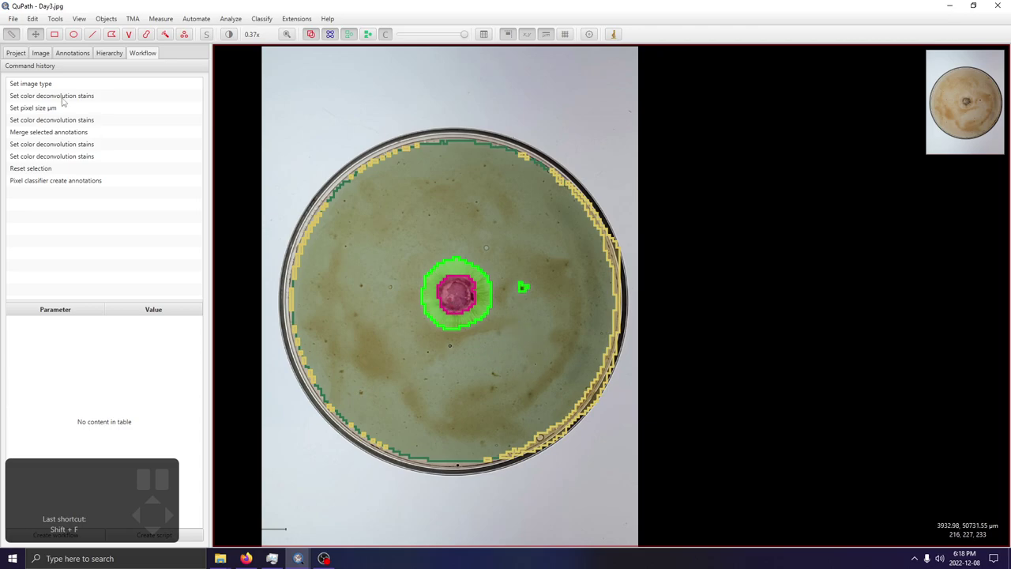
Open Day6.jpg and Day0.jpg from the project and inspect the annotations created around each colony and dish rim.
left_click(16, 53)
double_click(71, 163)
left_click(473, 300)
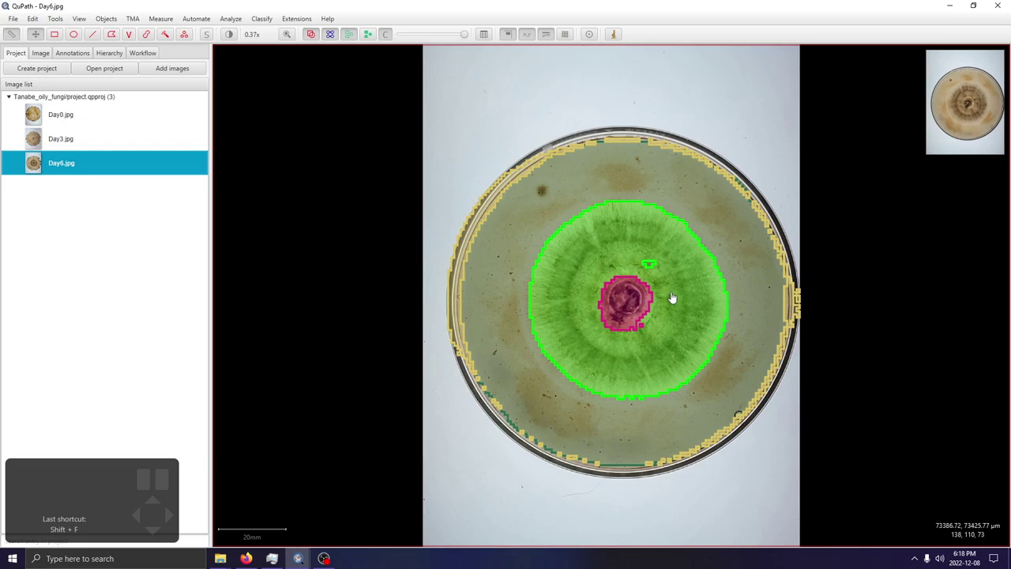
scroll(672, 271, "up", 5)
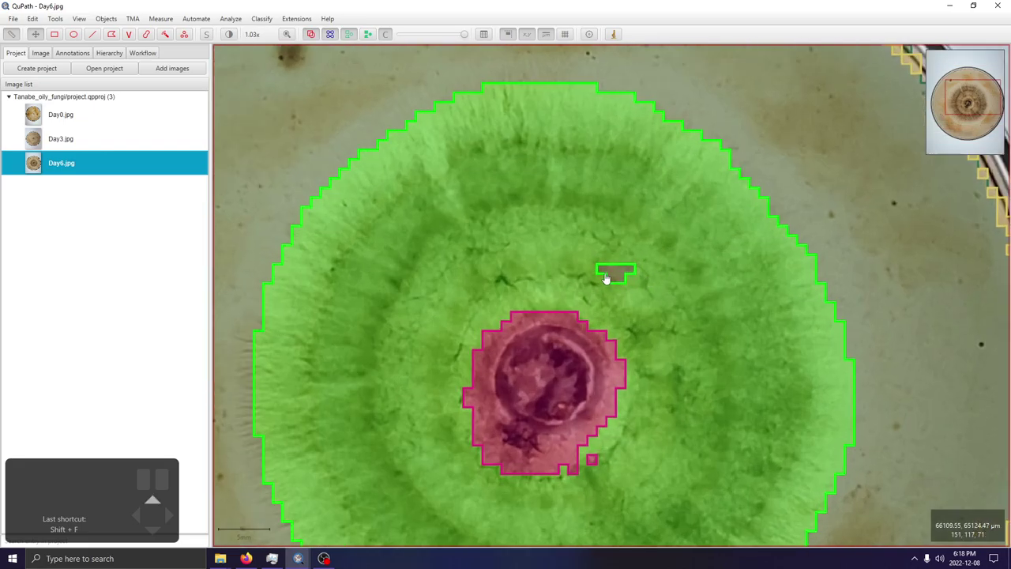
scroll(607, 278, "down", 2)
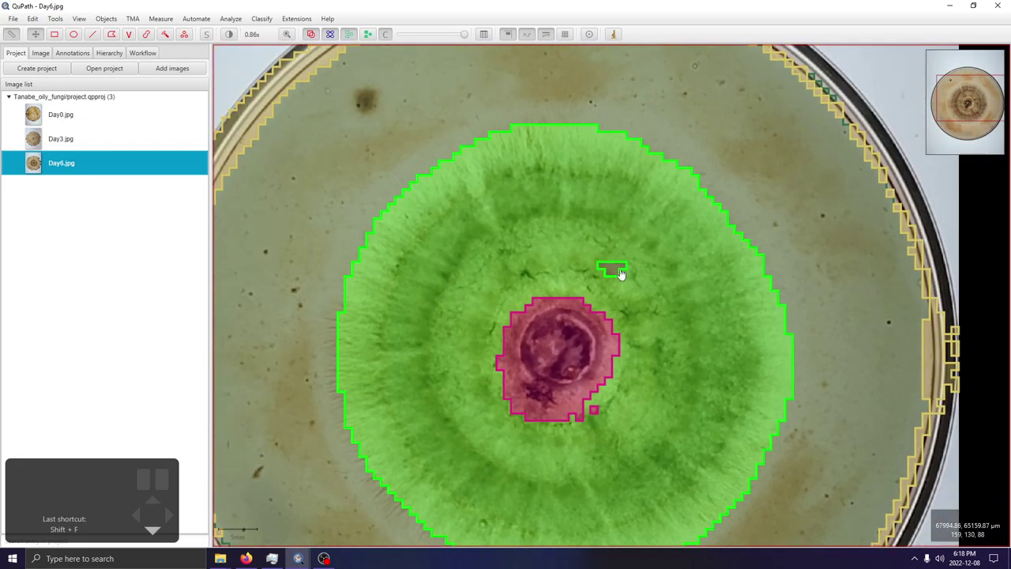
scroll(688, 304, "down", 2)
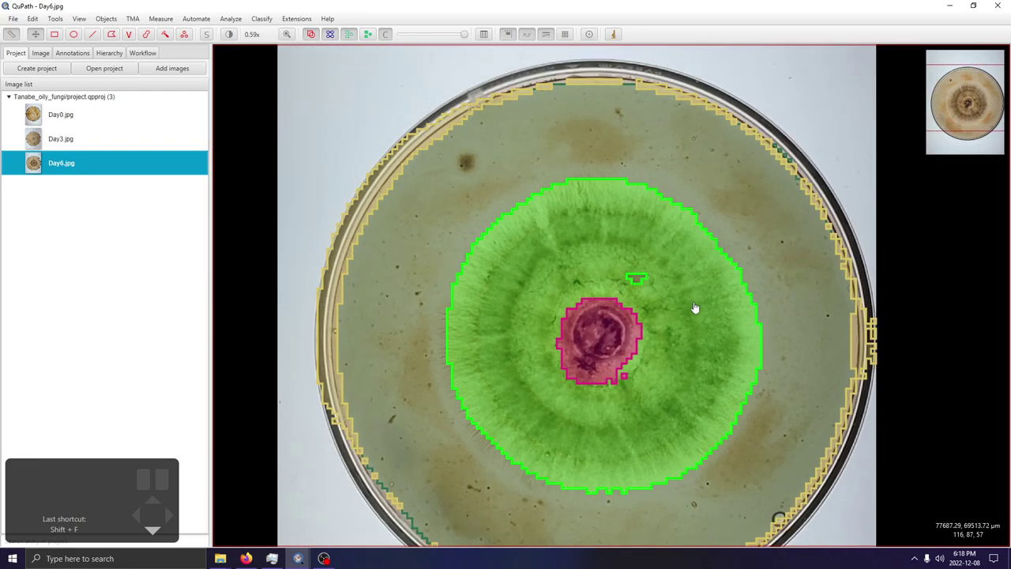
scroll(767, 203, "down", 2)
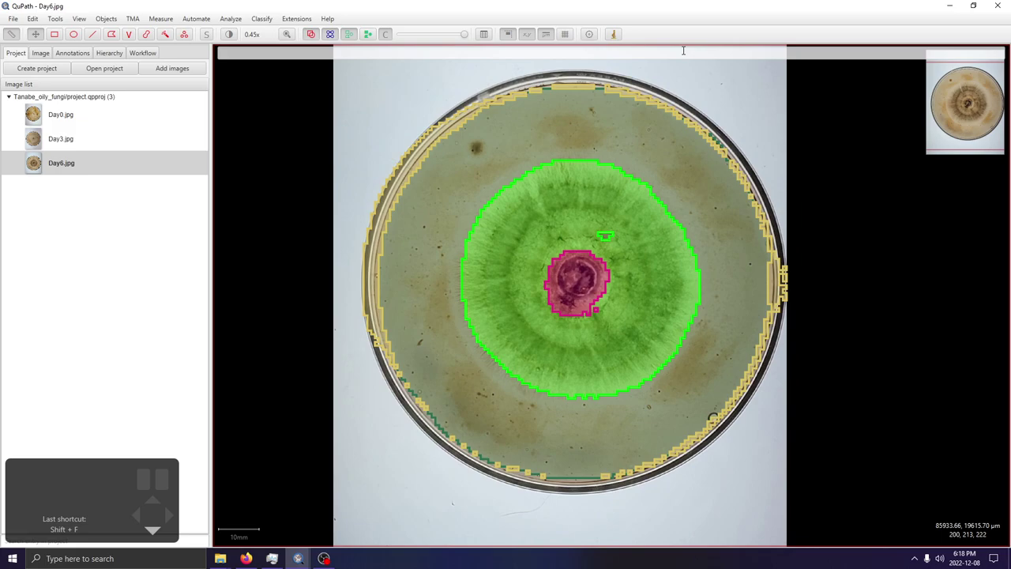
left_click(57, 113)
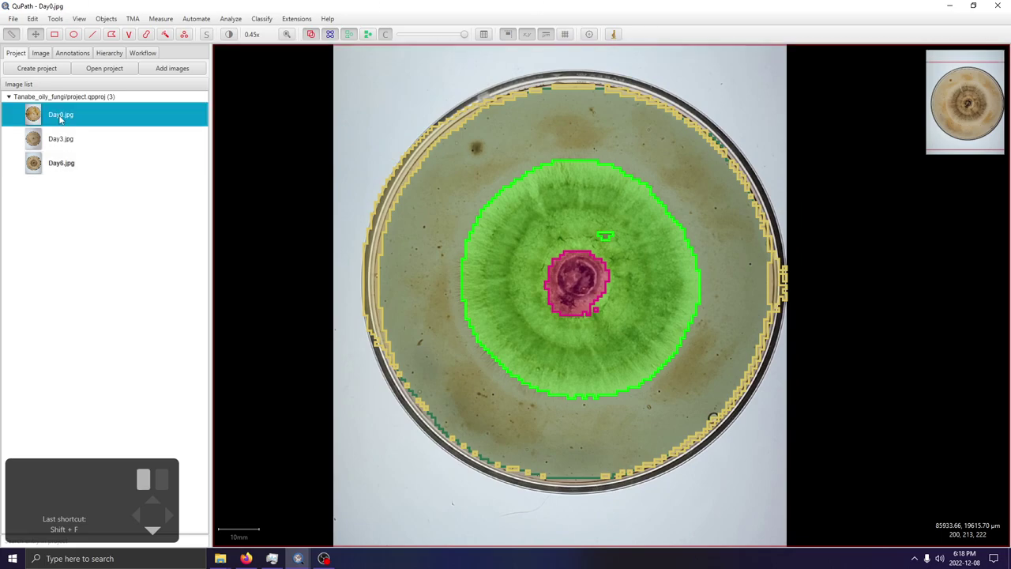
scroll(693, 264, "up", 2)
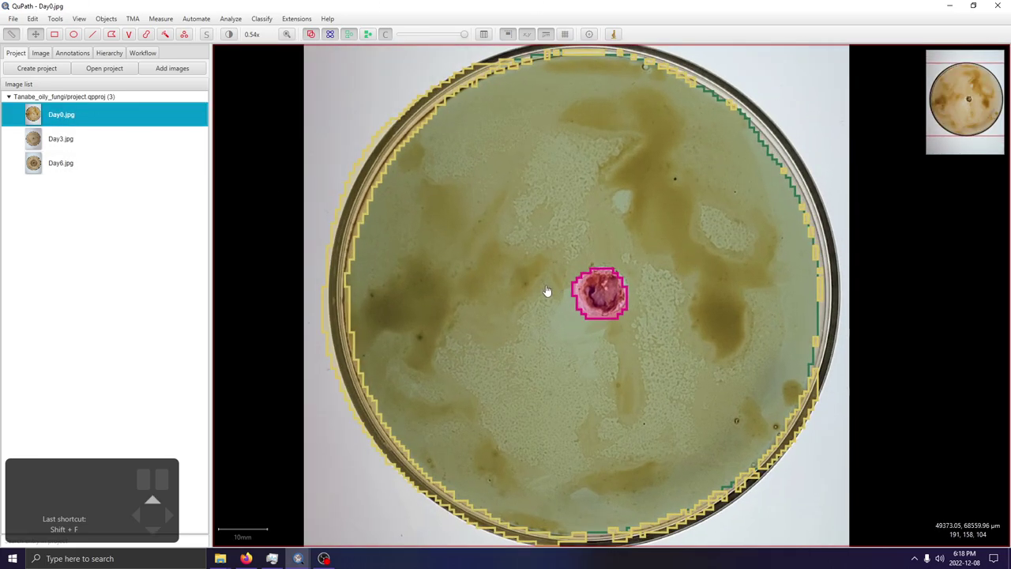
Set up a measurement export for all three project images with export type Annotations and the Comma (.csv) separator.
left_click(160, 18)
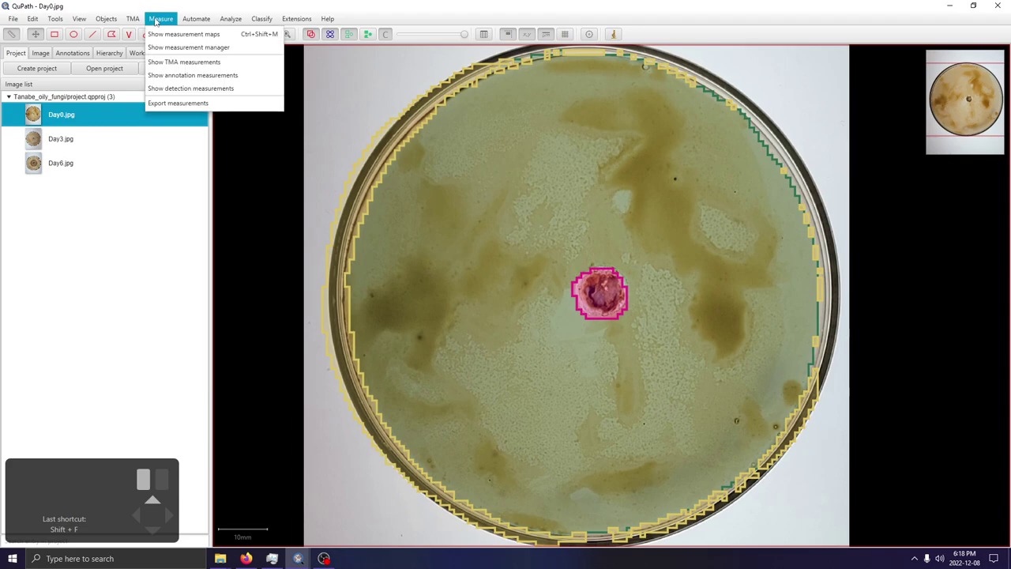
left_click(174, 107)
left_click(505, 230)
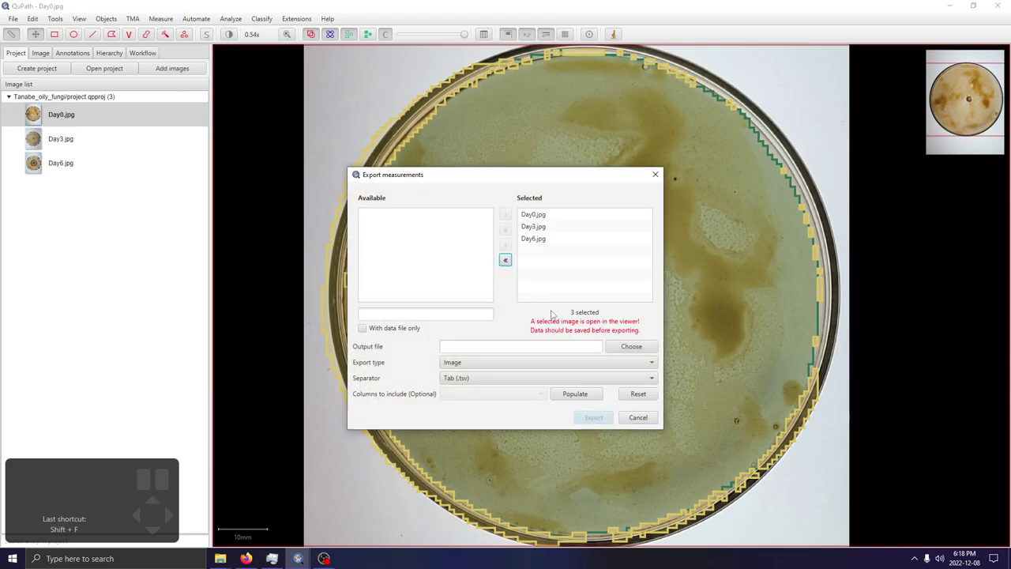
left_click(500, 362)
left_click(479, 389)
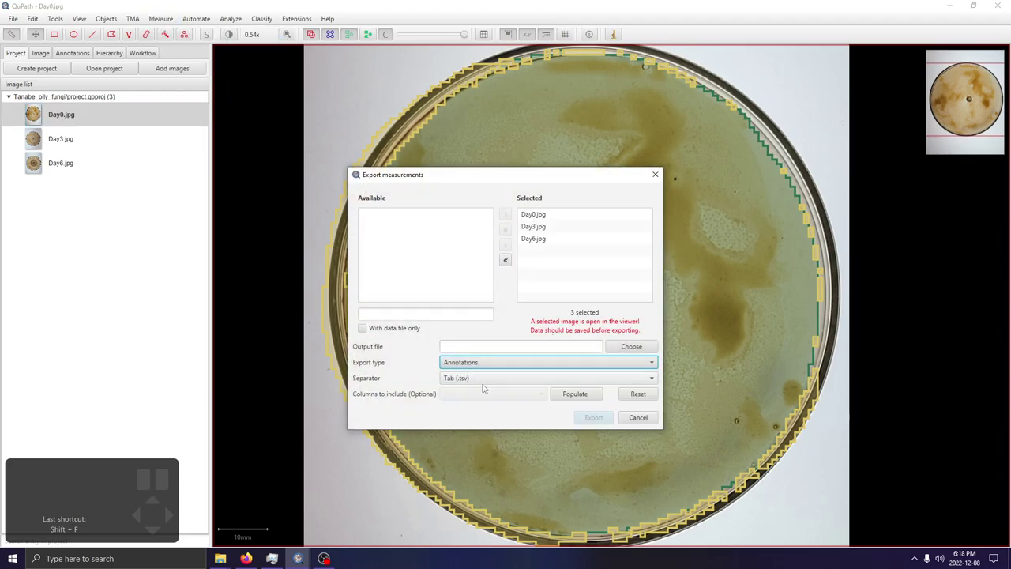
left_click(478, 377)
left_click(478, 406)
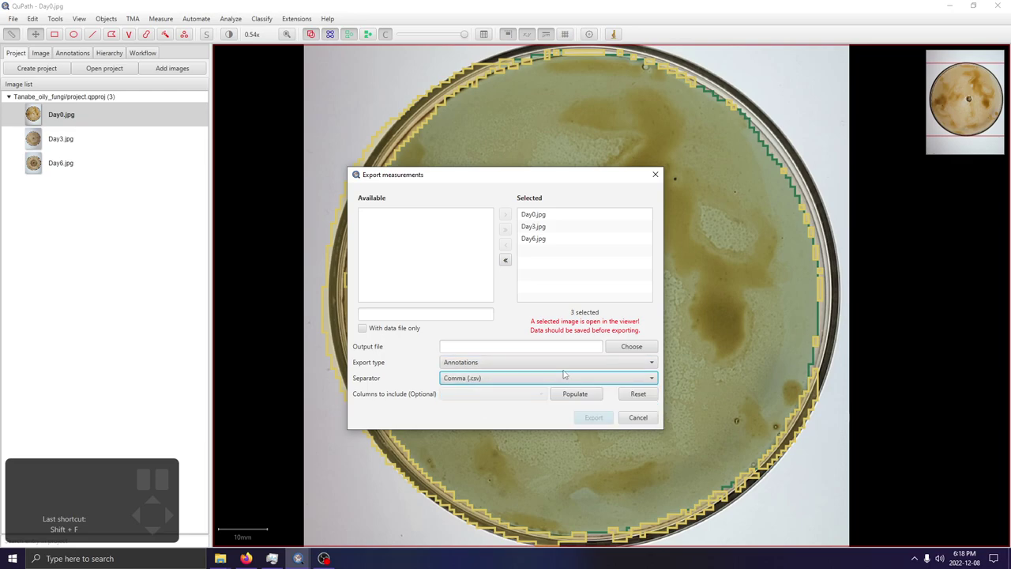
Export the measurements to measurements.csv in the Tanabe_oily_fungi folder.
left_click(631, 347)
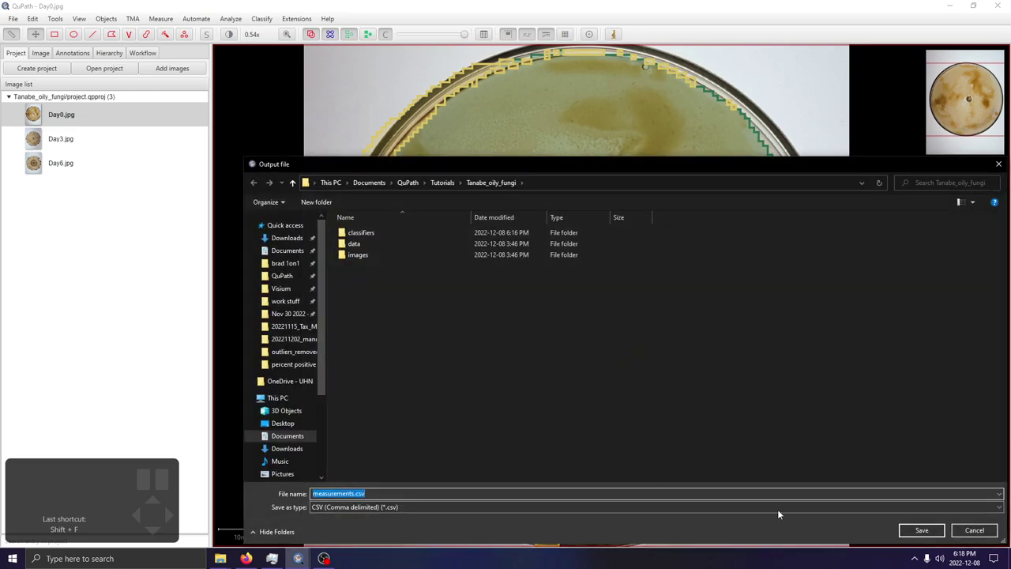
left_click(919, 534)
left_click(592, 418)
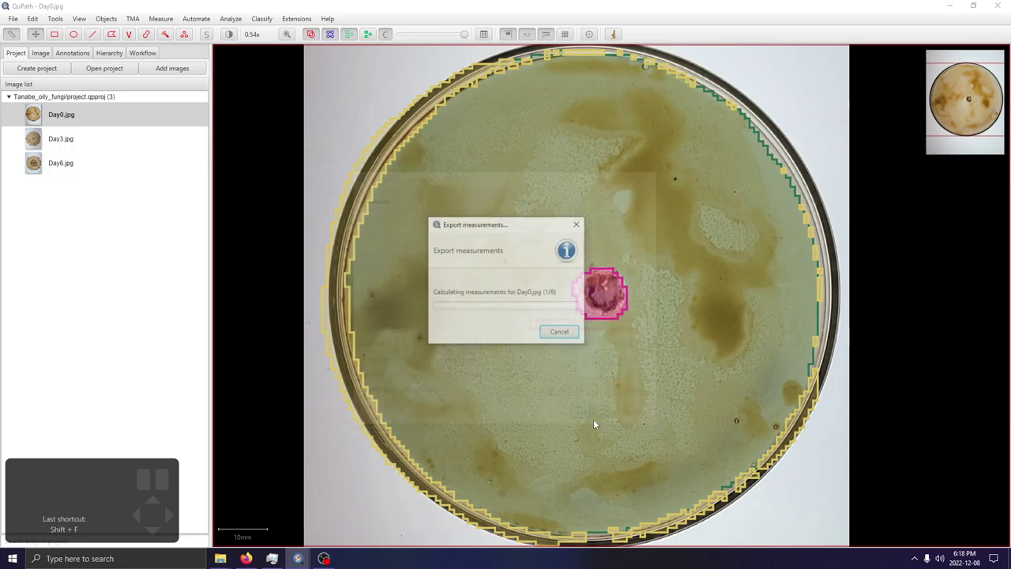
left_click(576, 305)
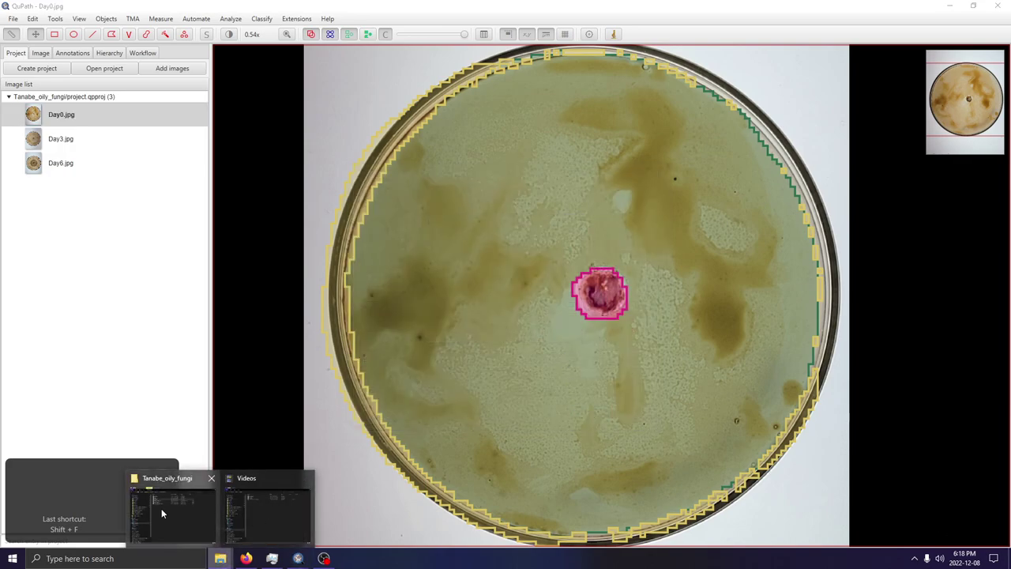
Open measurements.csv from the Tanabe_oily_fungi folder in Excel and select the whole measurement table, A1:I12.
left_click(161, 508)
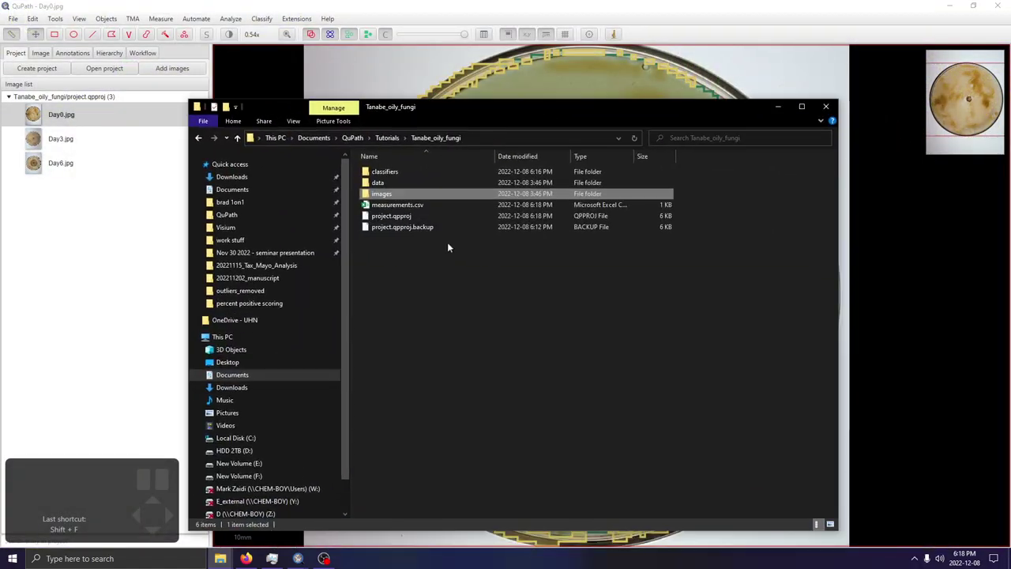
left_click(402, 205)
double_click(403, 206)
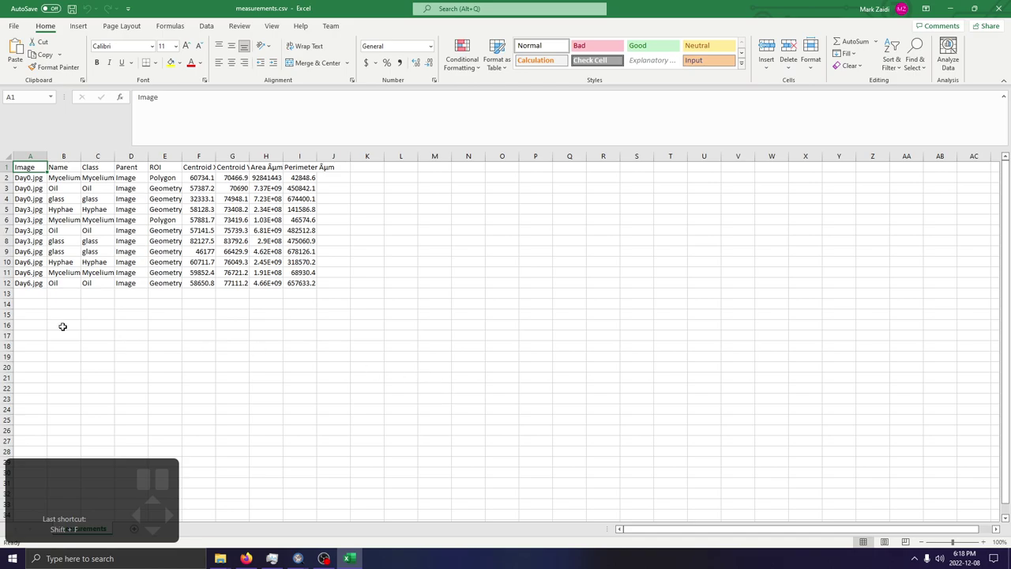
left_click(309, 282, "shift")
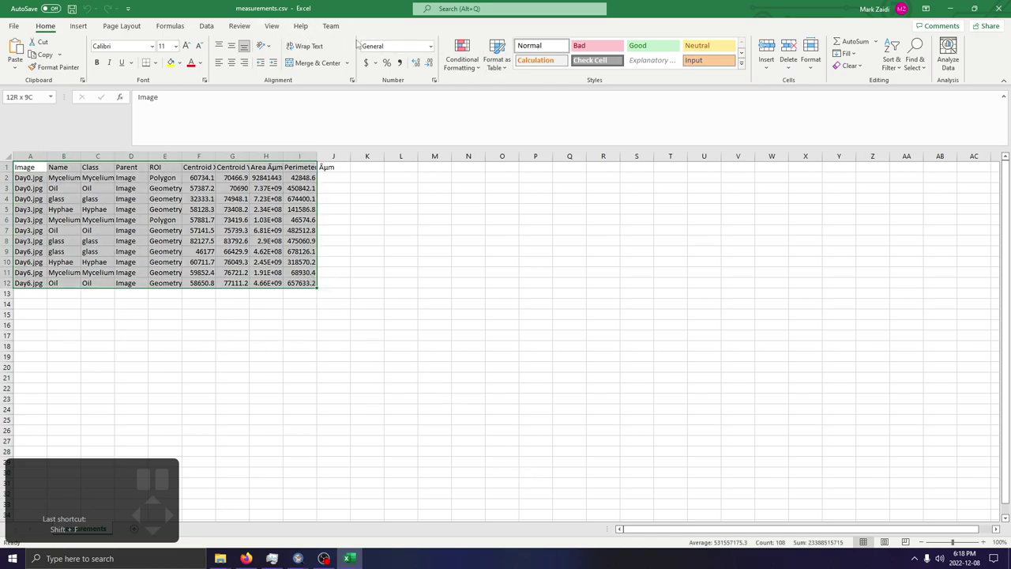
Insert a PivotChart with its PivotTable on a new worksheet from the measurements range A1:I12.
left_click(208, 28)
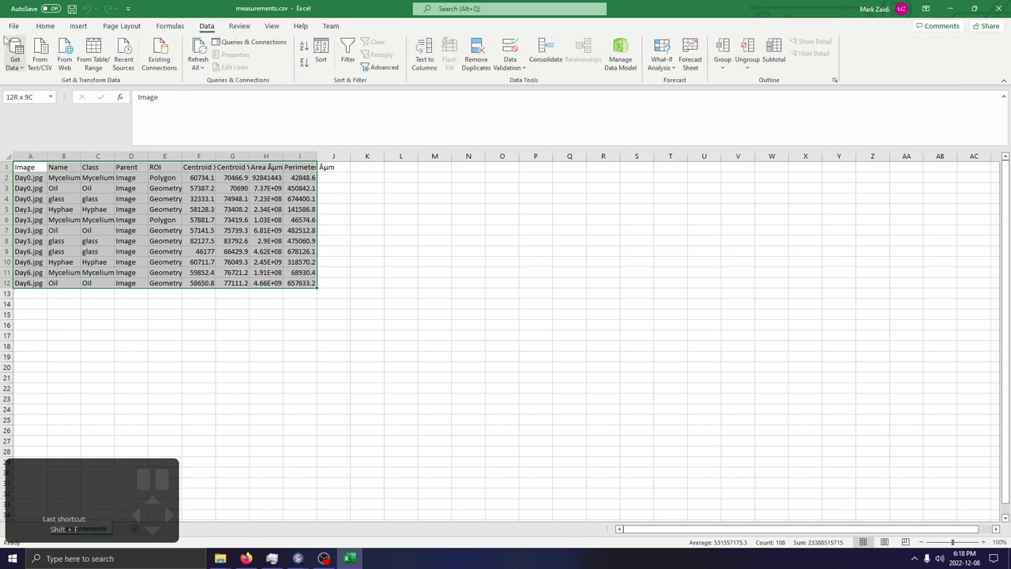
left_click(44, 26)
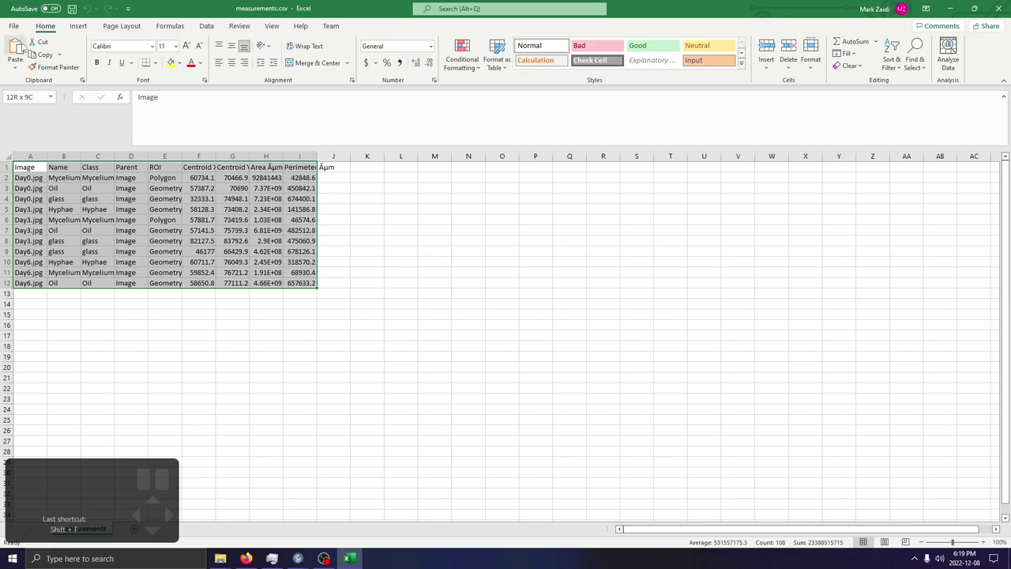
left_click(78, 26)
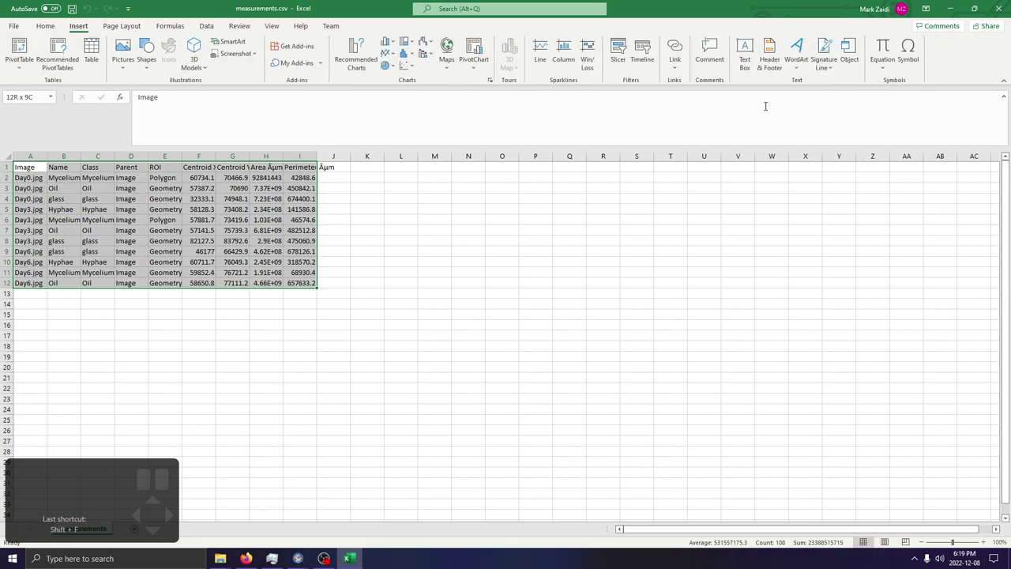
left_click(473, 66)
left_click(498, 99)
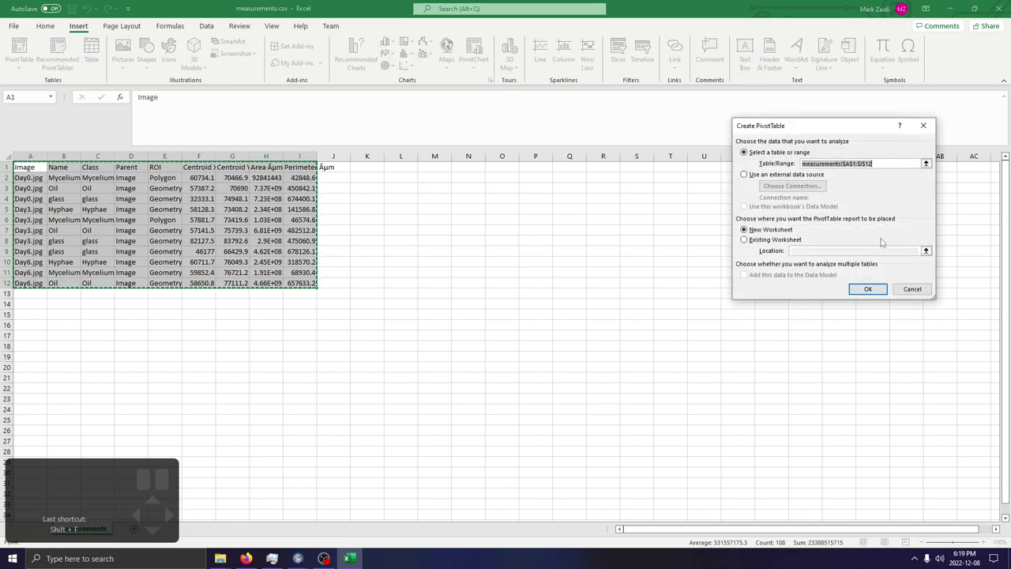
left_click(871, 289)
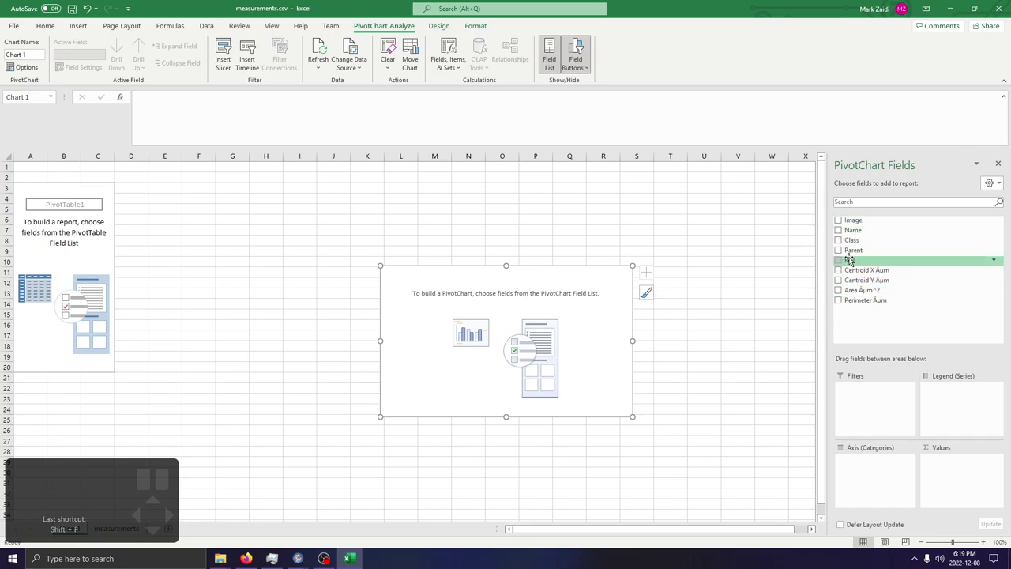
Add the Image and Class fields as chart categories and the area in µm^2 as the summed value.
left_click(839, 222)
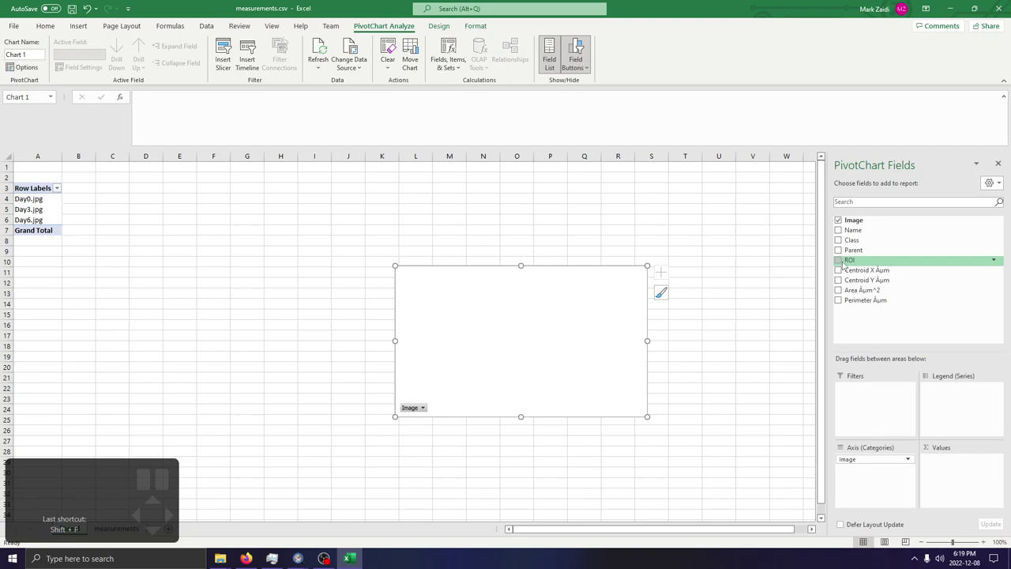
left_click(838, 240)
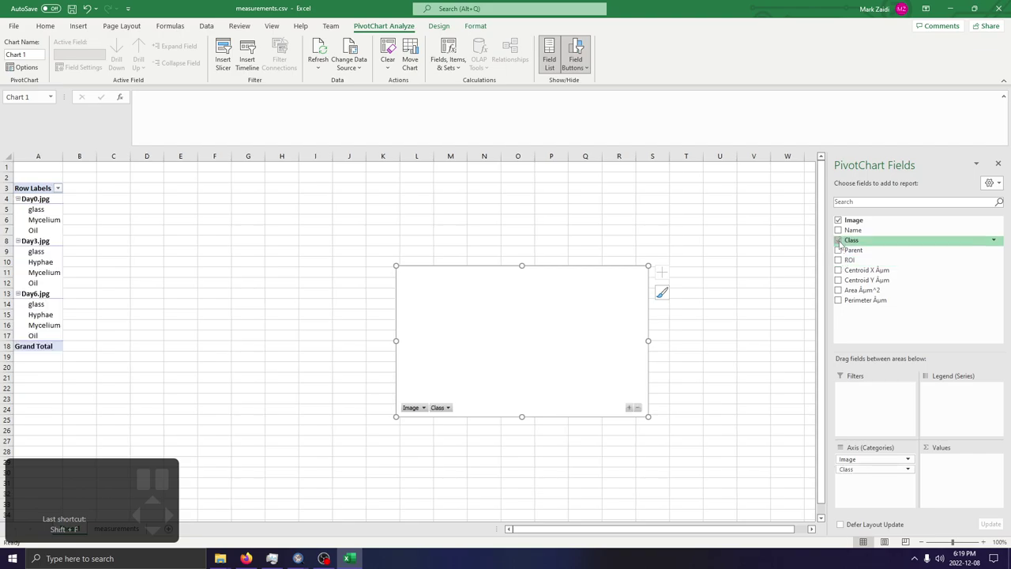
left_click(838, 290)
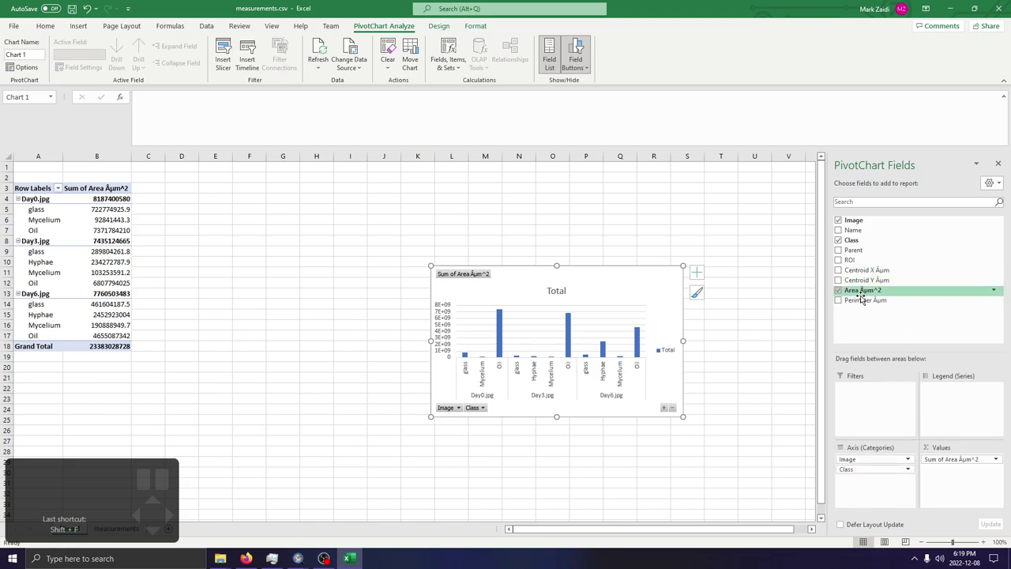
left_click(57, 188)
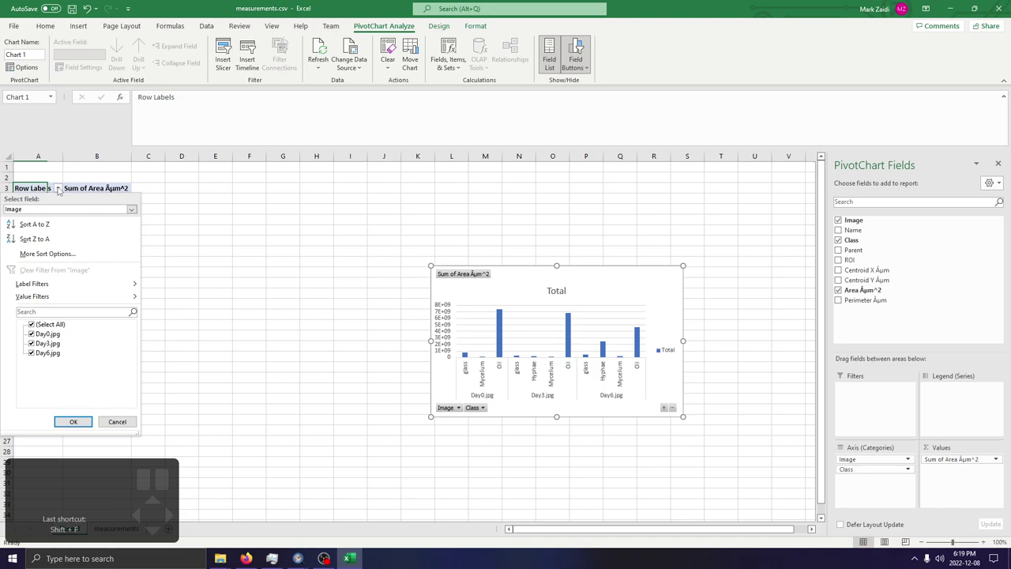
mouse_move(48, 298)
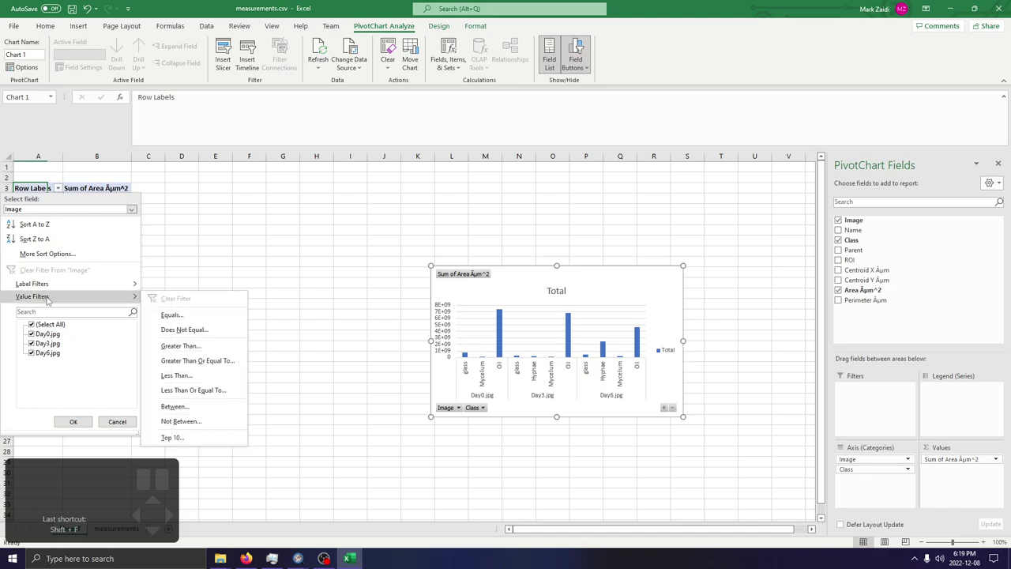
left_click(49, 223)
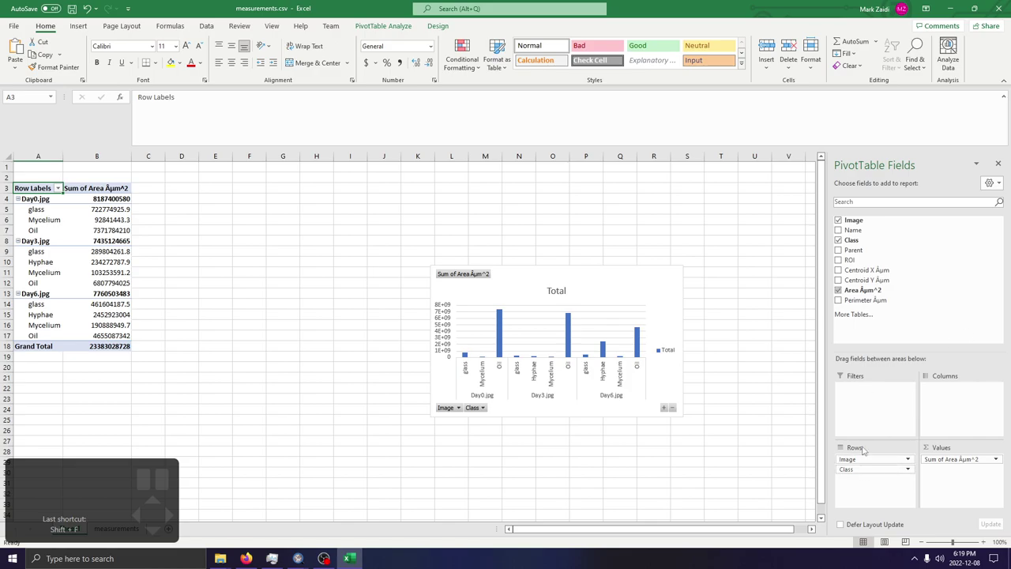
left_click(908, 469)
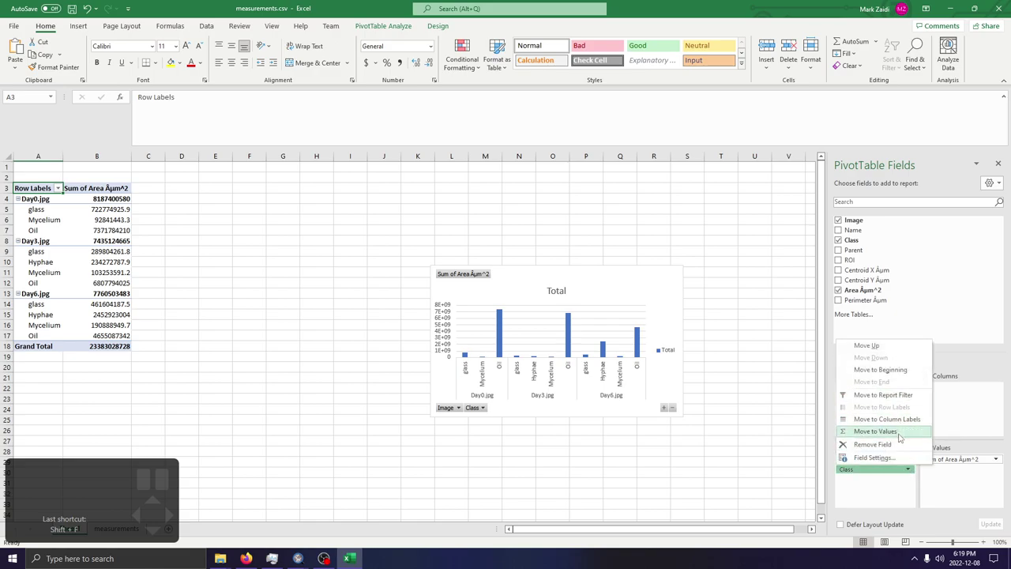
left_click(877, 458)
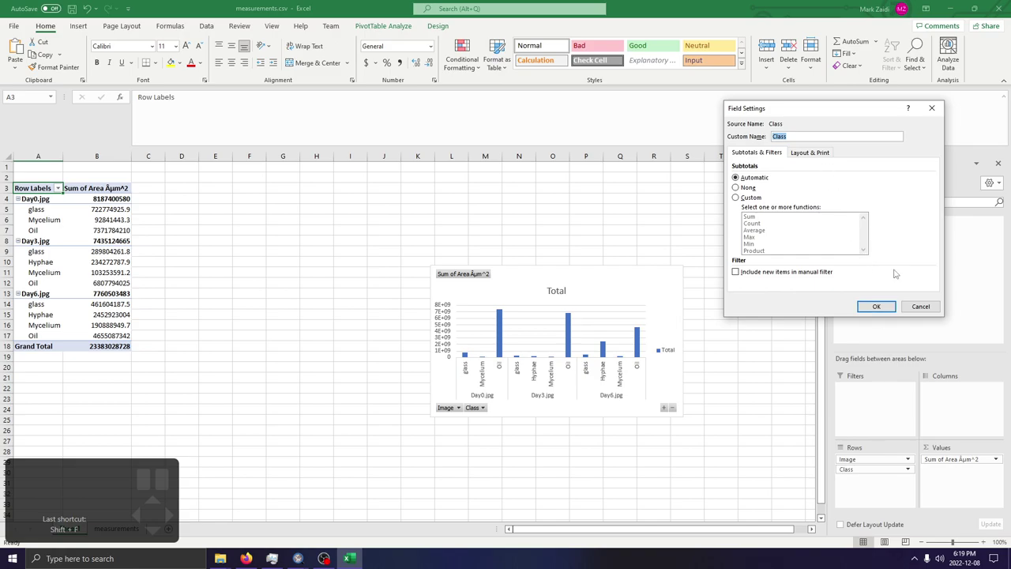
left_click(876, 306)
left_click_drag(873, 470, 875, 417)
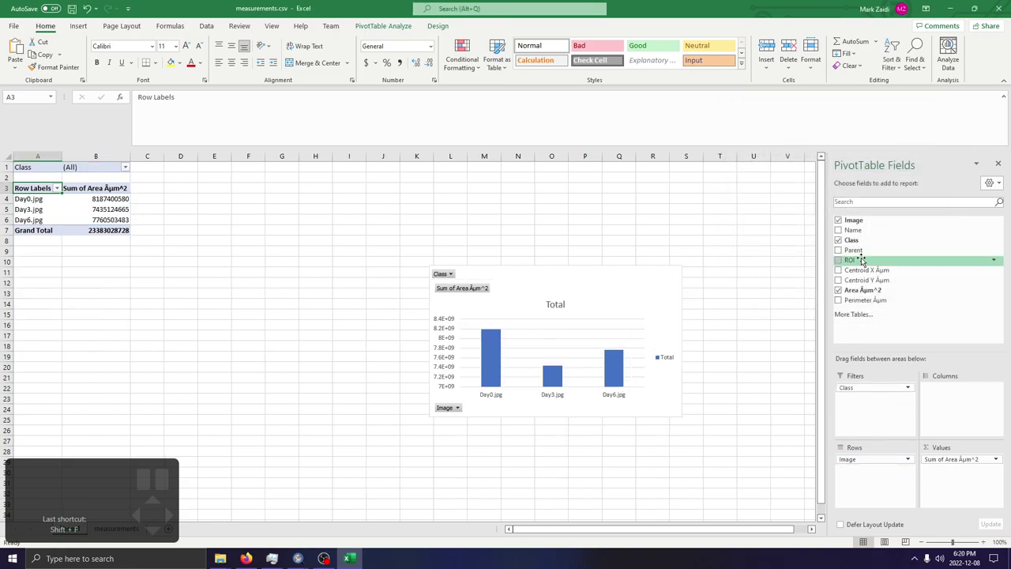
left_click(994, 240)
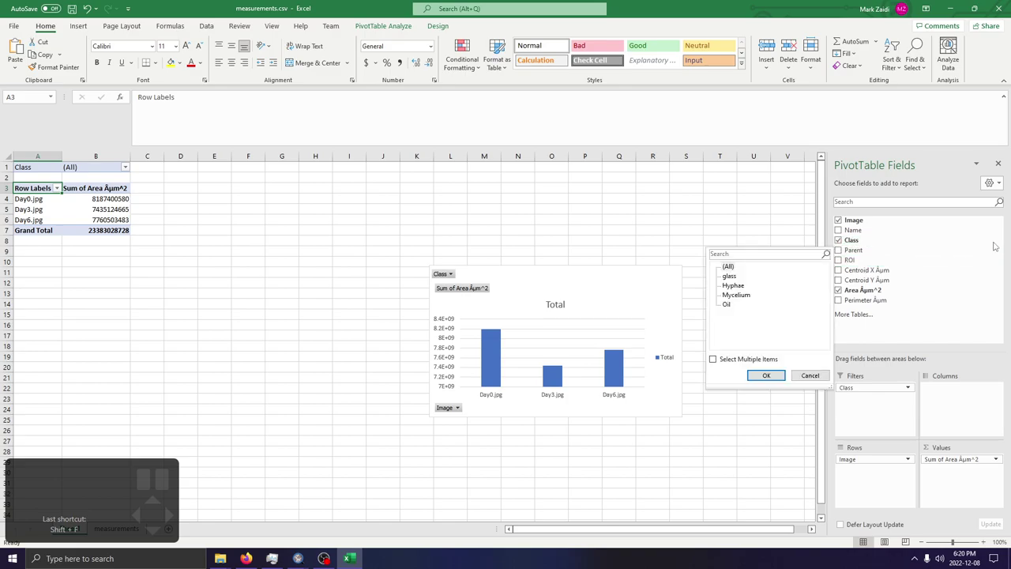
left_click(810, 376)
left_click_drag(869, 387, 871, 472)
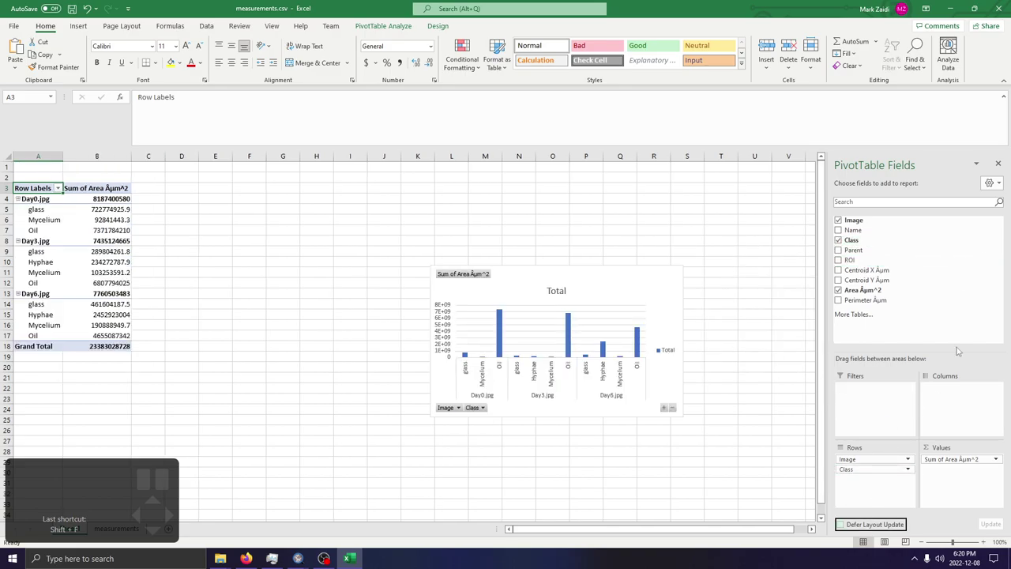
Filter the Class field to exclude glass and Oil, keeping only Hyphae and Mycelium.
left_click(992, 242)
left_click(724, 364)
left_click(724, 393)
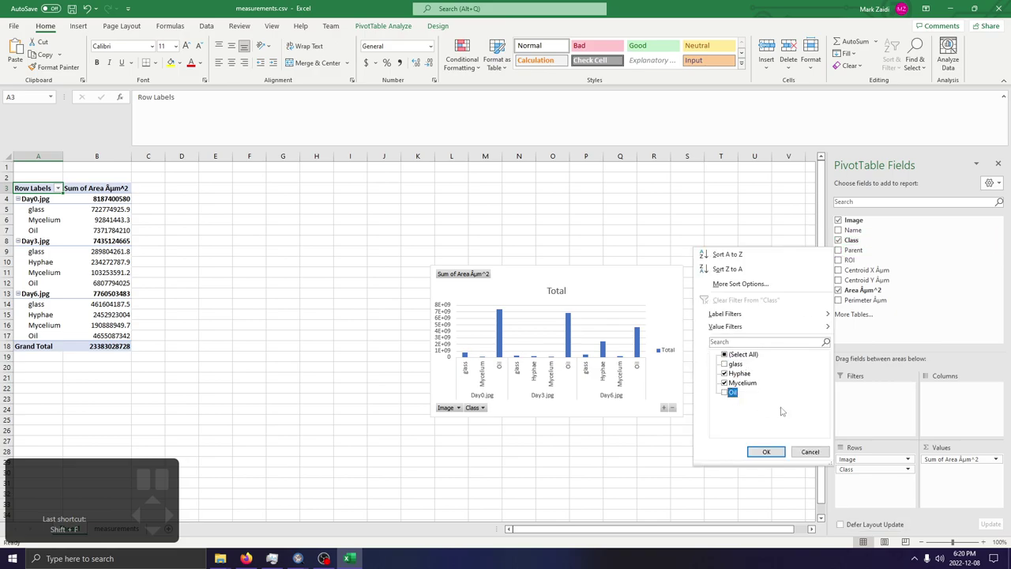
left_click(754, 451)
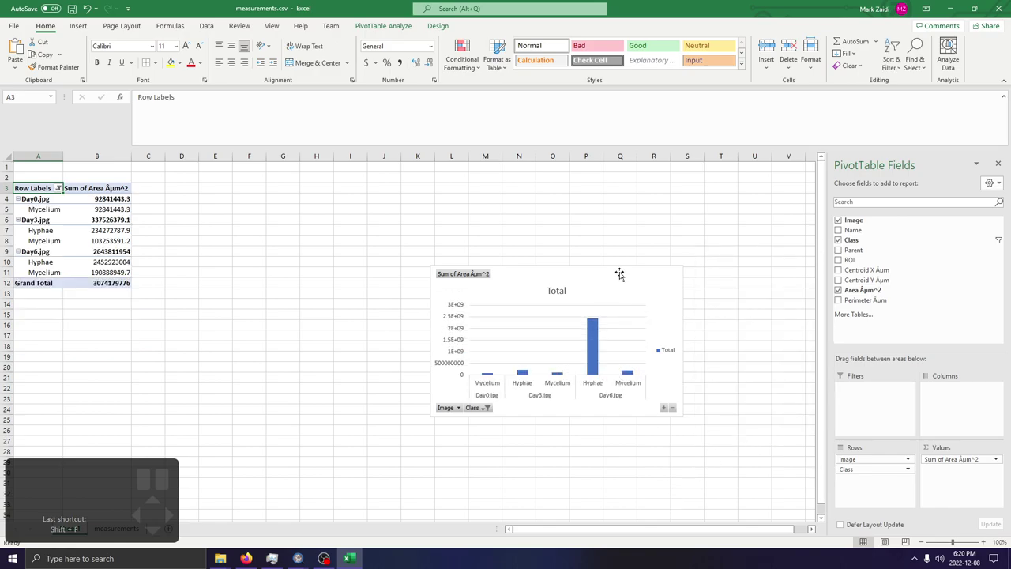
Move the pivot chart closer to the pivot table and enlarge it to span about columns G to R.
left_click_drag(620, 273, 461, 216)
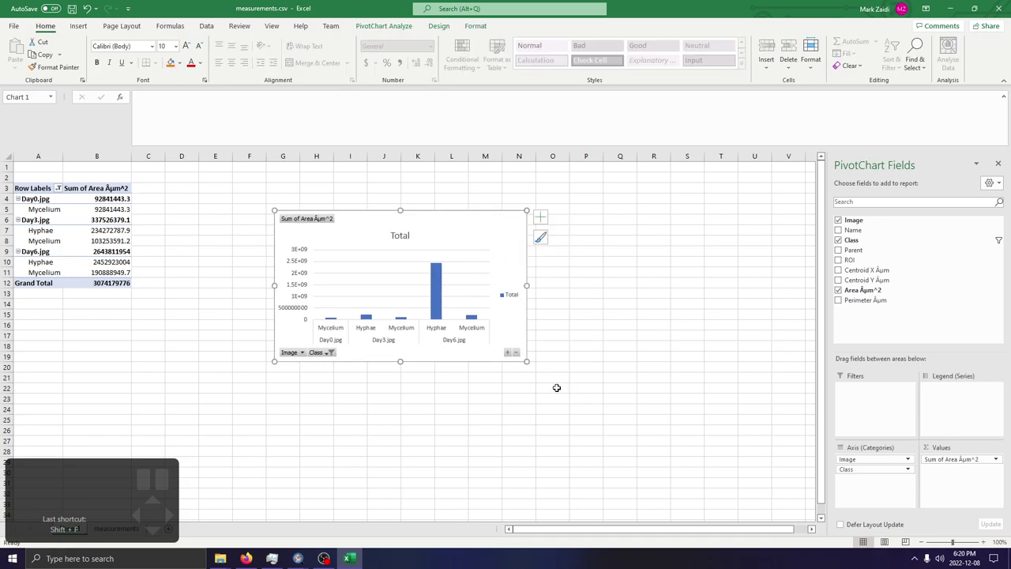
left_click_drag(526, 362, 642, 445)
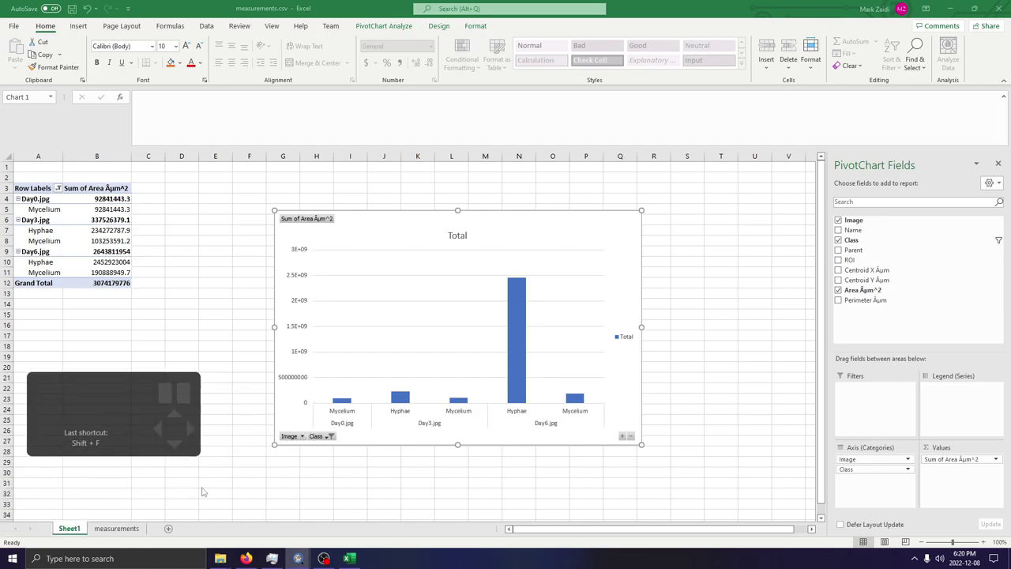
mouse_move(298, 559)
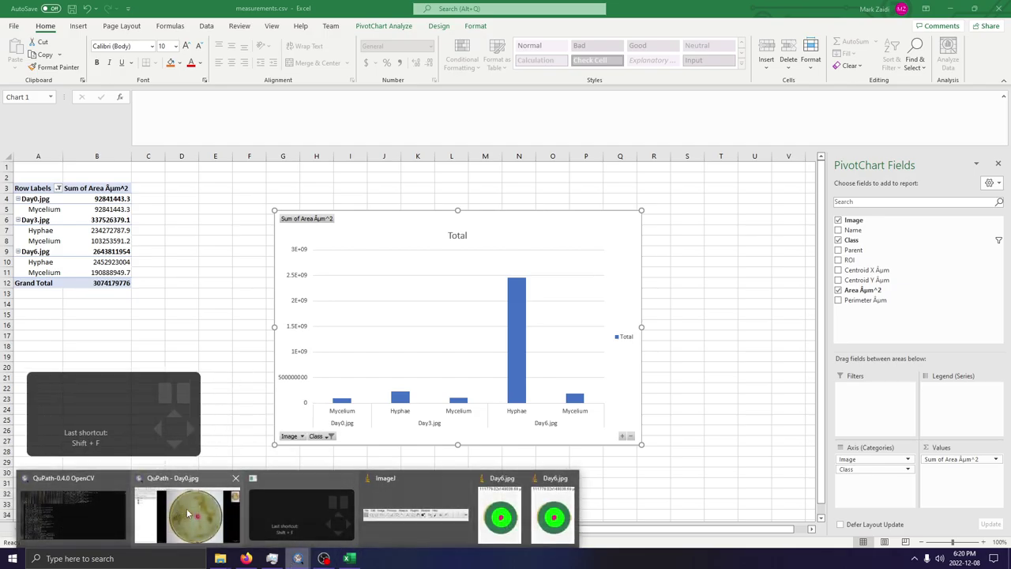
left_click(346, 480)
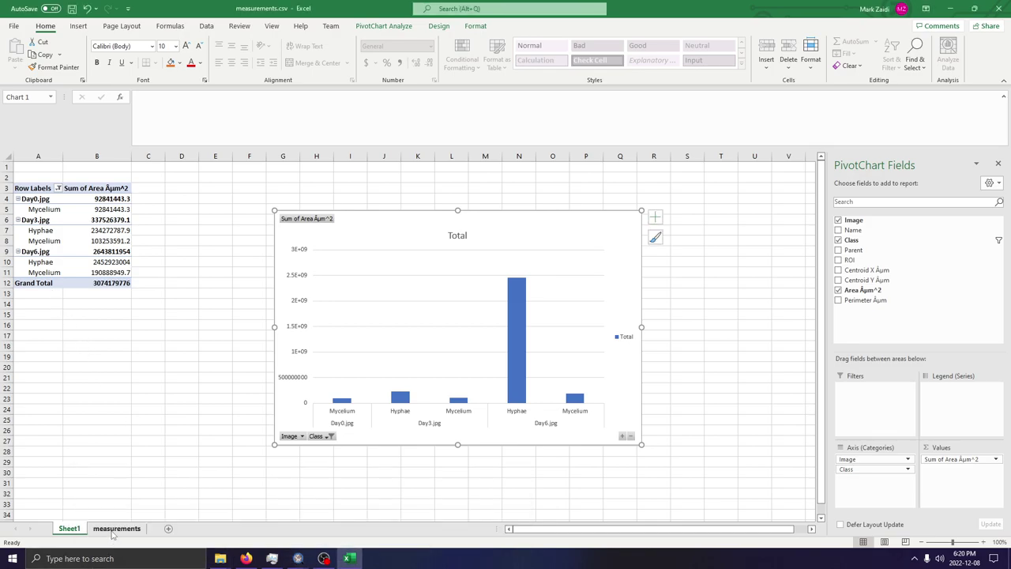
Review the per-image rows in the measurements sheet and return to the pivot chart on Sheet1.
left_click(115, 529)
left_click(357, 270)
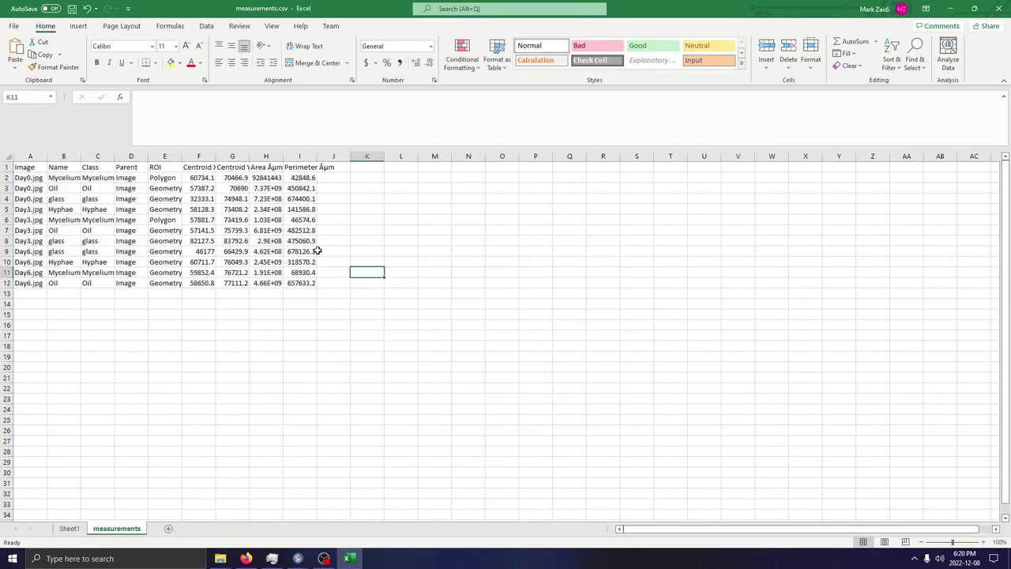
left_click(40, 181)
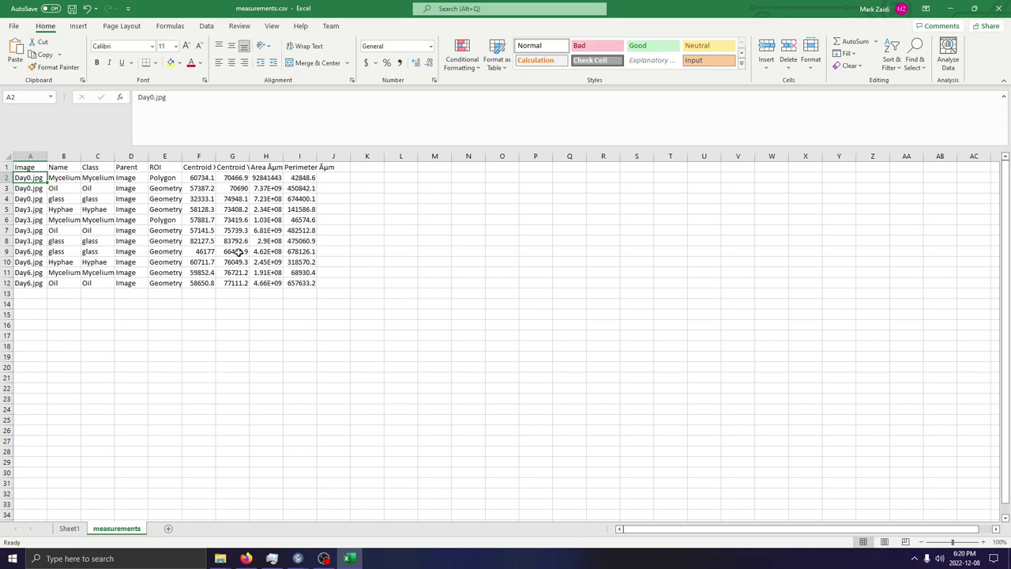
left_click(67, 528)
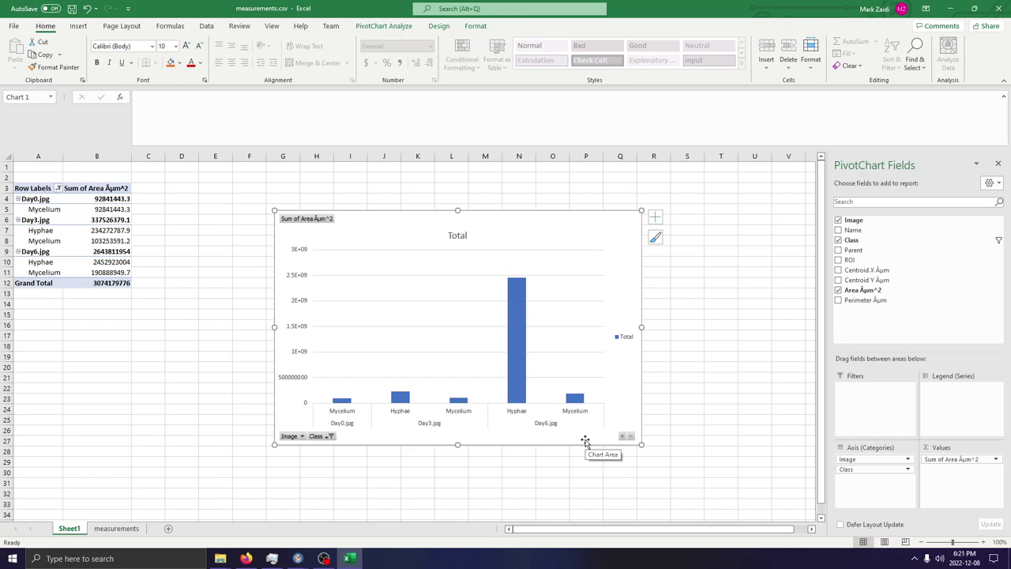
Switch to QuPath to examine the mycelium annotation on Day0.jpg, and return to Excel to compare it with the chart's bars.
key("alt+Tab")
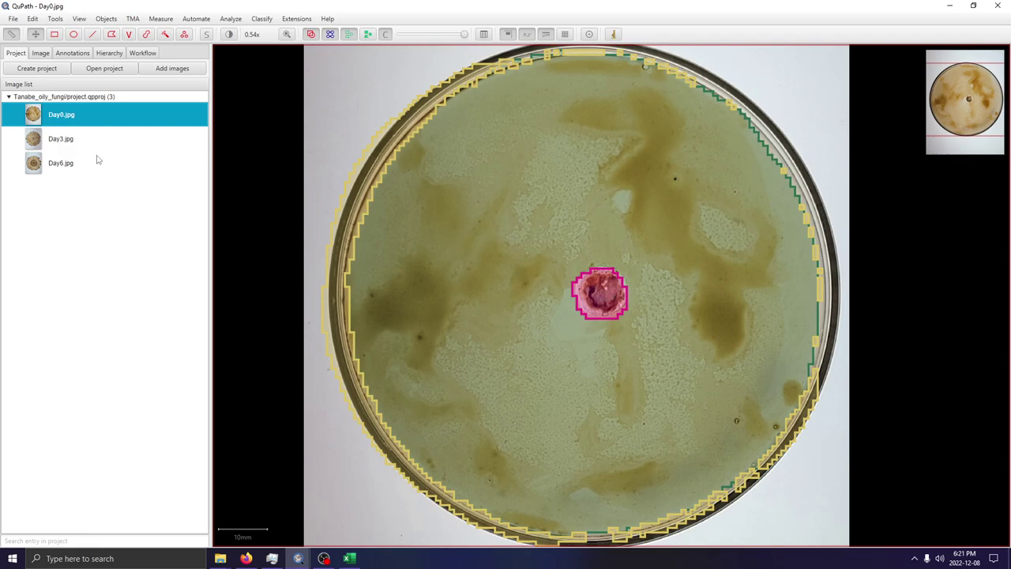
mouse_move(98, 162)
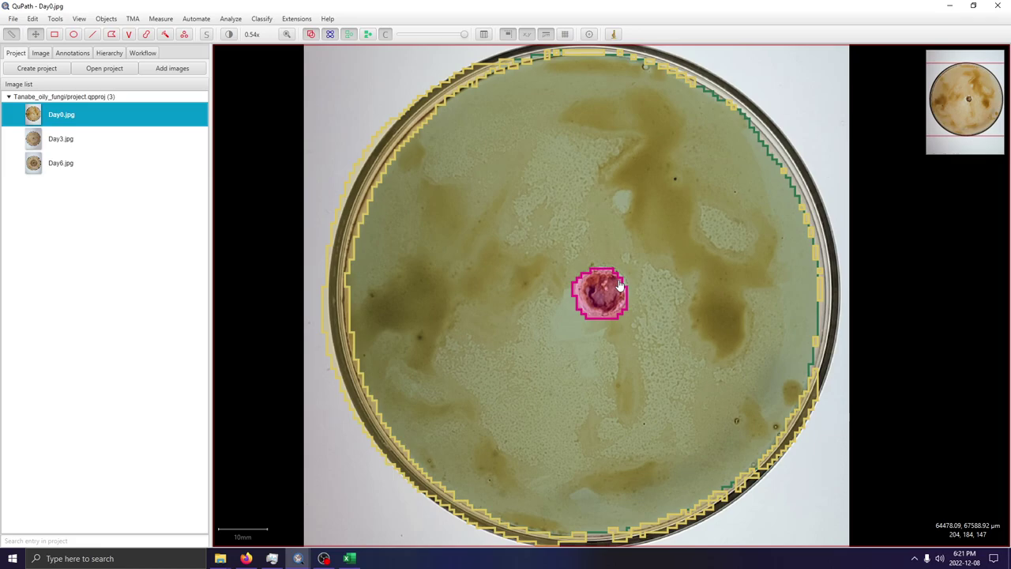
key("alt+Tab")
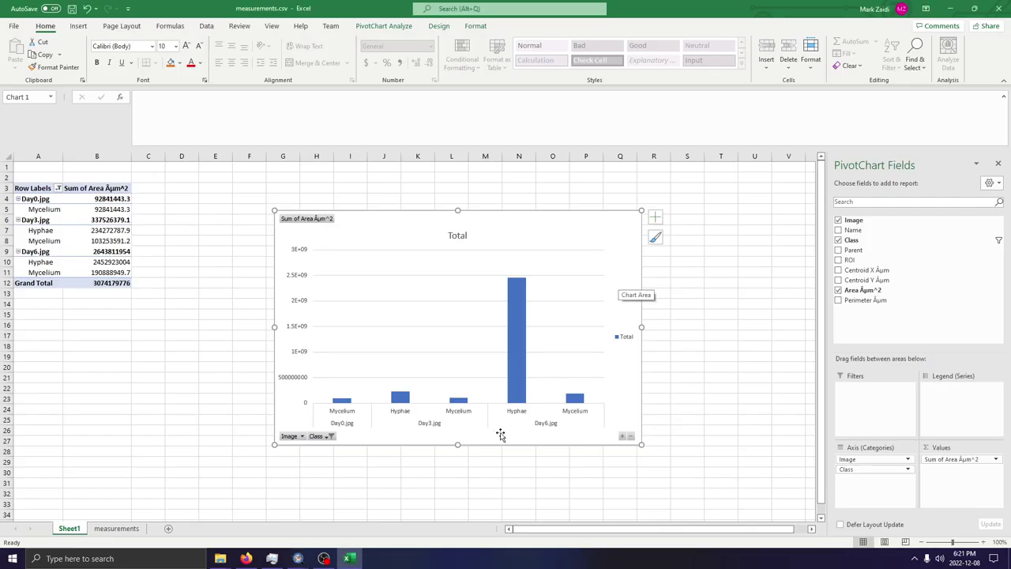
mouse_move(579, 401)
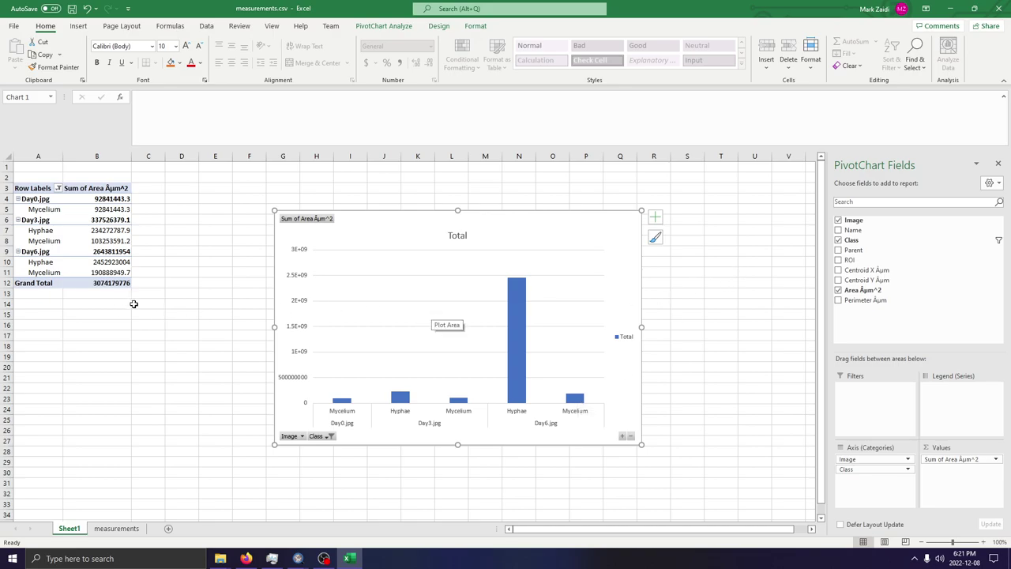
Examine the Day3.jpg Hyphae row in the measurements sheet, and inspect the Hyphae and Mycelium bars in the Sheet1 chart.
left_click(130, 528)
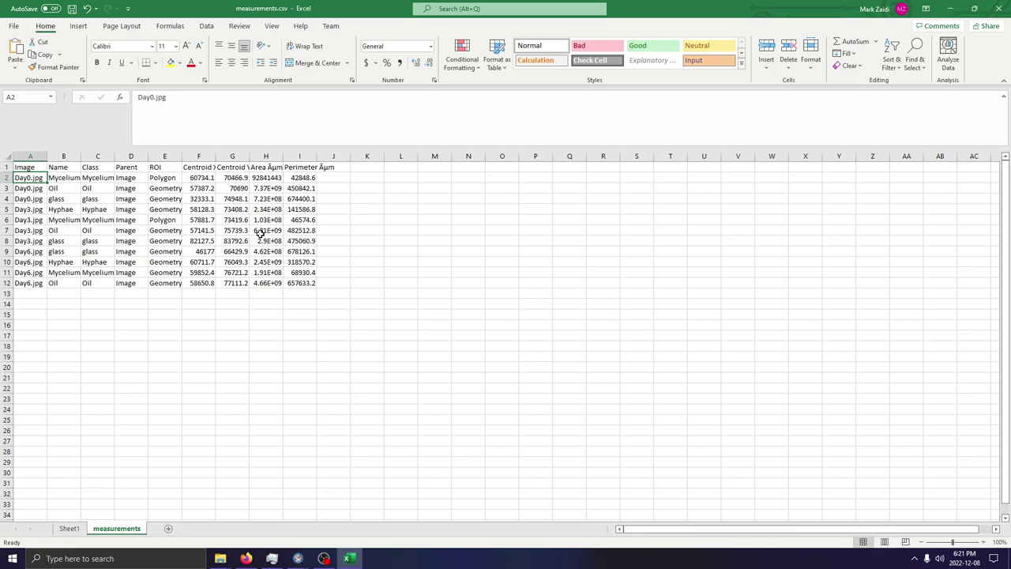
left_click(106, 210)
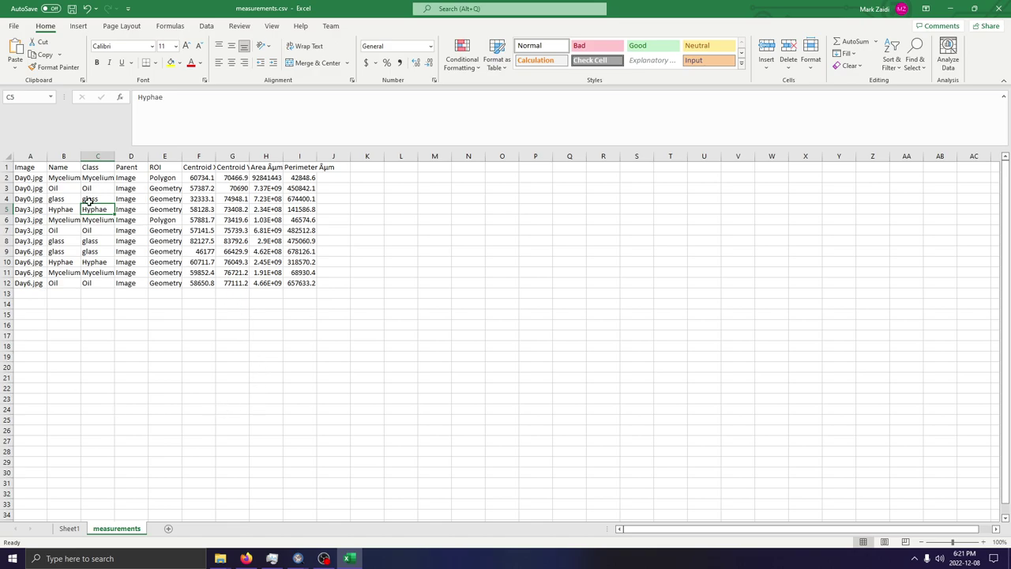
left_click(68, 528)
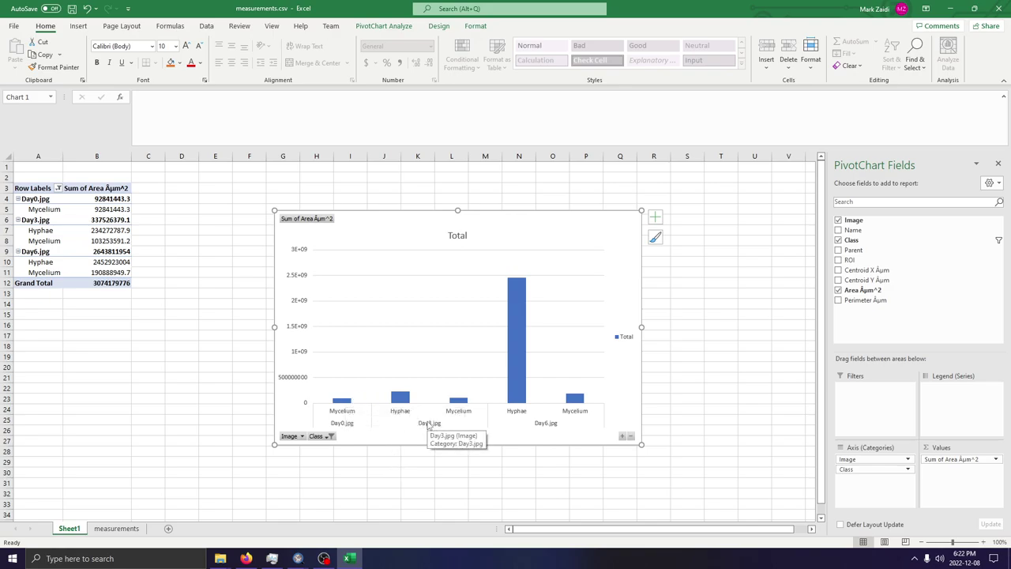
mouse_move(458, 402)
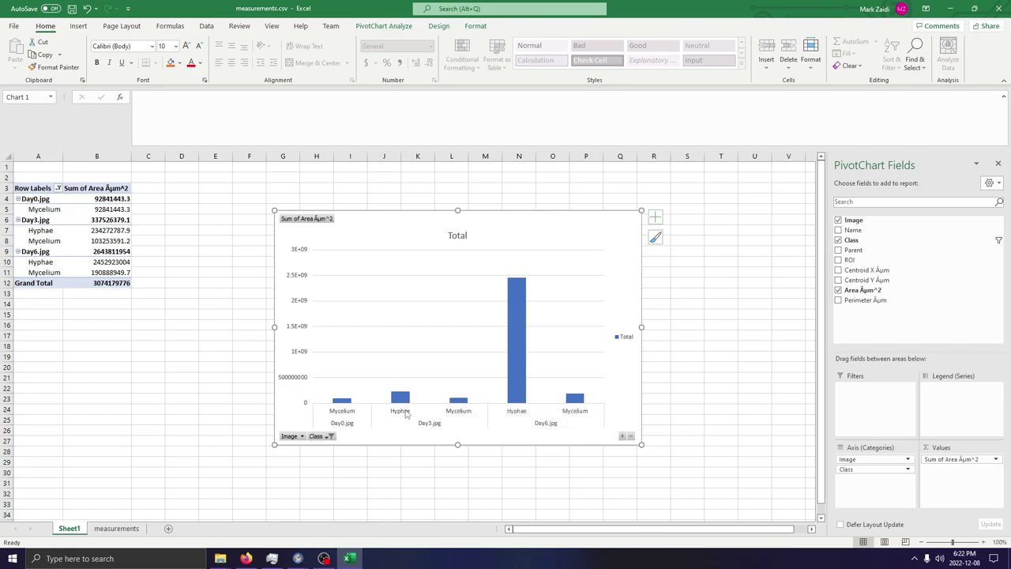
mouse_move(348, 401)
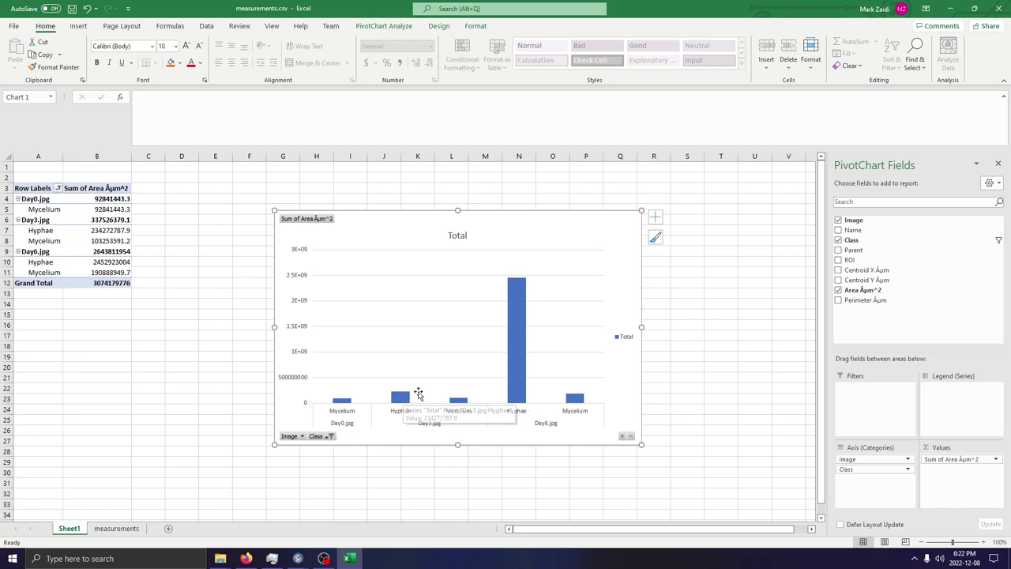
mouse_move(402, 399)
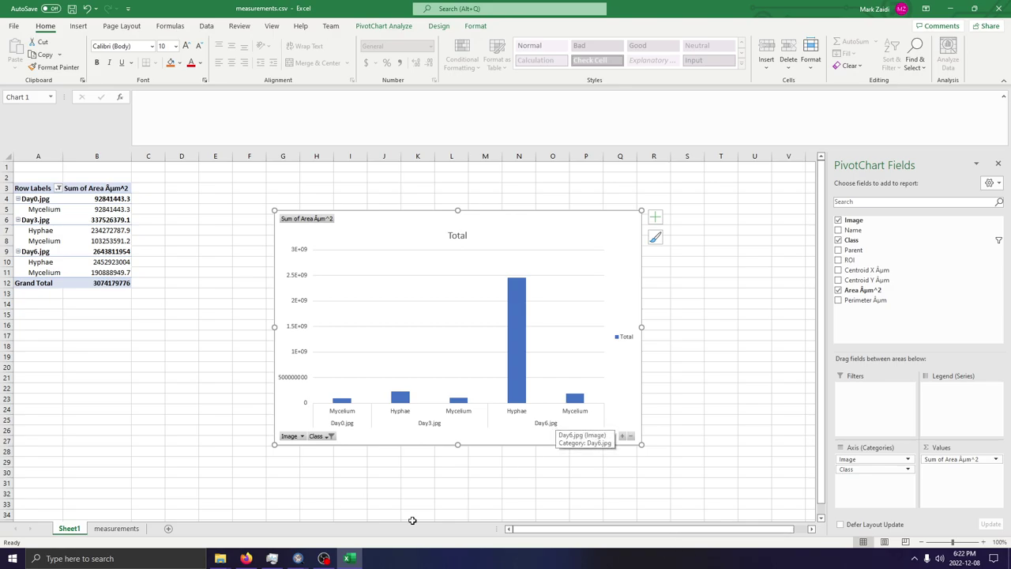
Close the two open ImageJ image windows and ImageJ itself, and switch to the QuPath window showing Day0.jpg.
mouse_move(296, 561)
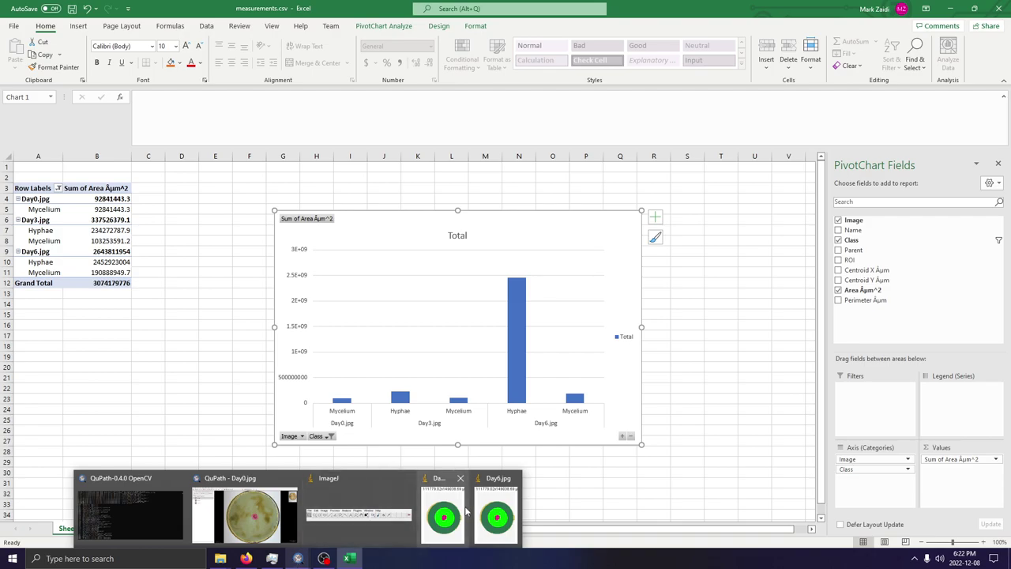
left_click(462, 478)
left_click(484, 479)
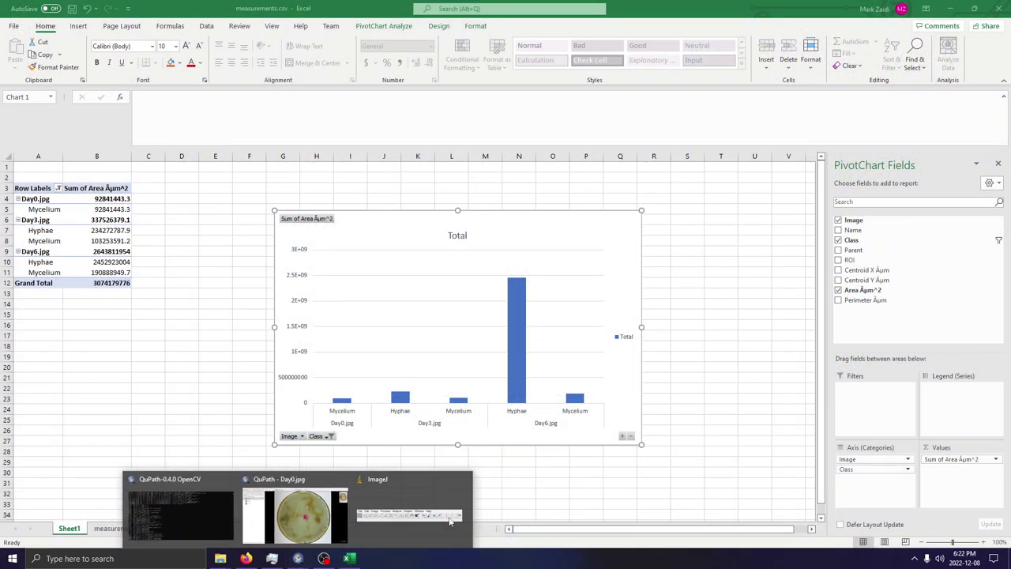
left_click(461, 479)
mouse_move(298, 560)
left_click(356, 514)
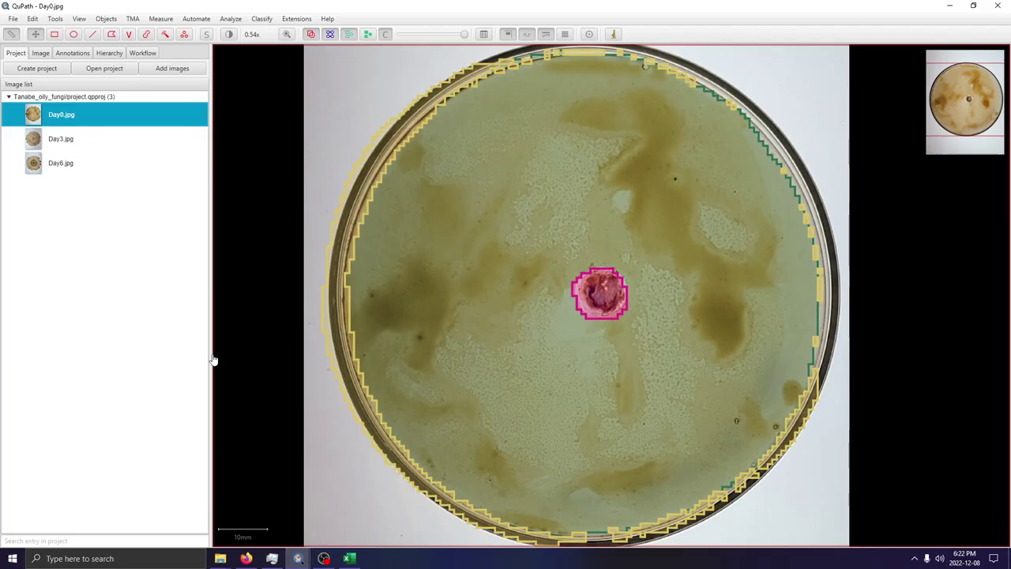
Switch to Firefox and examine the pixel classifier example images in the "Automated Quantification of Mycelium Area on Petri Dish" forum thread.
left_click(245, 560)
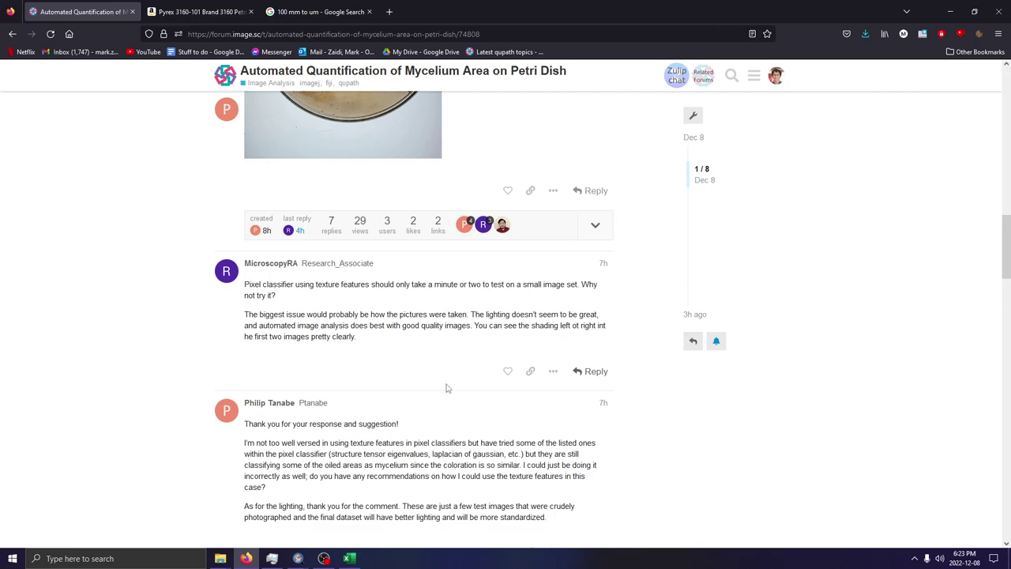
scroll(181, 280, "down", 3)
scroll(632, 259, "down", 3)
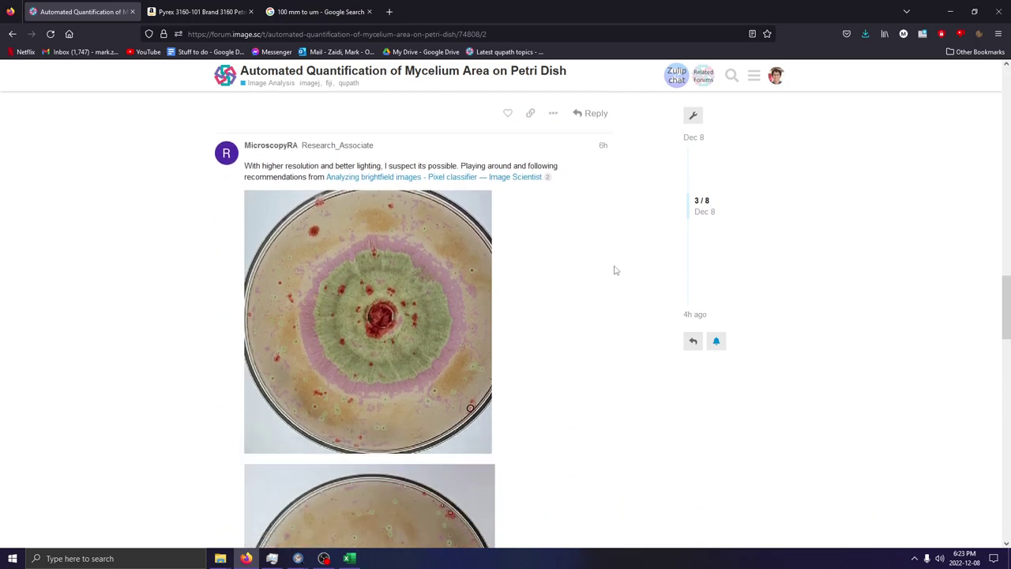
scroll(301, 350, "down", 6)
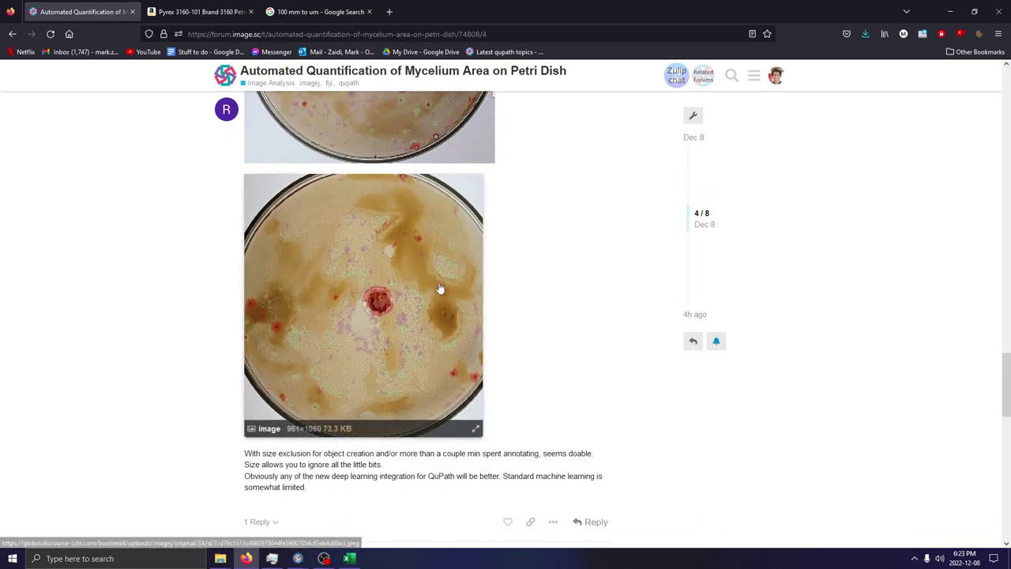
scroll(506, 166, "up", 5)
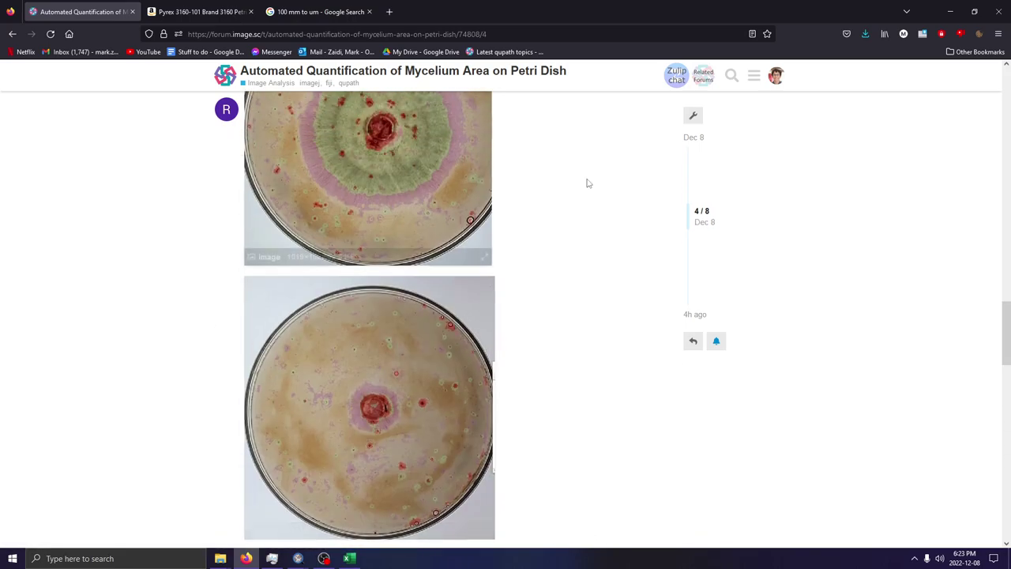
scroll(506, 167, "up", 2)
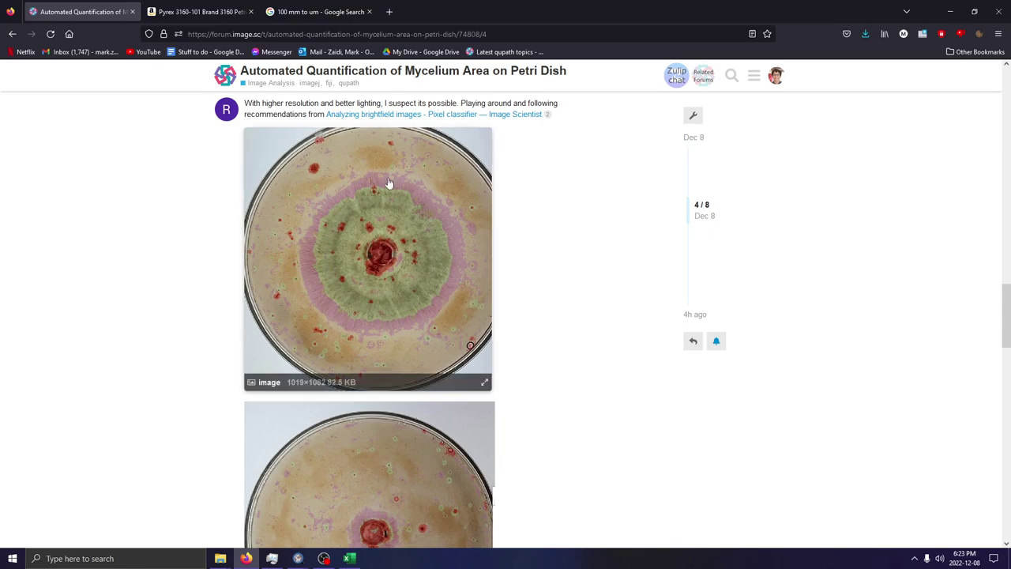
scroll(419, 253, "down", 6)
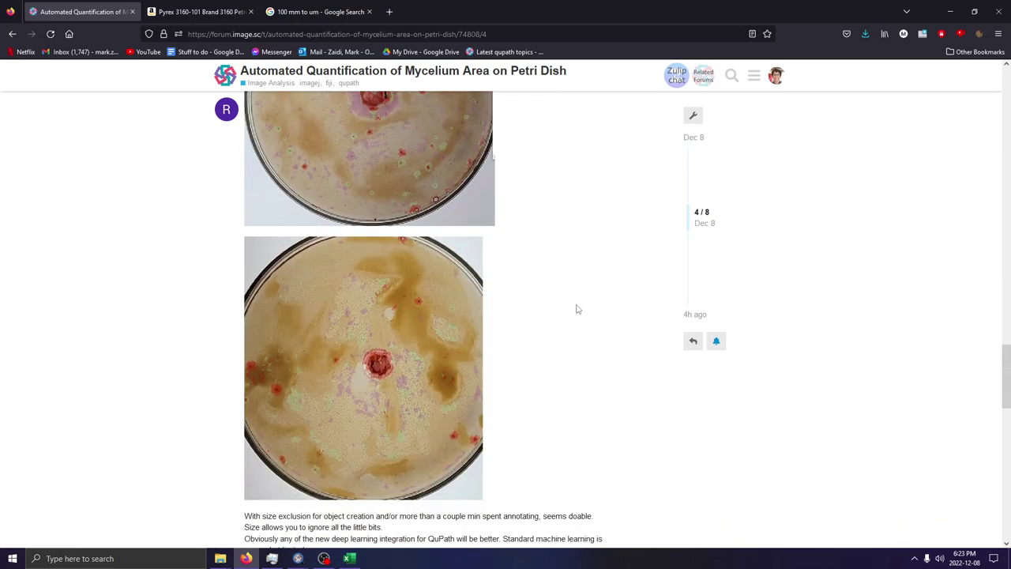
scroll(577, 309, "down", 4)
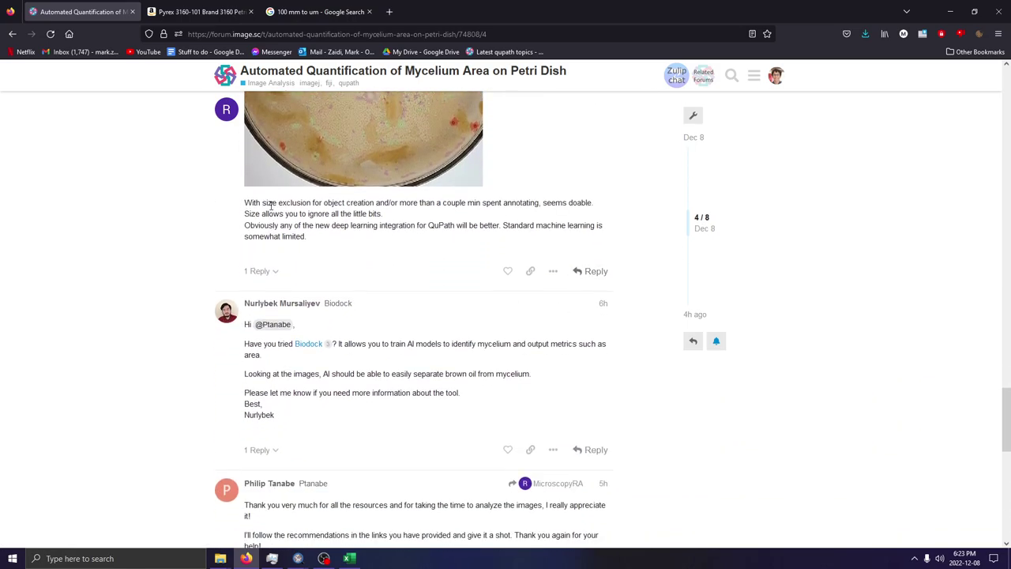
Read the forum thread's size exclusion advice and the remaining replies, and return to Day0.jpg in QuPath.
left_click_drag(246, 203, 327, 202)
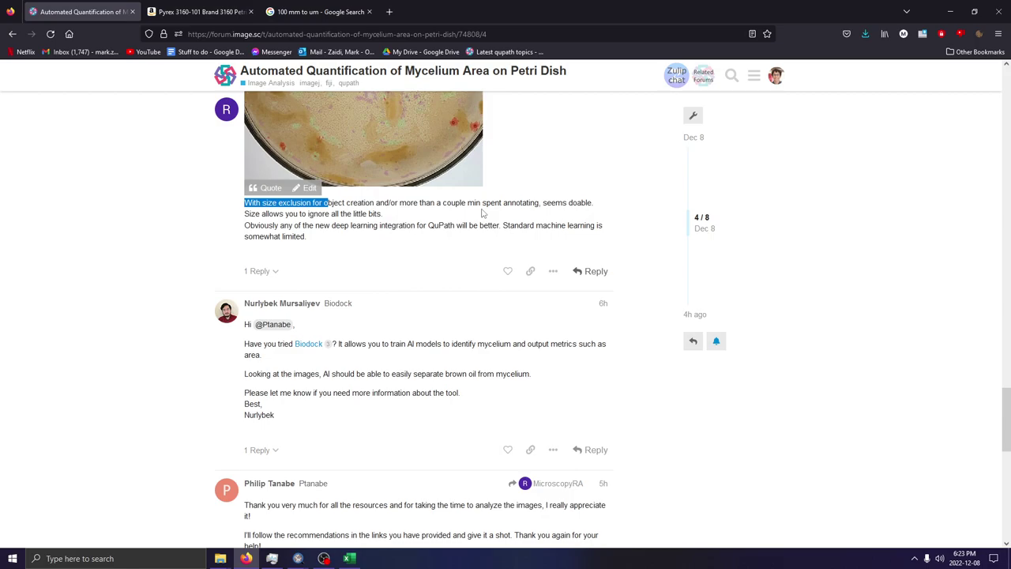
scroll(29, 226, "down", 3)
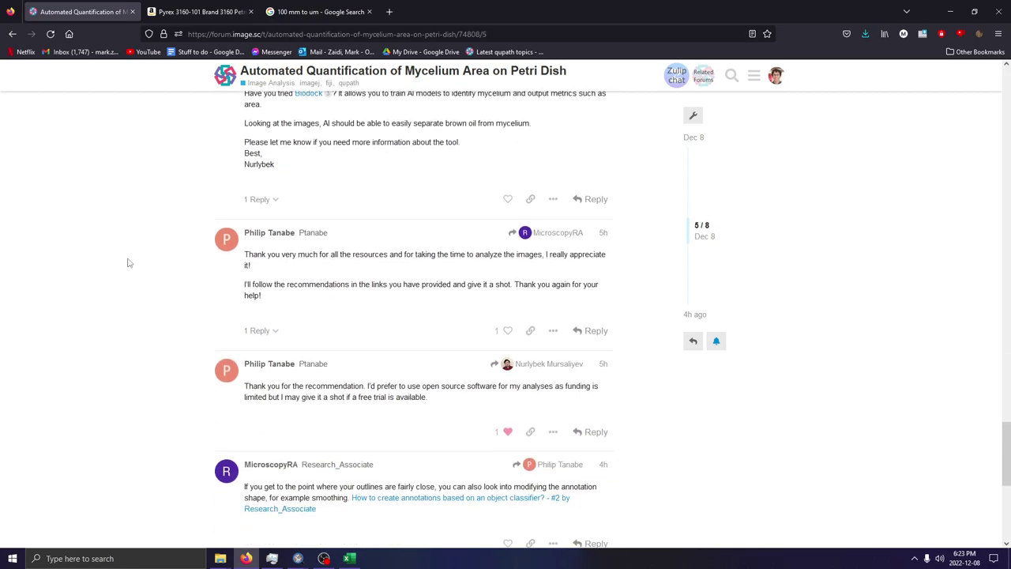
scroll(142, 276, "down", 2)
scroll(158, 289, "up", 10)
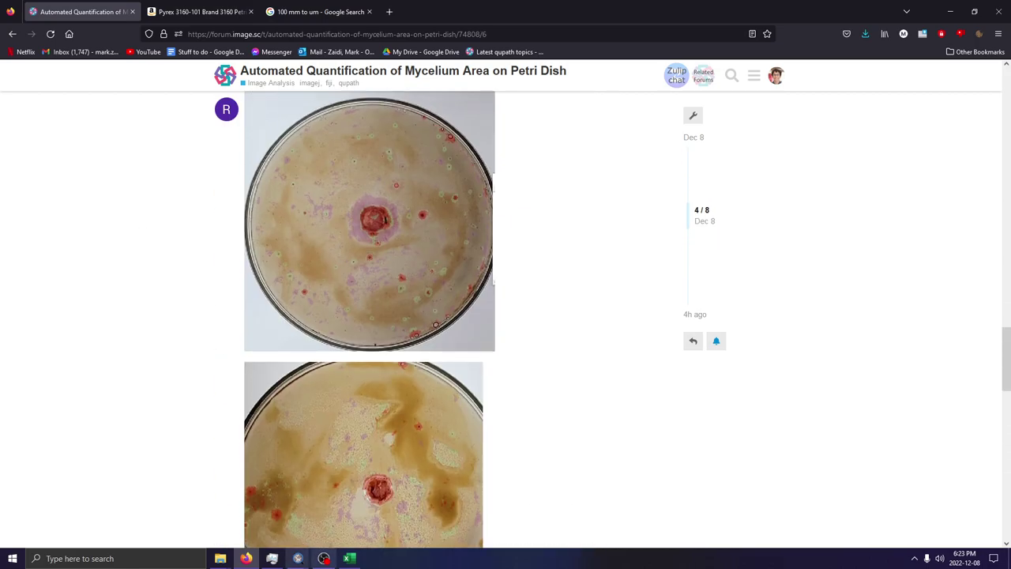
mouse_move(323, 561)
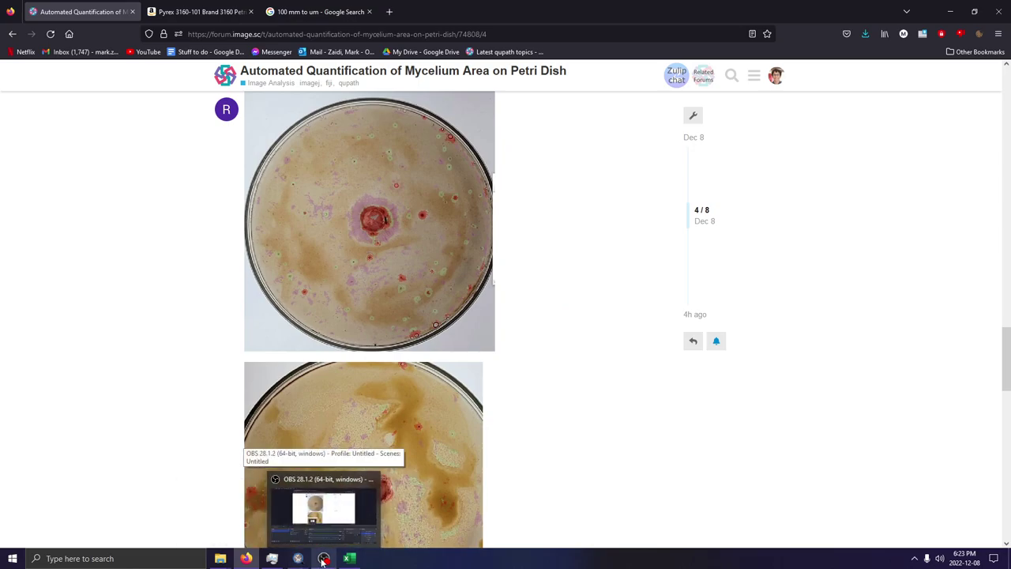
scroll(211, 354, "down", 10)
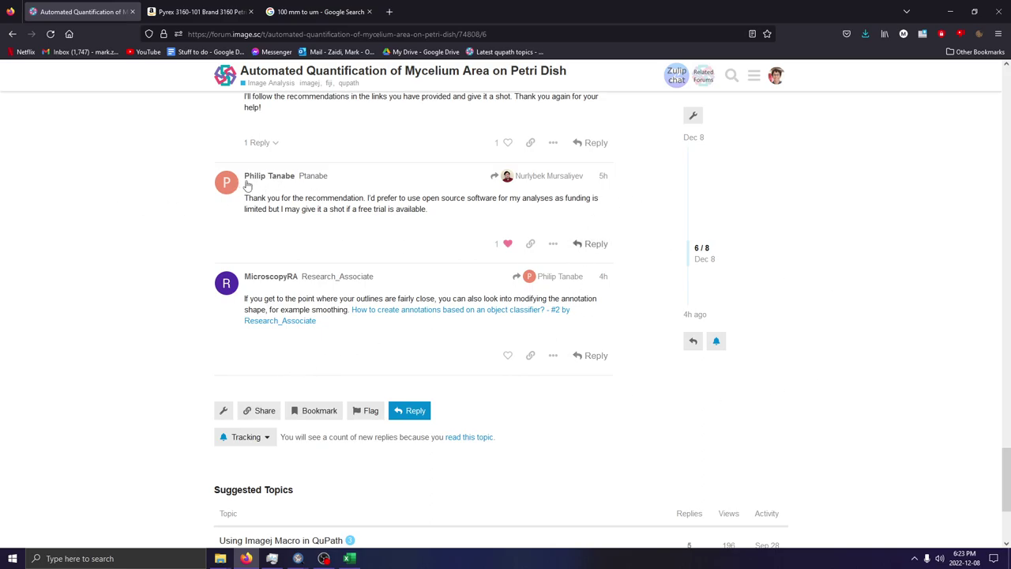
scroll(695, 206, "up", 4)
scroll(695, 205, "up", 1)
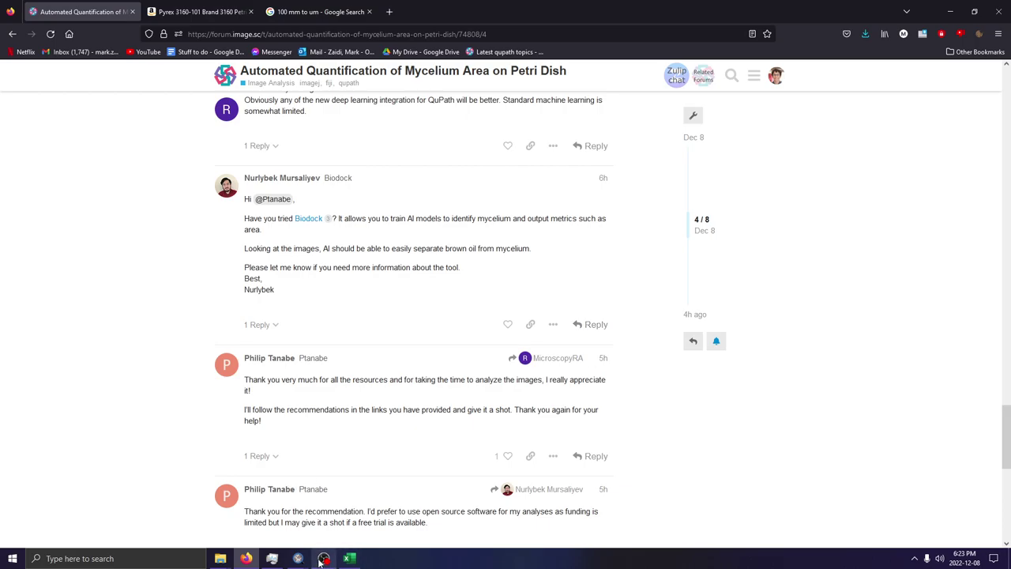
left_click(373, 519)
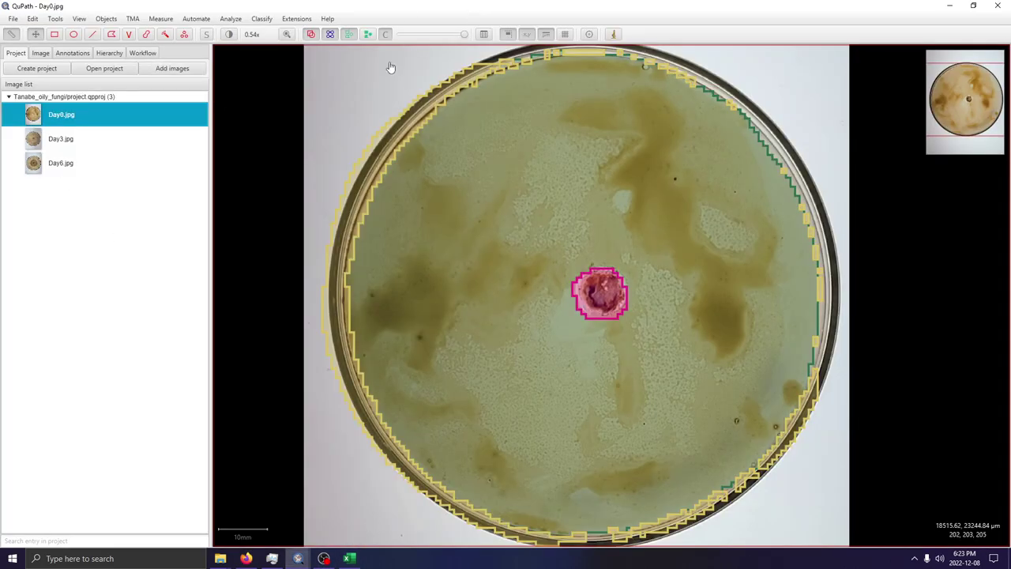